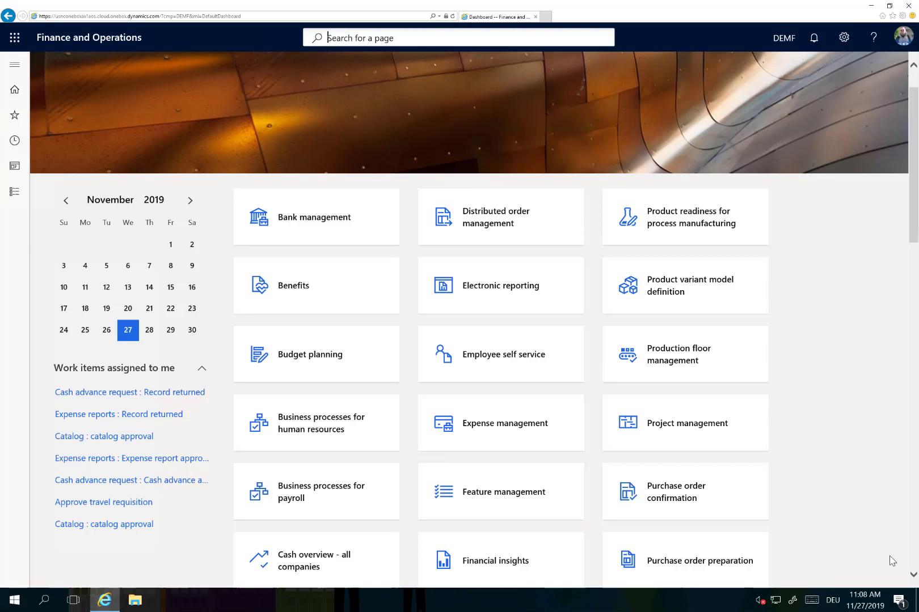
- Switch to Excel 2016 and create a blank workbook
left_click(15, 610)
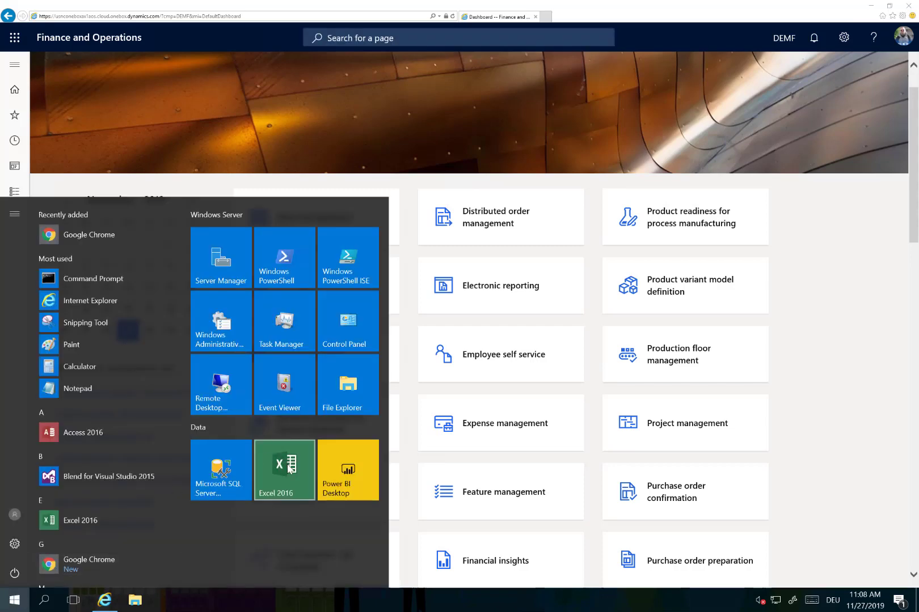
left_click(288, 470)
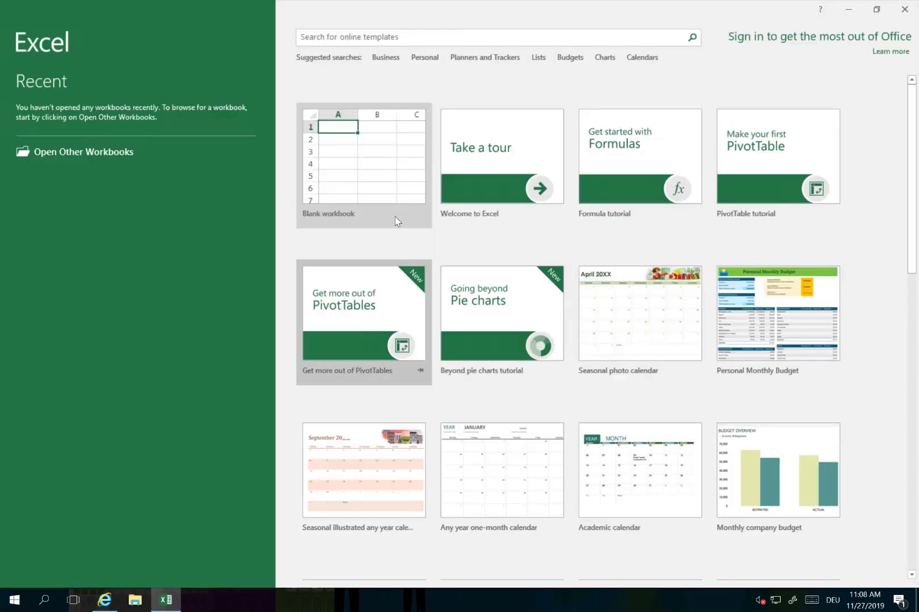
left_click(395, 175)
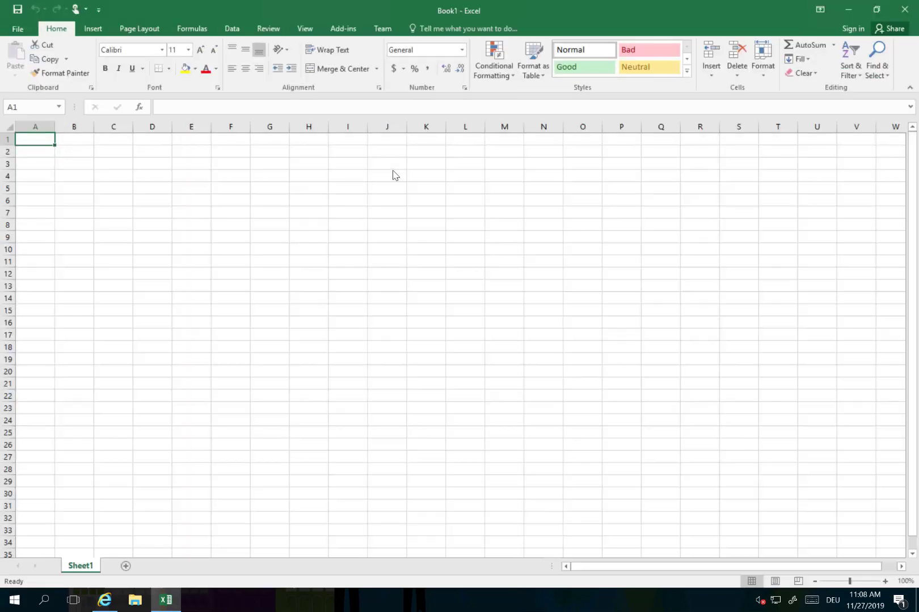
- Enter the header Month in B2 and fill B3:B14 with the numbers 1 to 12
left_click(90, 145)
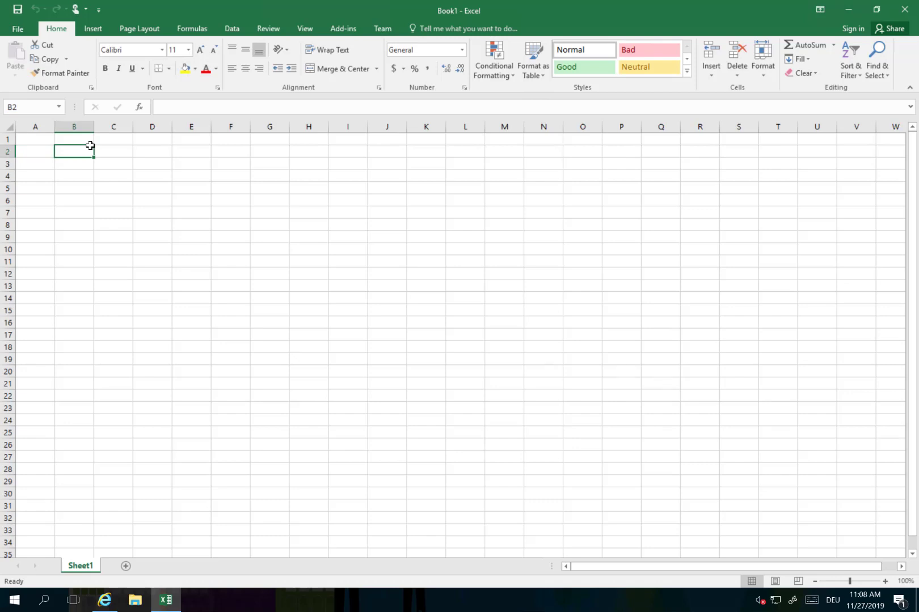
type("Month")
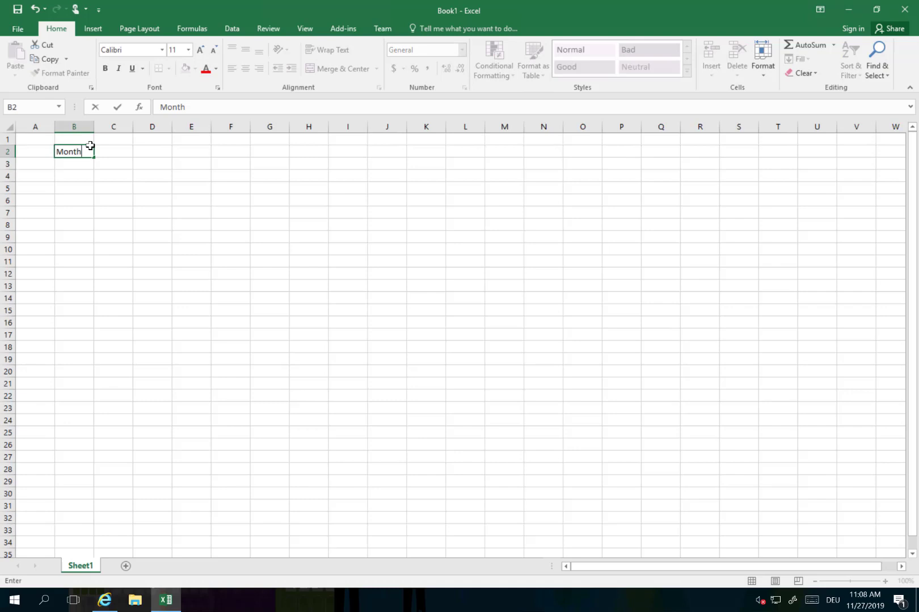
key("Return")
type("1")
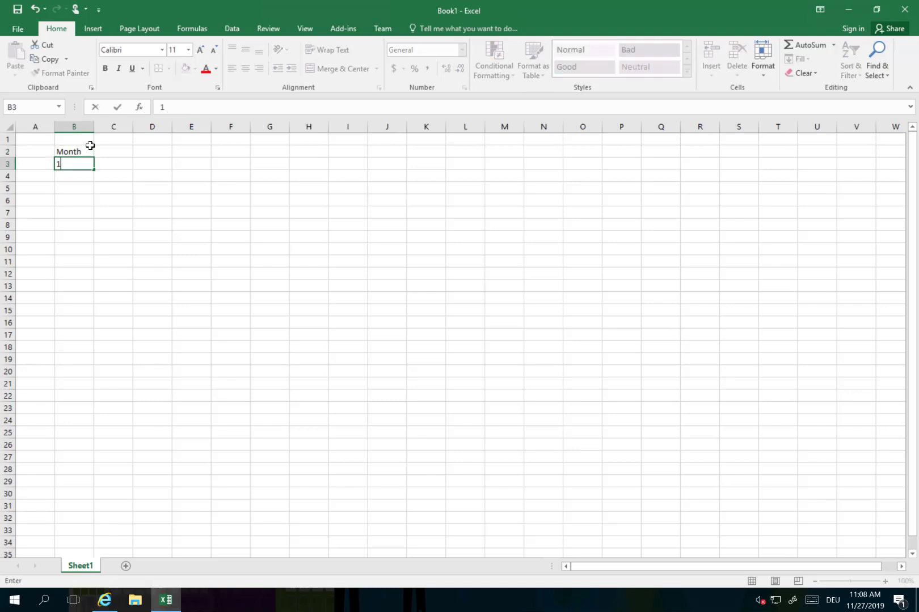
key("Return")
type("2")
left_click(72, 164)
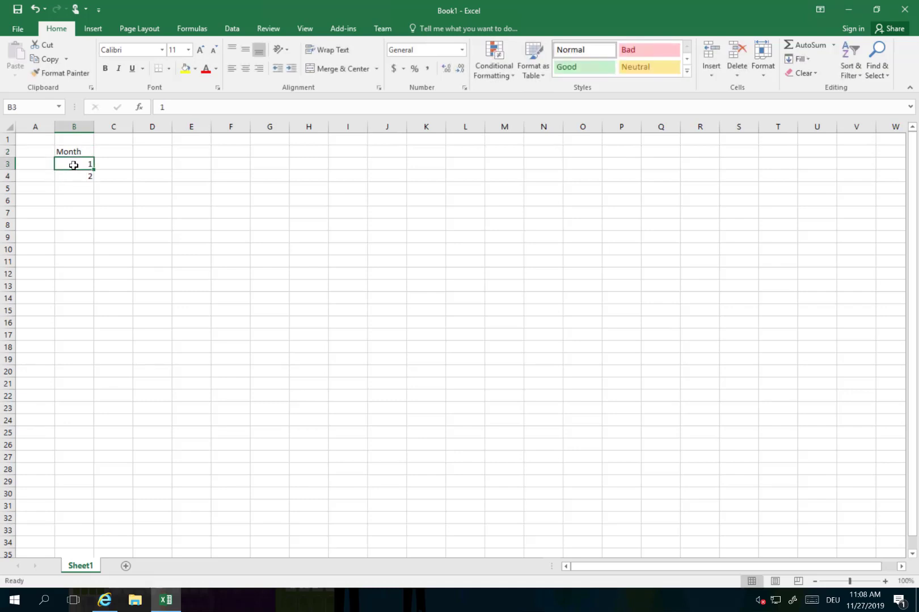
left_click_drag(73, 165, 89, 306)
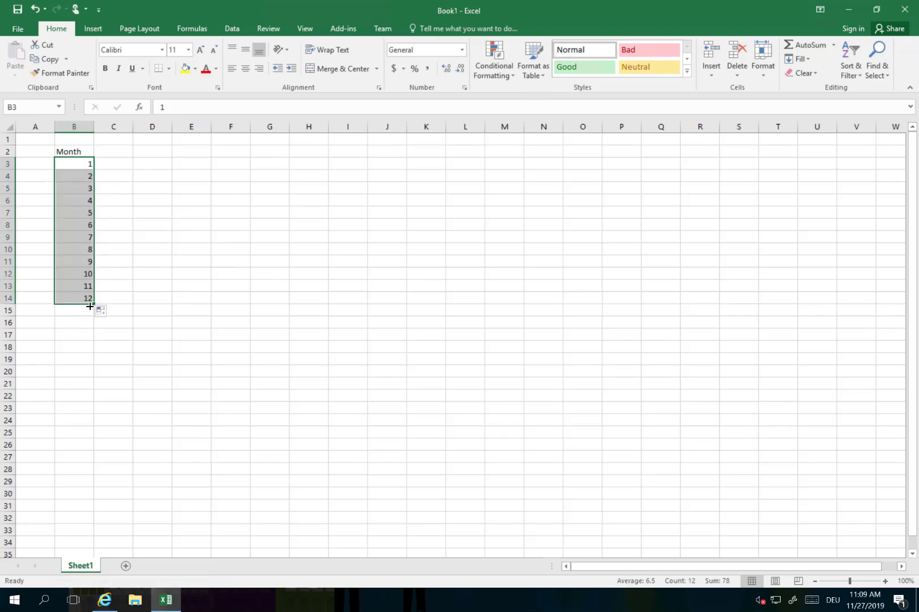
- Add a Toilet Paper column headed in C2 with 100 for each of the twelve months, and widen column C to fit the header
left_click(110, 155)
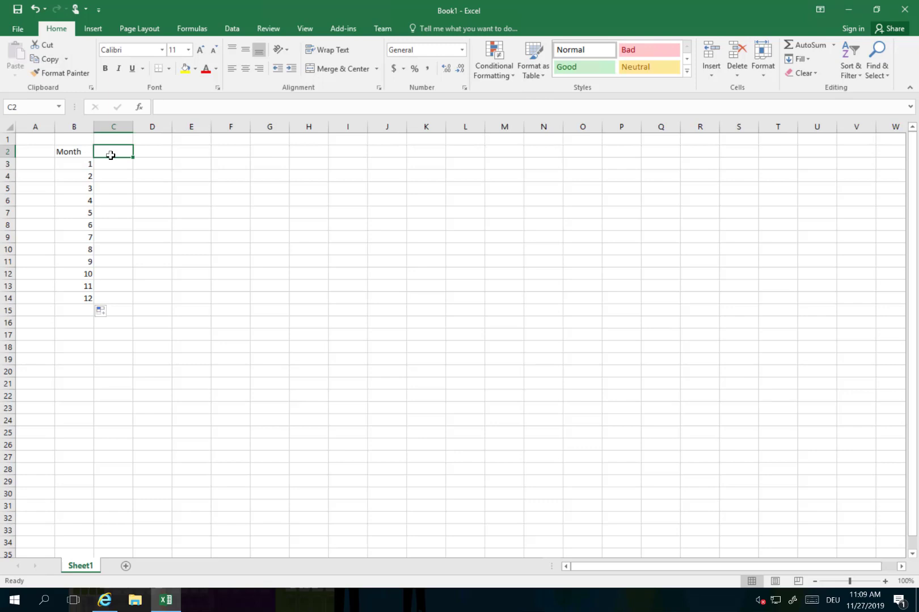
type("Toilet Paper")
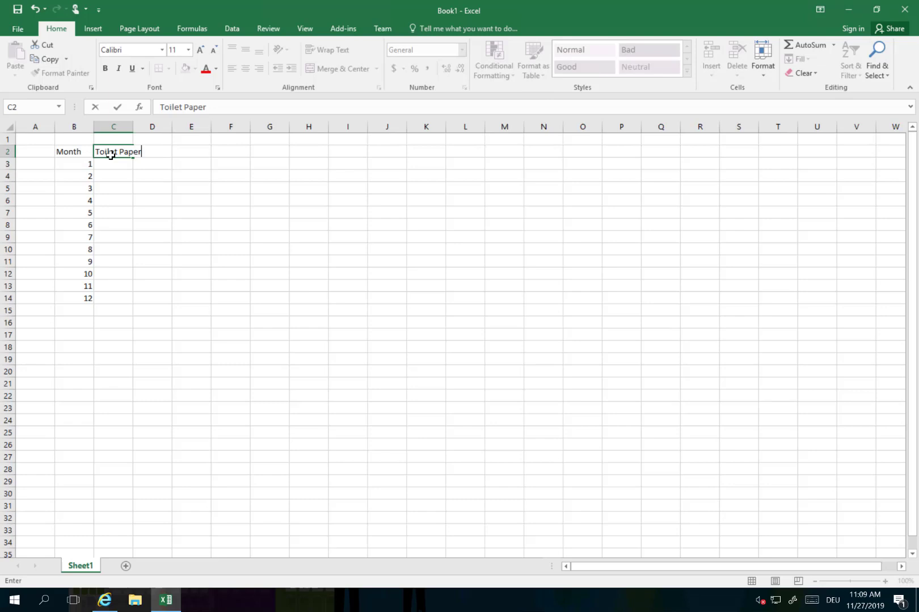
key("Return")
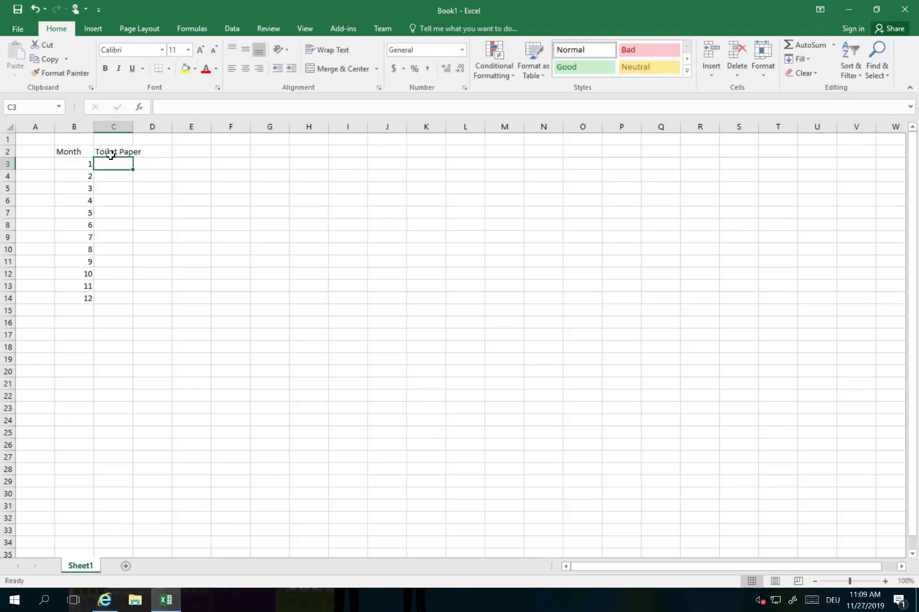
type("100")
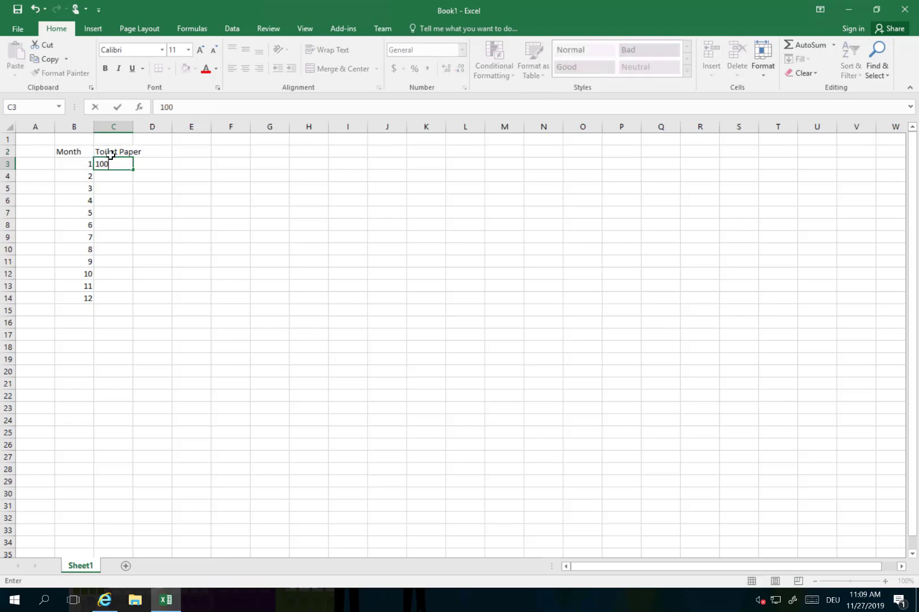
key("Return")
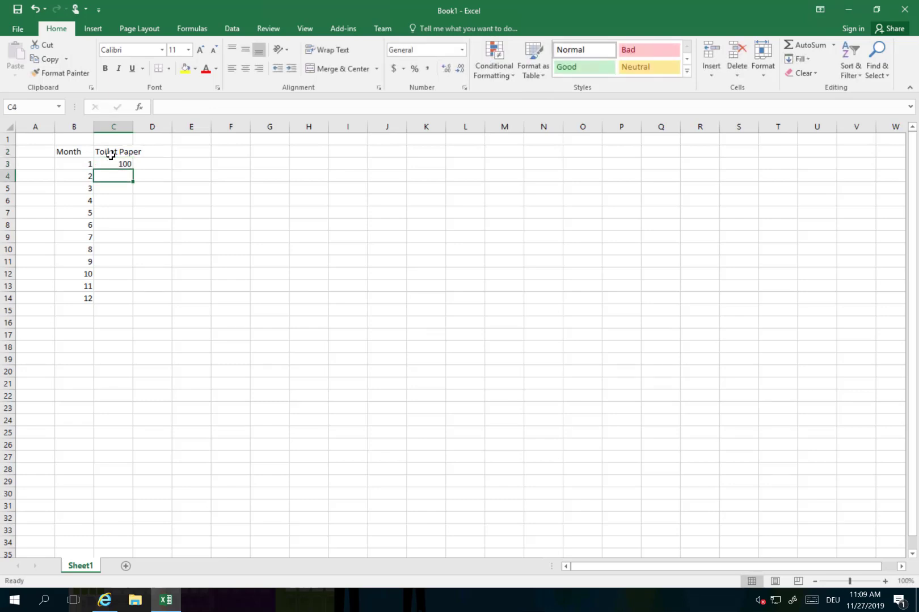
type("10")
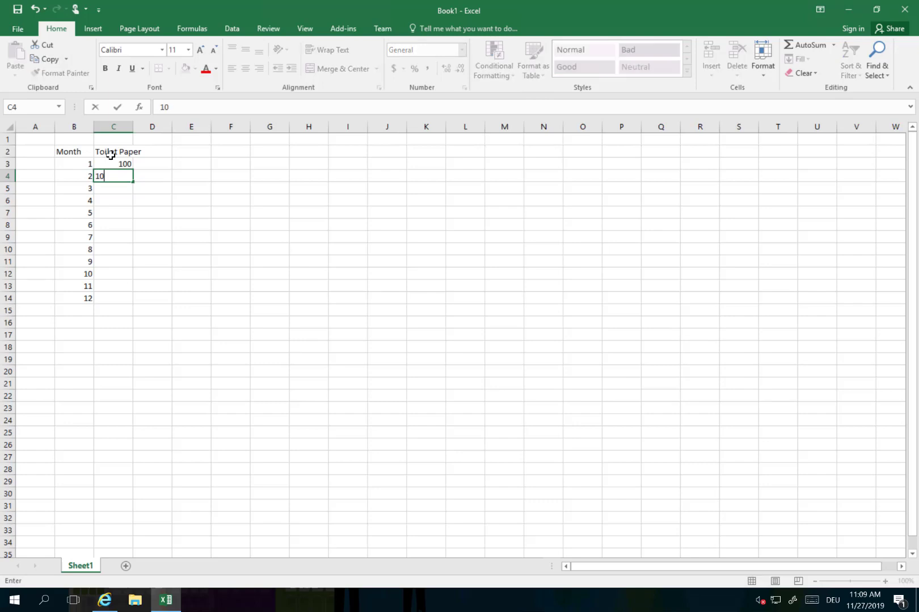
type("0")
key("Up")
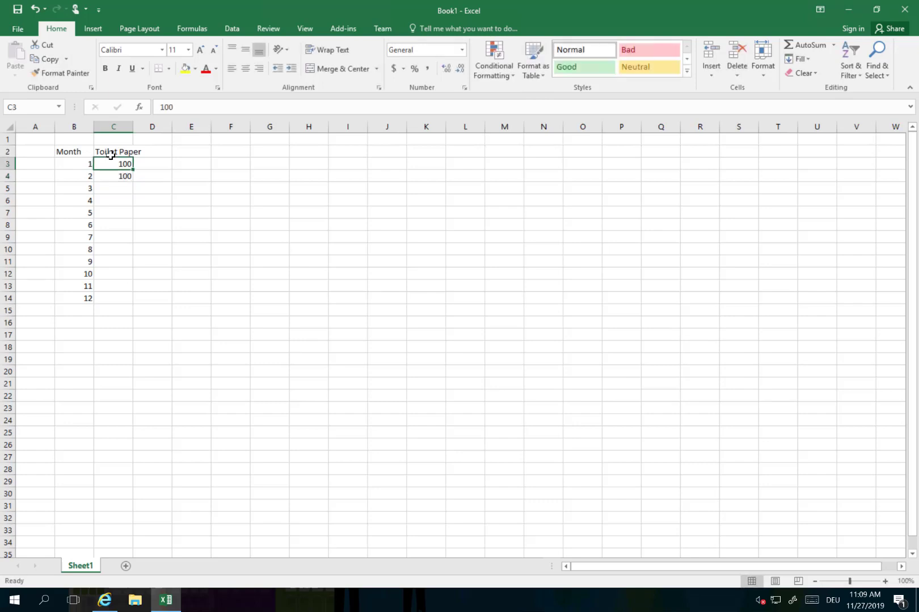
key("shift+Down")
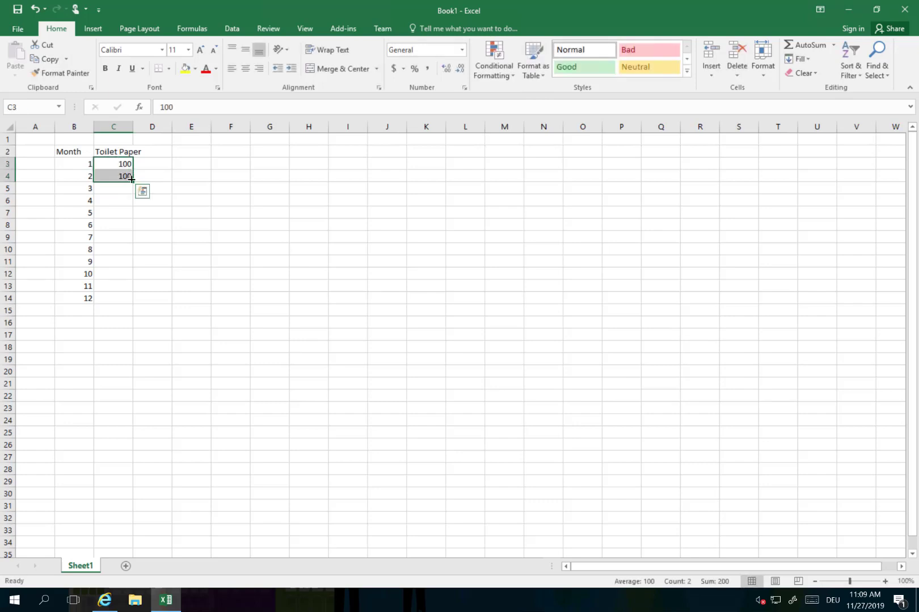
left_click_drag(133, 182, 114, 303)
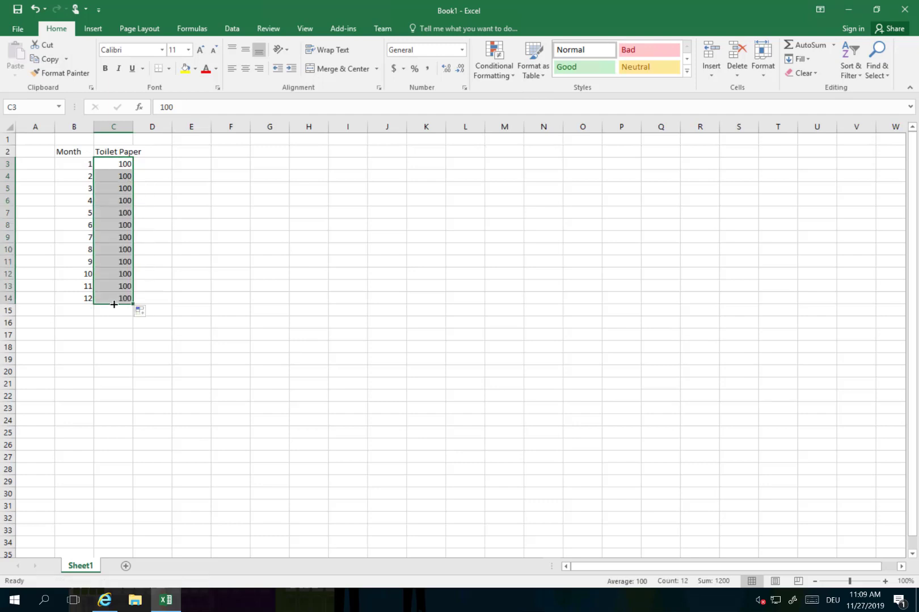
left_click_drag(135, 127, 144, 127)
- Enter the header Tires in D2 and the value 10 for months 1 and 2
left_click(152, 161)
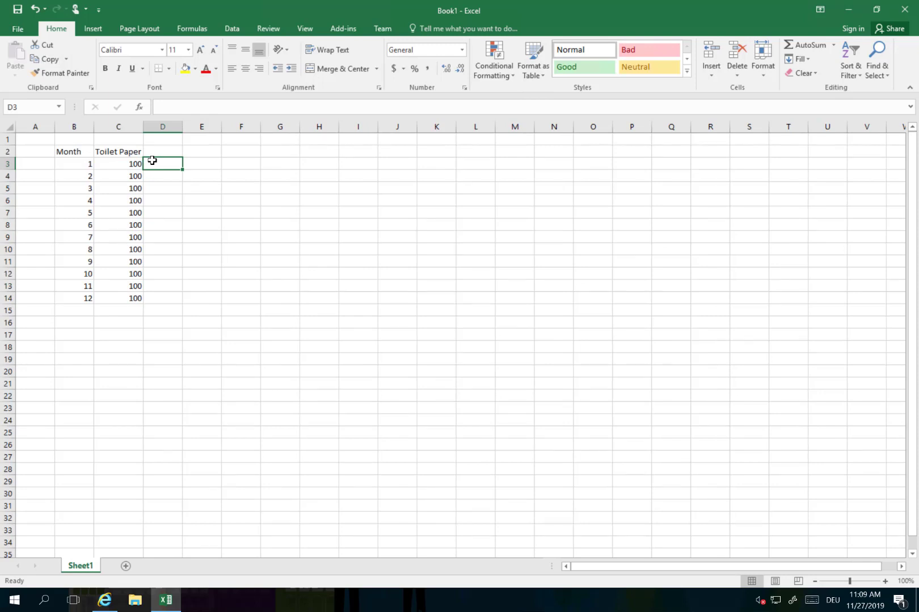
key("Up")
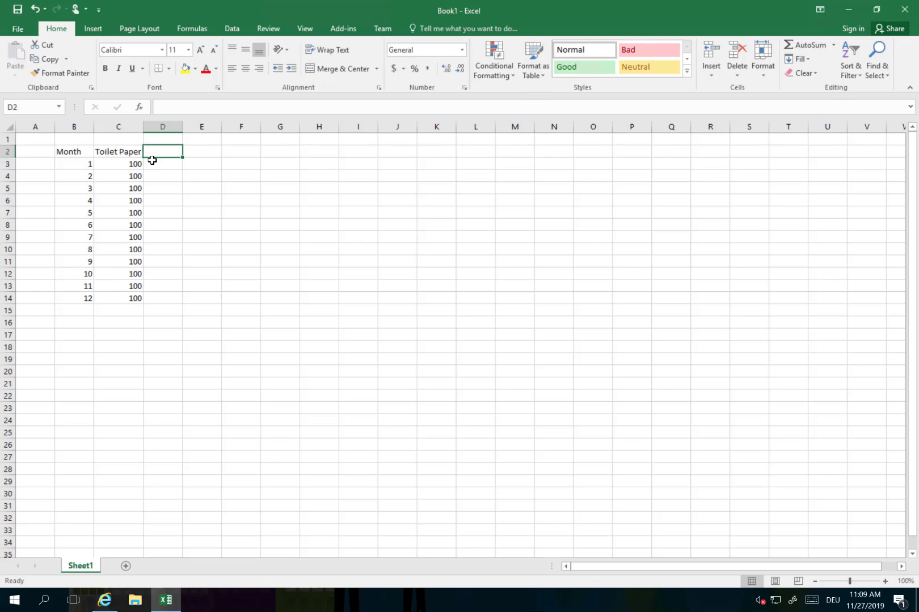
type("Tire")
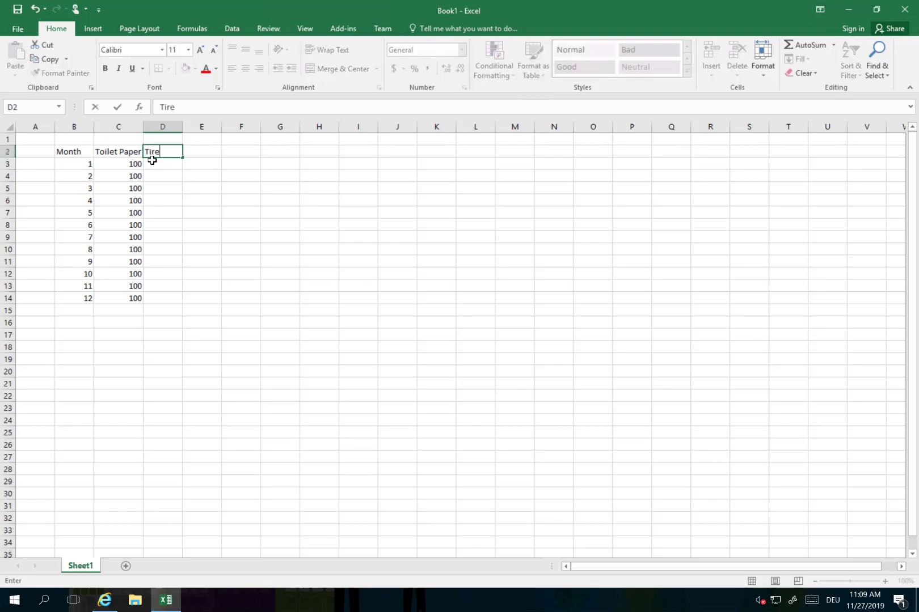
type("s")
key("Return")
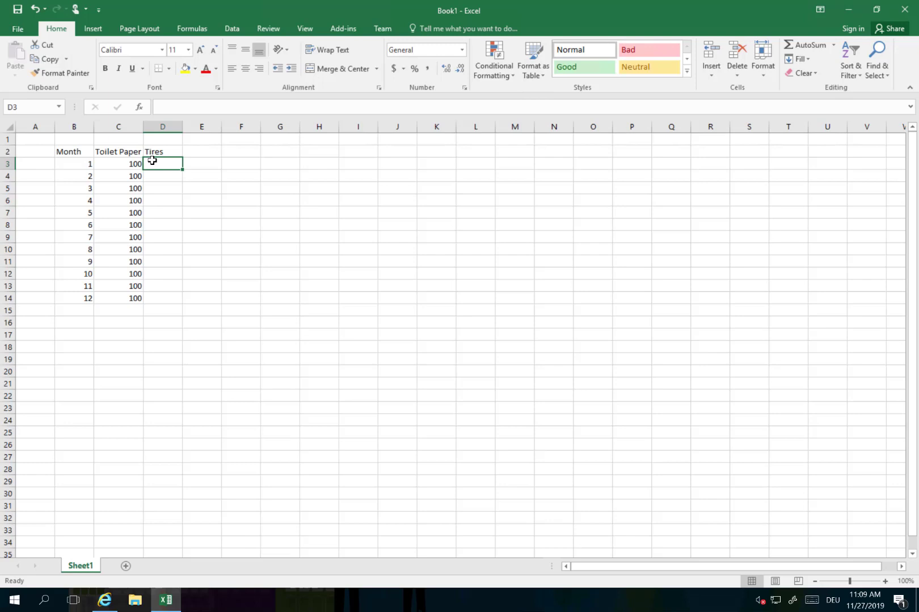
type("10")
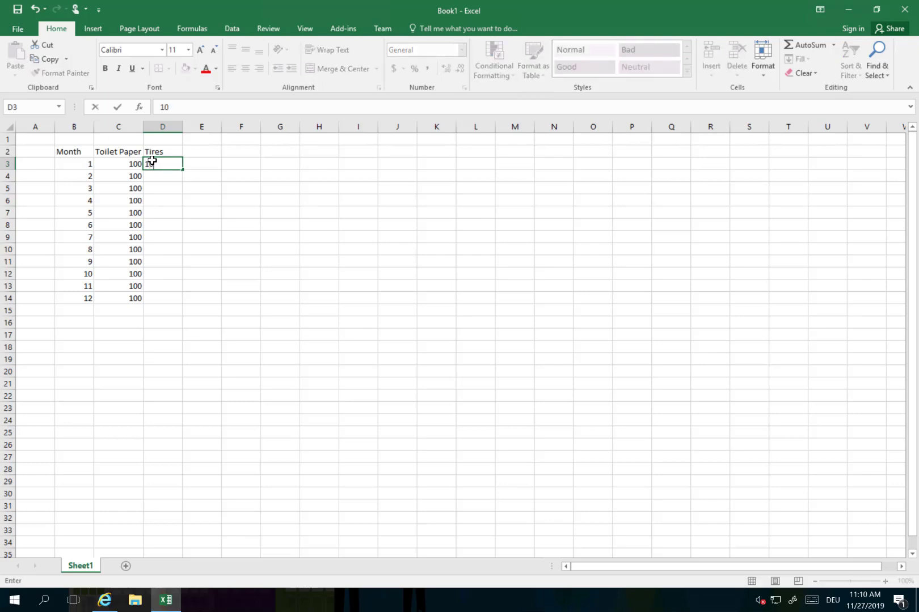
key("Return")
type("10")
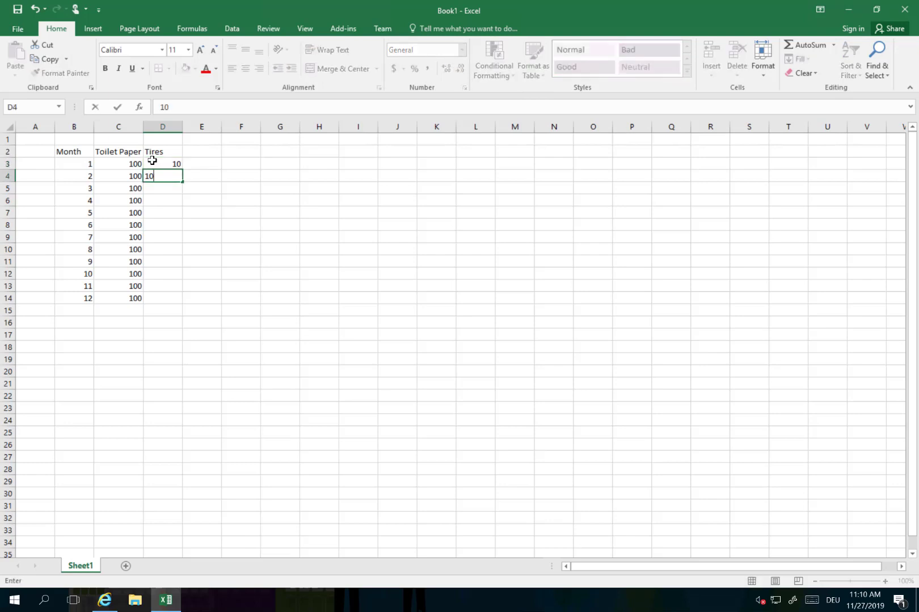
key("Return")
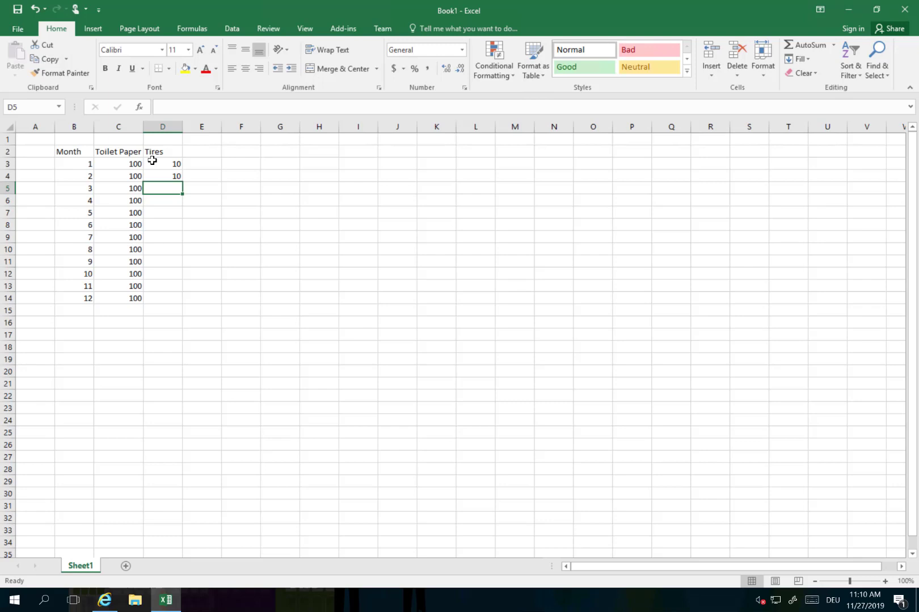
- Enter the Tires values 20, 30, 20, 10 and 10 for months 3 to 7 in D5:D9
type("20")
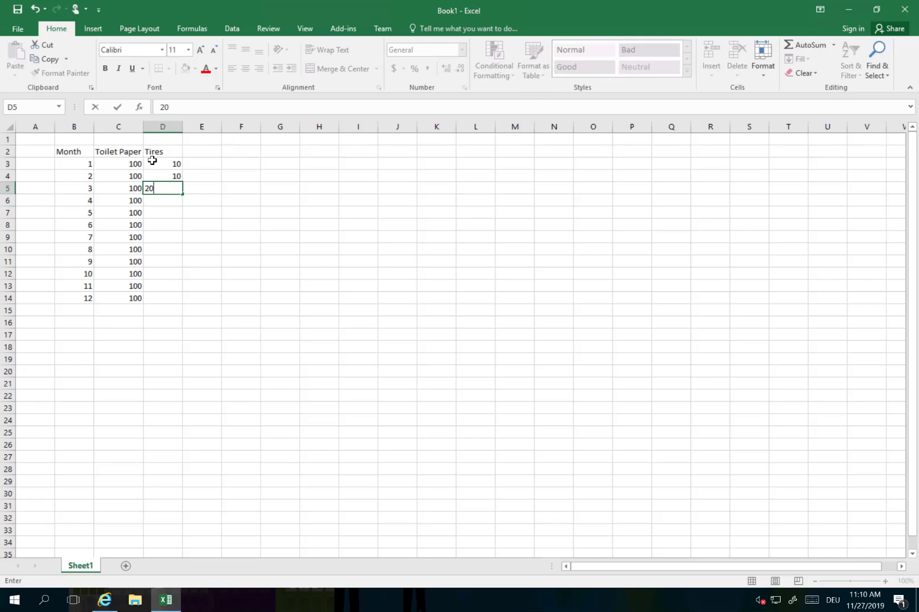
key("Return")
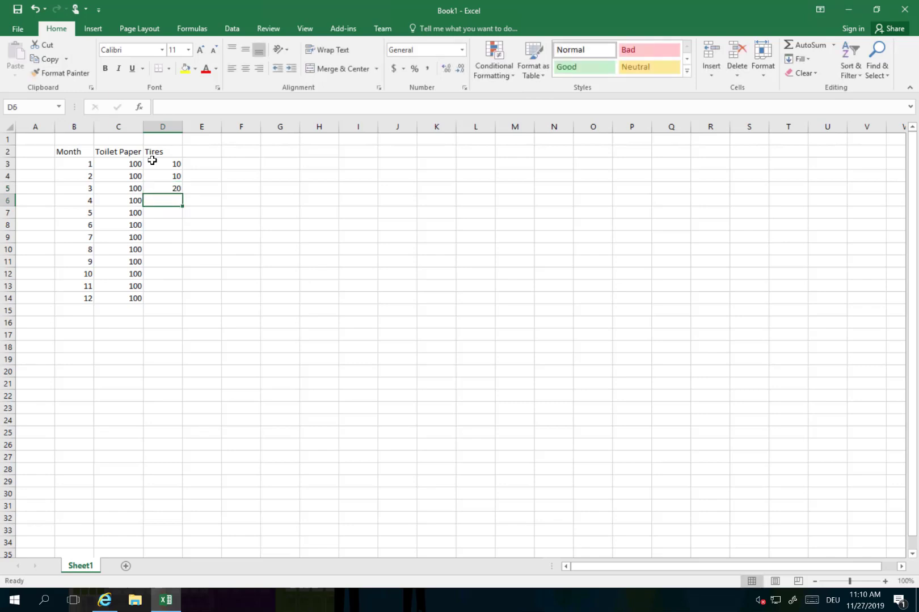
type("30")
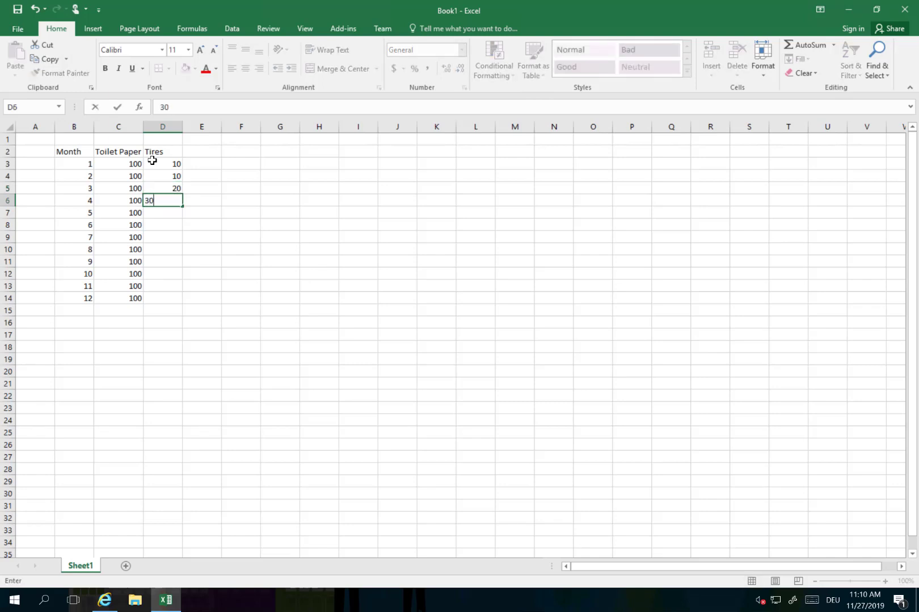
key("Return")
type("20")
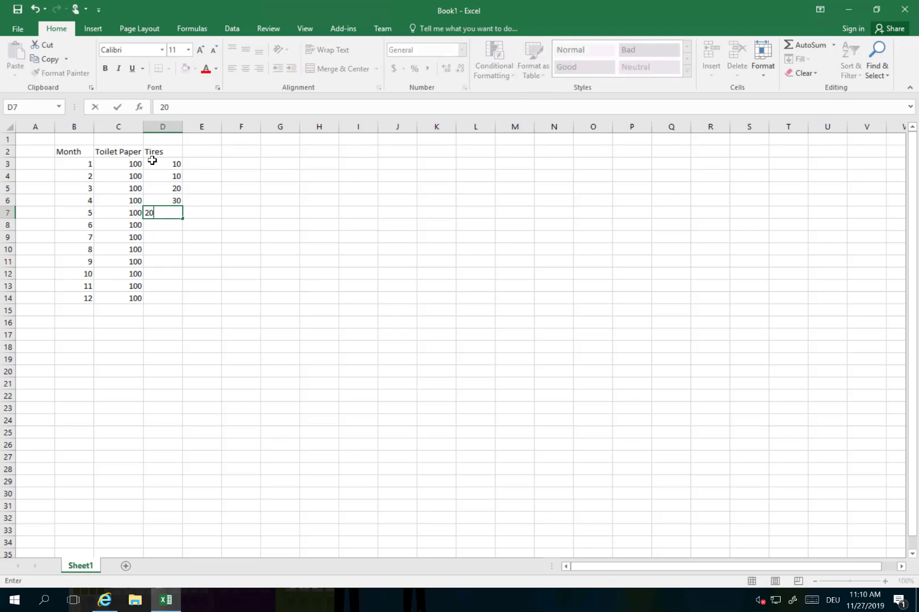
key("Return")
type("10")
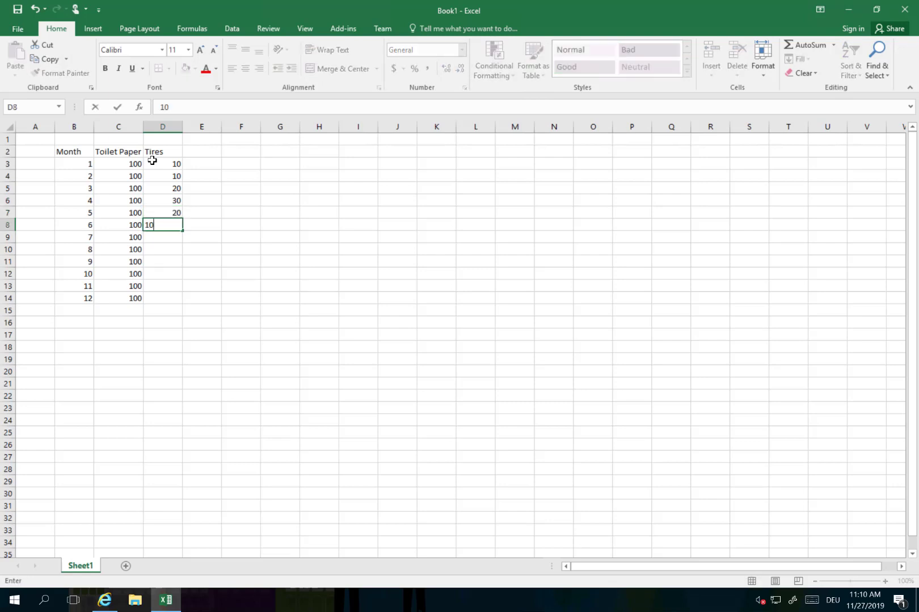
key("Return")
type("10")
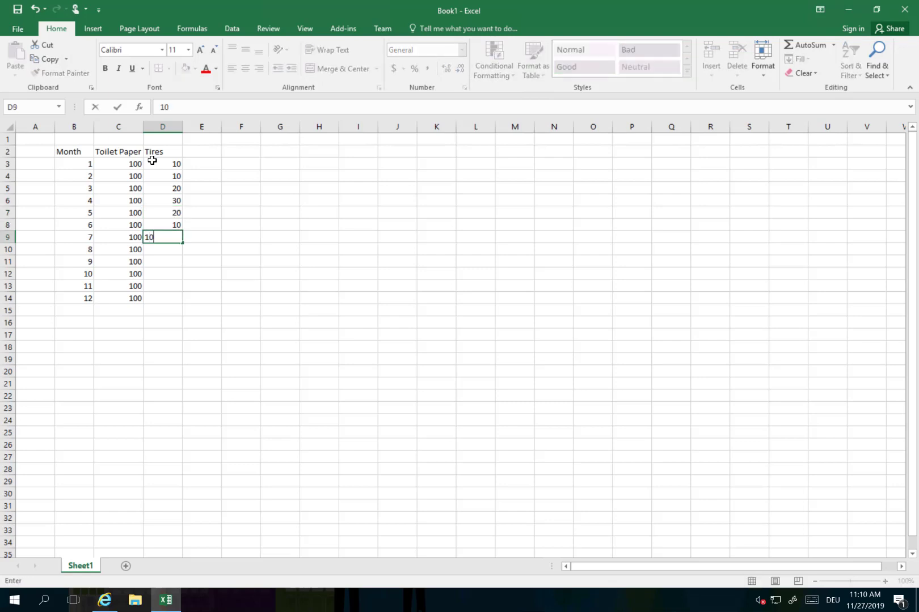
key("Return")
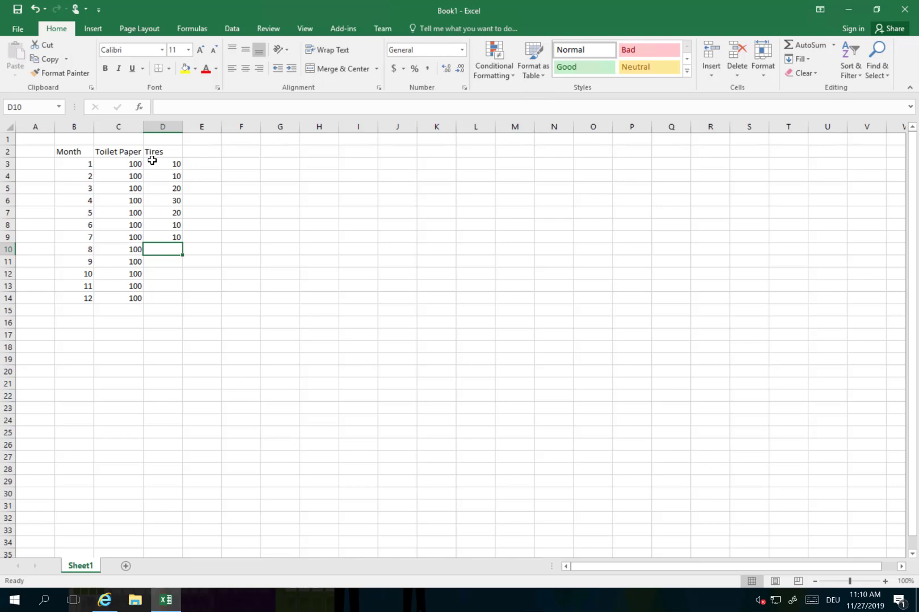
- Enter the Tires values 10, 20, 30, 20 and 10 for months 8 to 12 in D10:D14
type("10")
key("Return")
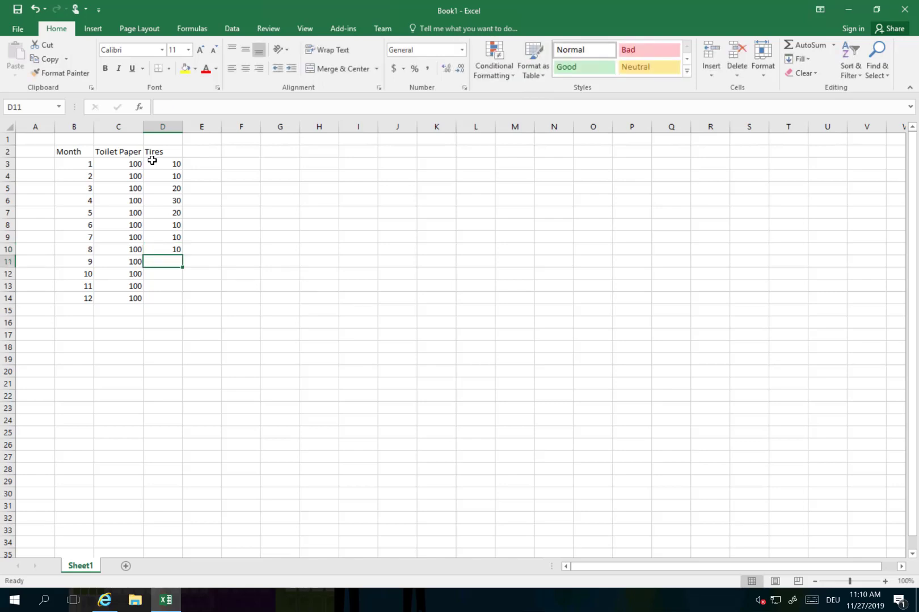
type("20")
key("Return")
type("30")
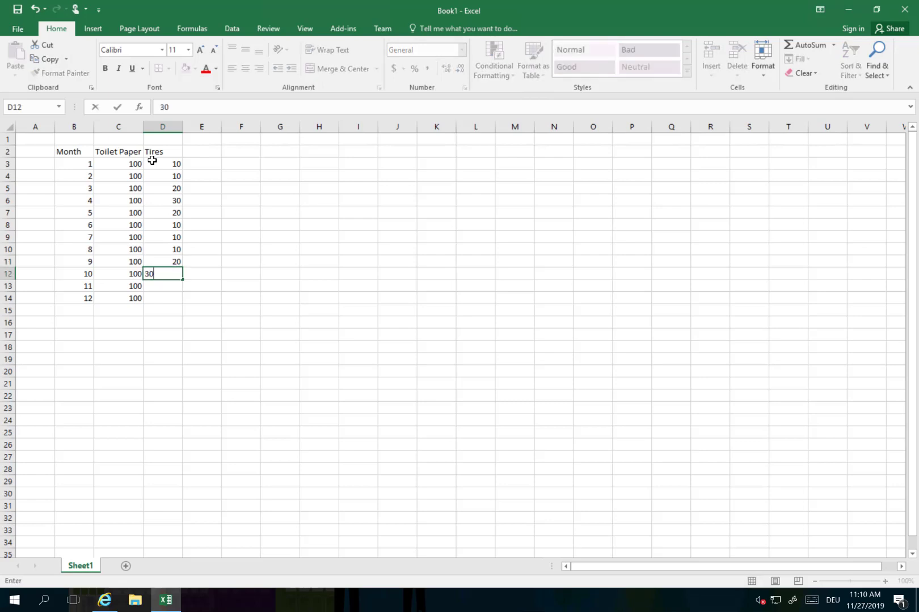
key("Return")
type("20")
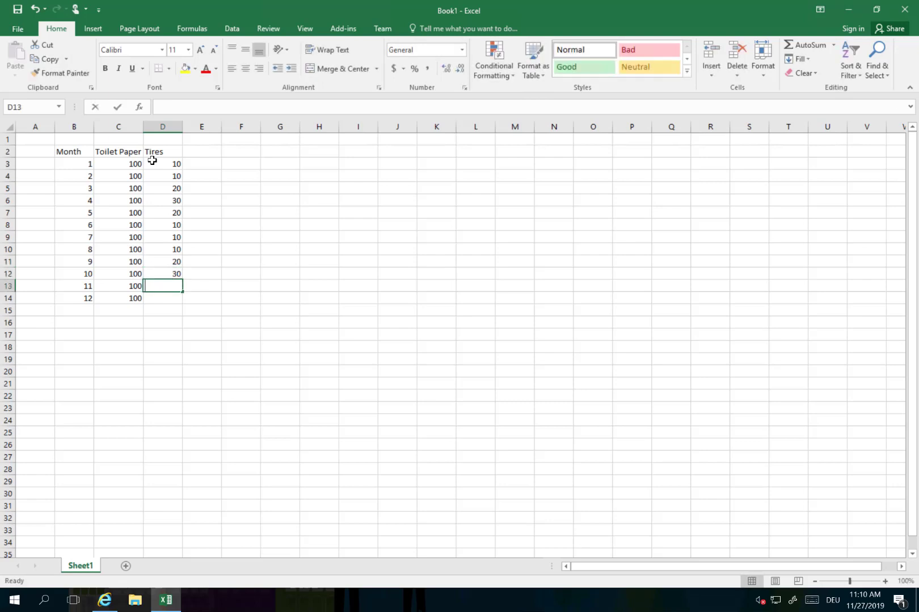
key("Return")
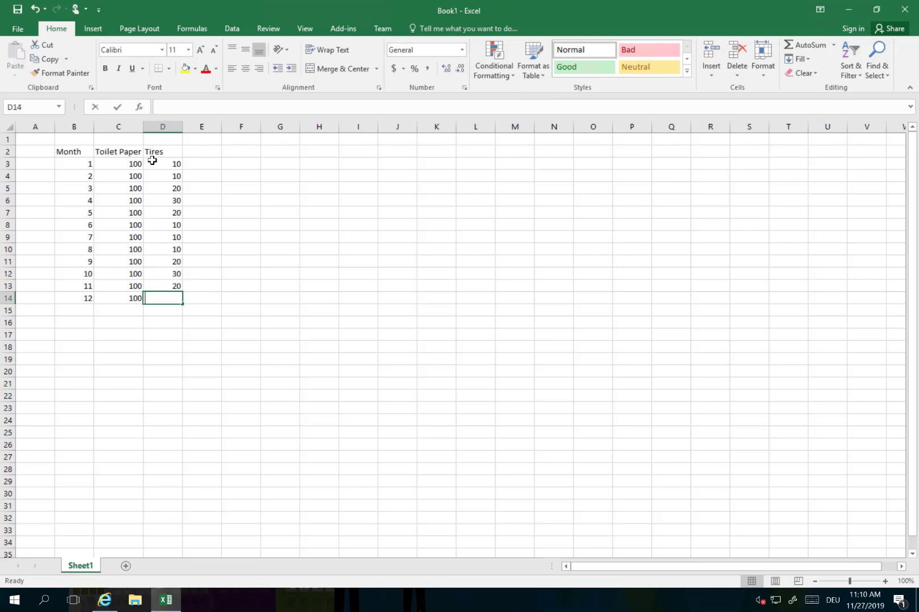
type("10")
key("ctrl+Return")
key("Return")
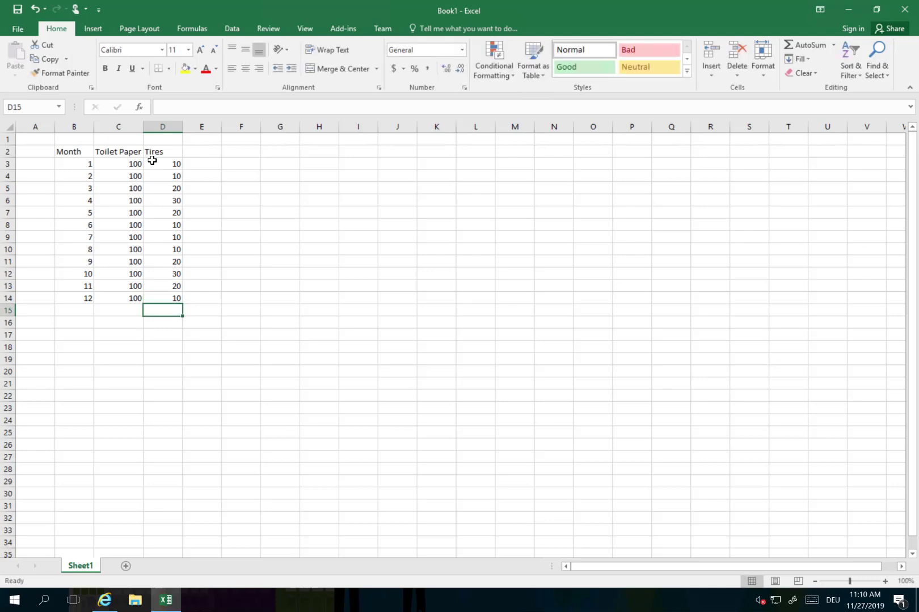
- Enter the header Firework in E2, beside the Tires header
key("Right")
key("Up")
key("Up")
key("Up")
key("Up")
key("Up")
key("Up")
key("Up")
key("Up")
key("Up")
key("Up")
key("Up")
key("Up")
key("Up")
key("Up")
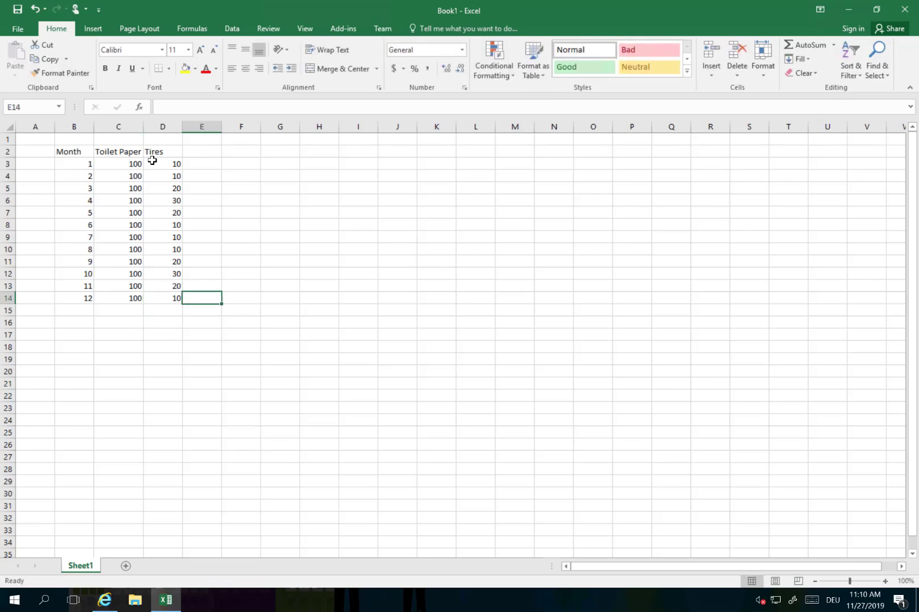
key("Down")
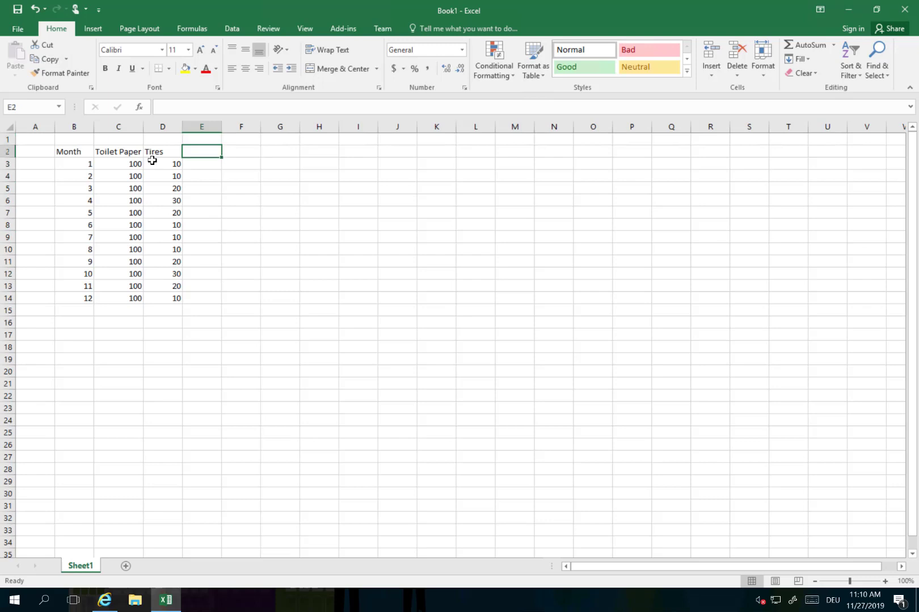
type("Firewa")
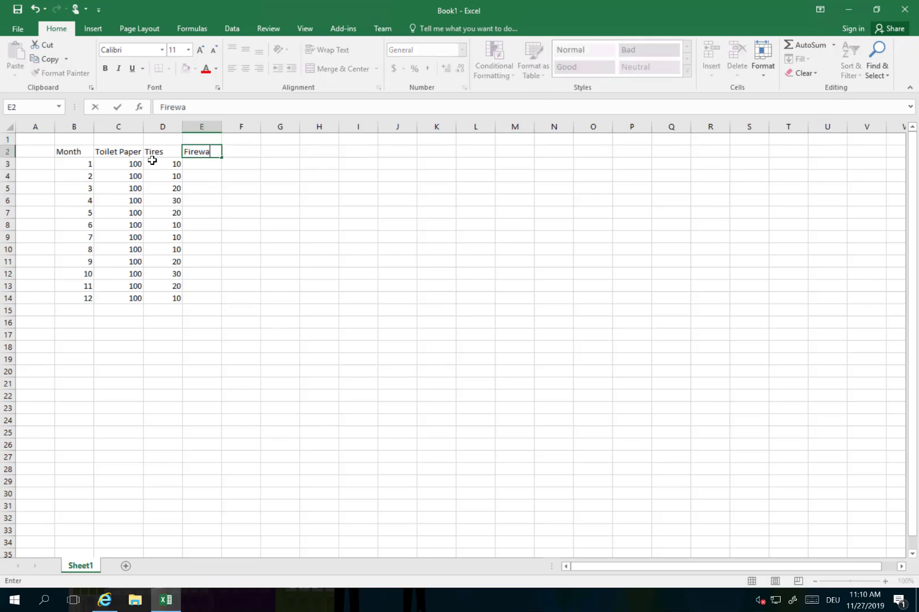
key("BackSpace")
type("ork")
key("Return")
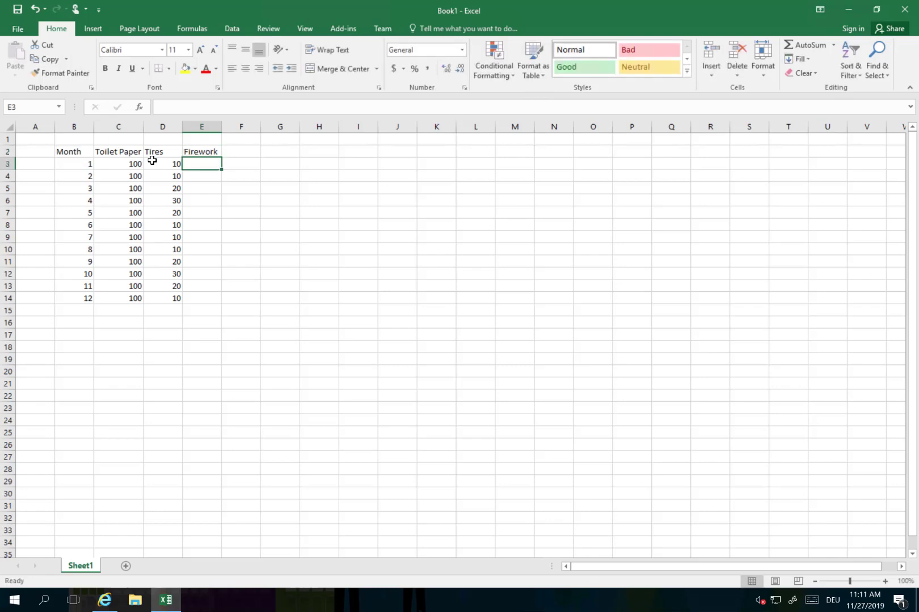
- Enter the Firework value 0 for months 1 to 4 in E3:E6
type("0")
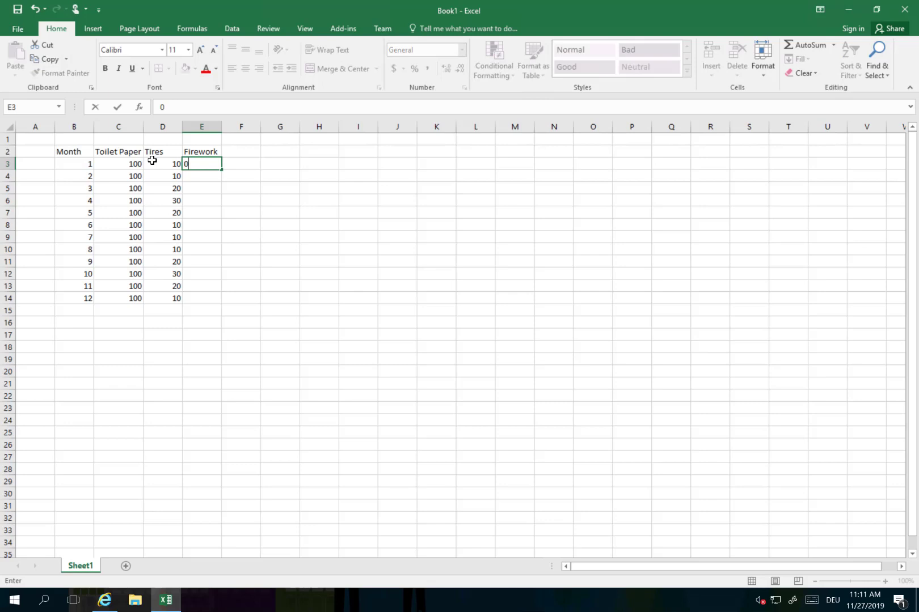
key("Return")
type("0")
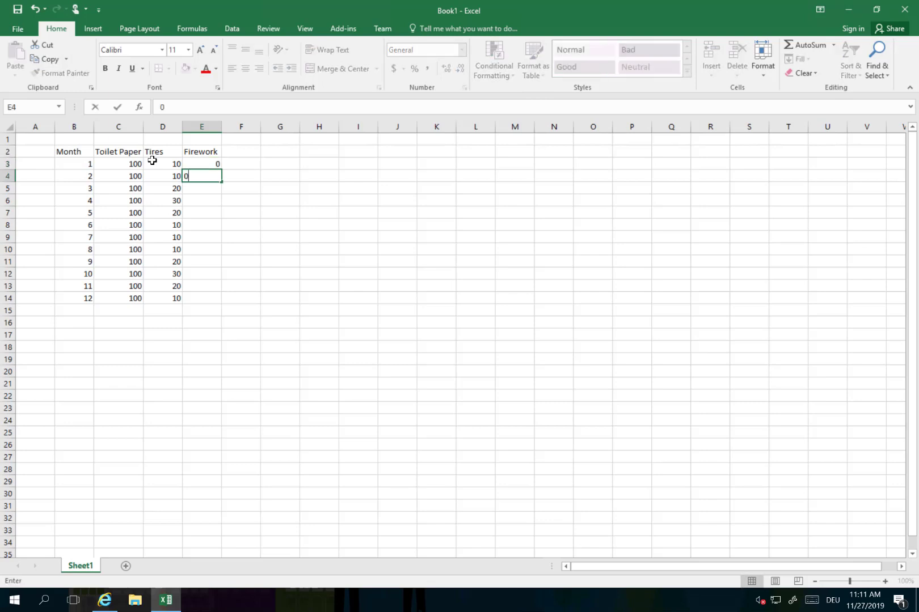
key("Return")
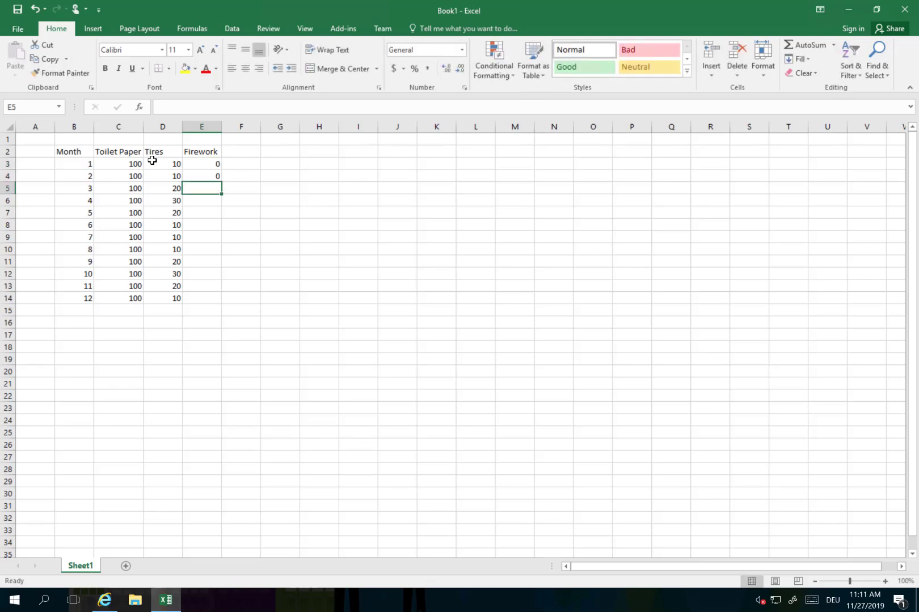
type("0")
key("Return")
type("0")
key("Return")
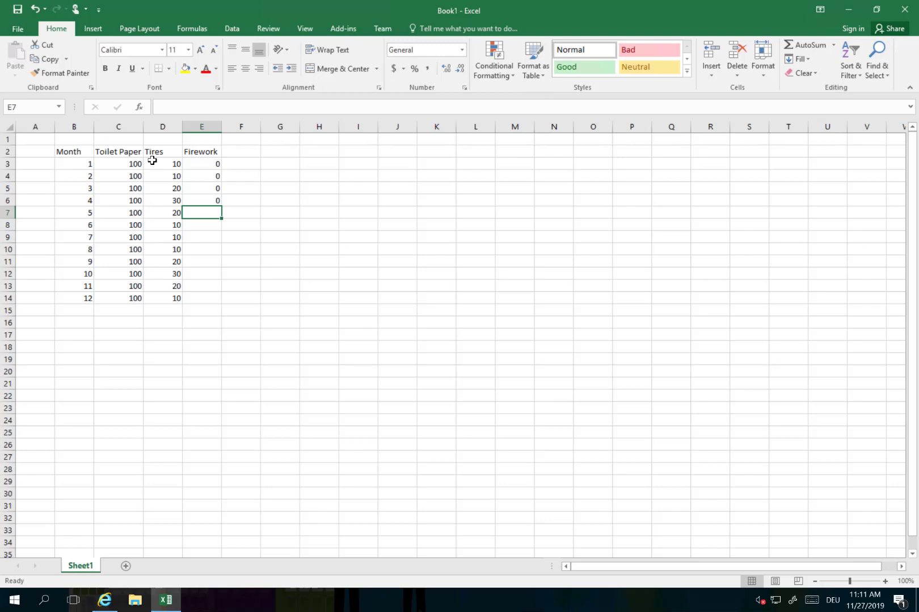
- Enter the Firework values 30, 0 and 0 for months 5 to 7 in E7:E9
type("30")
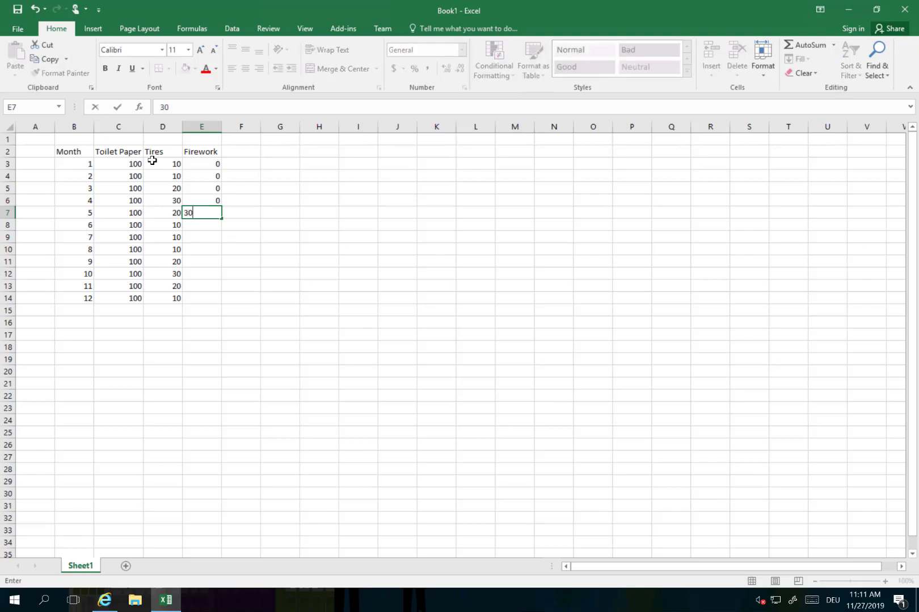
key("Return")
type("0")
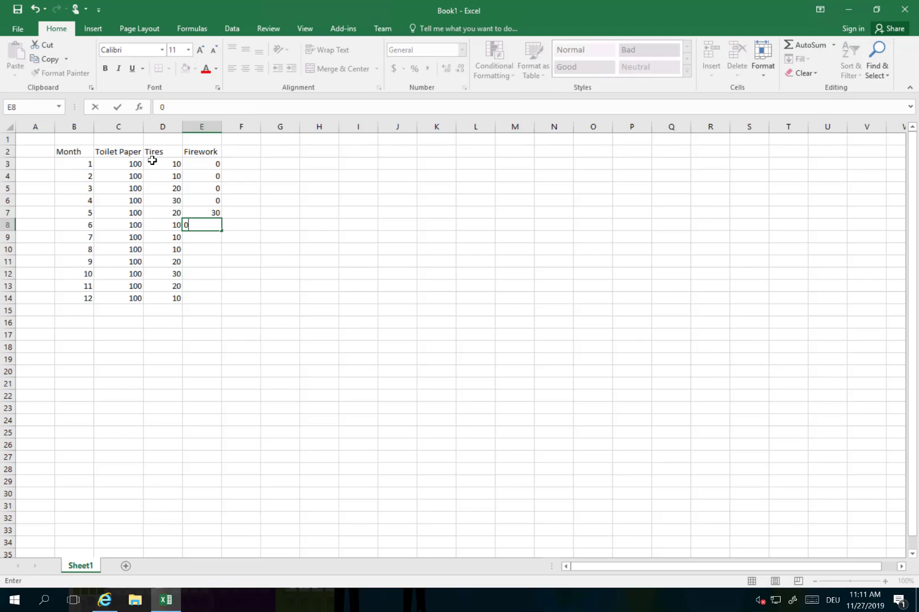
key("Return")
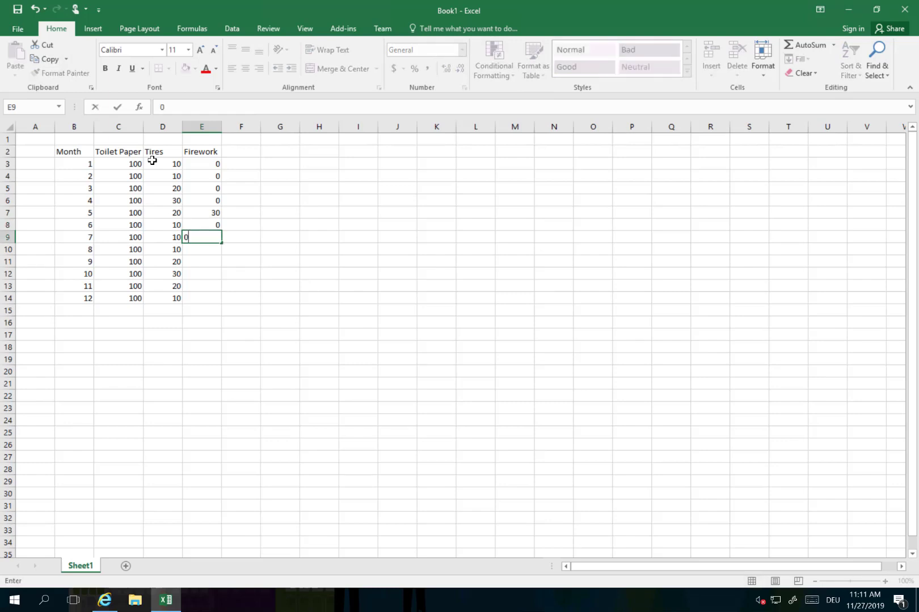
key("Return")
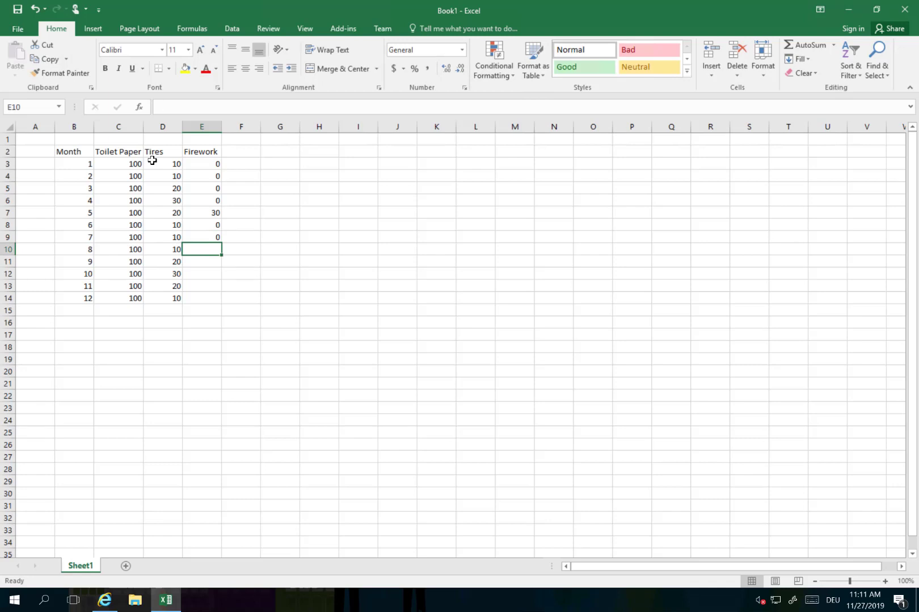
- Enter the Firework values 50, 0, 0, 0 and 100 for months 8 to 12 in E10:E14
type("50")
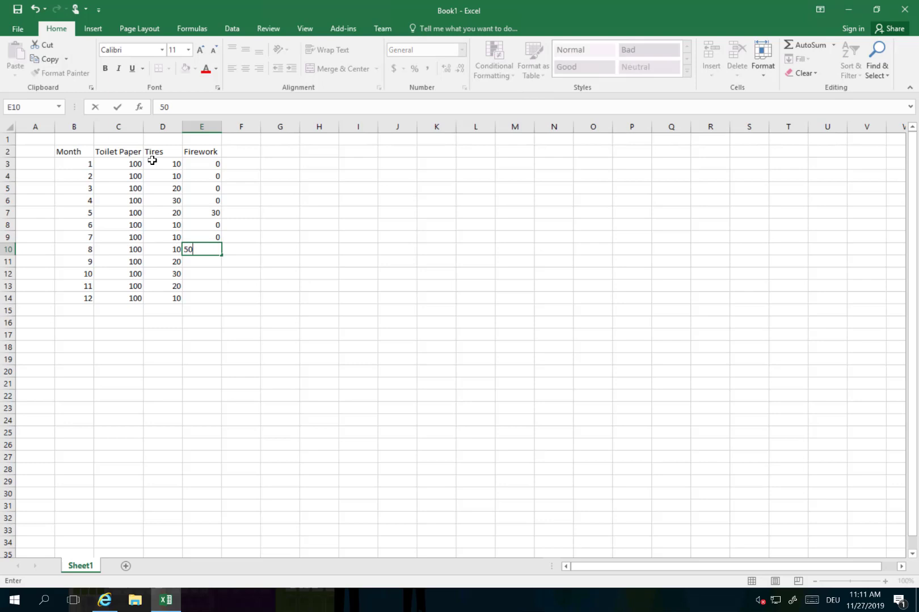
key("Return")
type("0")
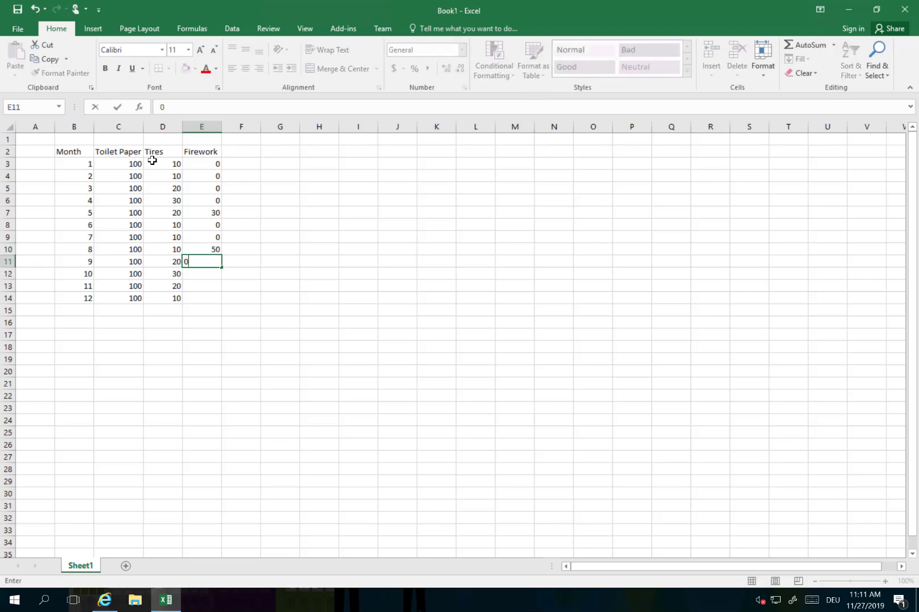
key("Return")
type("0")
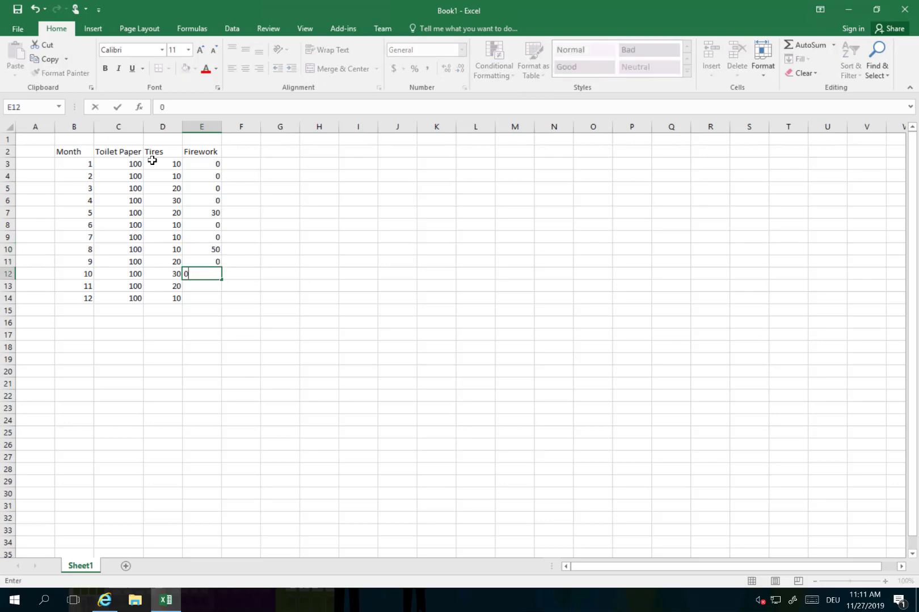
key("Return")
type("0")
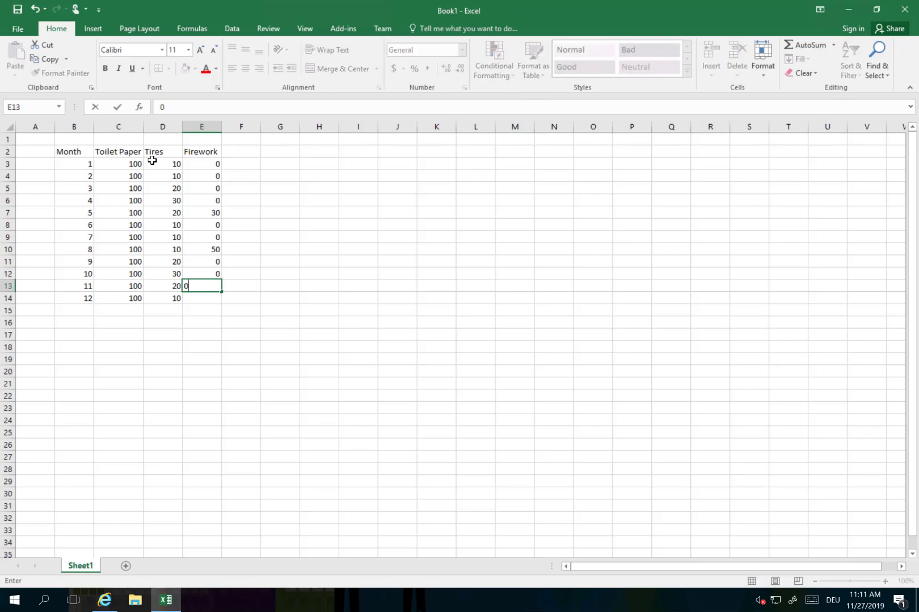
key("Return")
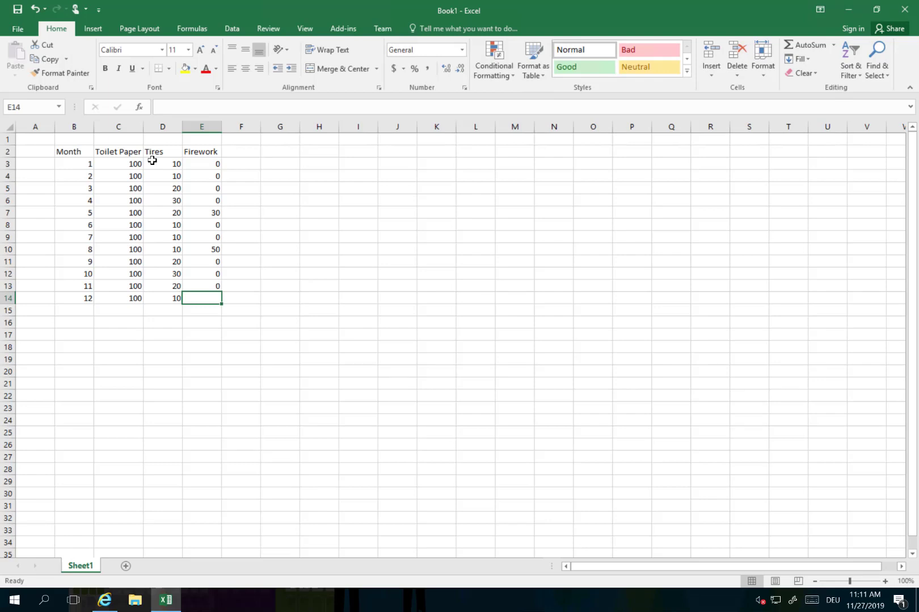
type("100")
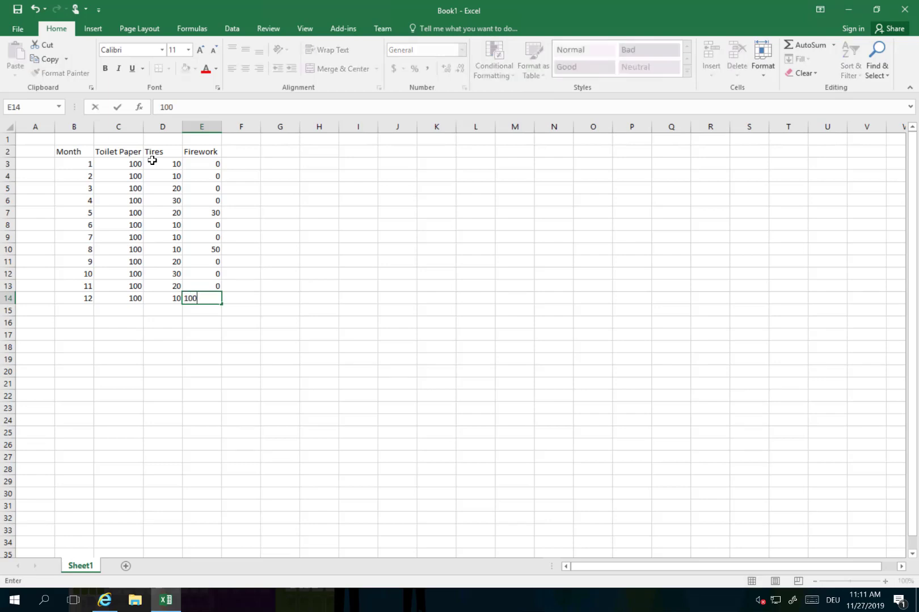
key("Tab")
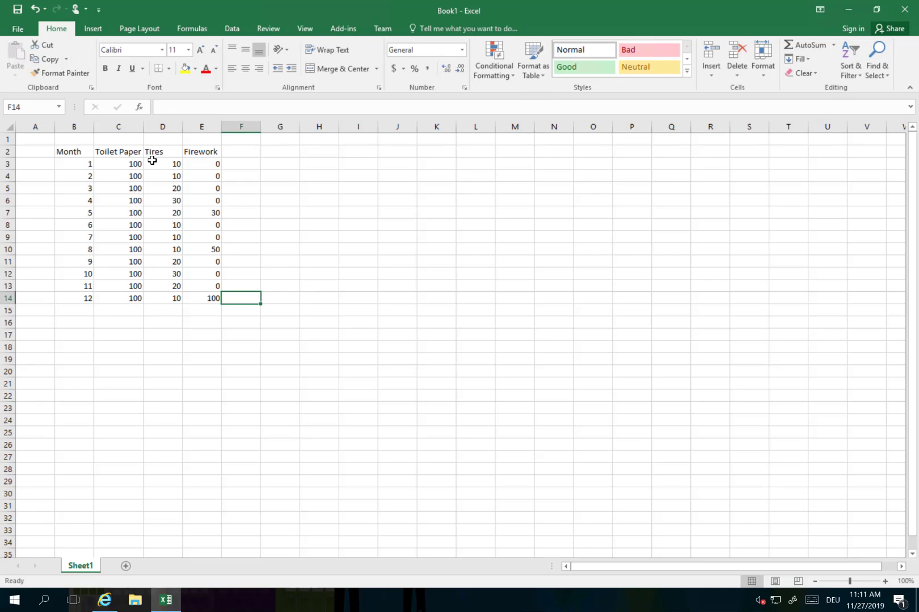
- Insert a line chart of the three product columns in C2:E14 and place it beside the table, starting near column G
left_click_drag(118, 151, 207, 295)
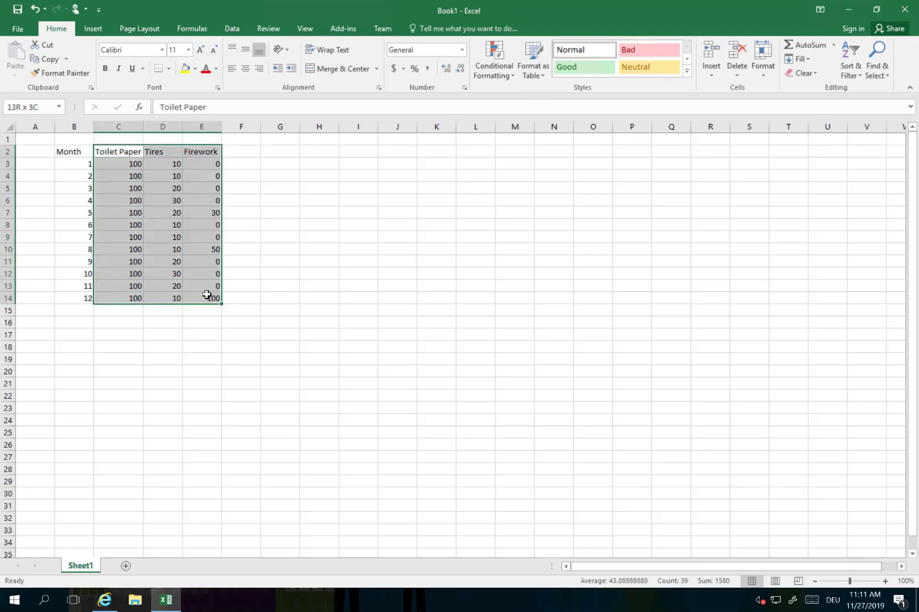
left_click(102, 29)
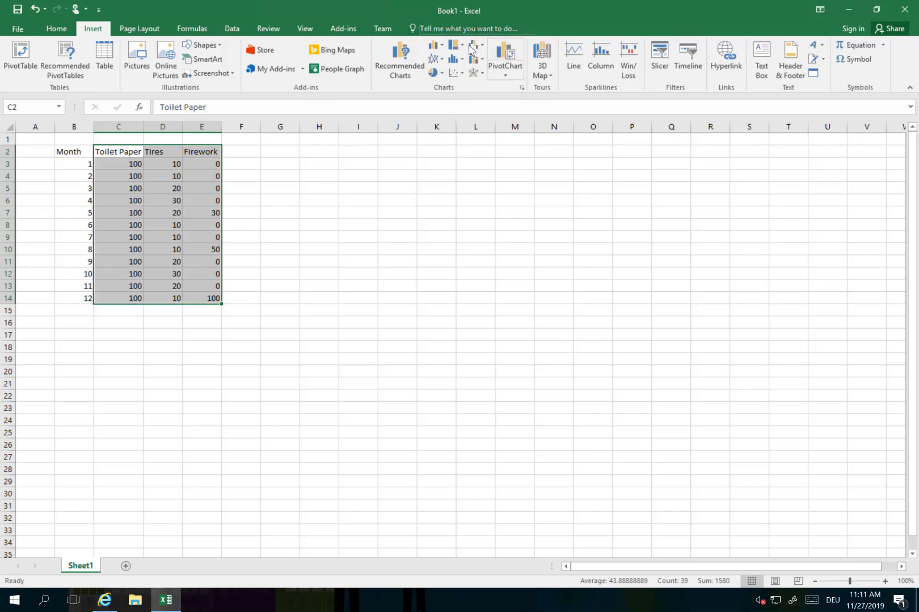
left_click(434, 58)
left_click(444, 97)
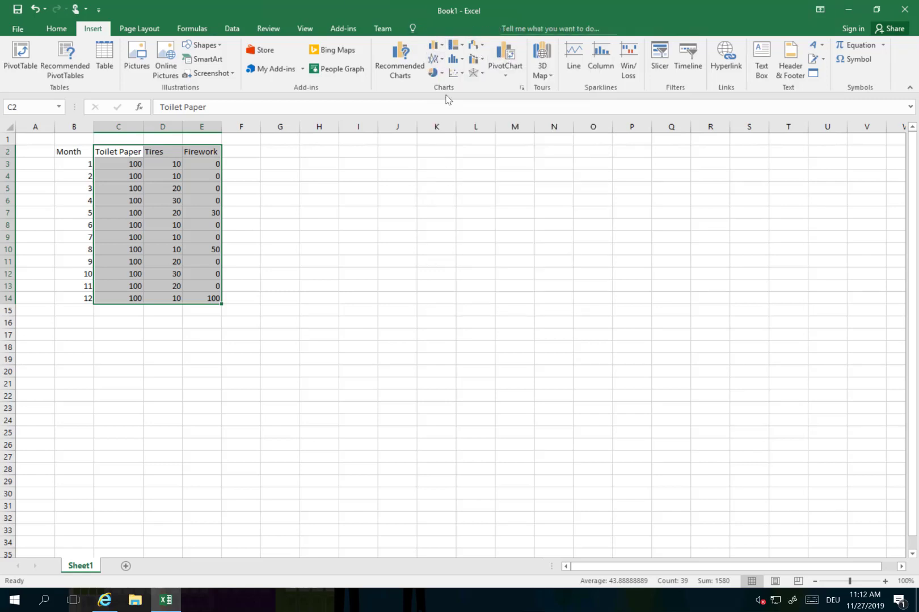
left_click_drag(404, 272, 317, 150)
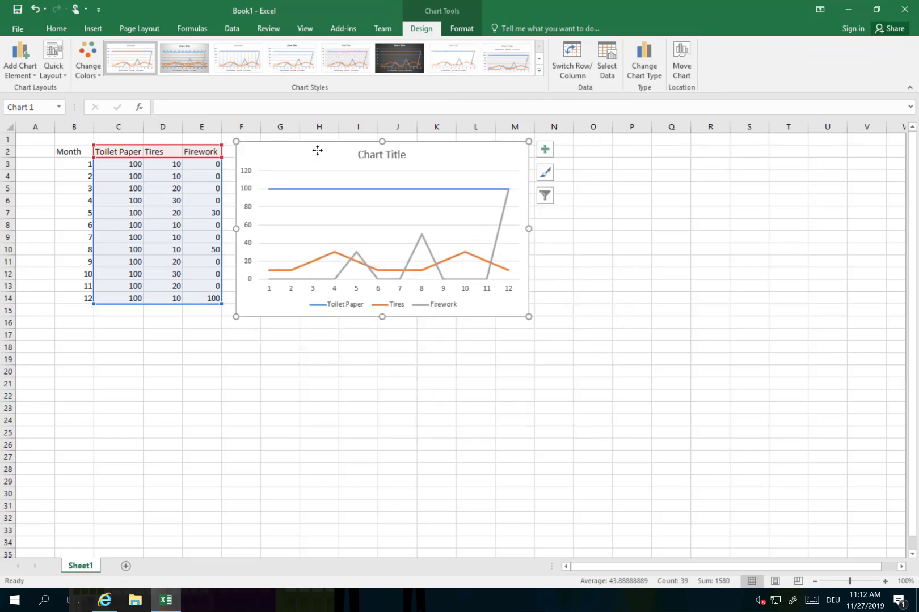
mouse_move(278, 191)
left_click_drag(432, 148, 453, 145)
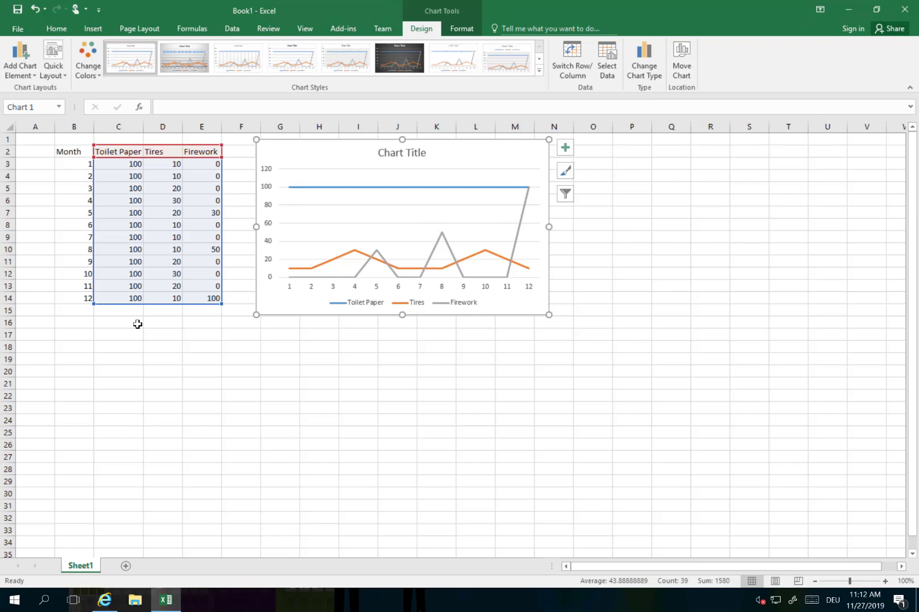
- Calculate the Toilet Paper mean in C15 with the formula =SUM(C3:C14)/12
left_click(122, 313)
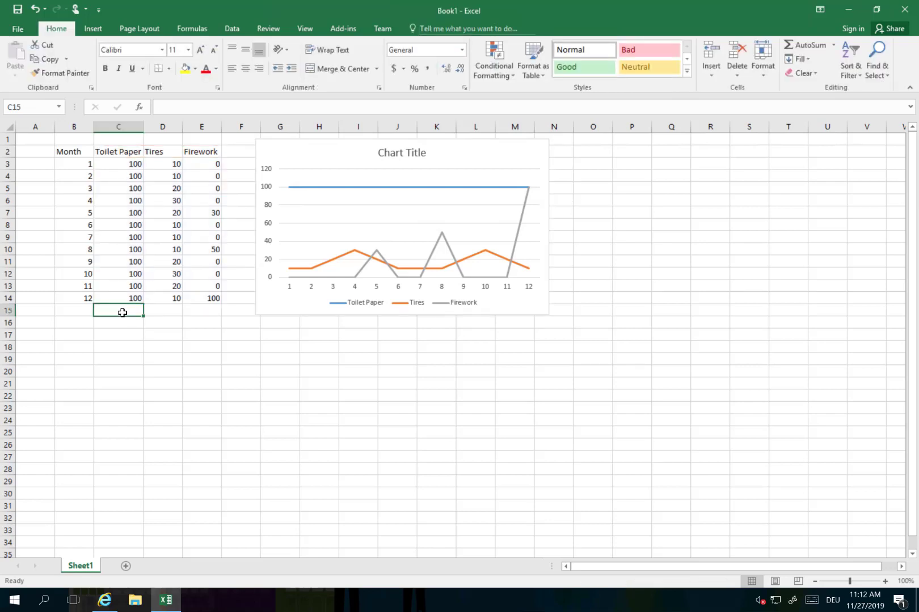
type("=su")
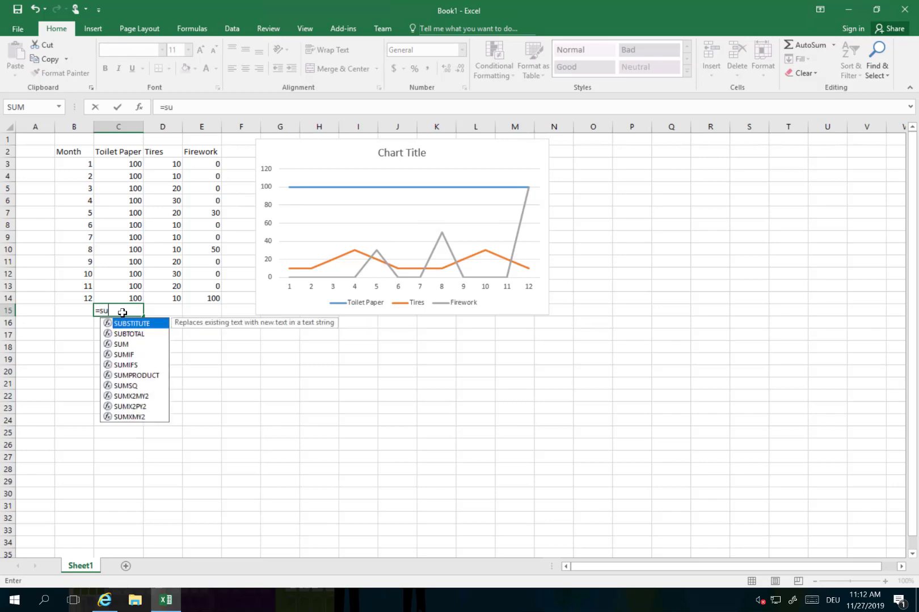
type("m")
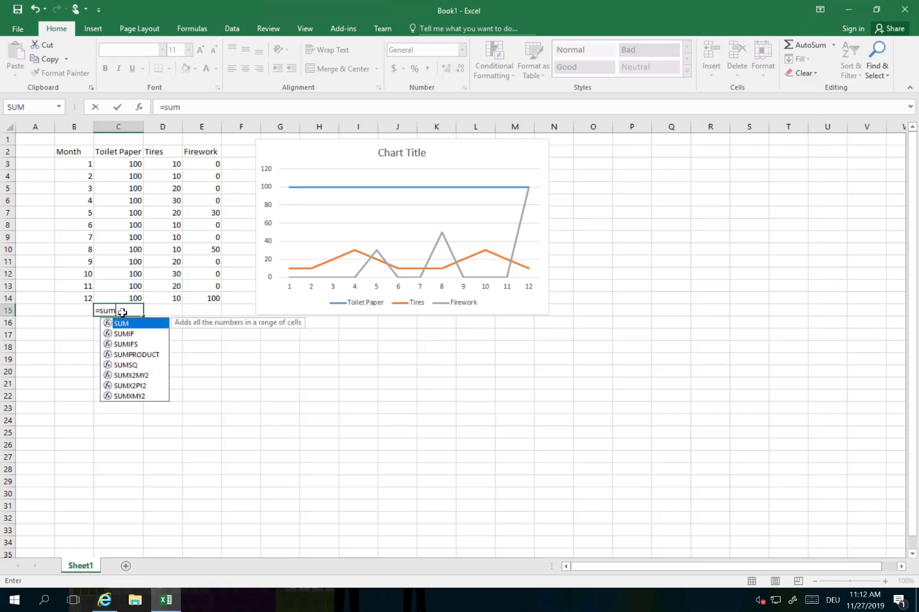
type("(")
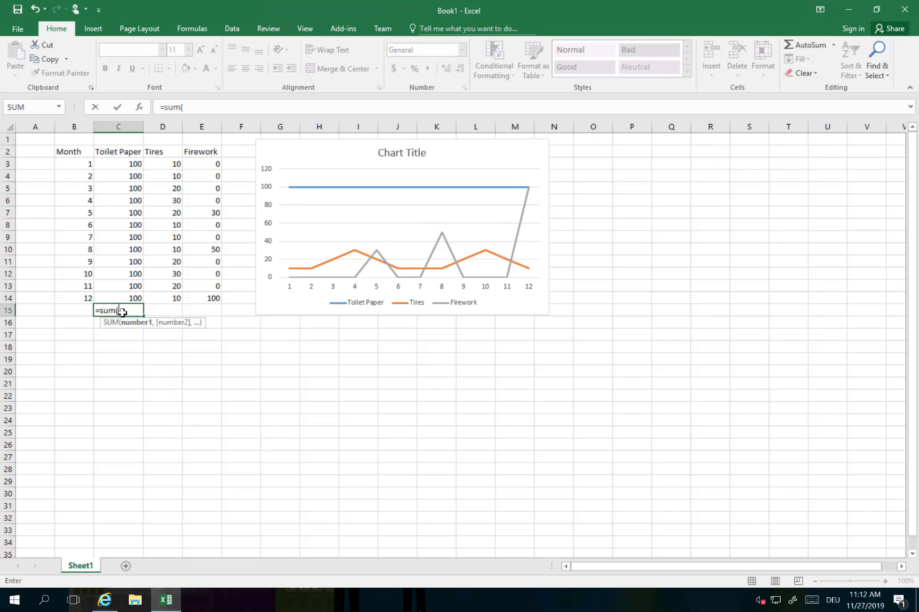
key("Up")
key("shift+Up")
key("shift+Up")
key("shift+Up")
key("shift+Up")
key("shift+Up")
key("shift+Up")
key("shift+Up")
key("shift+Up")
key("shift+Up")
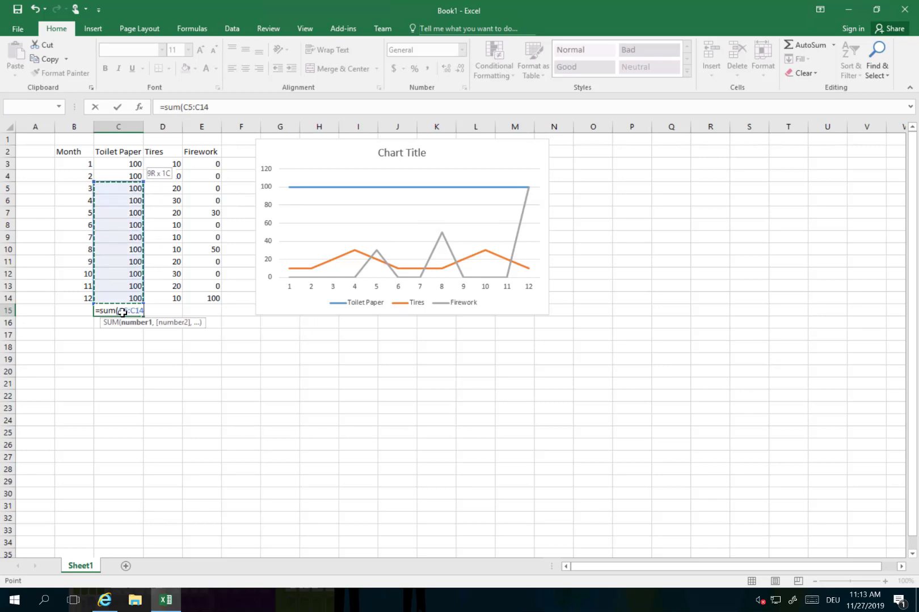
key("shift+Up")
key("shift+Up")
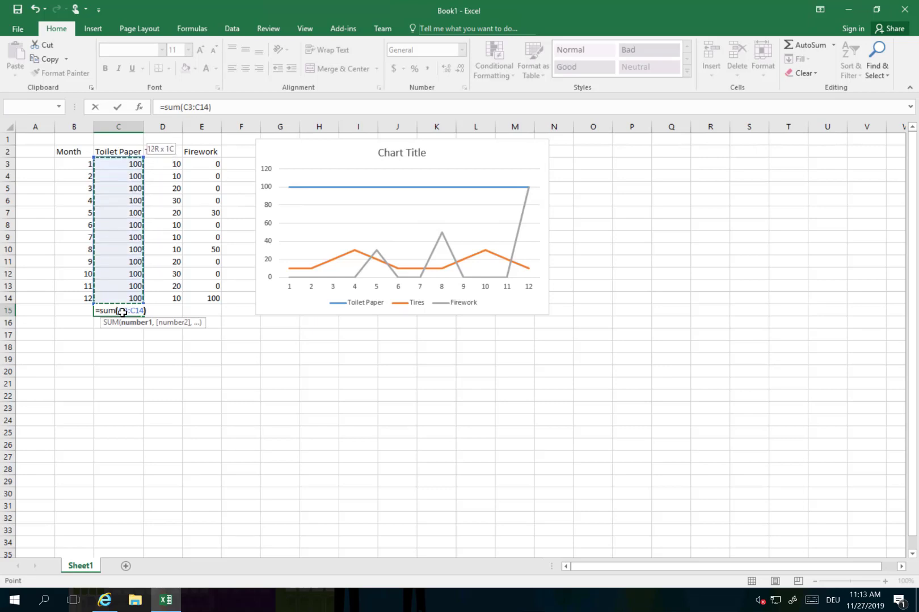
type(")")
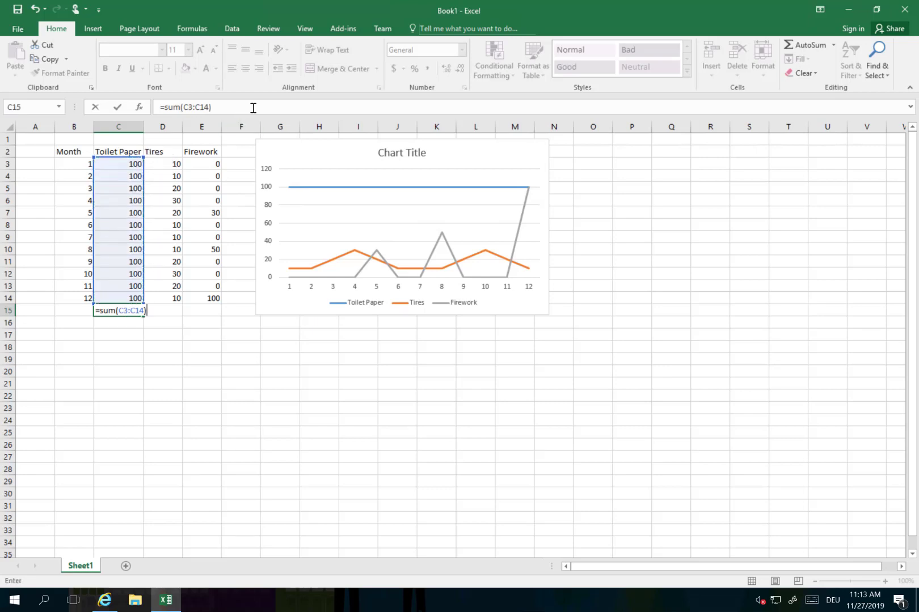
left_click(253, 108)
type("/12")
key("Return")
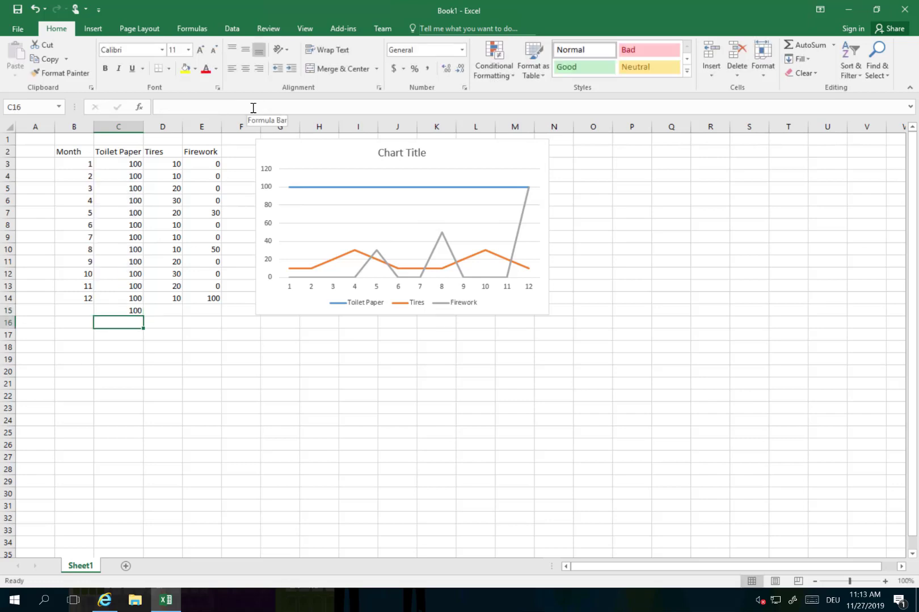
- Copy the mean formula from C15 across to D15:E15 and check the formulas for Tires and Firework
key("Up")
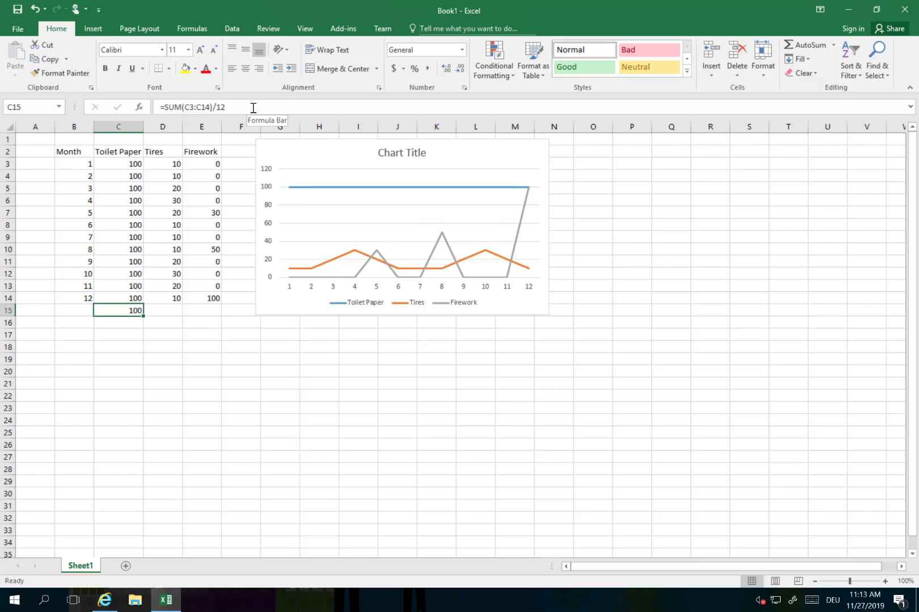
left_click_drag(143, 315, 200, 311)
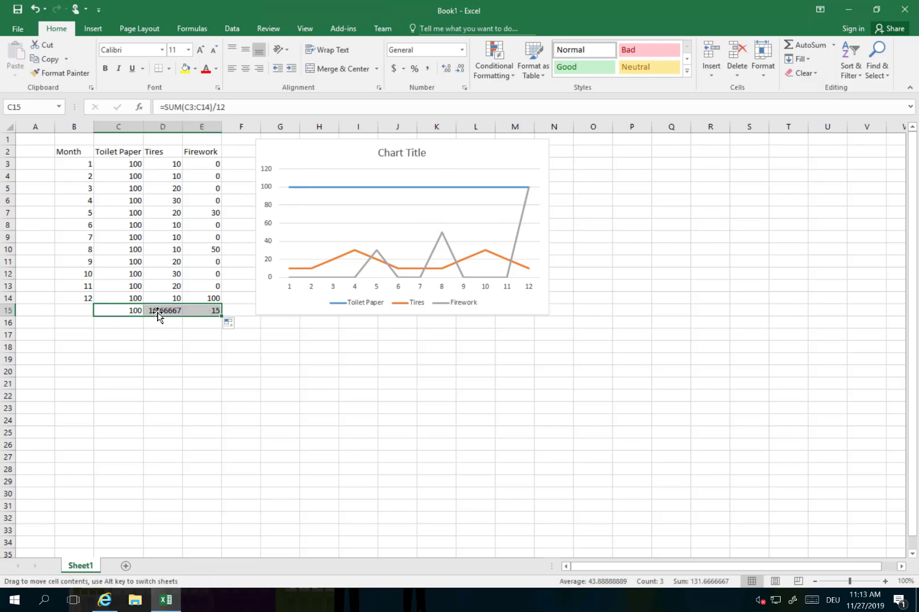
left_click(165, 310)
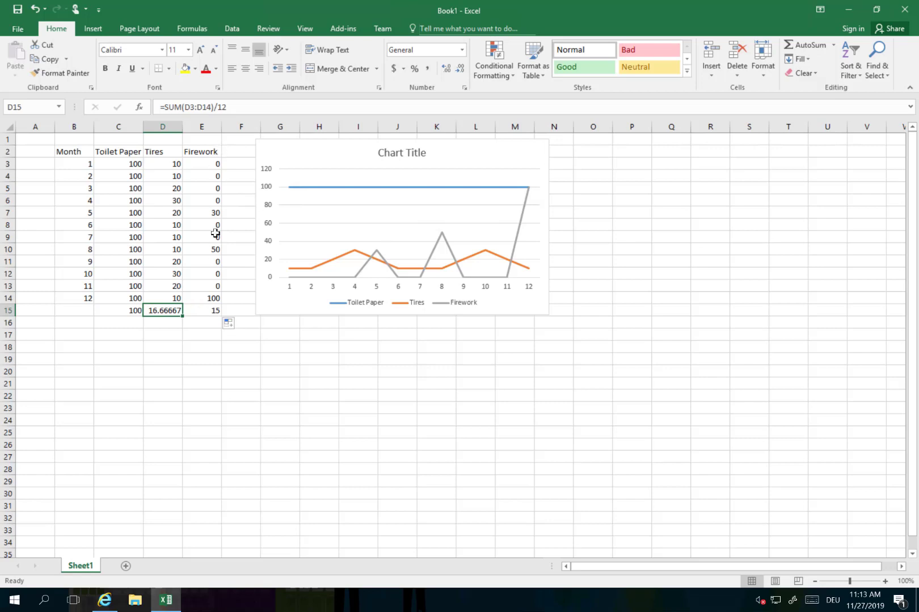
left_click(212, 310)
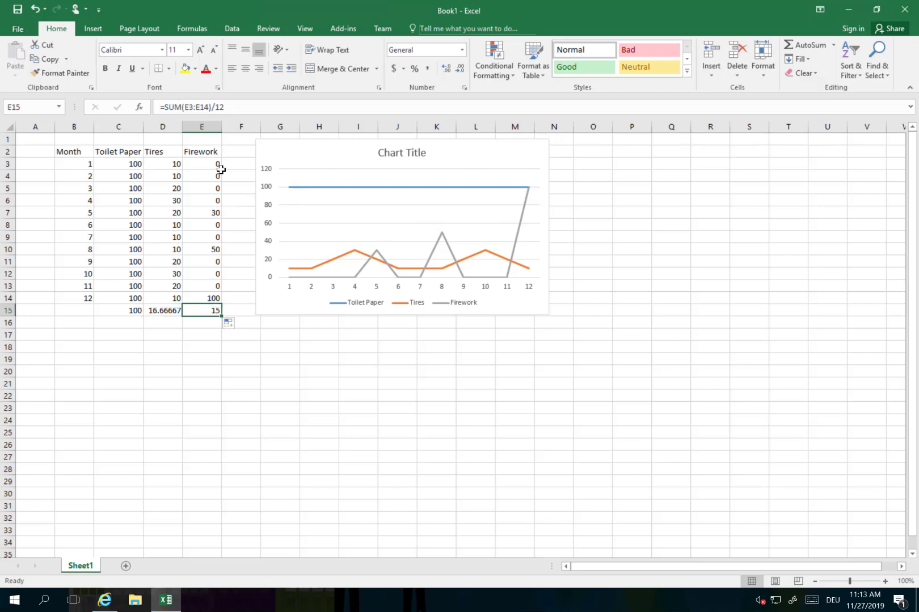
- Calculate the Toilet Paper standard deviation in C16 with the formula =STDEV.P(C3:C14)
left_click(118, 319)
left_click(178, 111)
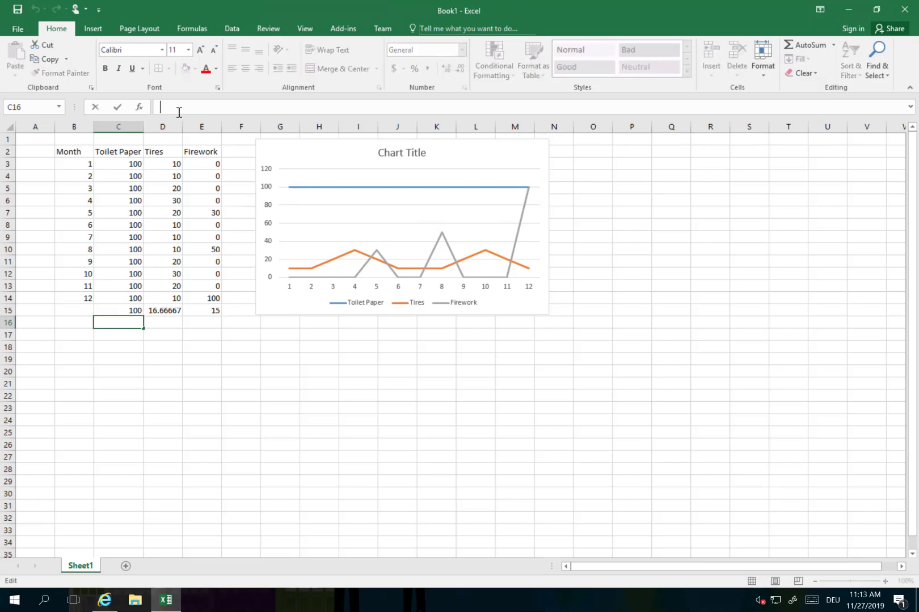
type("=Std")
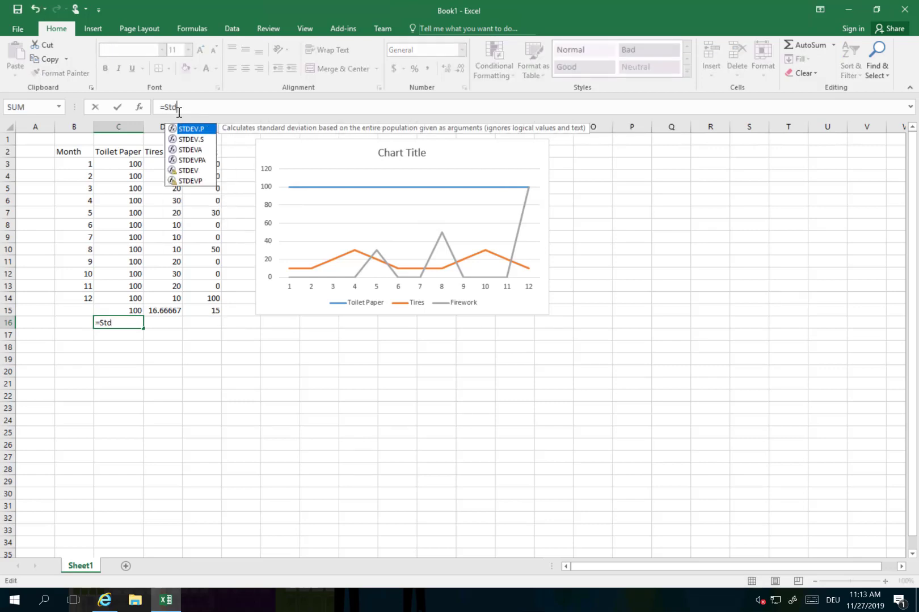
key("Tab")
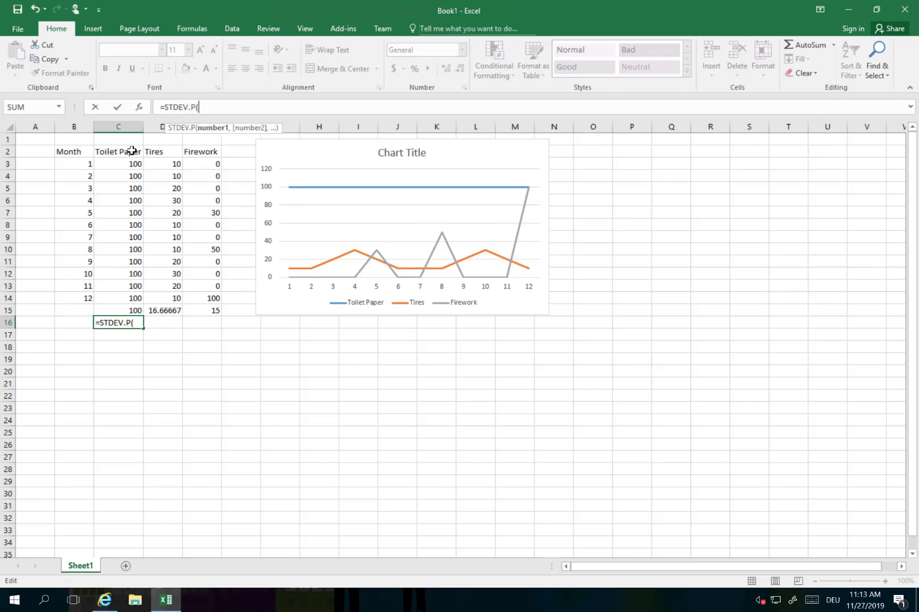
left_click_drag(126, 164, 120, 298)
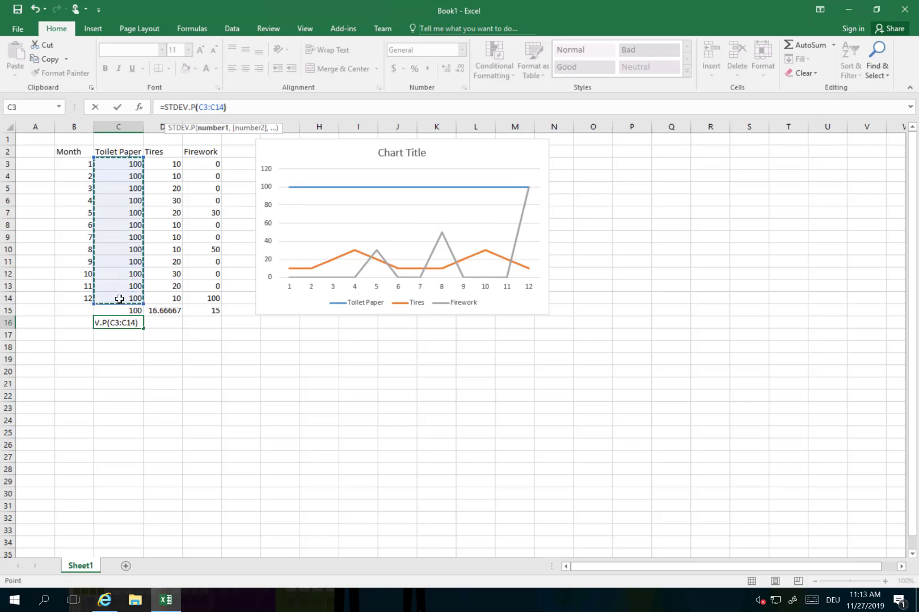
key("Return")
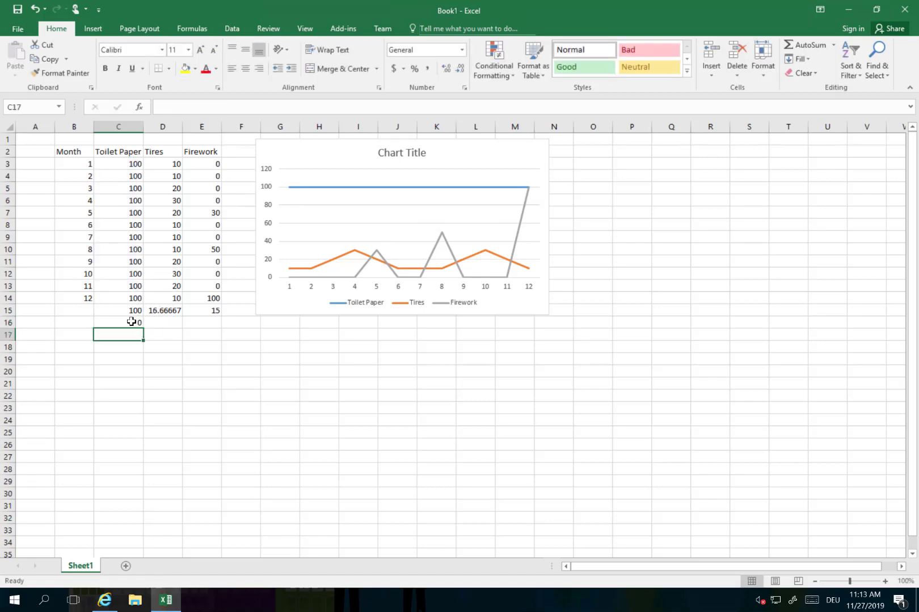
- Copy the standard deviation formula from C16 across to D16:E16 and check the copied formulas
left_click(131, 322)
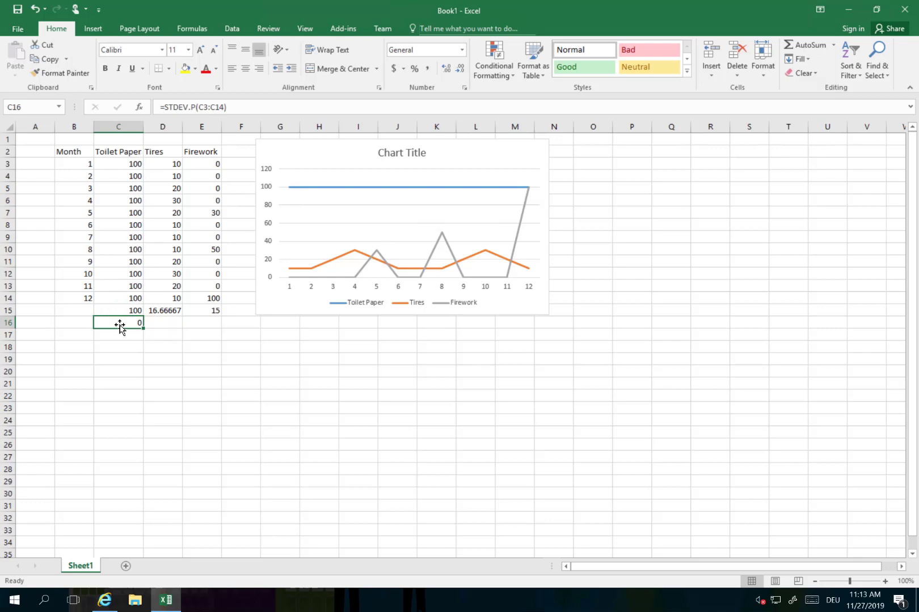
left_click_drag(143, 328, 220, 330)
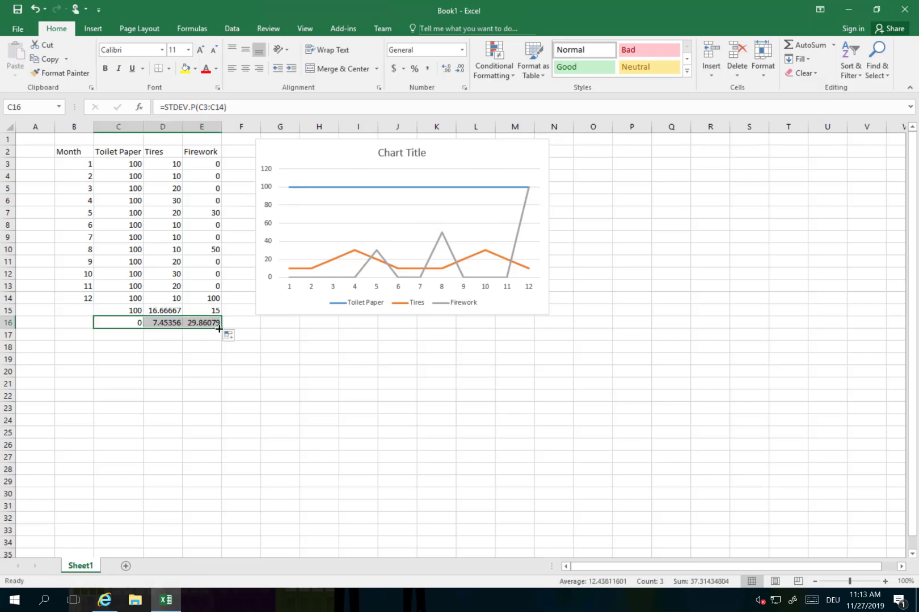
left_click(166, 319)
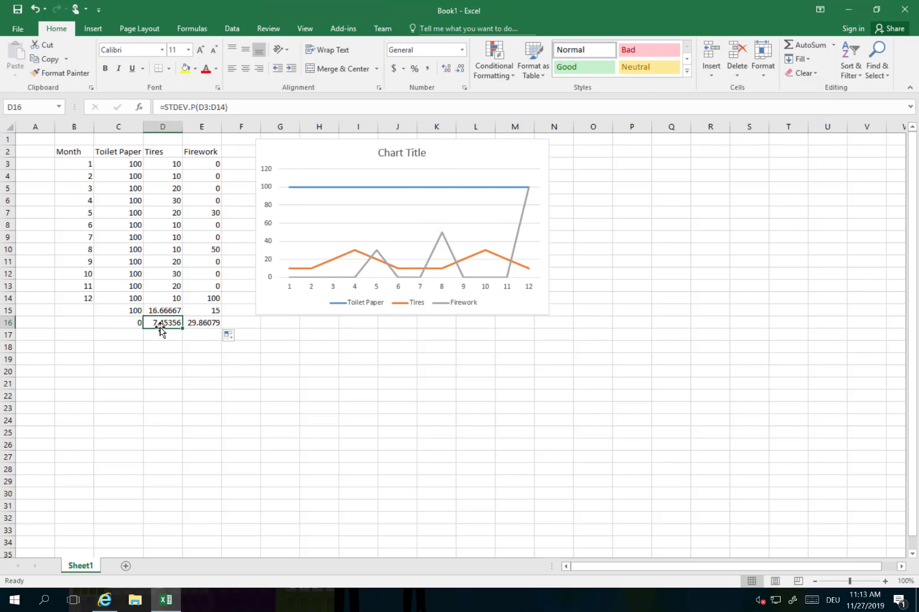
left_click(190, 327)
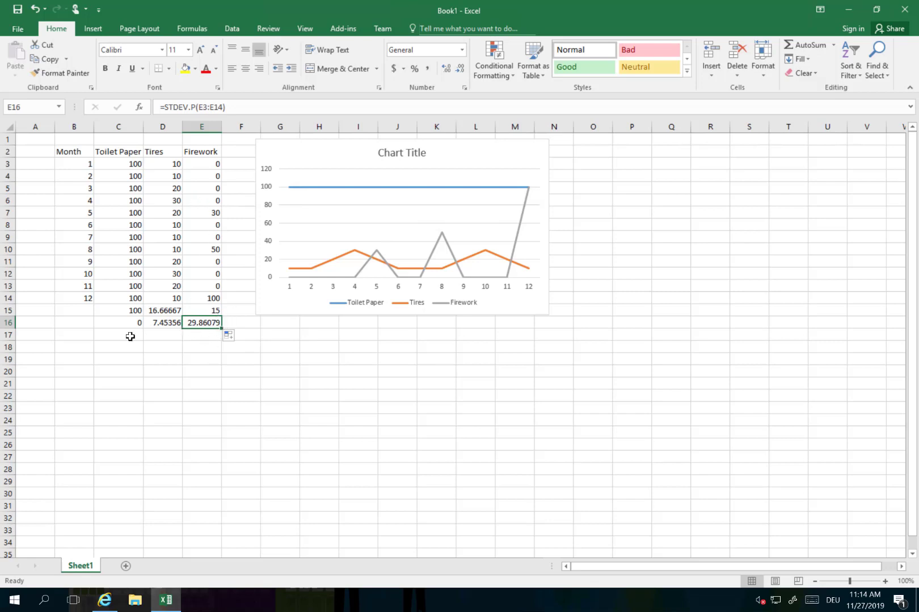
- Label the summary rows in B15:B17 as Mean, Std and Var
left_click(85, 314)
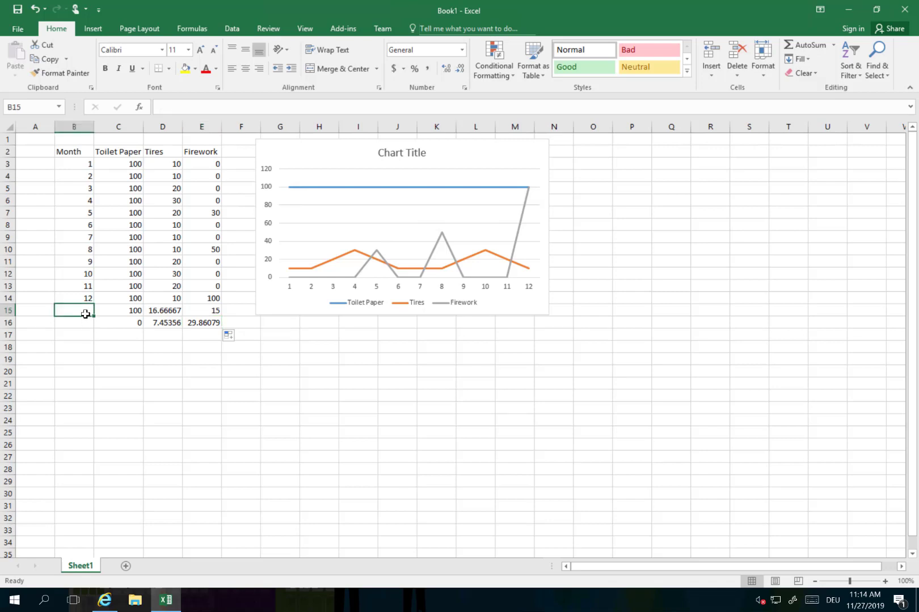
type("Men")
key("BackSpace")
type("an")
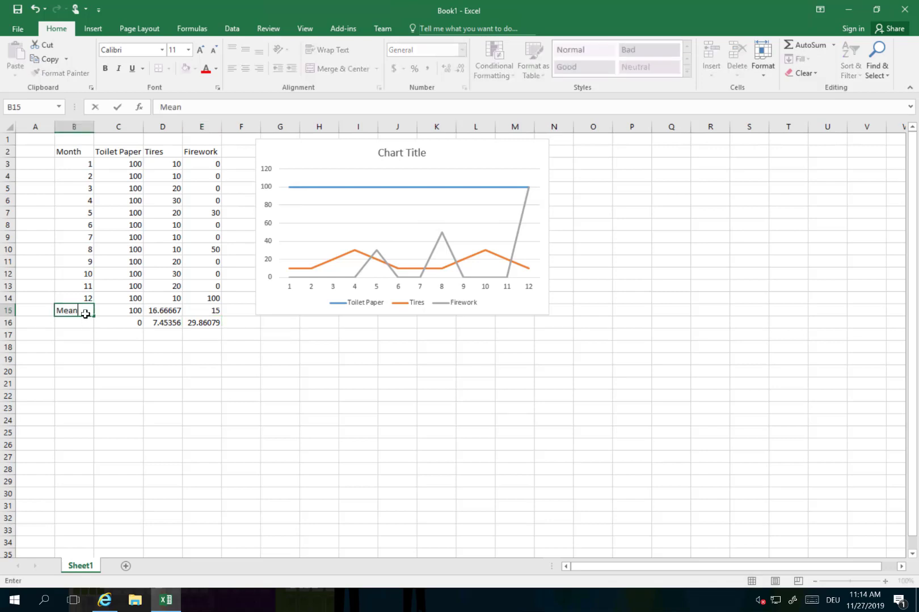
key("Return")
type("Std")
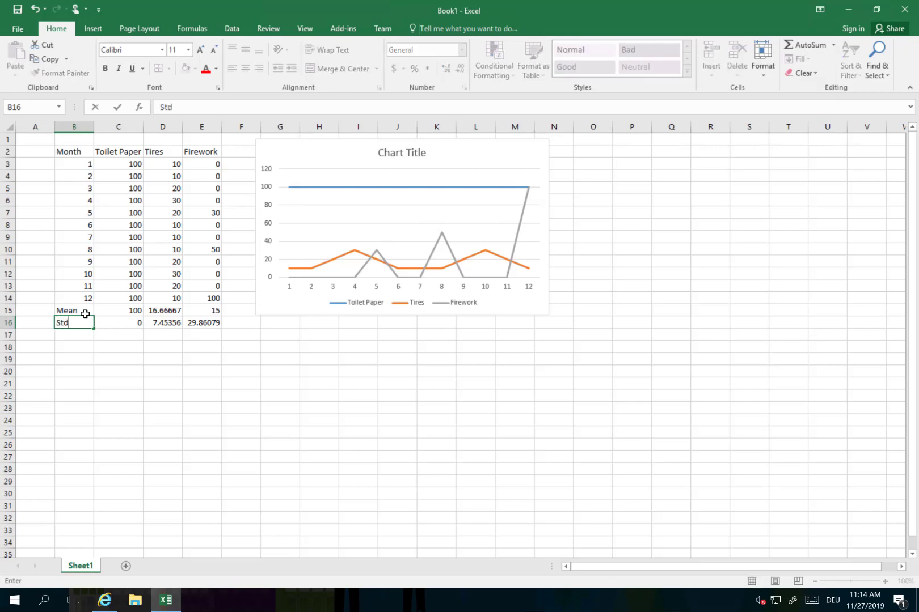
key("Return")
type("Va")
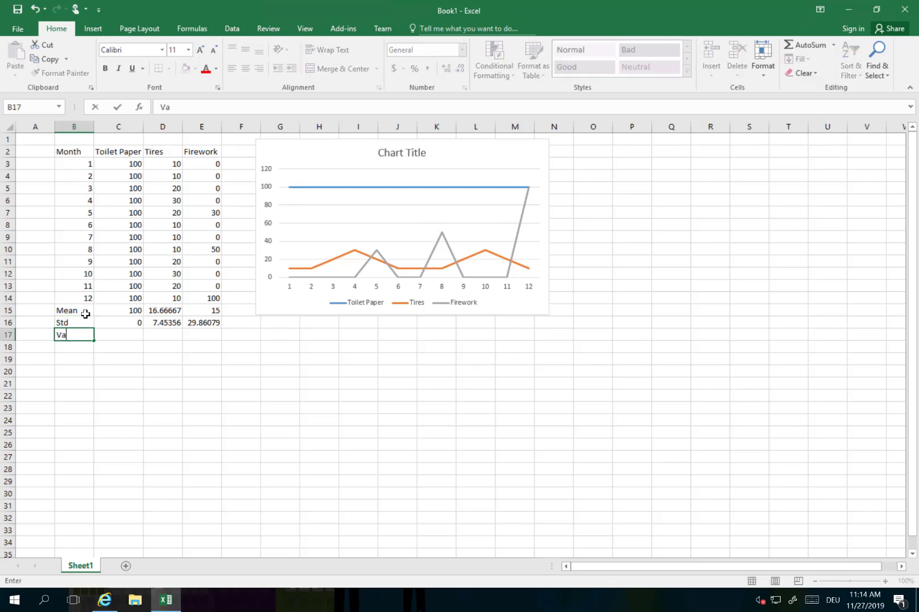
type("r")
key("Tab")
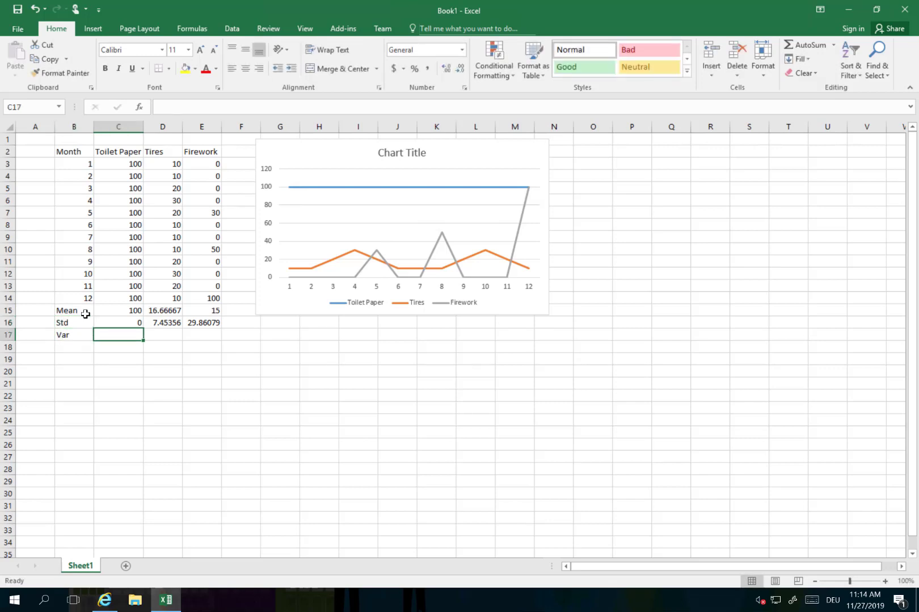
- Calculate the Toilet Paper variation in C17 by dividing standard deviation by mean with =C16/C15
type("=")
key("Up")
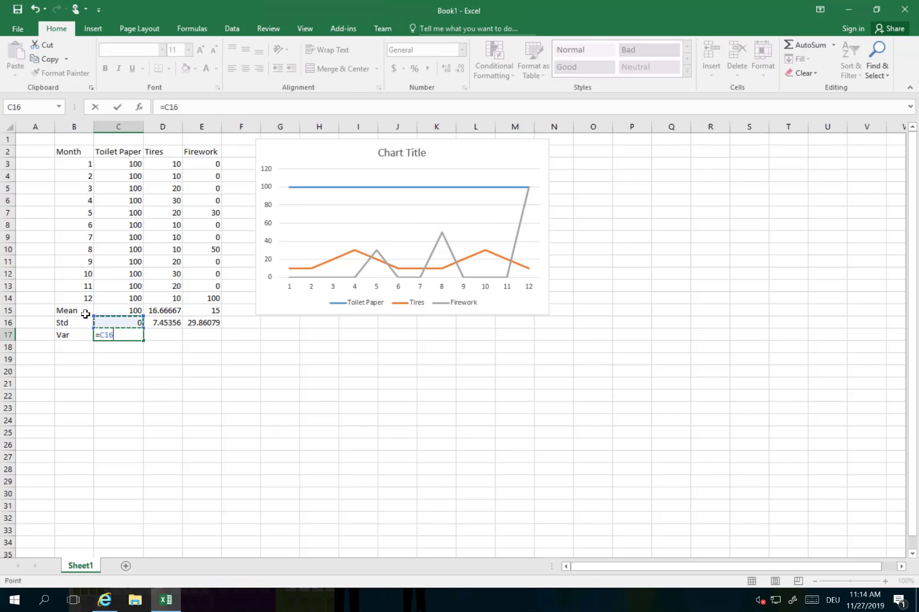
type("/")
key("Up")
key("Up")
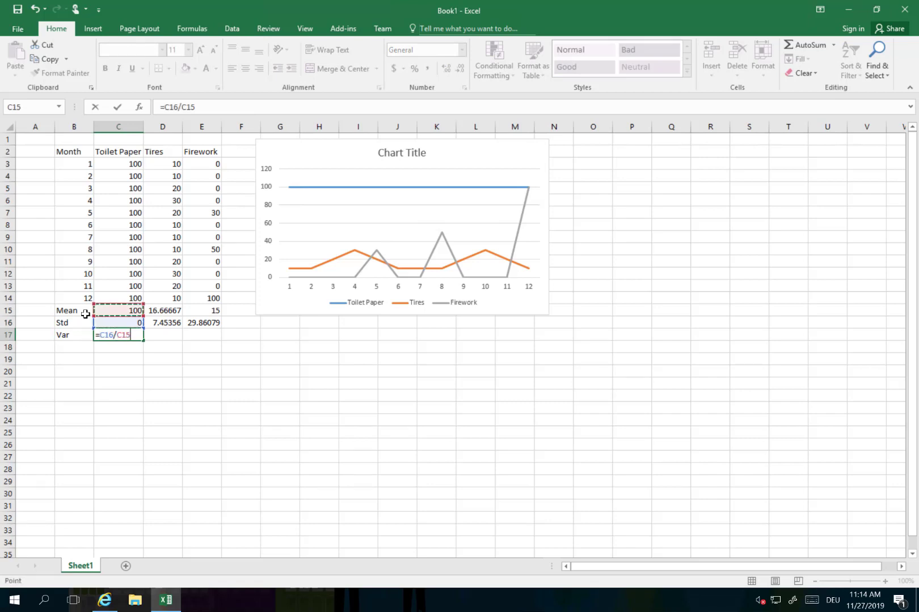
key("Return")
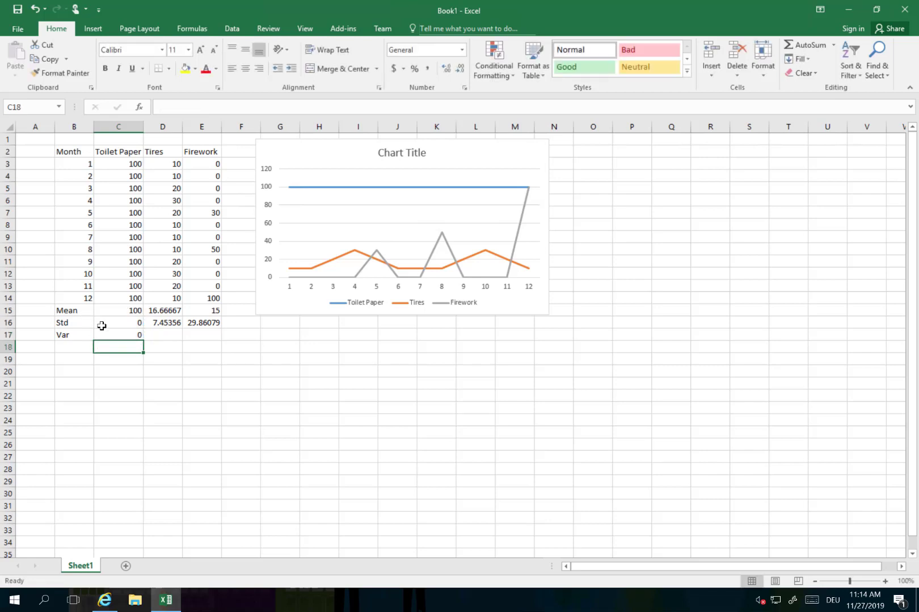
- Copy the variation formula from C17 across to D17:E17 and check the formulas for Tires and Firework
left_click(107, 333)
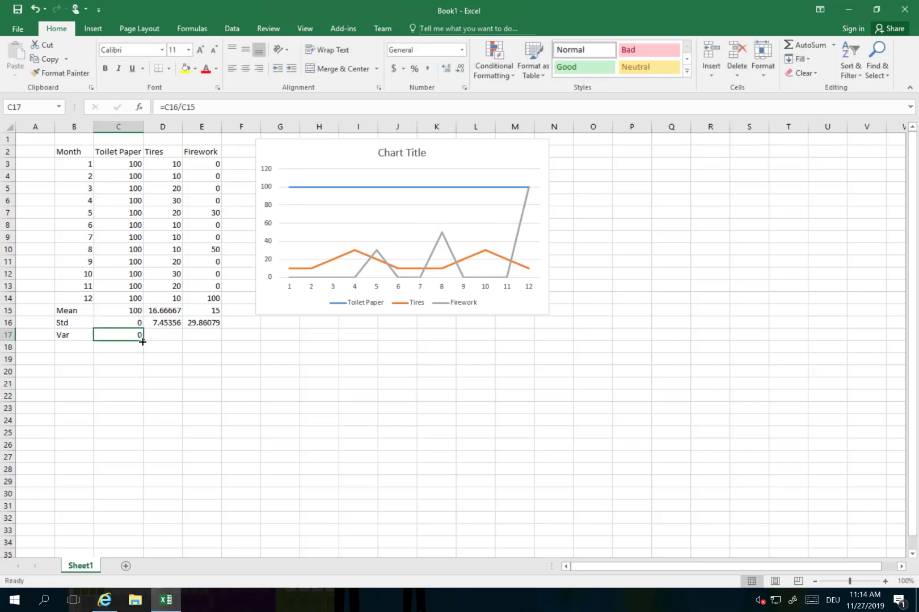
left_click_drag(143, 340, 220, 335)
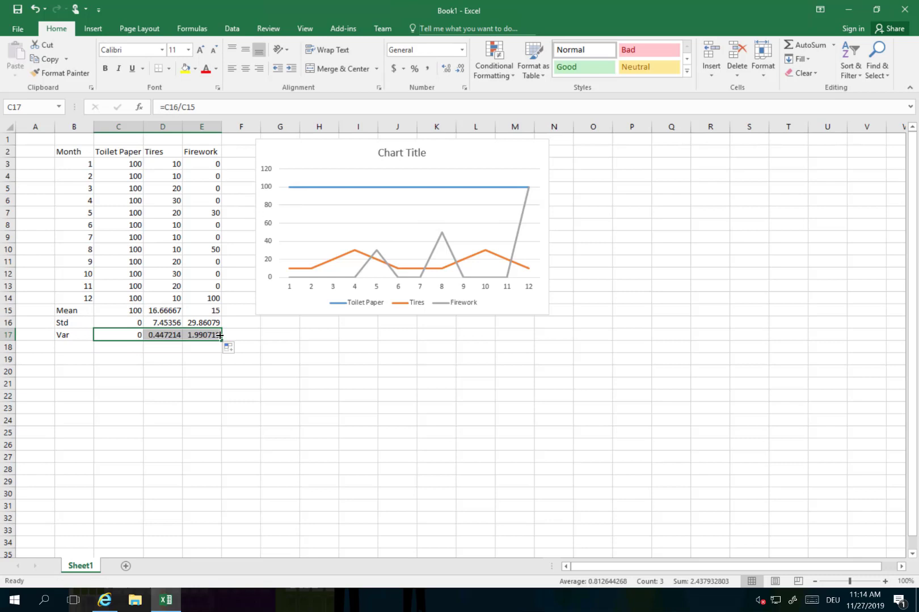
left_click(184, 422)
left_click(172, 337)
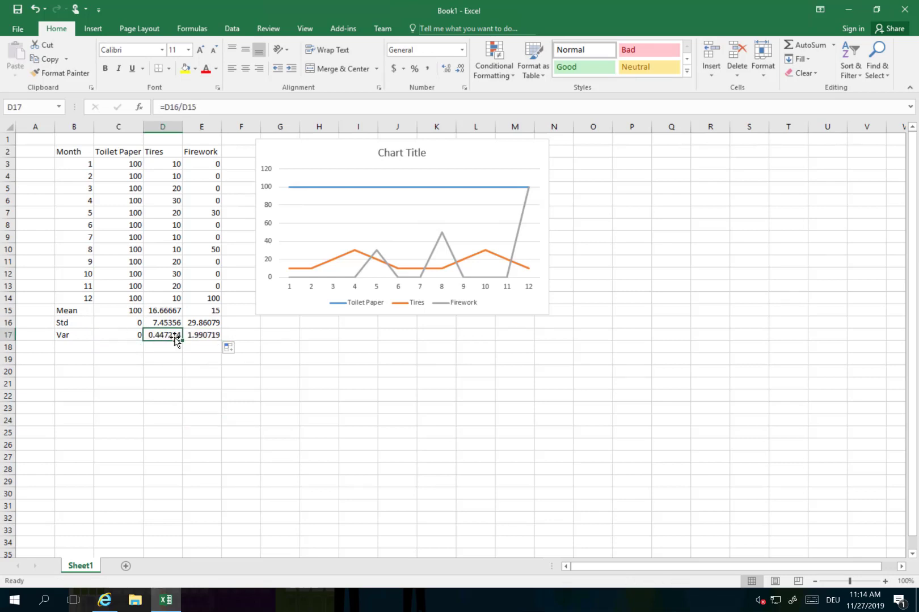
left_click(199, 336)
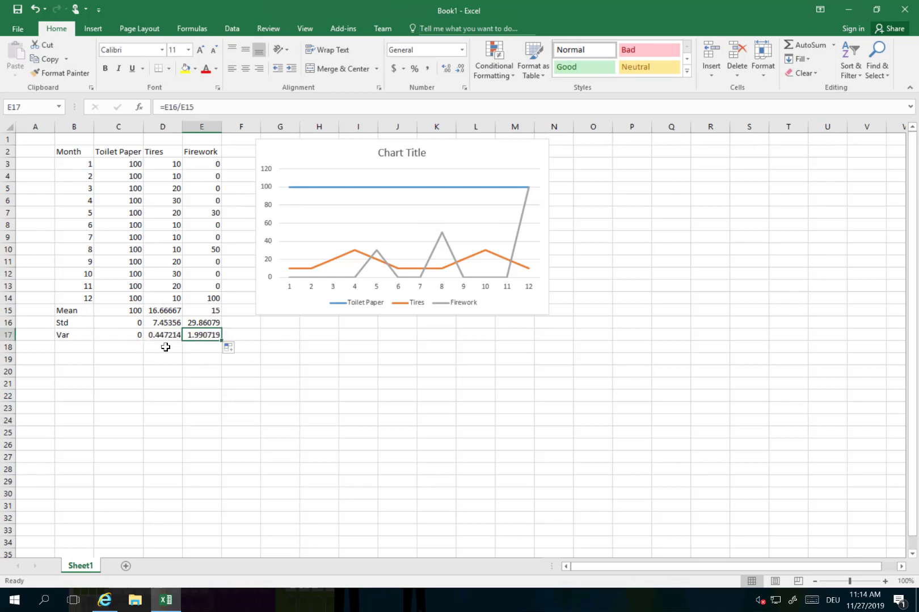
- Classify Toilet Paper in C18 by its variation with =IF(C17<0.25,"X",IF(C17<0.7,"Y","Z"))
left_click(126, 347)
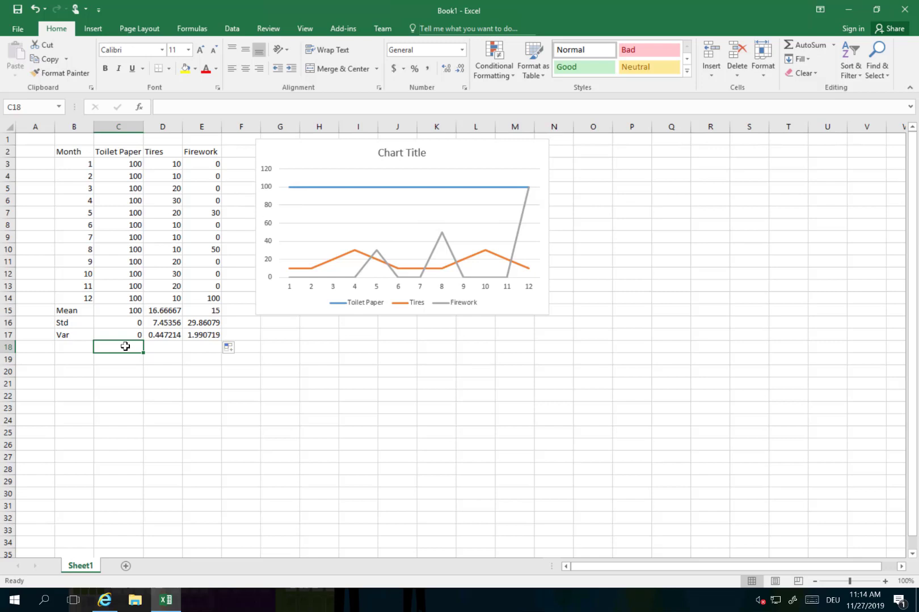
left_click(192, 109)
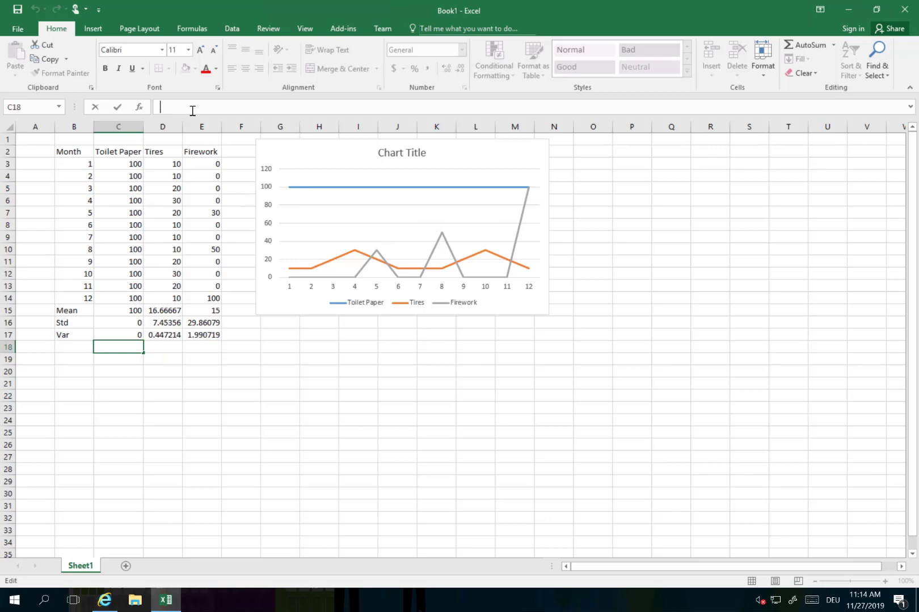
type("=if(")
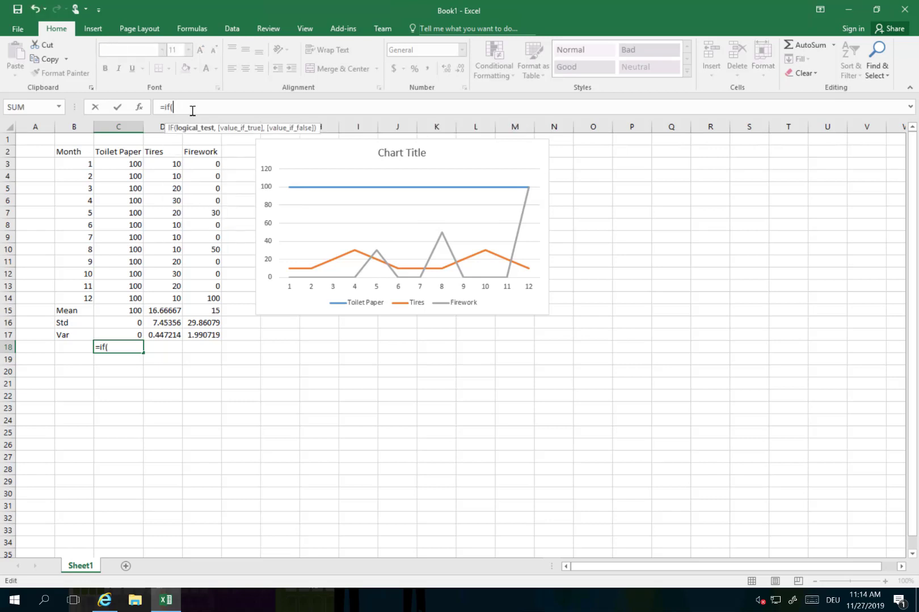
left_click(125, 335)
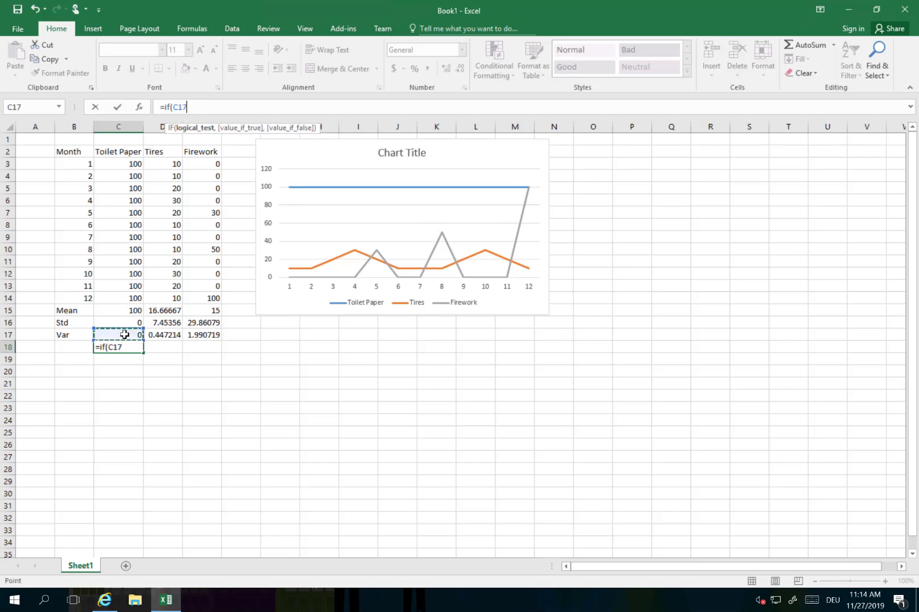
type("<0.25,")
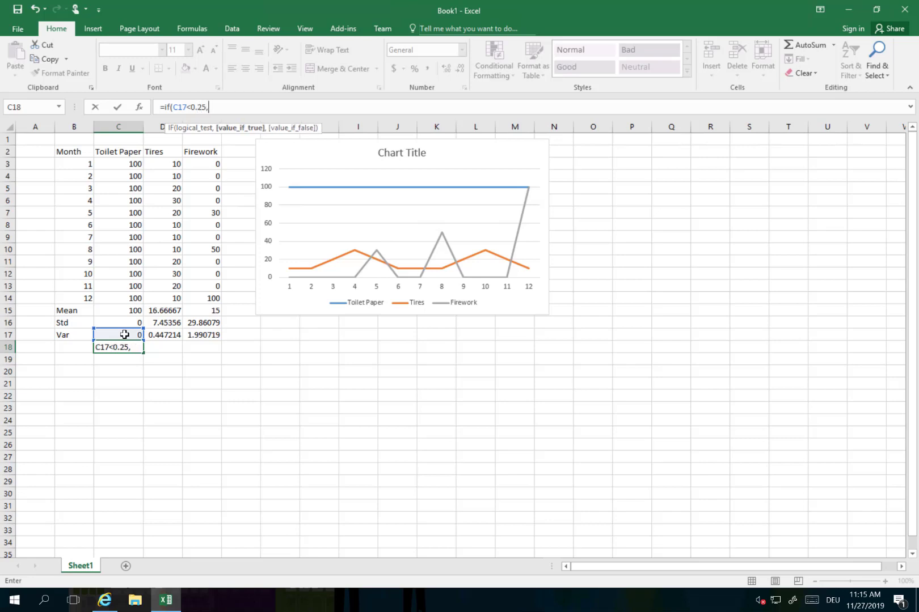
type("\"X\",if(")
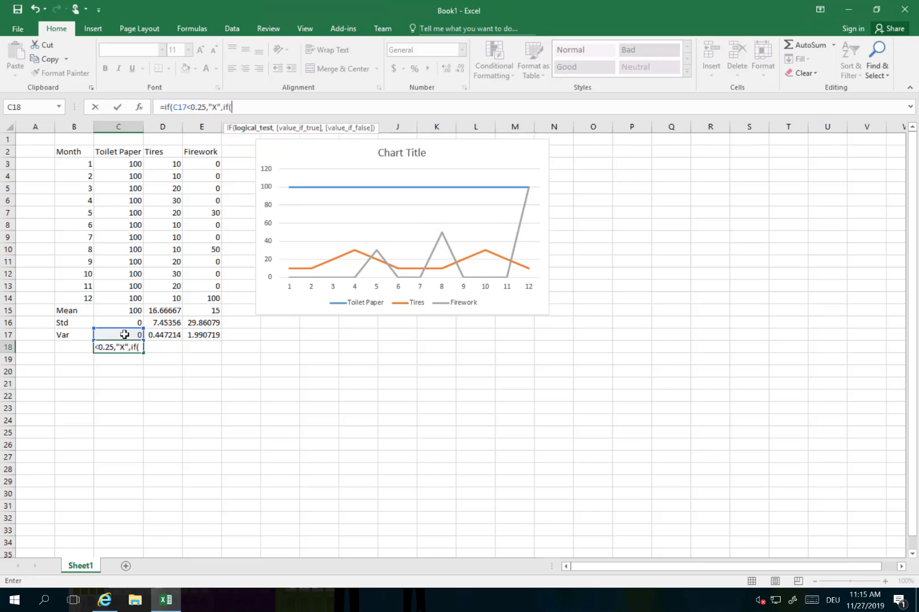
left_click(129, 335)
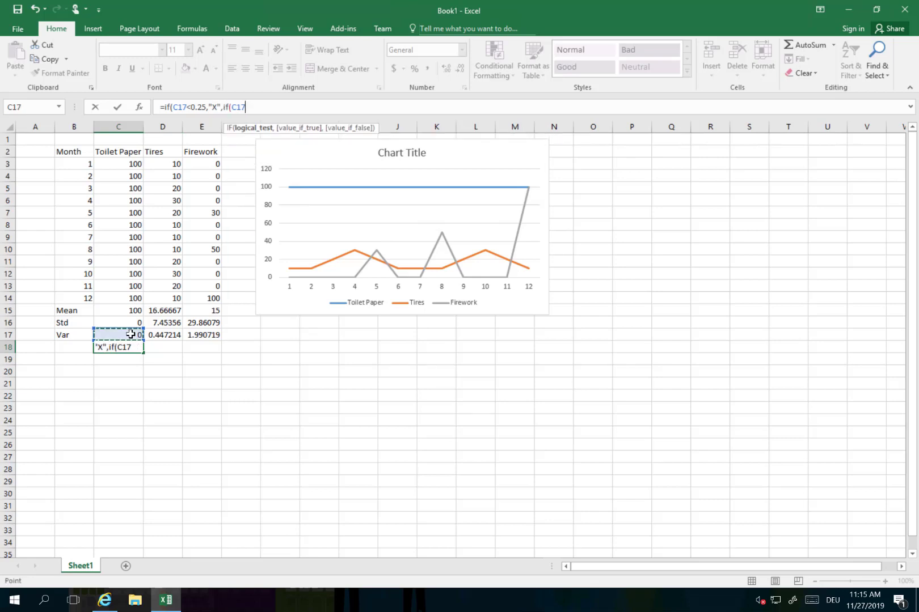
type("<0.7,\"Y")
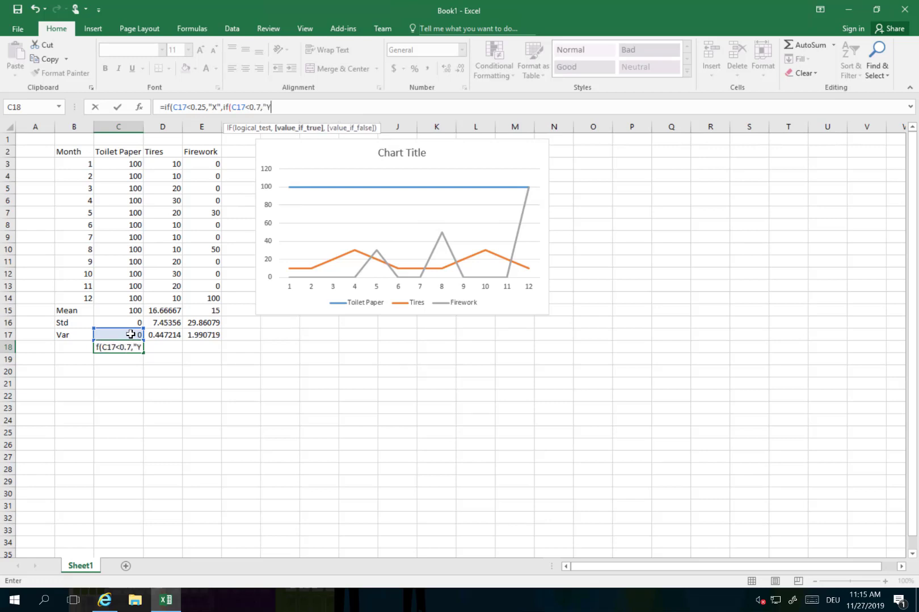
type("\",")
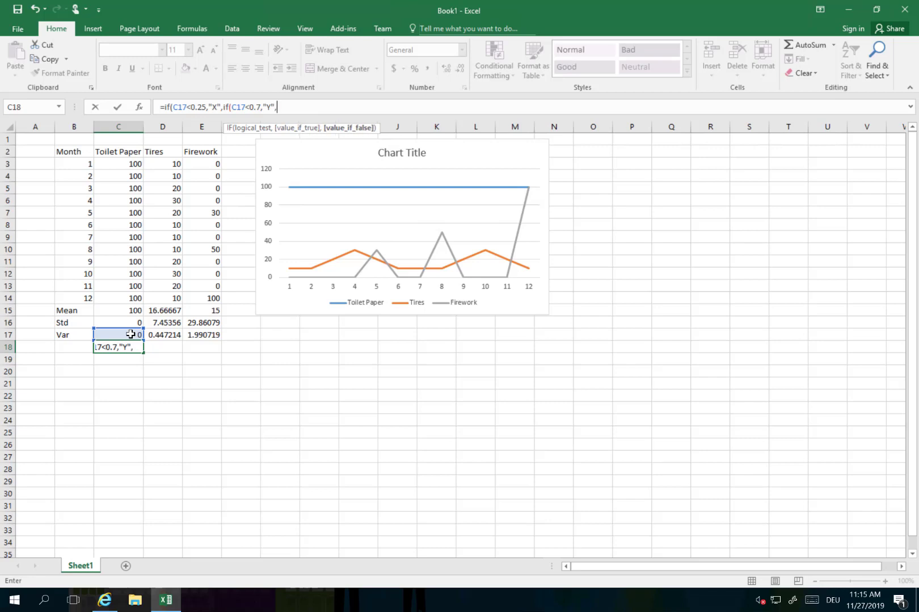
type("\"Z\"))")
key("Return")
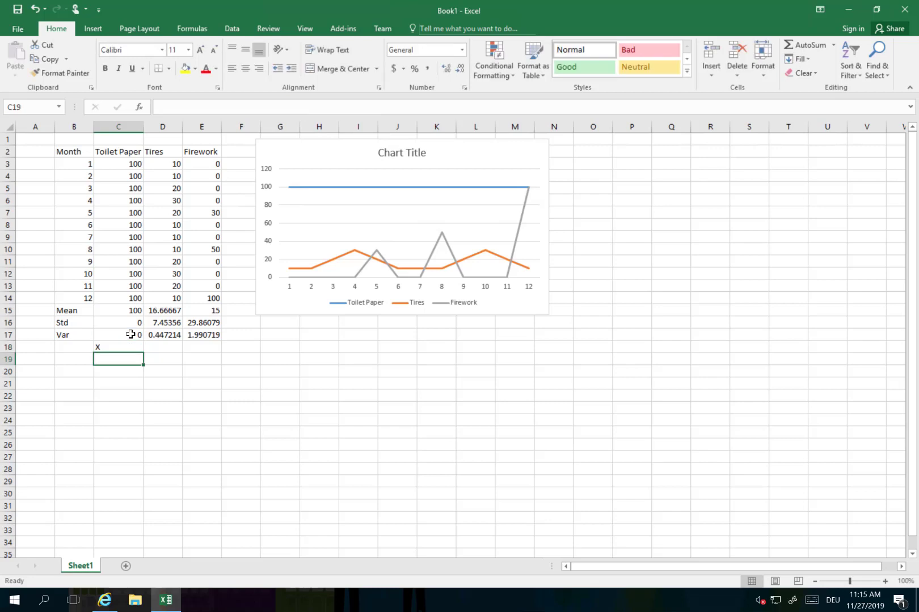
- Copy the classification formula from C18 across to D18:E18 and check each product's class against its header
left_click(127, 344)
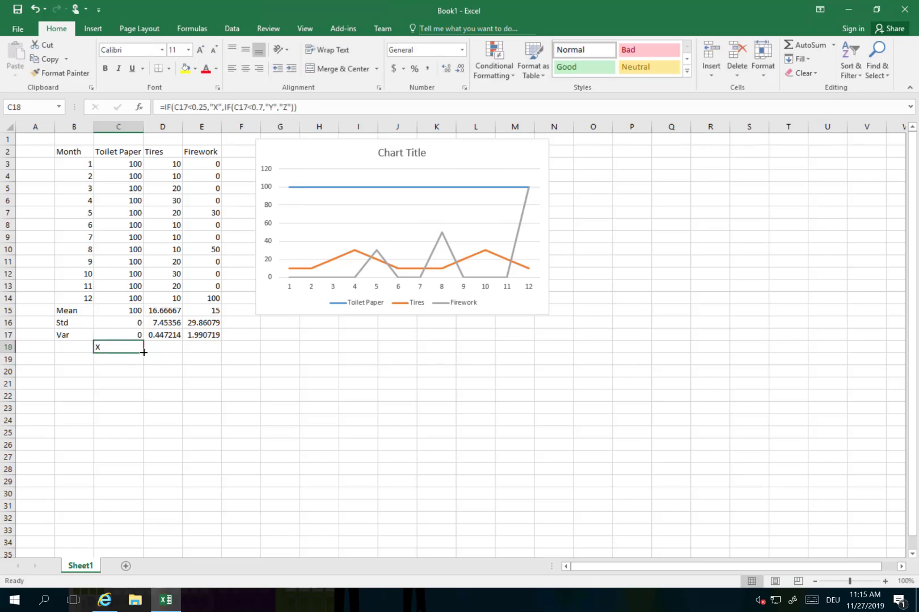
left_click_drag(144, 352, 221, 353)
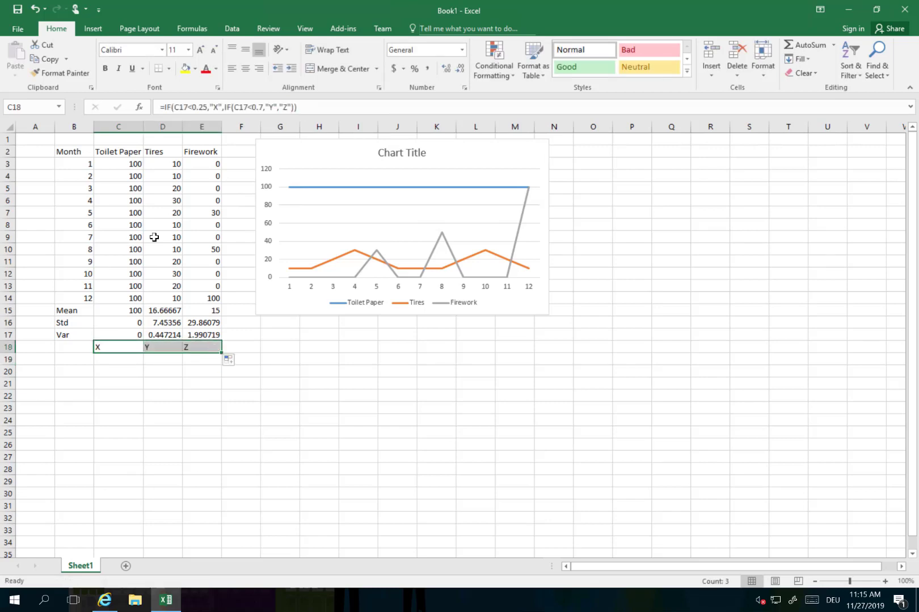
left_click(121, 152)
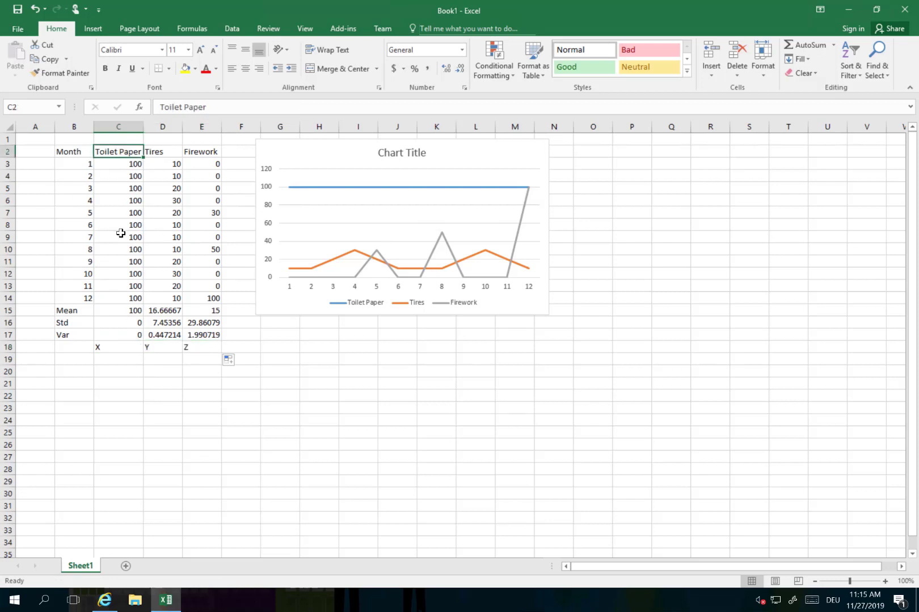
left_click(127, 348)
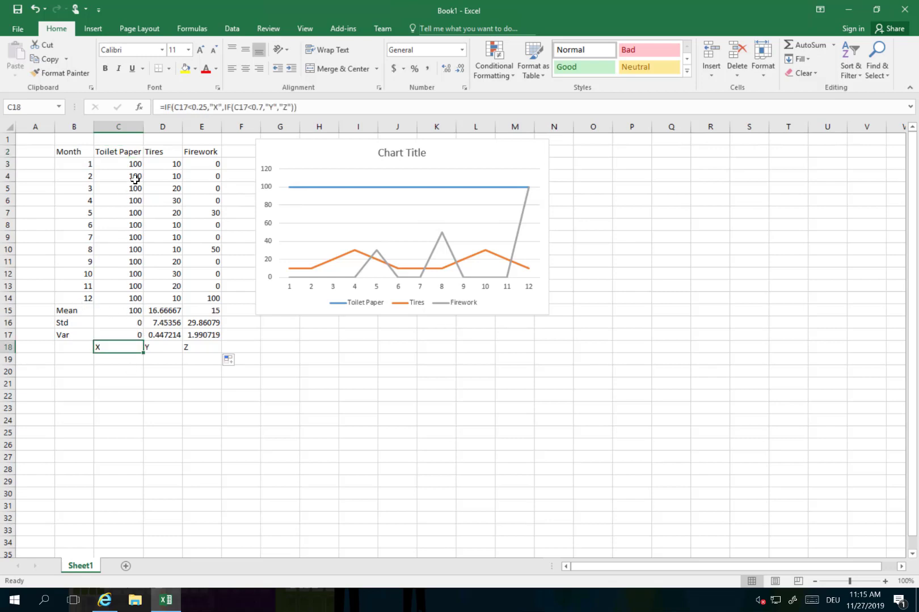
left_click(154, 153)
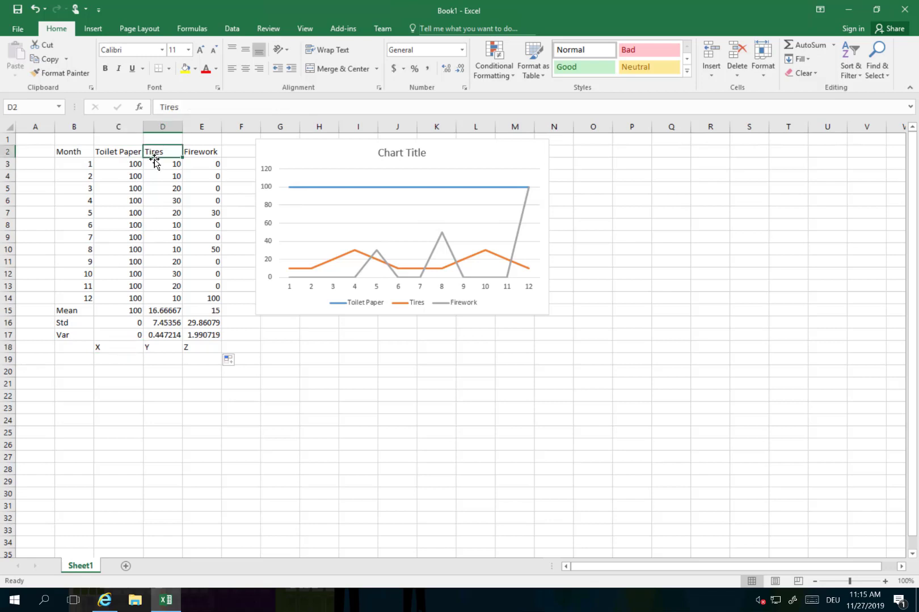
left_click(165, 350)
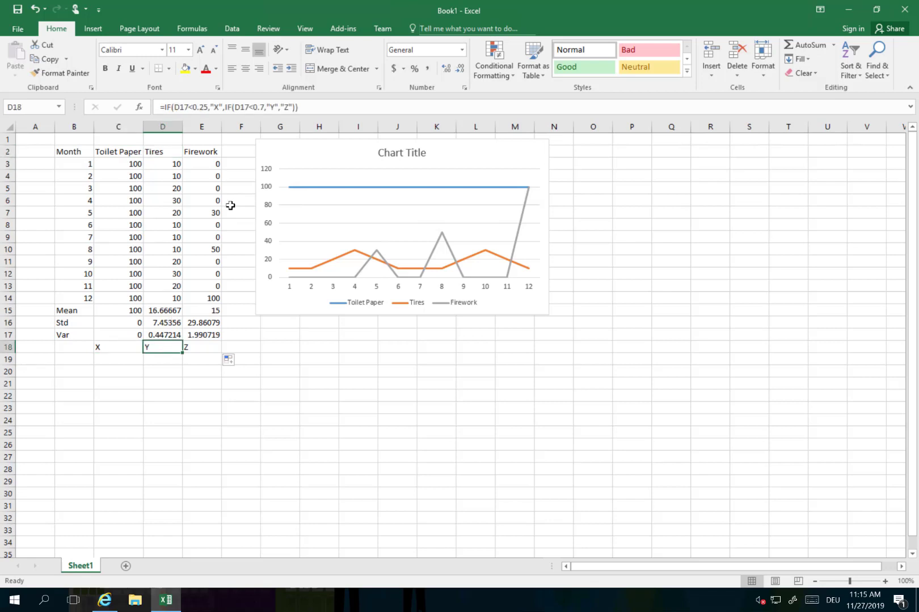
left_click(202, 155)
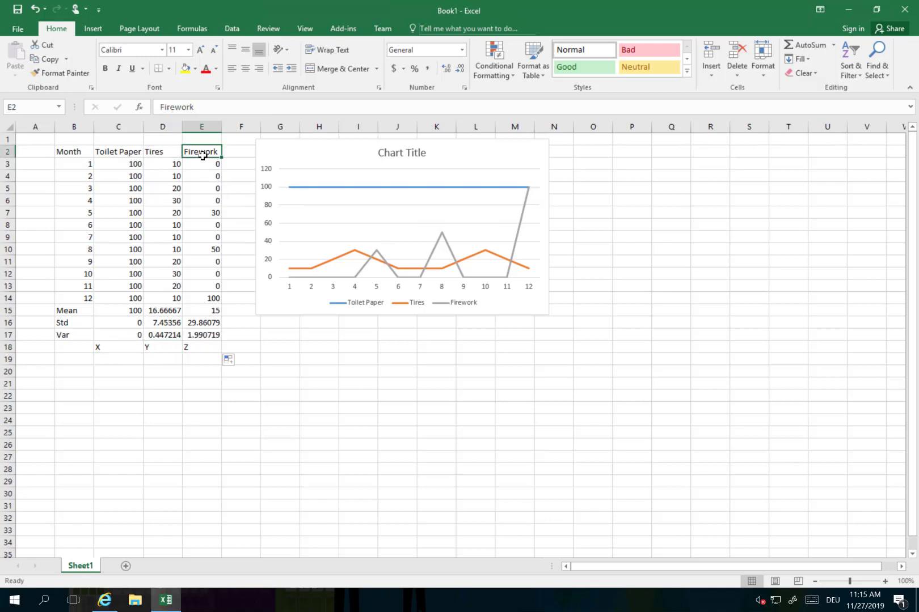
left_click(193, 347)
left_click(200, 361)
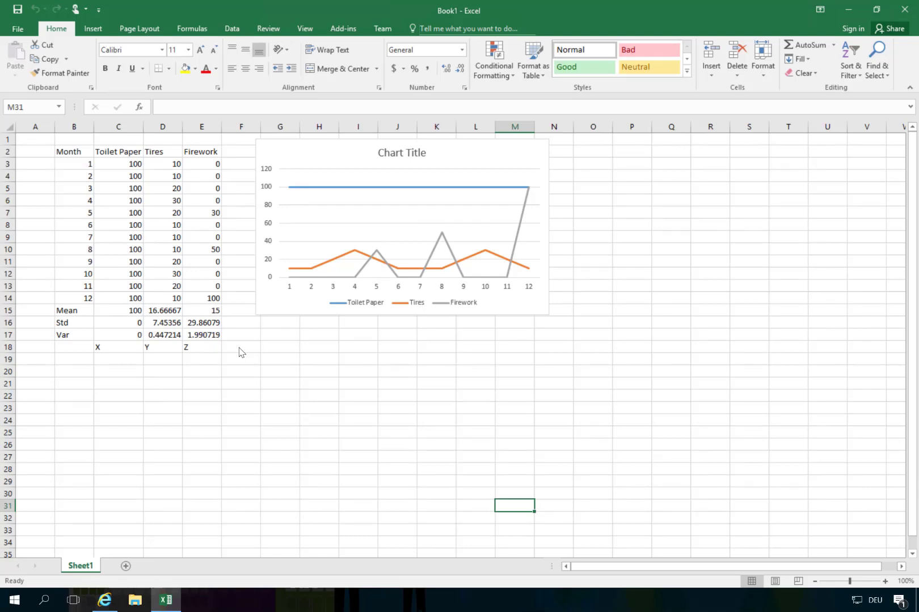
left_click(90, 163)
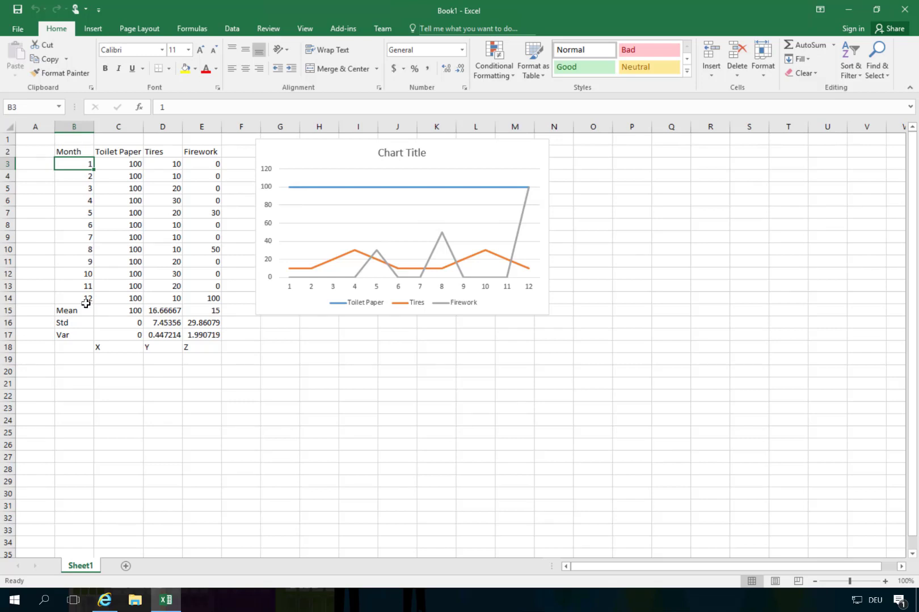
left_click_drag(86, 309, 94, 165)
left_click(94, 165)
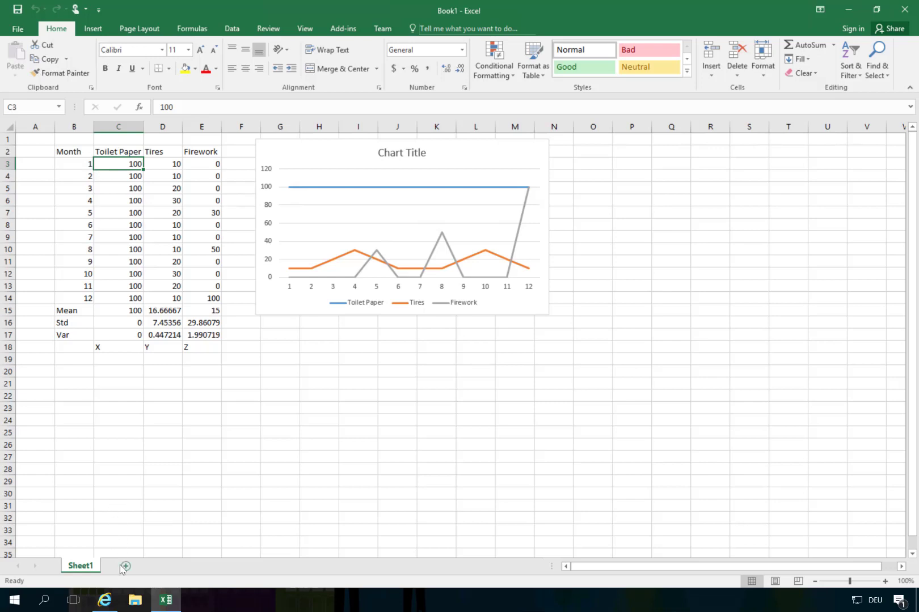
- Add a new worksheet and enter the month numbers 6, 7 and 8 in C3:C5
key("ctrl+z")
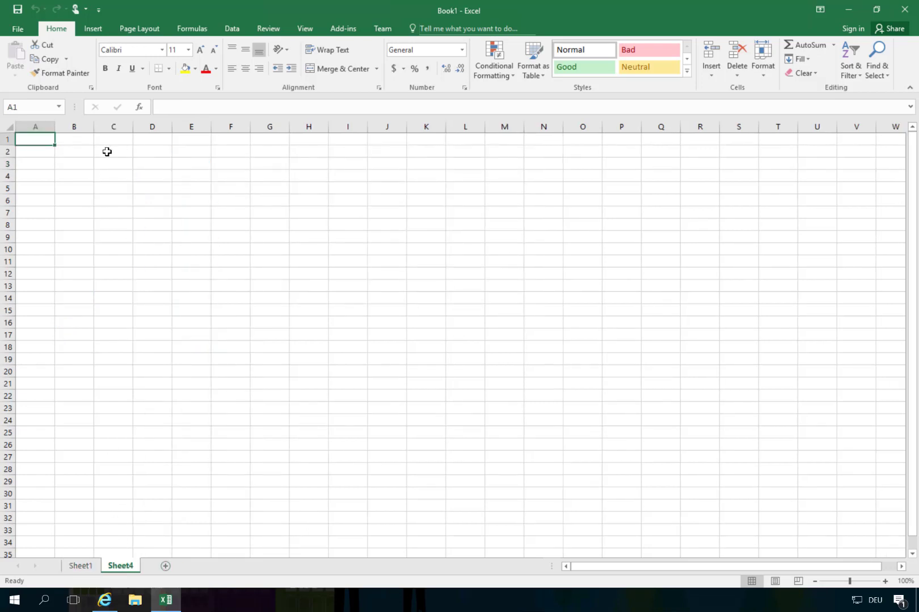
left_click(106, 152)
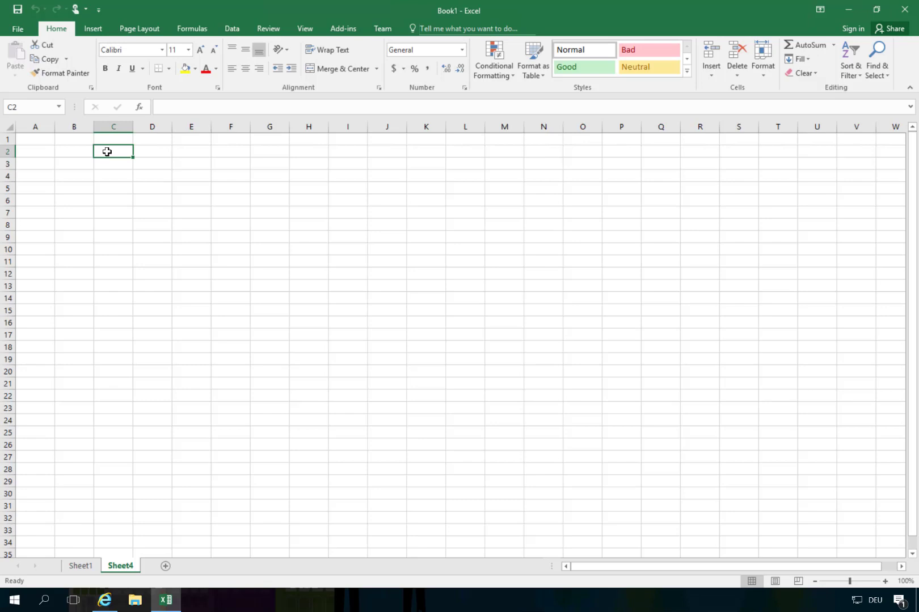
key("Return")
type("6")
key("Return")
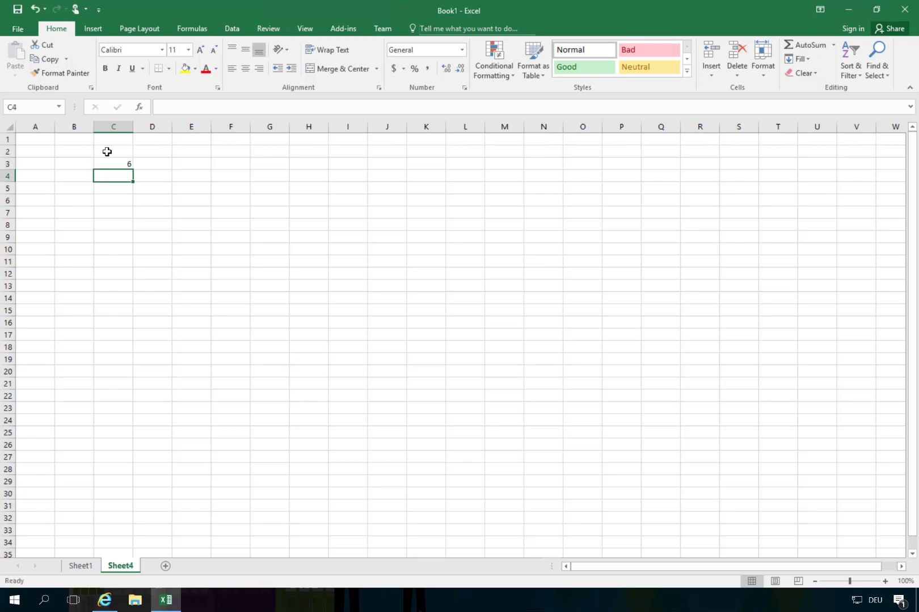
type("7")
key("Return")
type("8")
key("Tab")
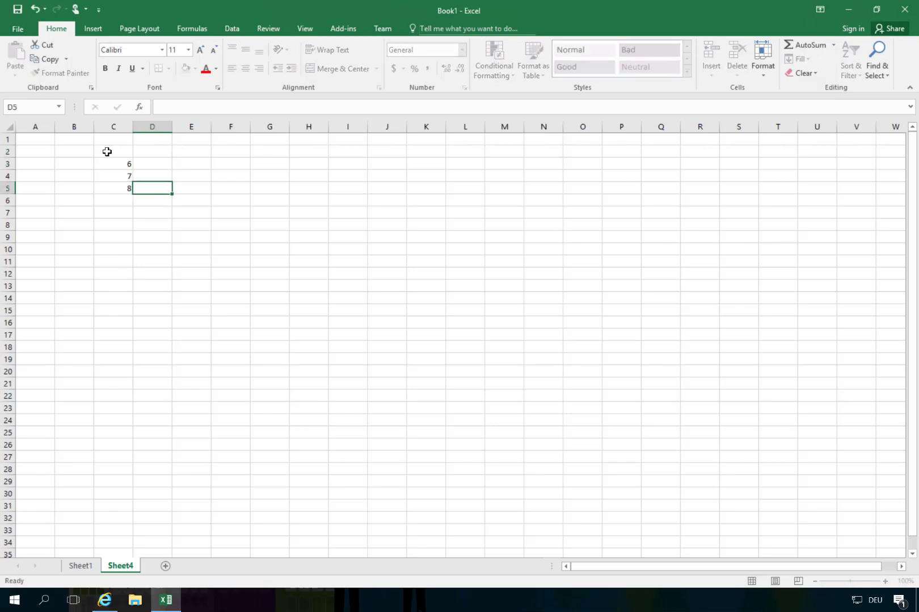
- Label the month number column with the header Month in C2
key("Up")
key("Up")
key("Up")
key("Left")
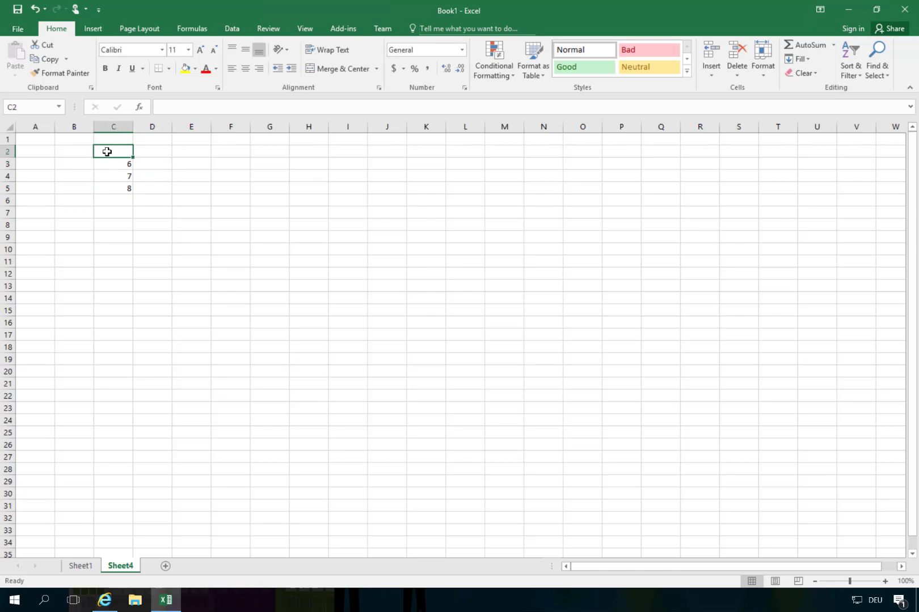
type("onth")
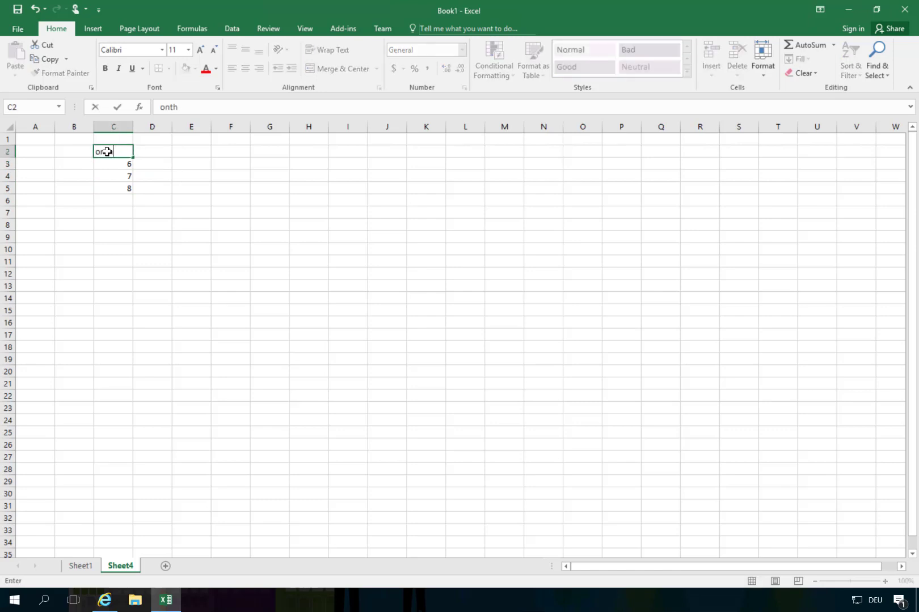
left_click(159, 108)
type("M")
left_click(155, 152)
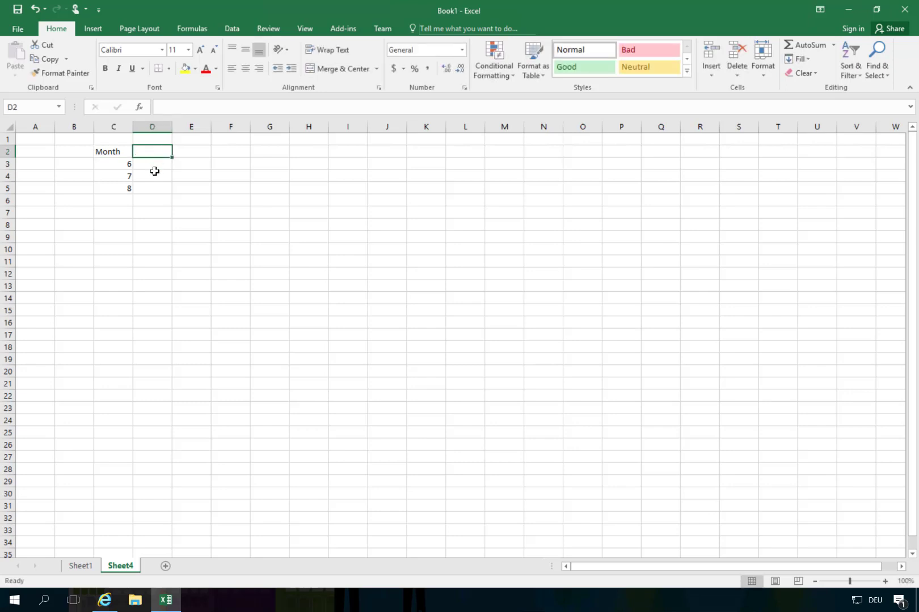
- Enter 100 in each of the cells D3:D6 beside the month numbers
left_click(154, 172)
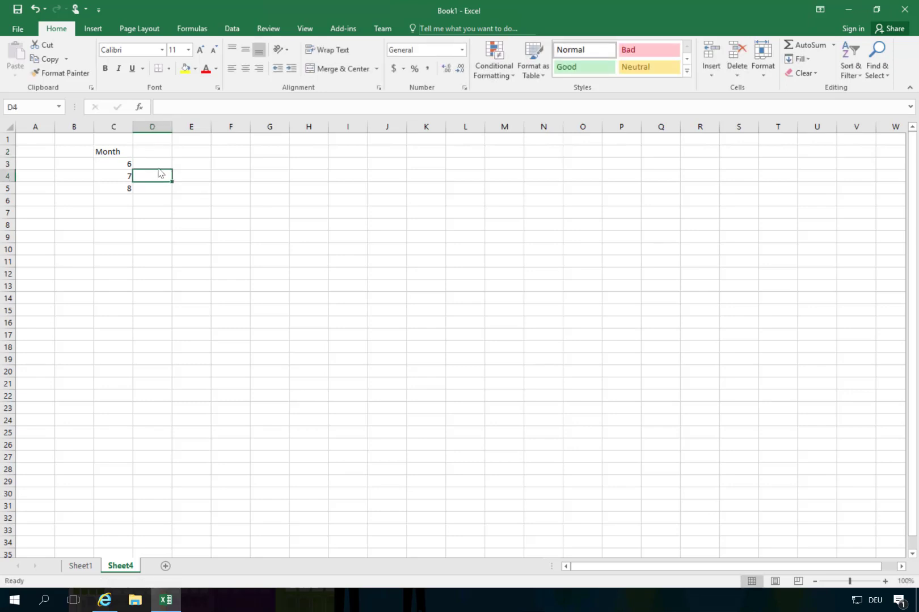
key("Up")
type("100")
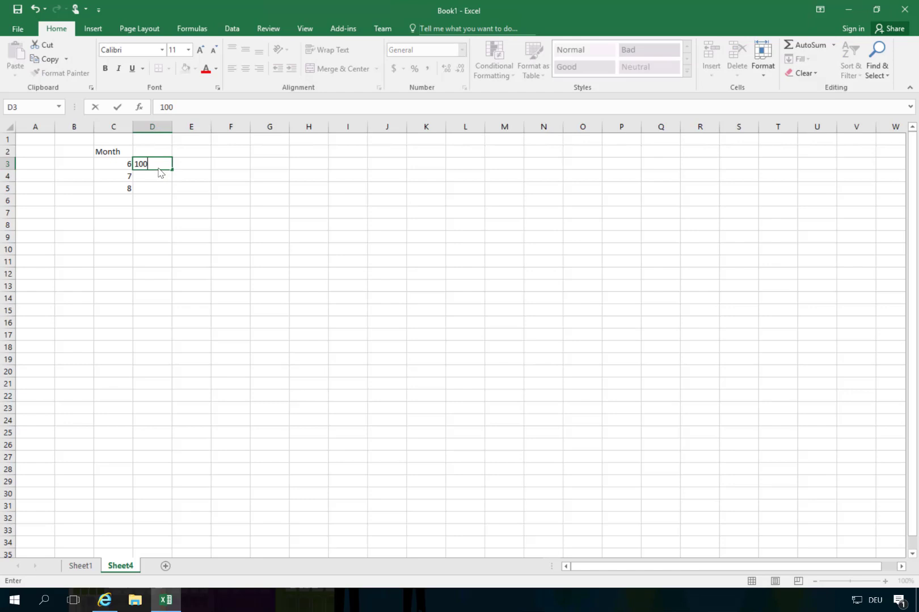
key("Return")
type("100")
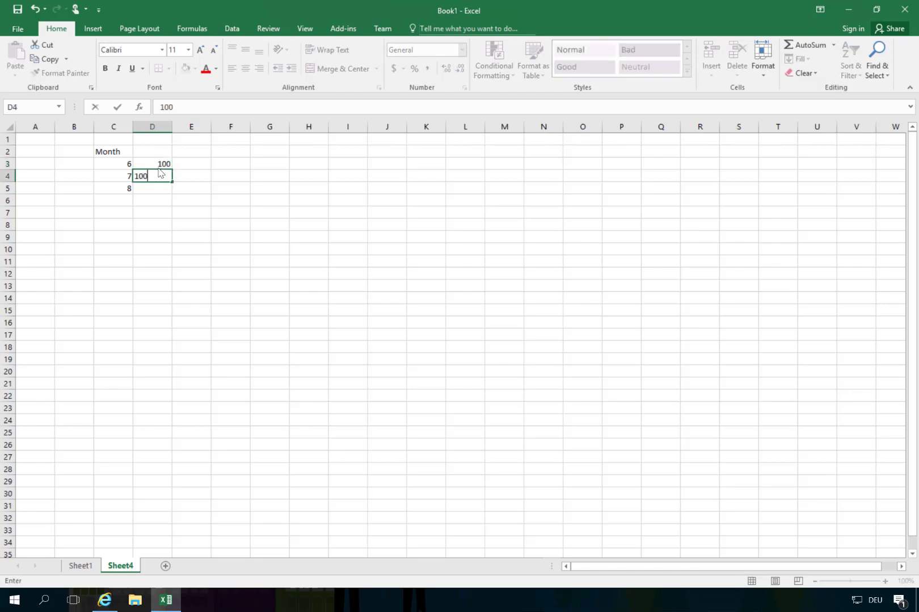
key("Return")
type("100")
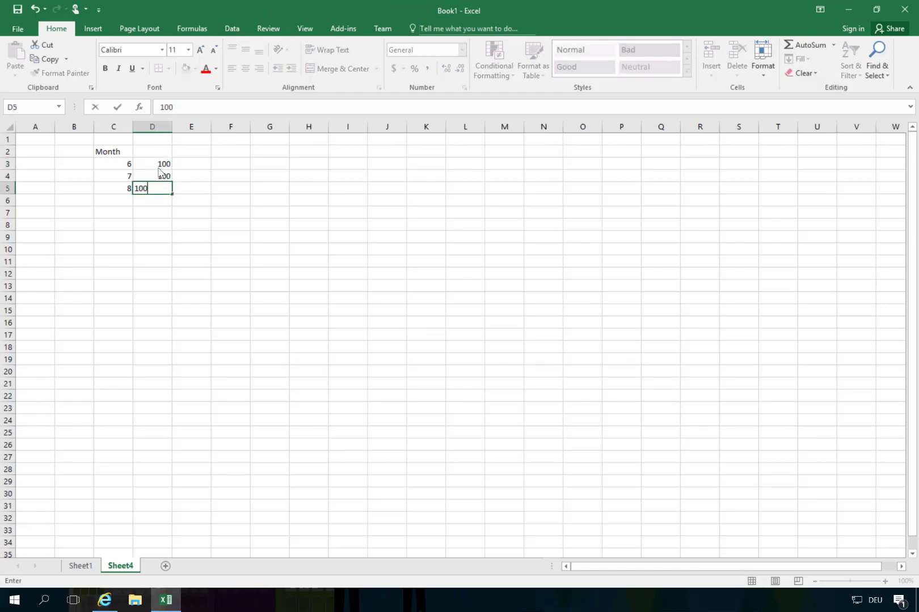
key("Return")
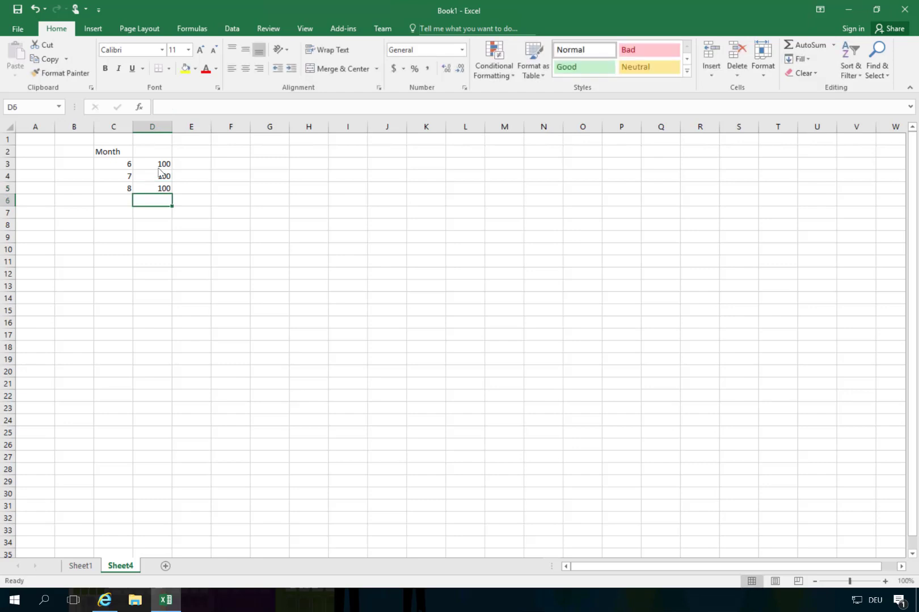
type("0")
key("BackSpace")
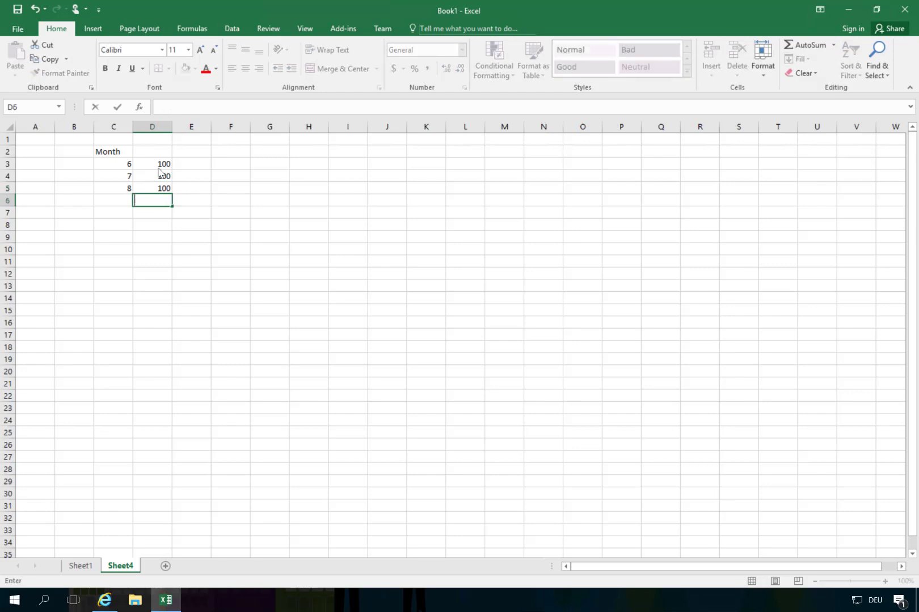
type("100")
key("Return")
- Enter 0 in D7 and D8, and put the class X below them in D9
type("0")
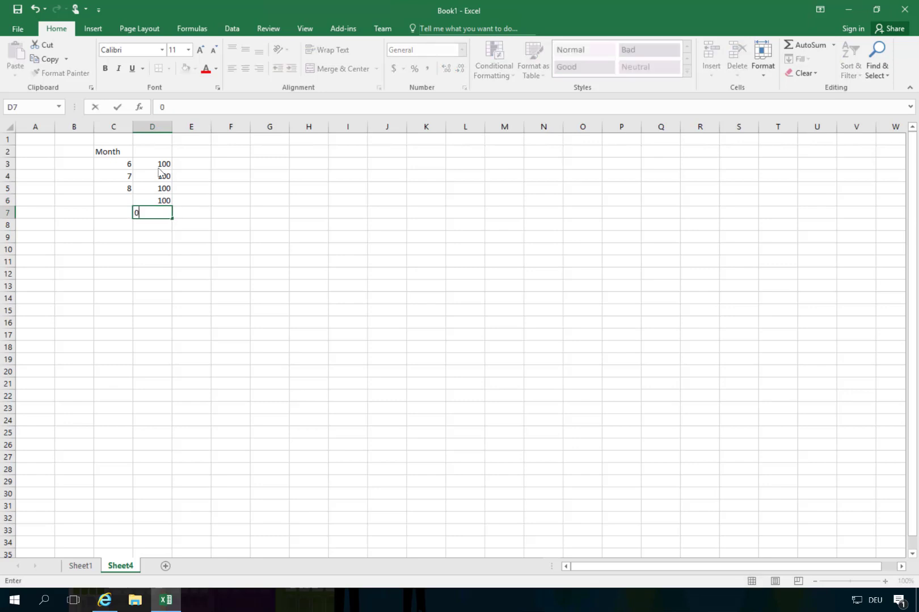
key("Return")
type("0")
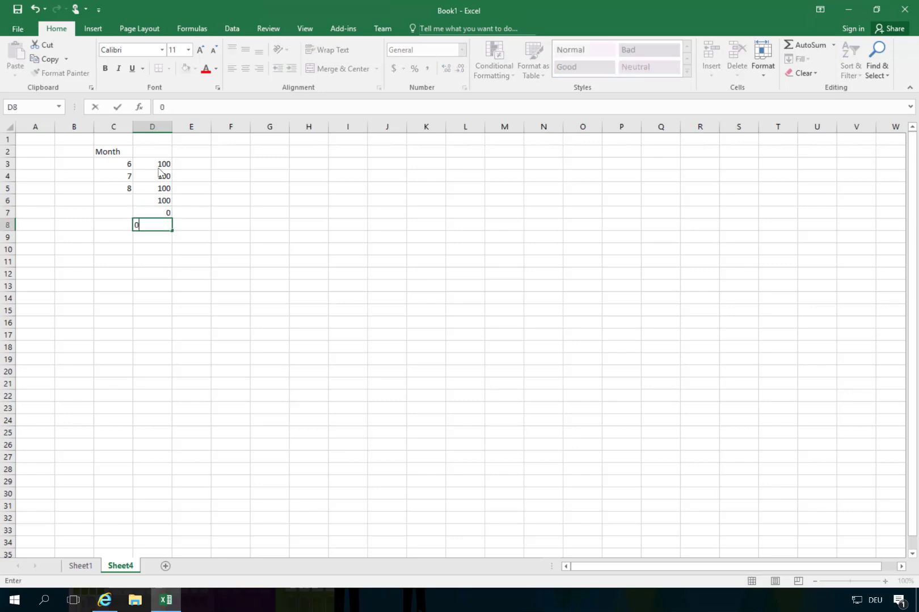
key("Return")
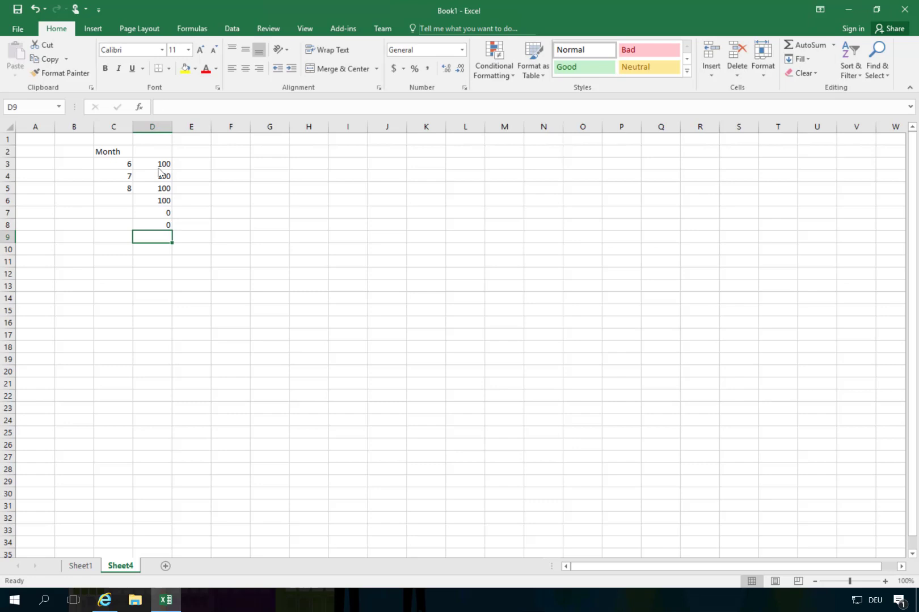
type("x")
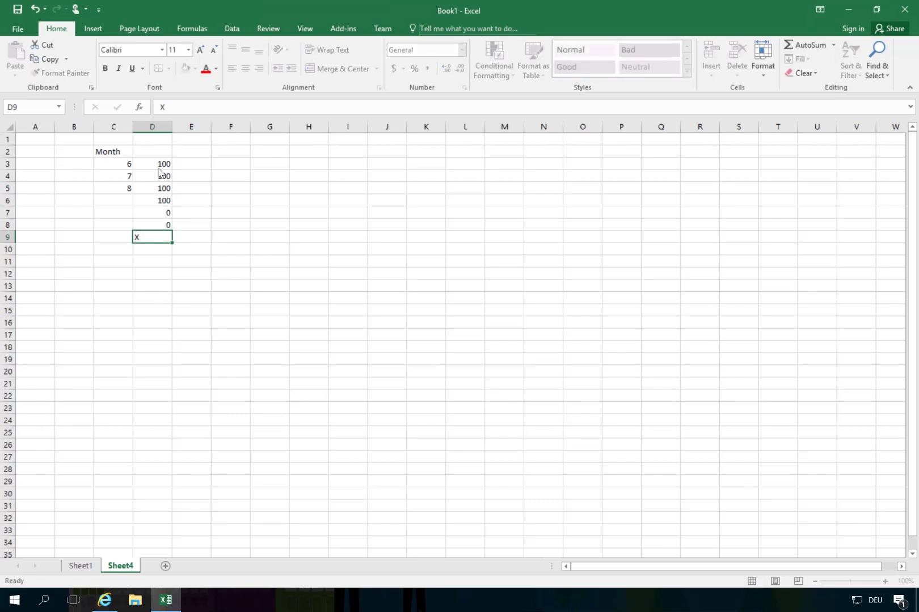
key("Tab")
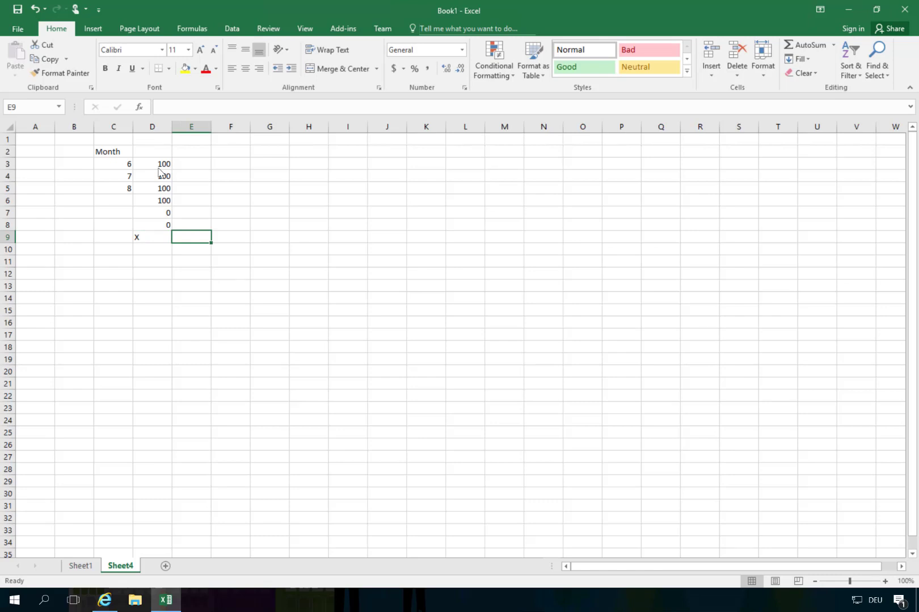
- Fill F3:F14 with the week labels W1 through W12
left_click(224, 162)
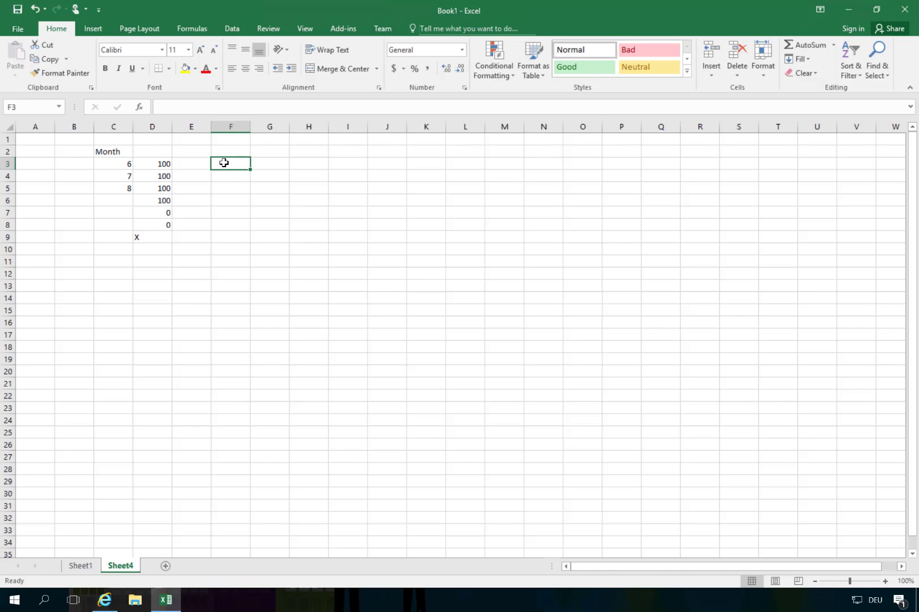
type("W1")
key("Return")
type("W2")
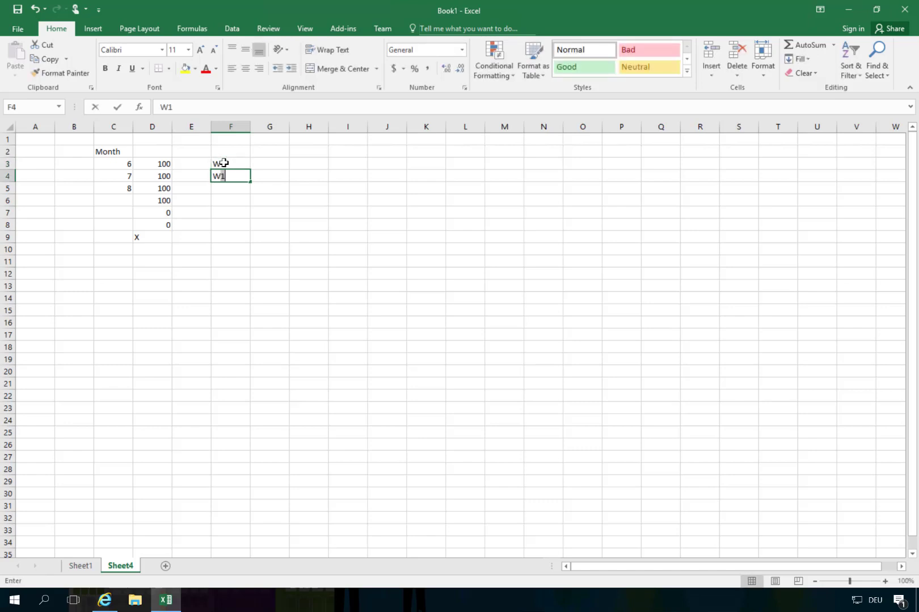
left_click(224, 162)
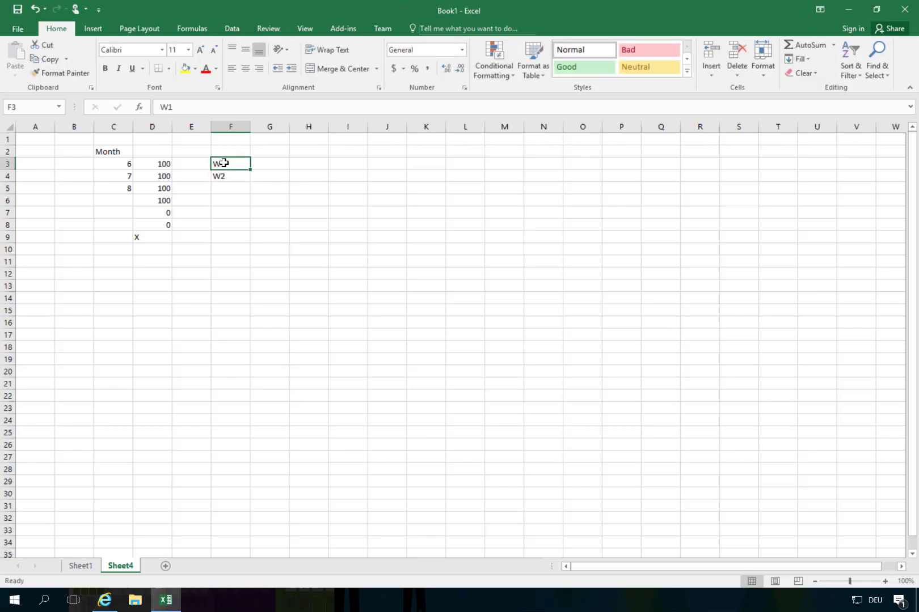
left_click_drag(224, 163, 243, 304)
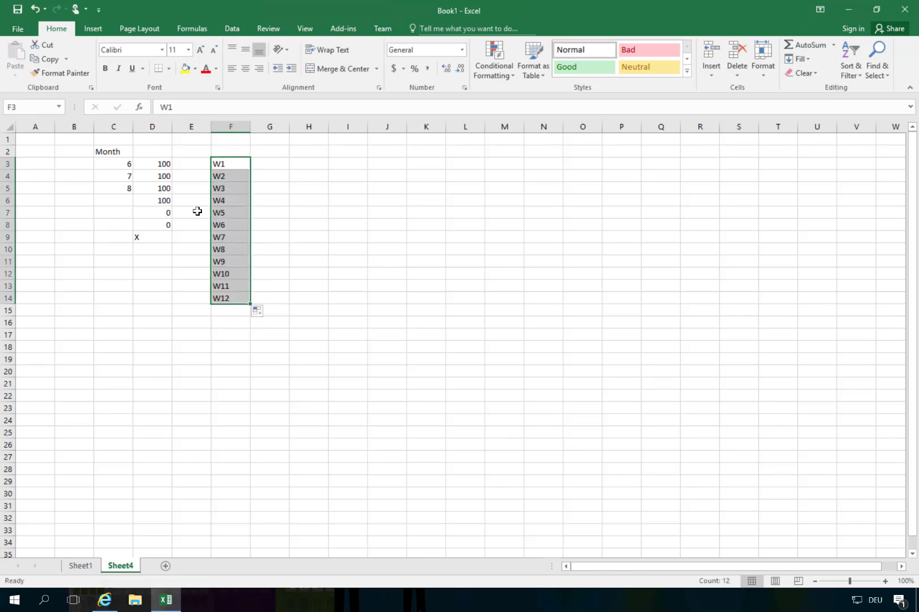
- Enter the weekly figures 10, 20, 50 and 20 in G3:G6 beside W1 to W4
left_click(279, 164)
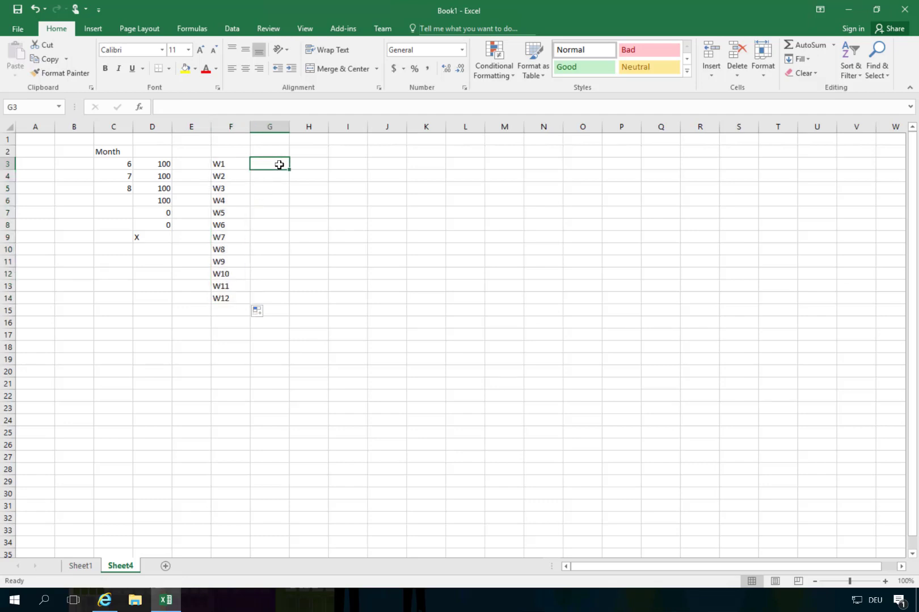
type("10")
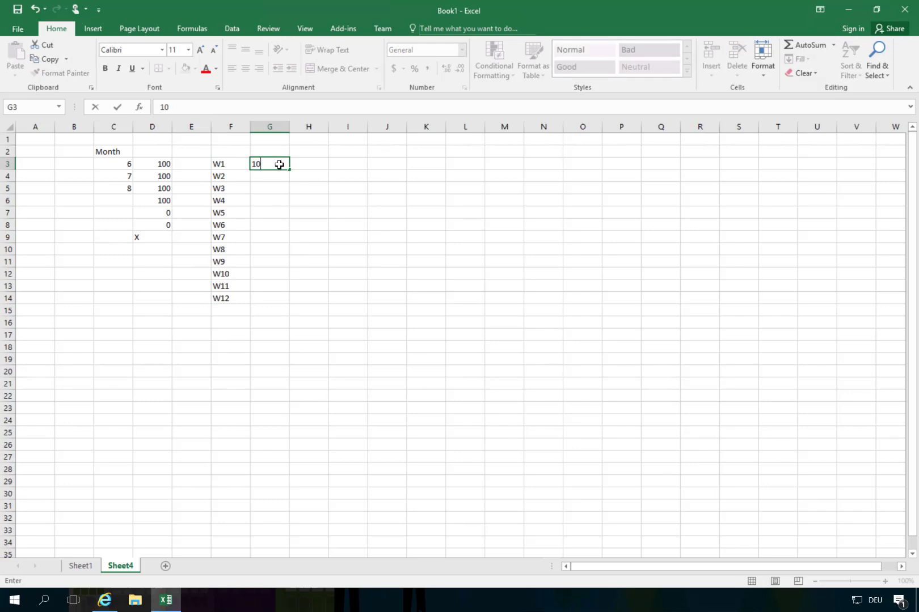
key("Return")
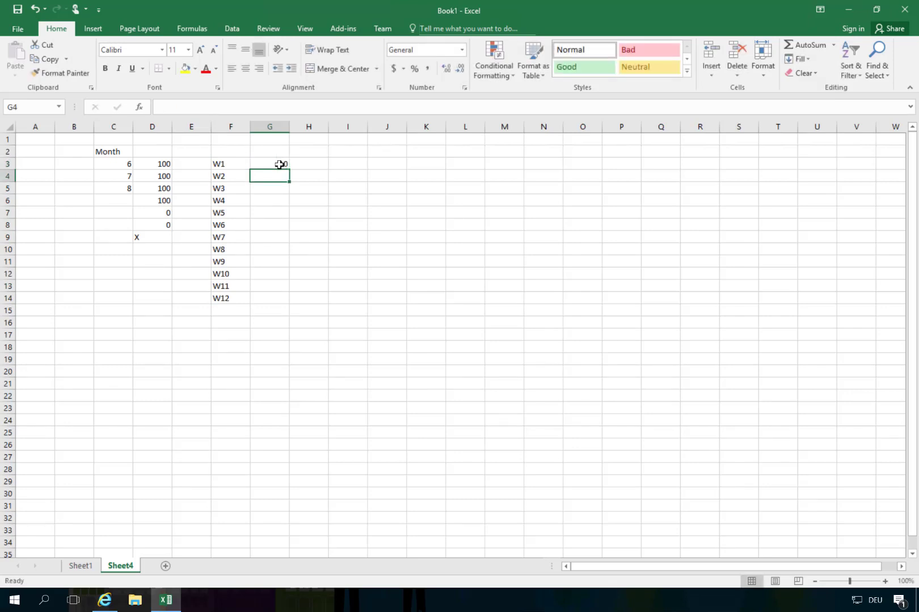
type("20")
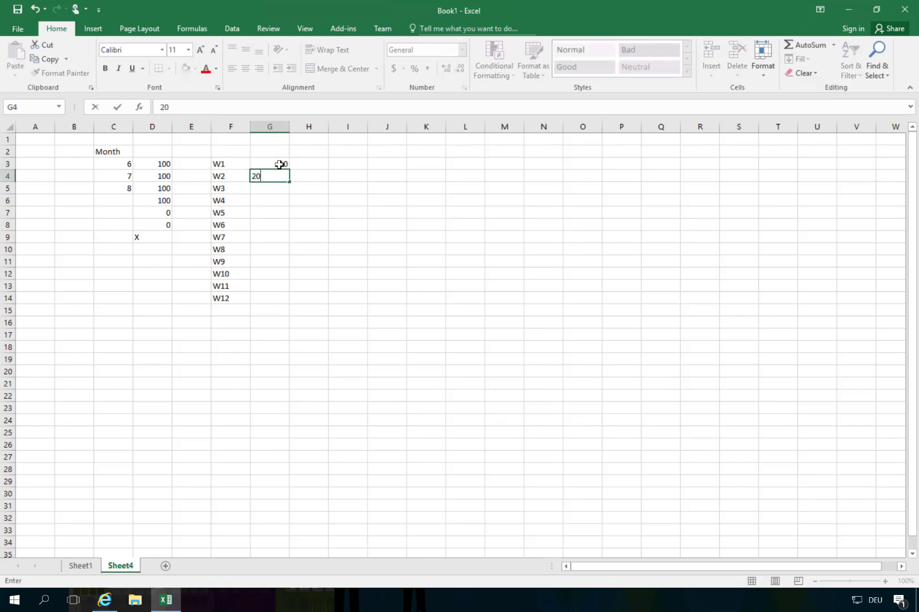
key("Return")
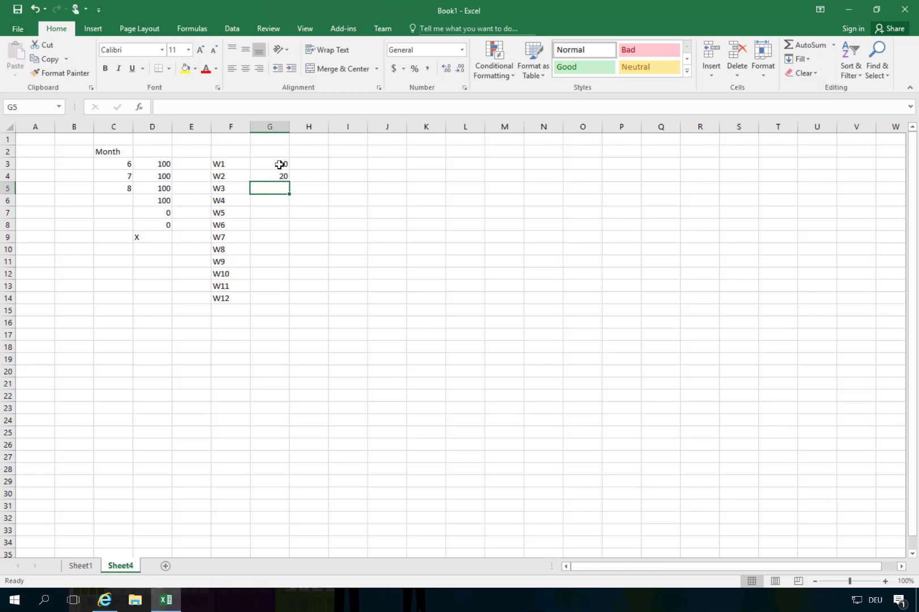
type("50")
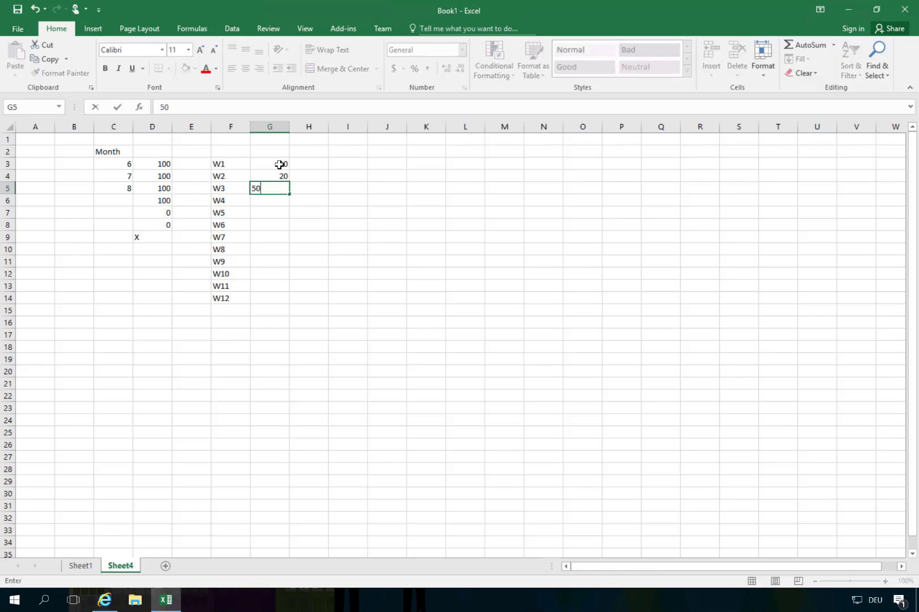
key("Return")
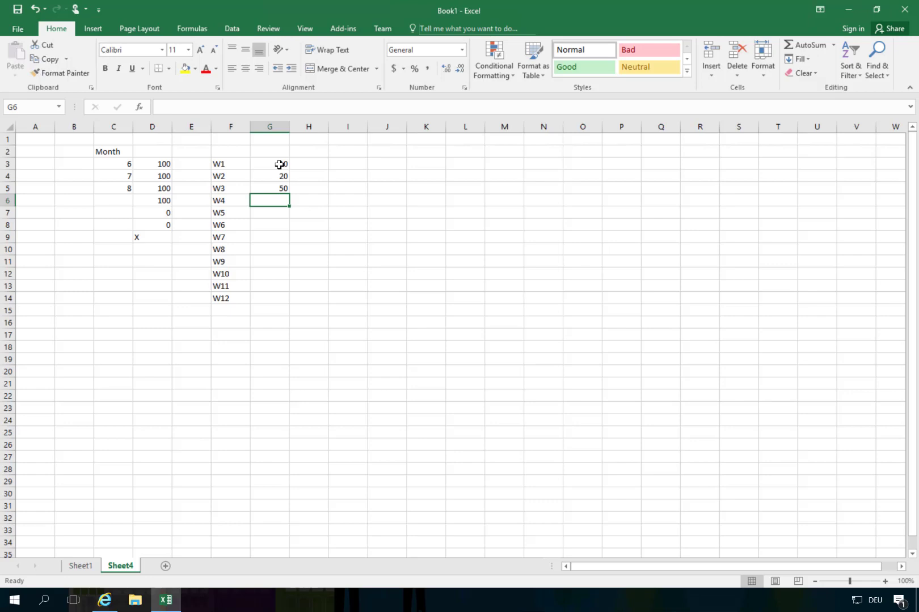
type("20")
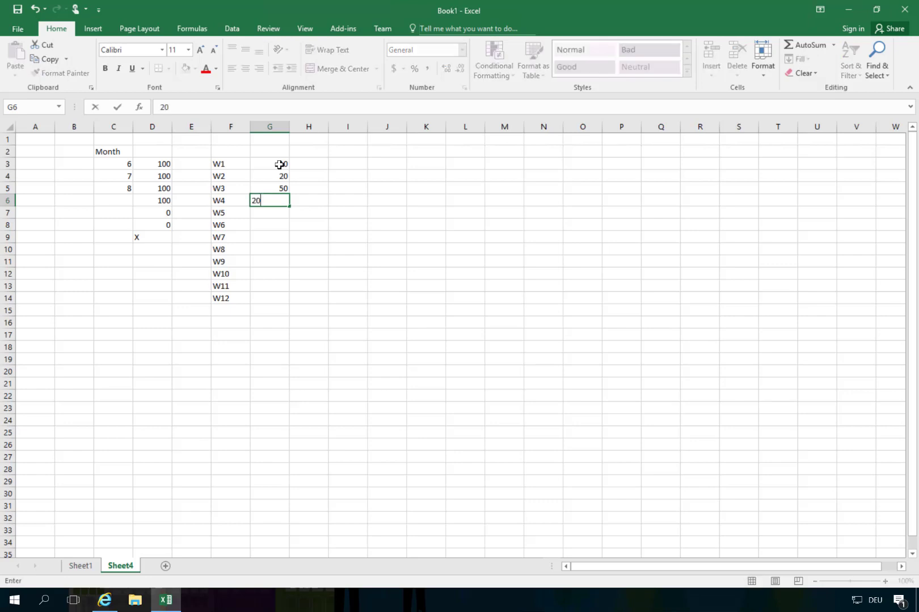
key("Return")
- Copy the four weekly figures in G3:G6 into G7:G10 and G11:G14 to complete weeks W5 to W12
key("Up")
key("shift+Up")
key("shift+Up")
key("shift+Up")
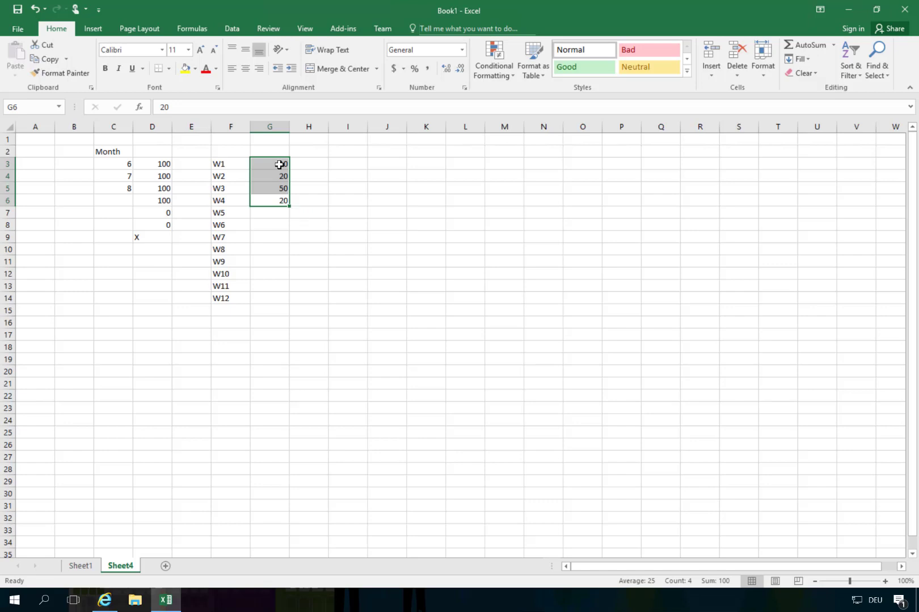
key("Down")
key("Up")
key("shift+Up")
key("shift+Up")
key("shift+Up")
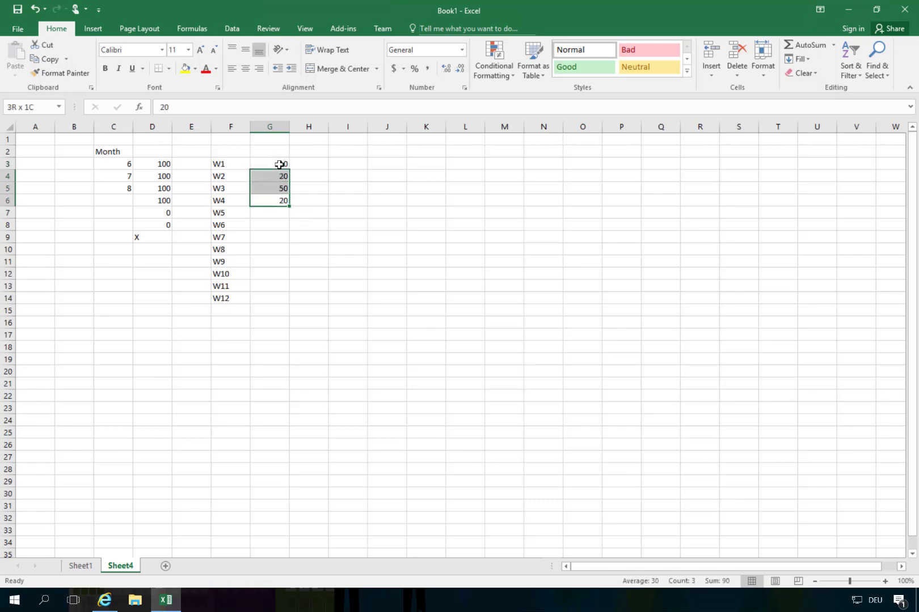
key("ctrl+c")
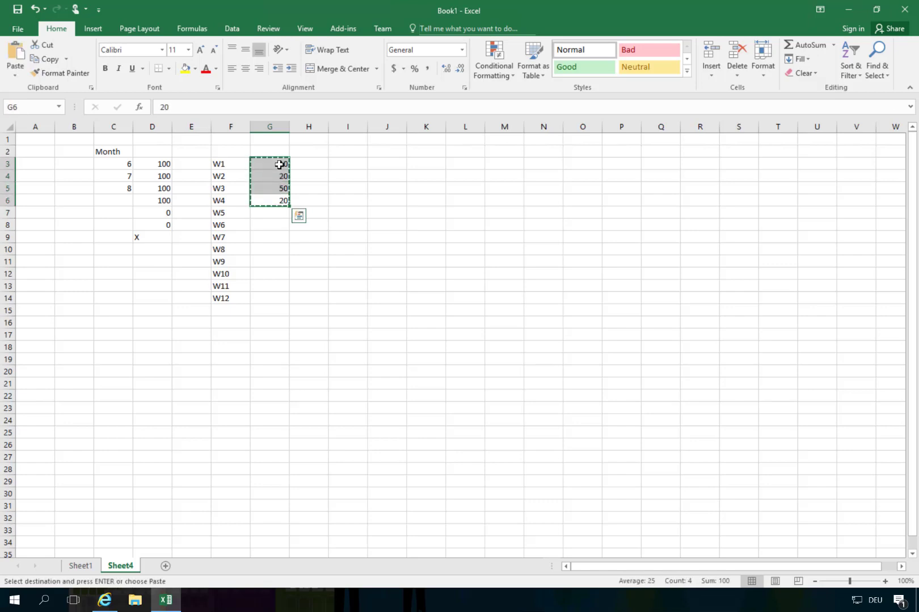
key("Down")
key("ctrl+v")
key("Down")
key("Down")
key("Down")
key("Down")
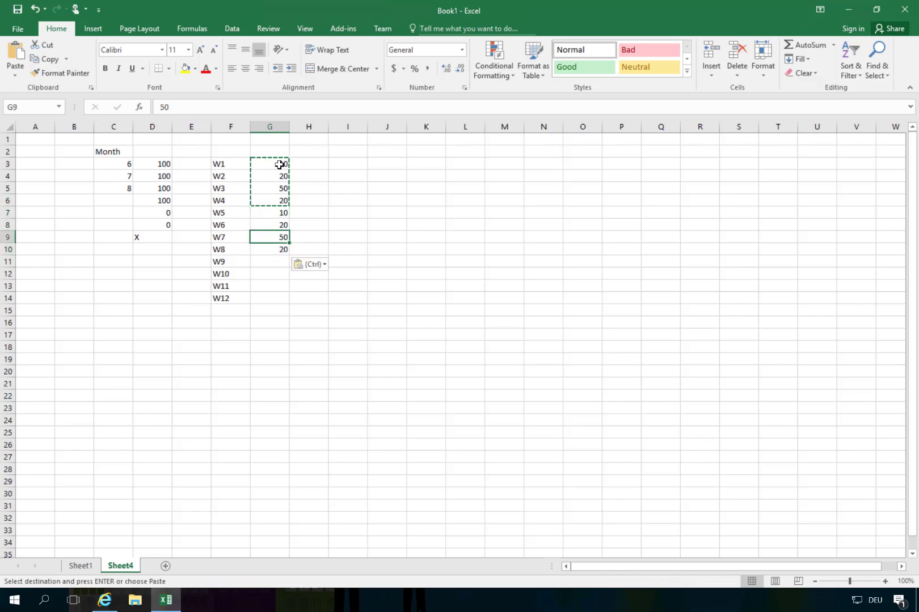
key("ctrl+v")
- Highlight the W9 to W12 rows (F11:G14) and the W1 to W4 rows (F3:G6) with yellow fill
key("Down")
key("Left")
key("Left")
key("Up")
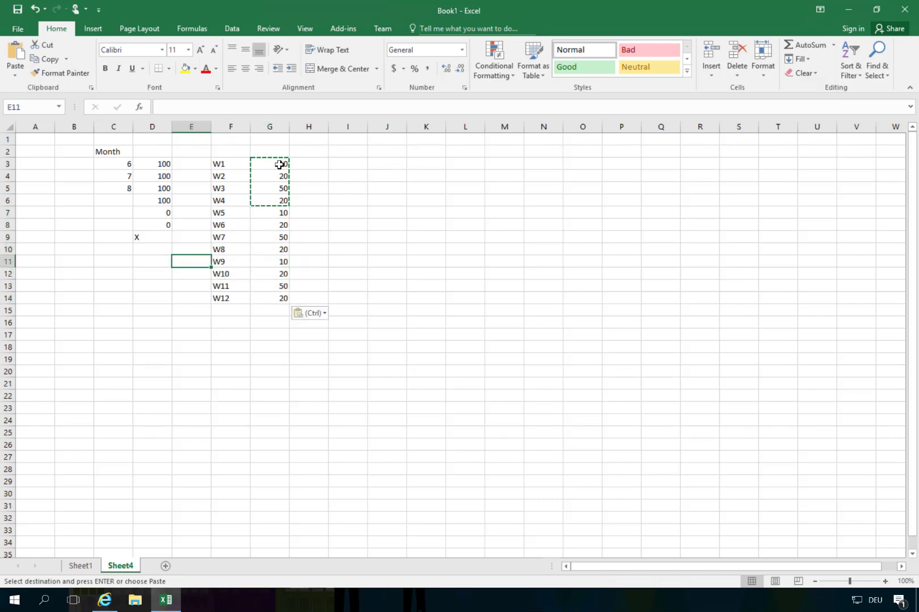
key("Right")
key("shift+Down")
key("shift+Down")
key("shift+Down")
key("shift+Right")
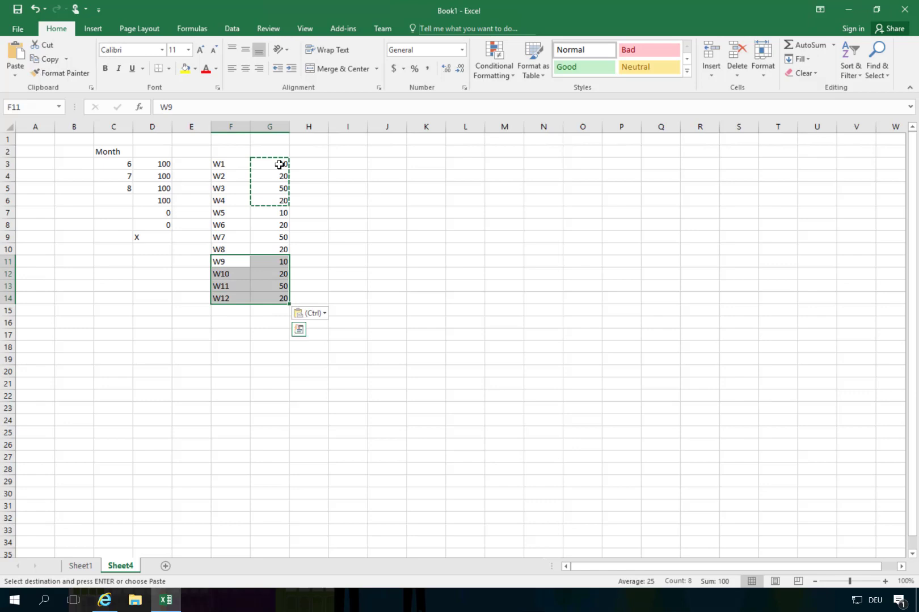
left_click(185, 68)
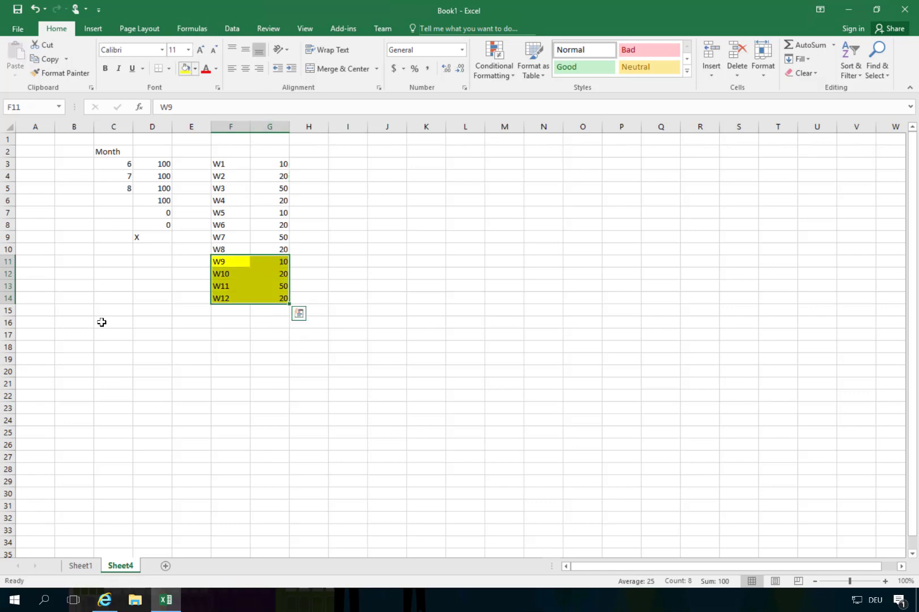
left_click_drag(230, 163, 286, 201)
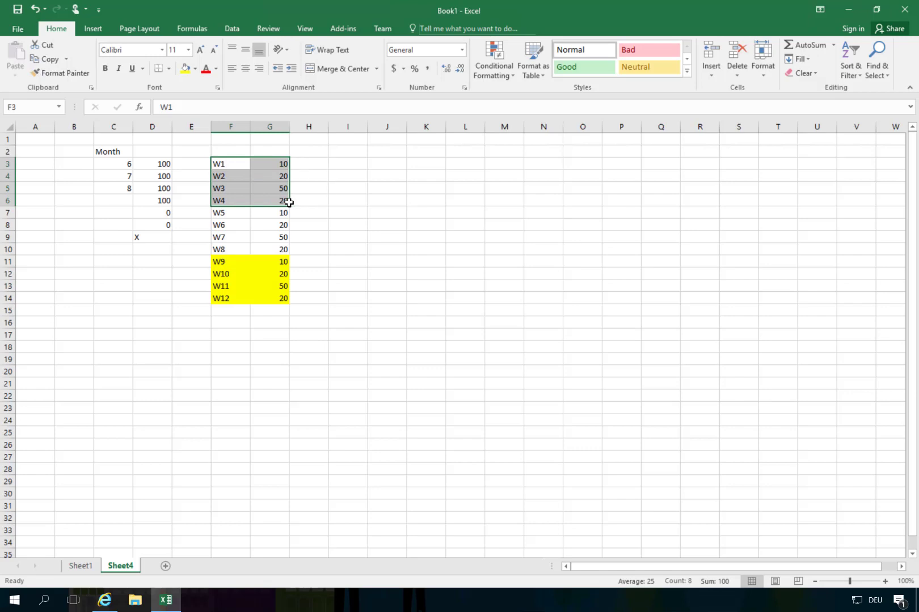
left_click(185, 69)
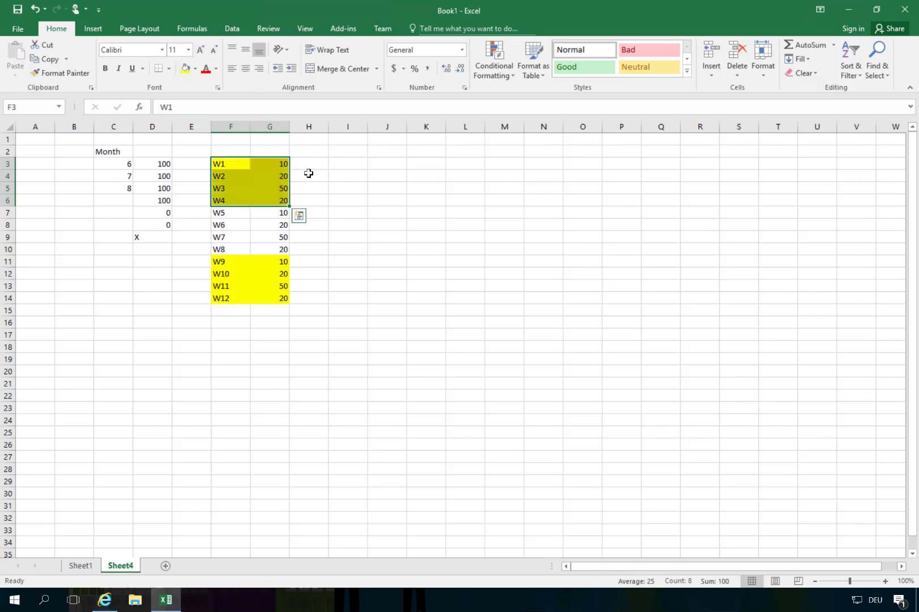
- Calculate the weekly average in G15 with the formula =SUM(G3:G14)/12
left_click(340, 167)
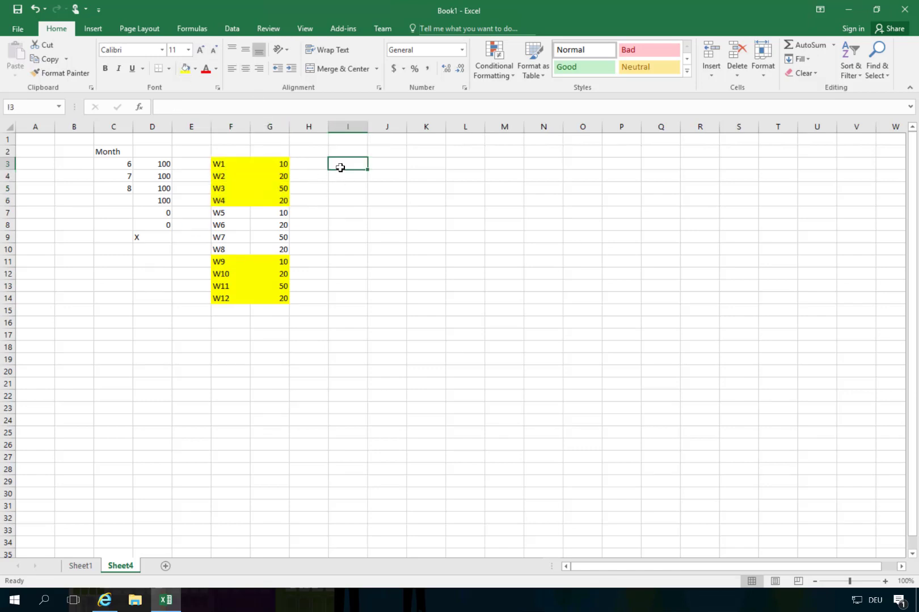
key("Left")
key("Left")
key("Down")
key("Down")
key("Down")
key("Down")
key("Down")
key("Down")
key("Down")
key("Down")
key("Down")
key("Down")
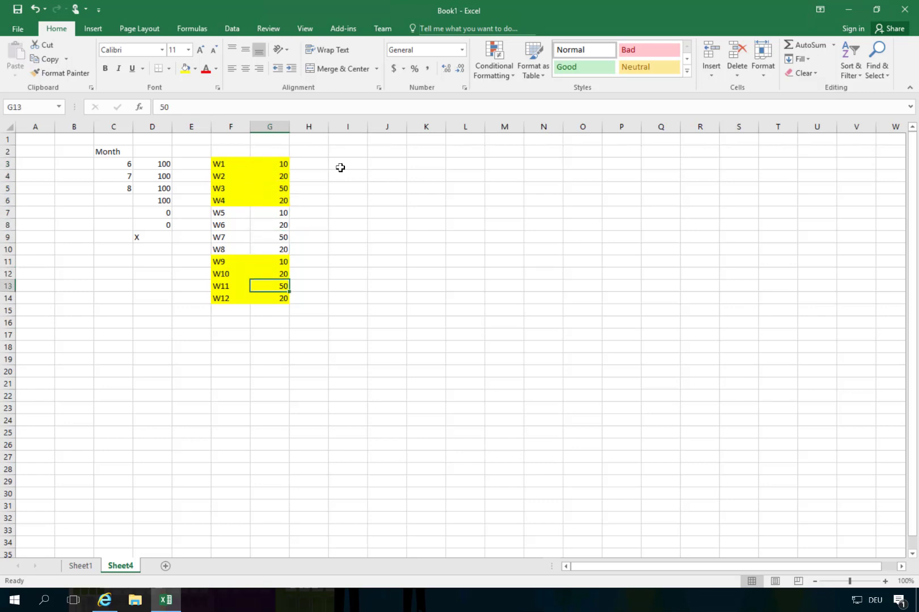
key("Down")
key("Down")
type("=u")
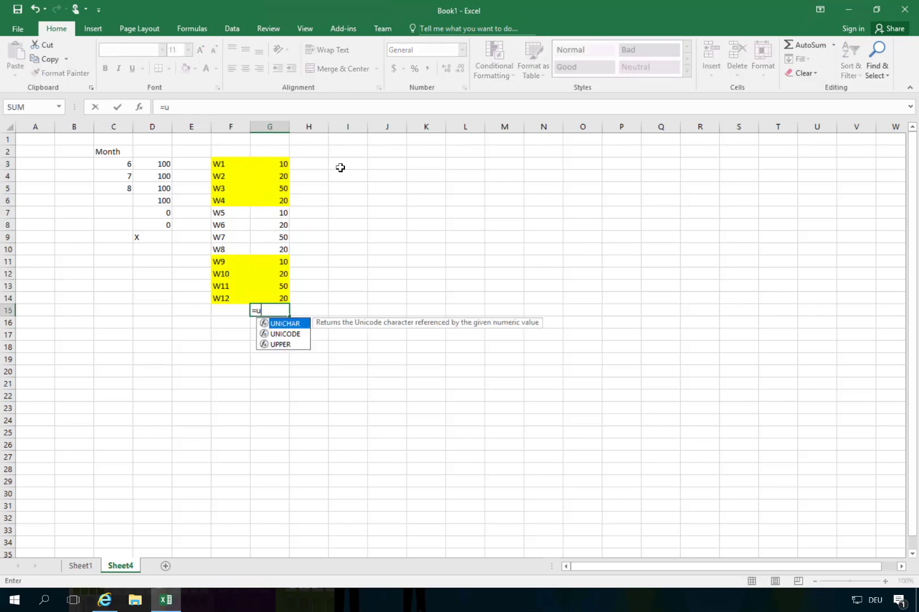
key("BackSpace")
type("Sum")
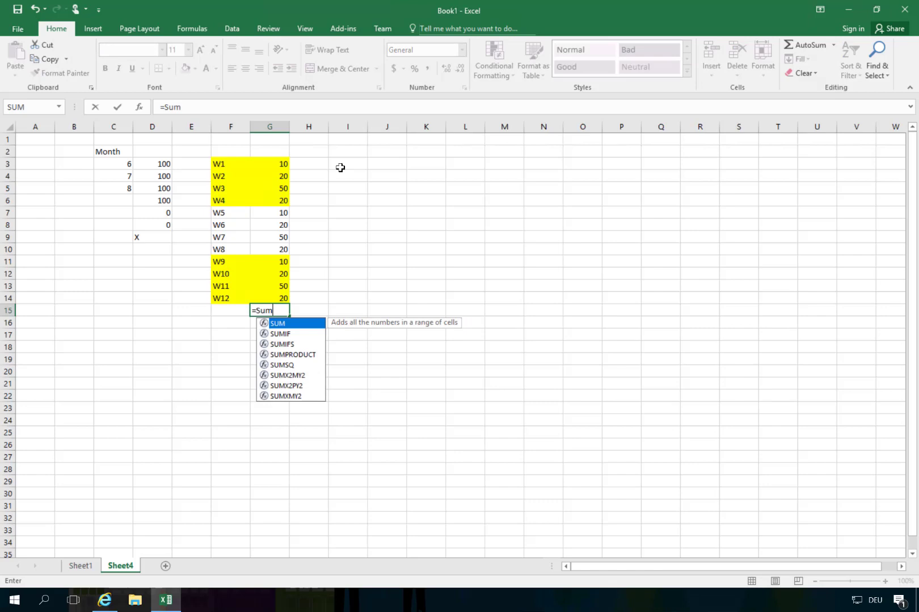
type("(")
key("Up")
key("shift+Up")
key("shift+Up")
key("shift+Up")
key("shift+Up")
key("shift+Up")
key("shift+Up")
key("shift+Up")
key("shift+Up")
key("shift+Up")
key("shift+Up")
key("shift+Up")
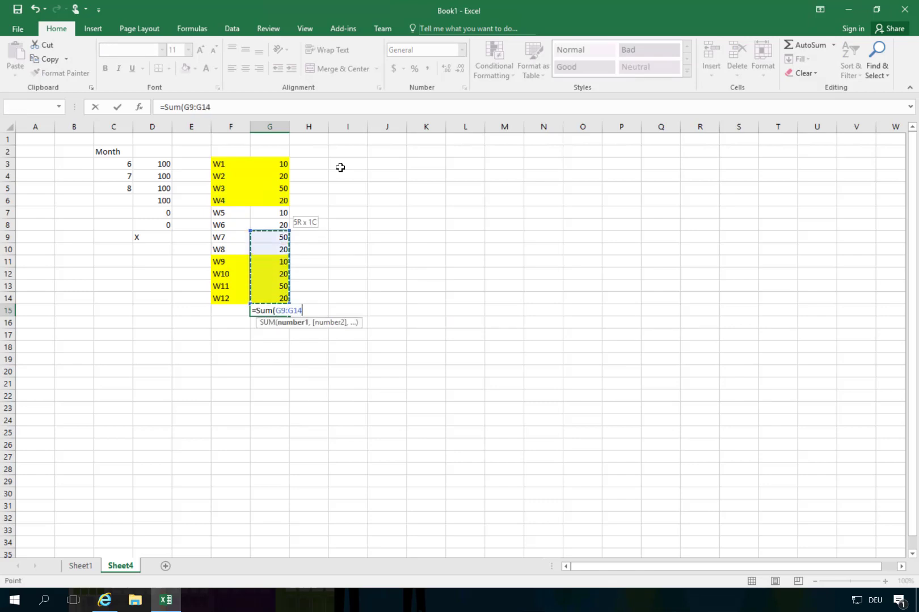
type(")")
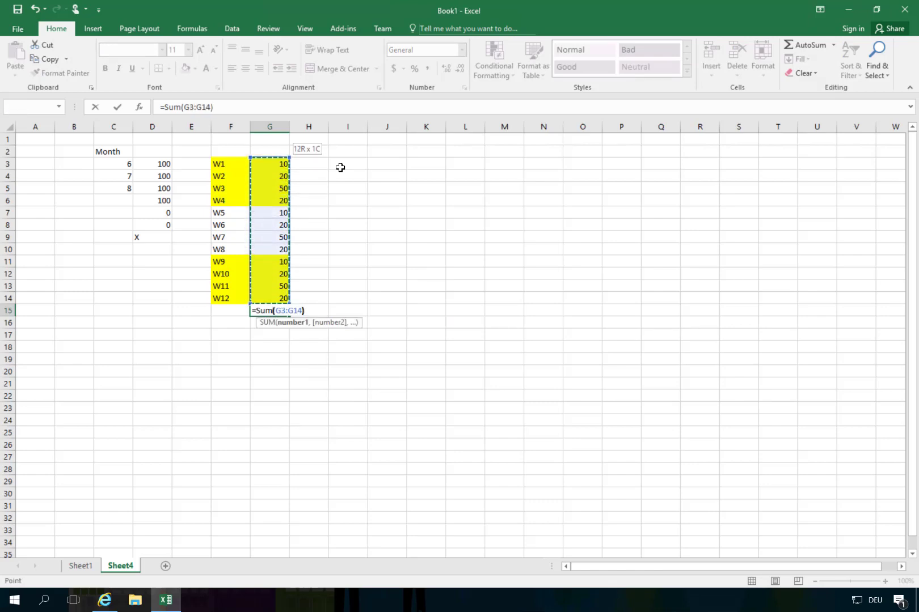
type("/12")
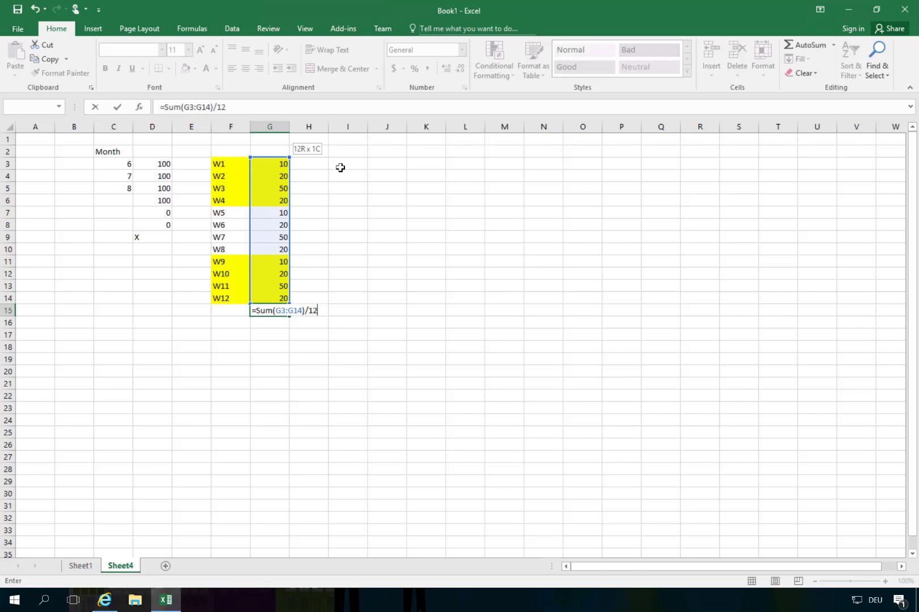
key("Return")
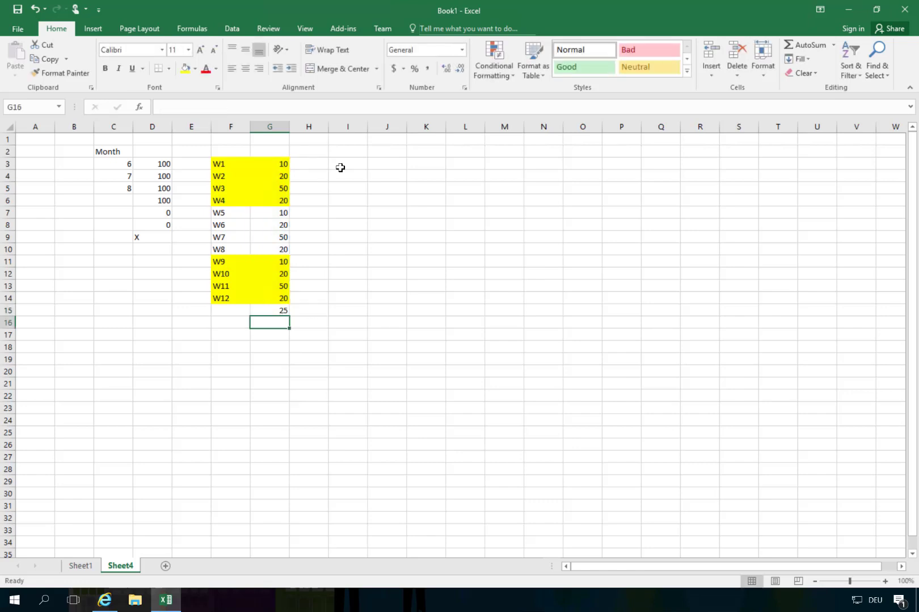
- Calculate the standard deviation of the weekly figures in G16 with the formula =STDEV.P(G3:G14)
type("=")
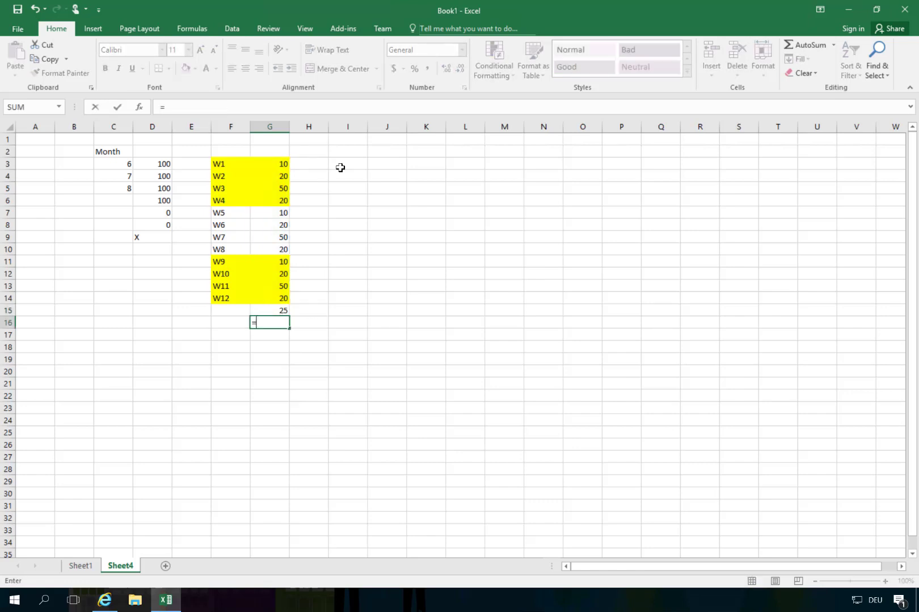
type("stdev")
key("Tab")
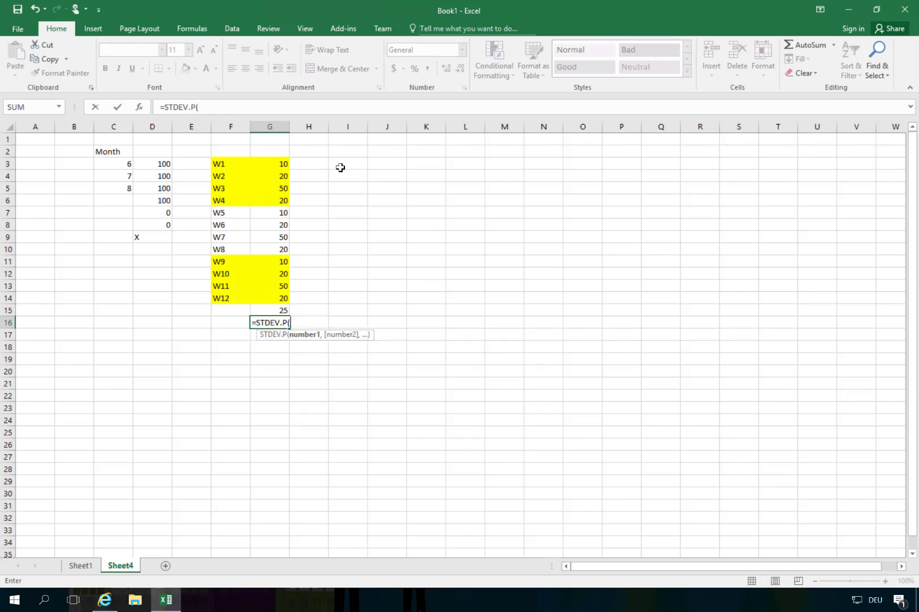
key("Up")
key("Up")
key("shift+Up")
key("shift+Up")
key("shift+Up")
key("shift+Up")
key("shift+Up")
key("shift+Up")
key("shift+Up")
key("shift+Up")
key("shift+Up")
key("shift+Up")
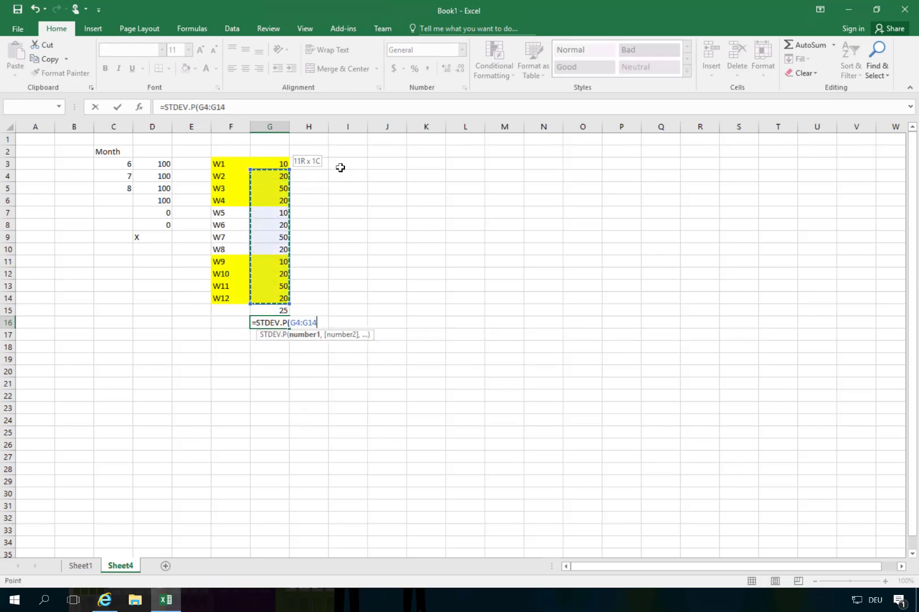
key("shift+Up")
type(")")
key("Return")
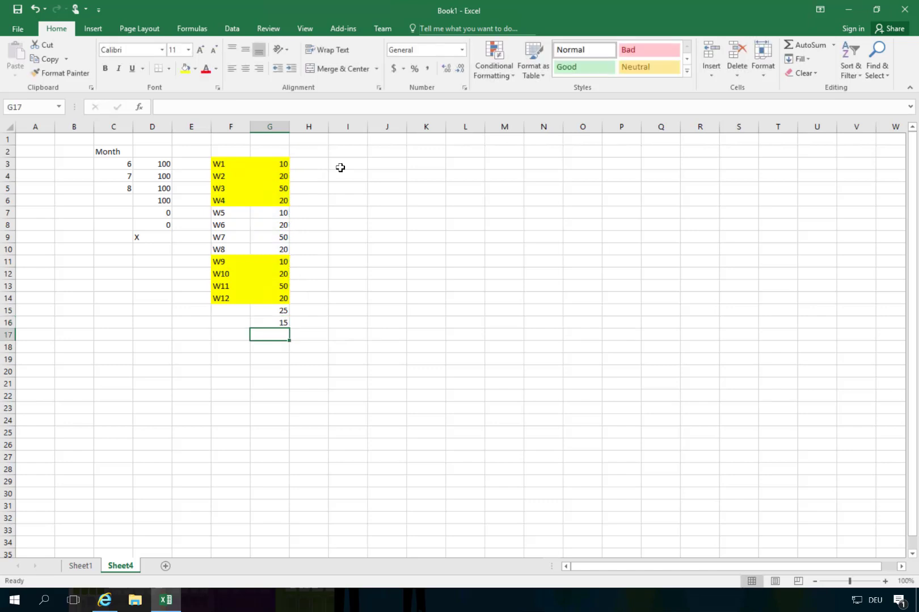
- Calculate the weekly coefficient of variation in G17 by dividing the standard deviation by the average with =G16/G15
type("=")
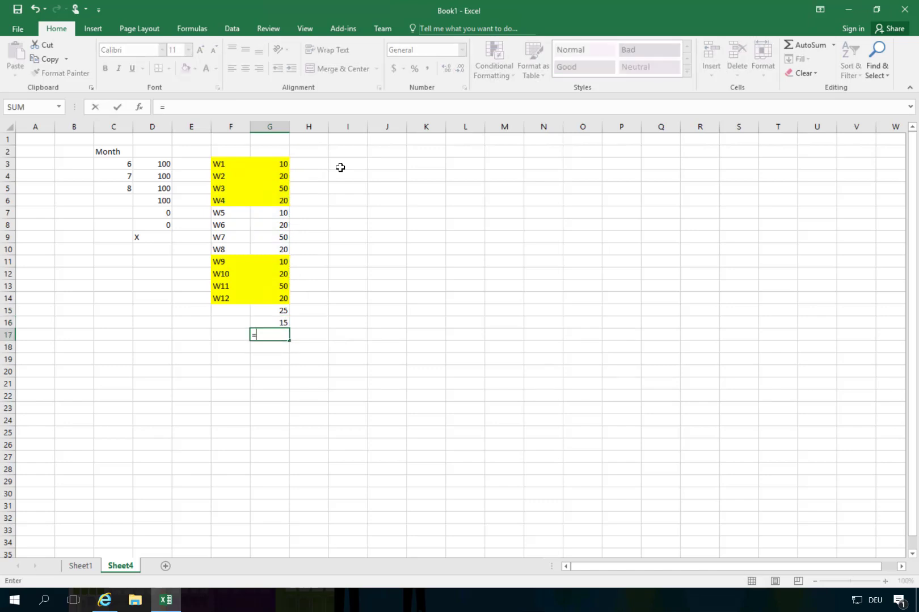
key("Up")
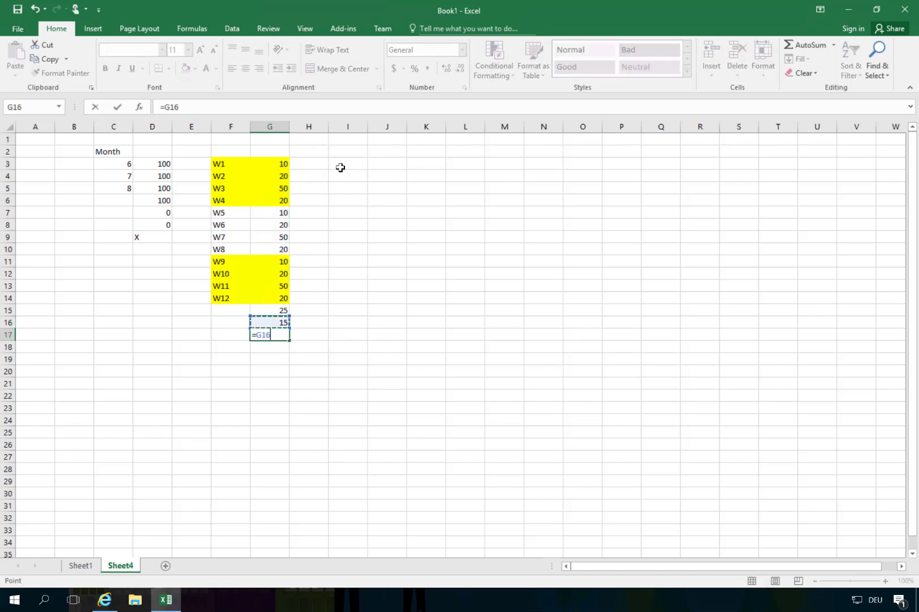
type("/")
key("Up")
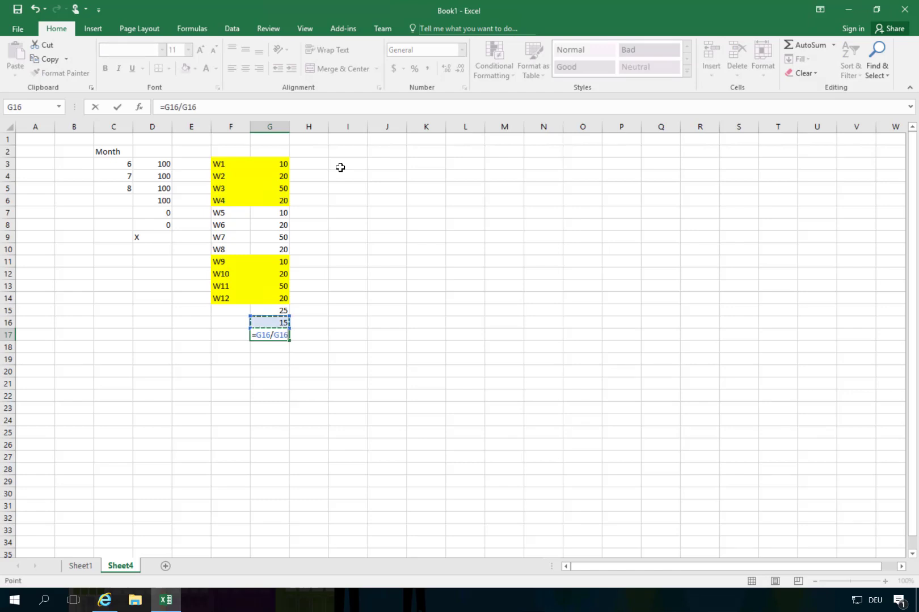
key("Up")
key("Return")
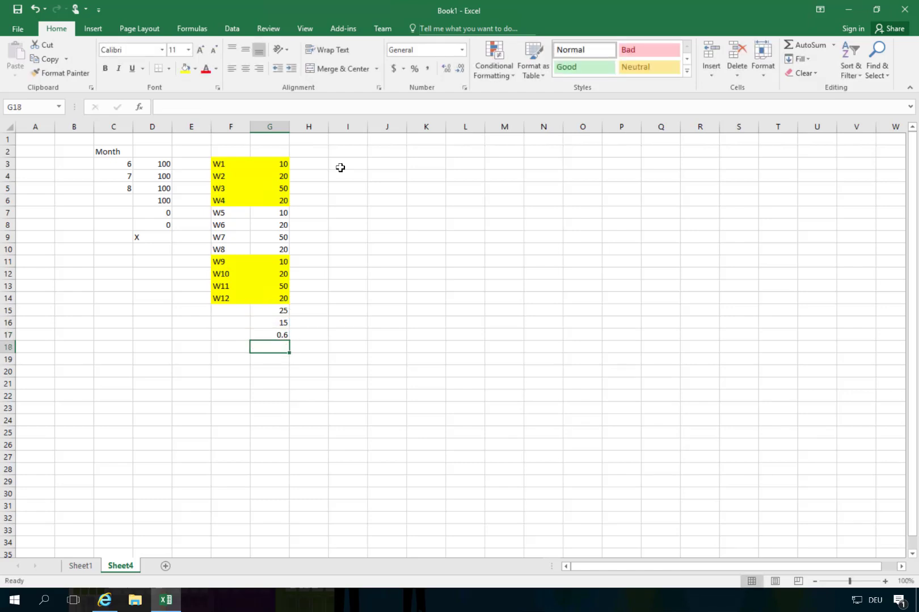
- Enter the class Y in G18 beneath the weekly variation result
key("Up")
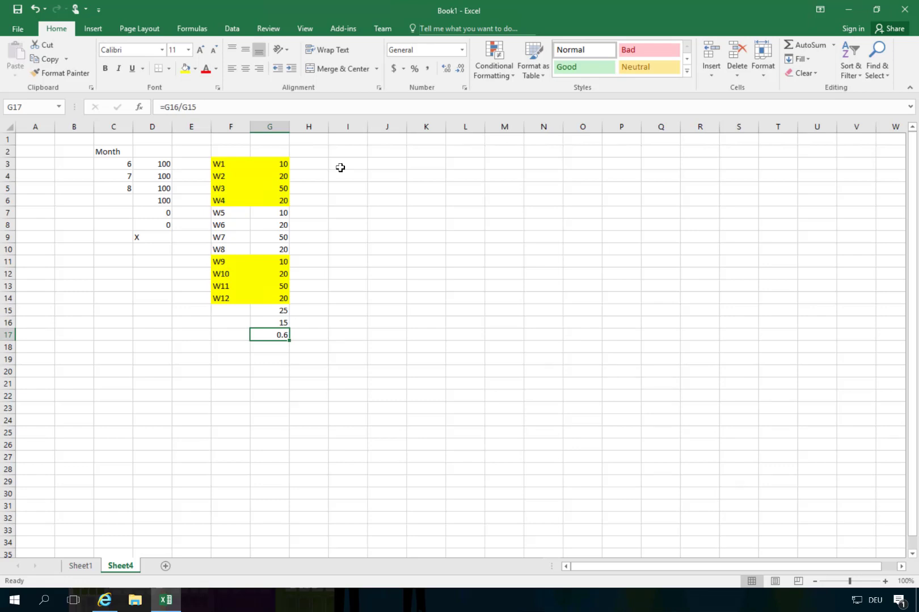
key("Down")
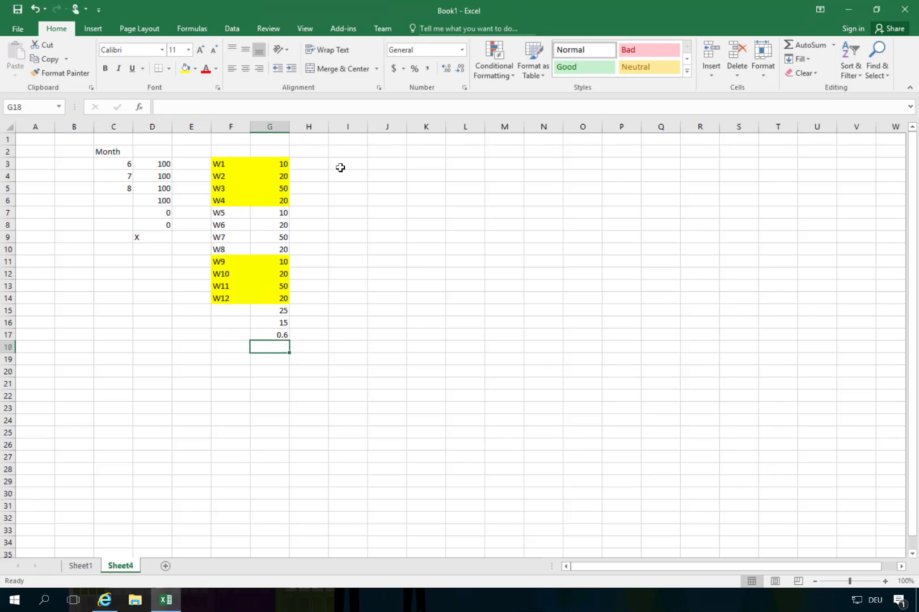
type("Y")
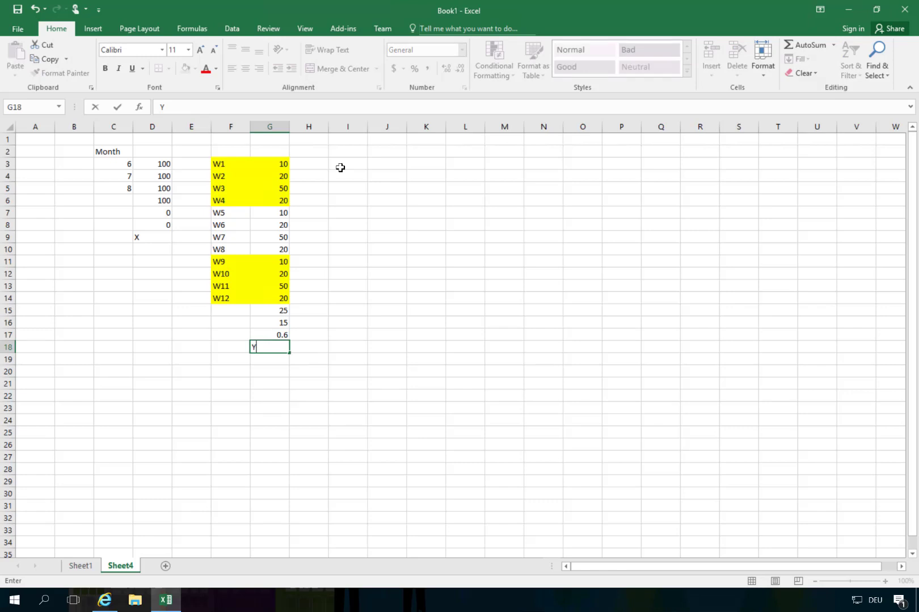
key("Tab")
key("Left")
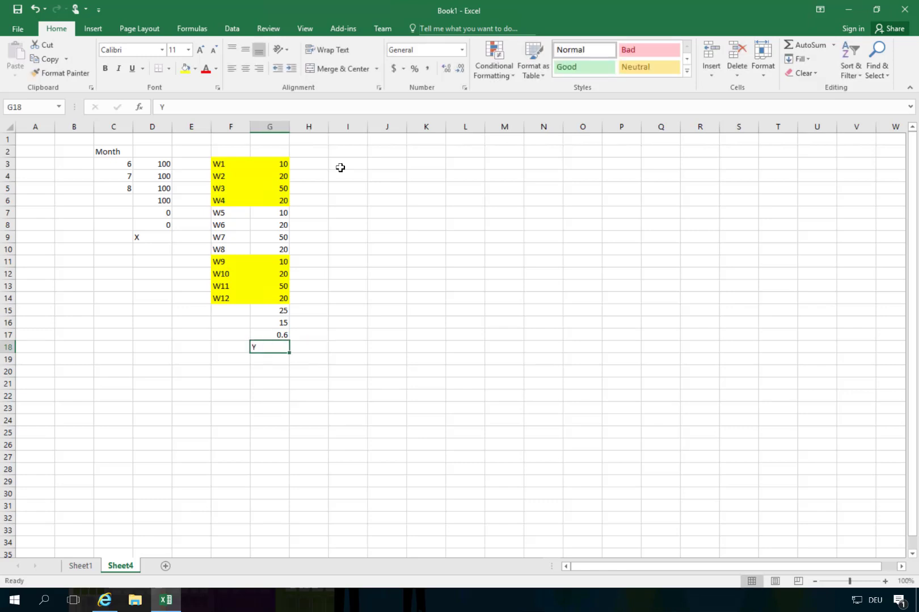
- Label the weekly table by entering Ice Cream in F2 above W1
key("Up")
key("Up")
key("Up")
key("Up")
key("Up")
key("Up")
key("Up")
key("Up")
key("Up")
key("Up")
key("Up")
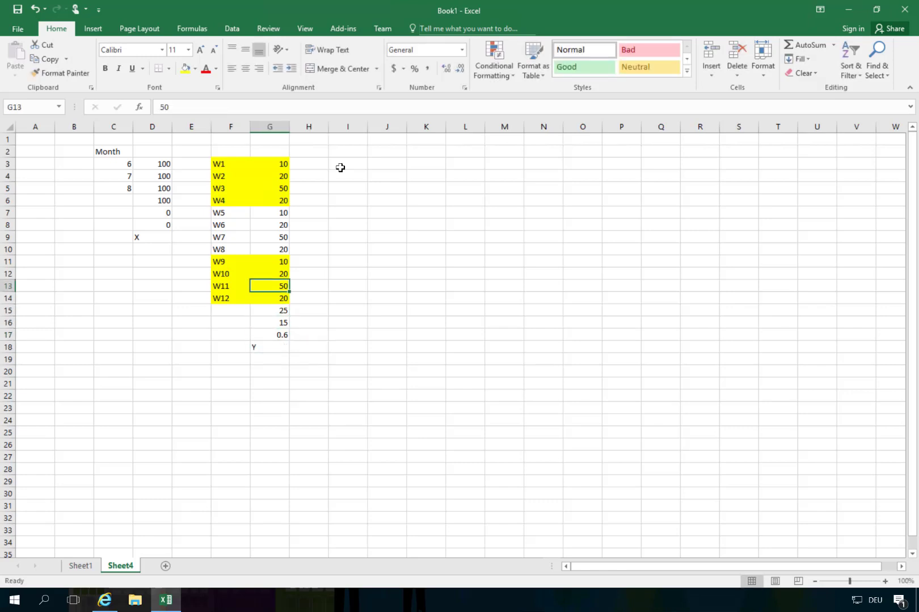
key("Left")
key("Up")
key("Up")
key("Up")
key("Up")
key("Up")
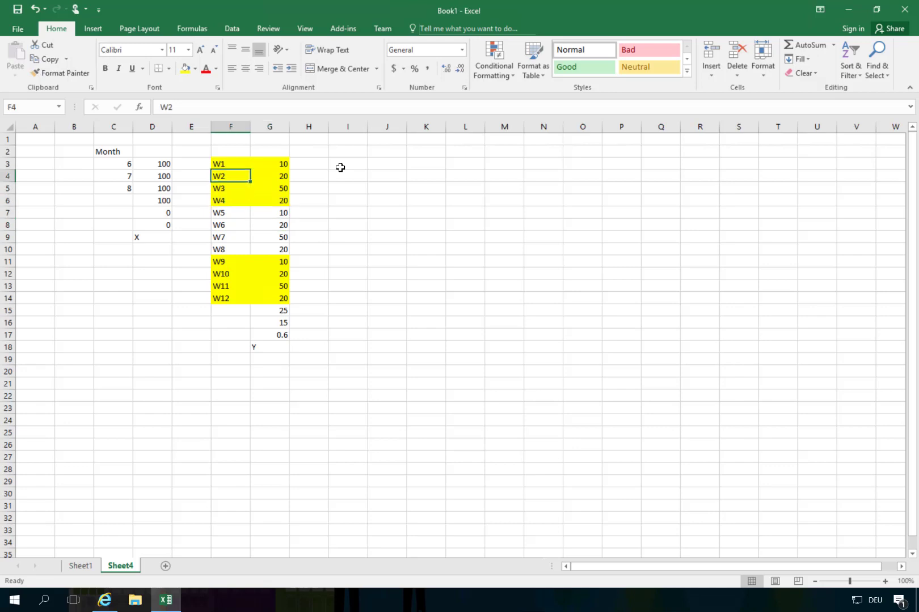
key("Down")
key("Up")
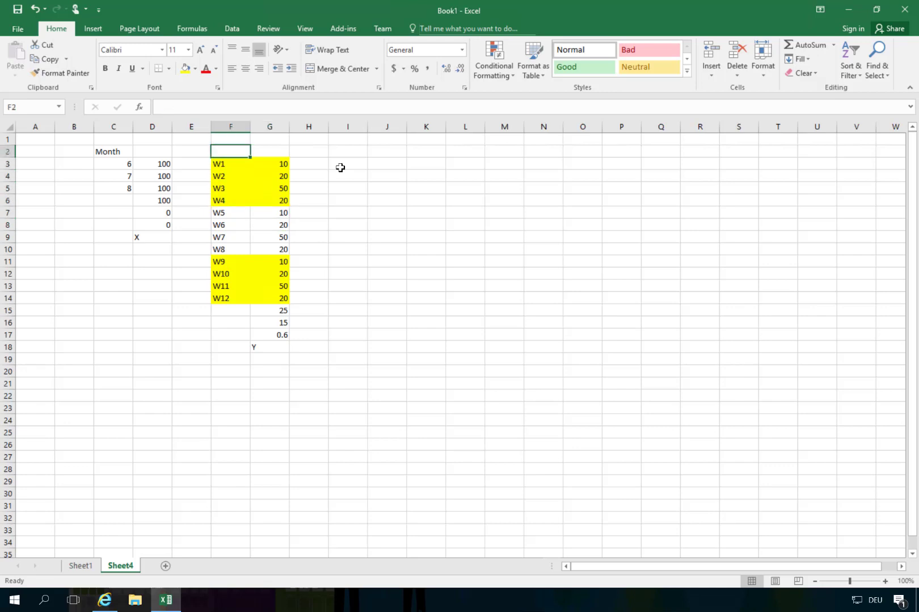
type("Ice")
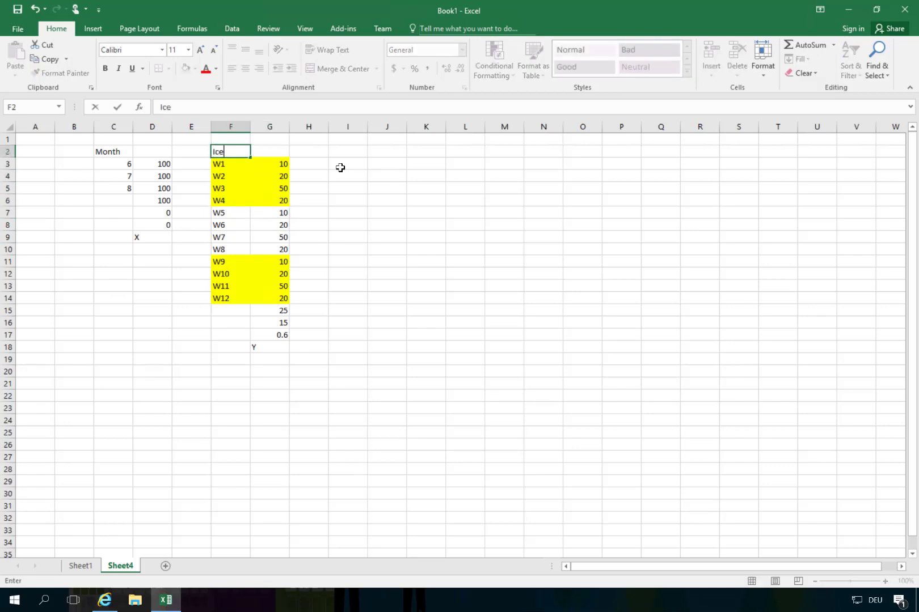
type(" Cream")
key("Return")
- Examine the complete W1 to W12 weekly data in F3:G14
key("shift+Down")
key("shift+Down")
key("shift+Down")
key("shift+Down")
key("shift+Down")
key("shift+Down")
key("shift+Down")
key("shift+Down")
key("shift+Down")
key("shift+Down")
key("shift+Down")
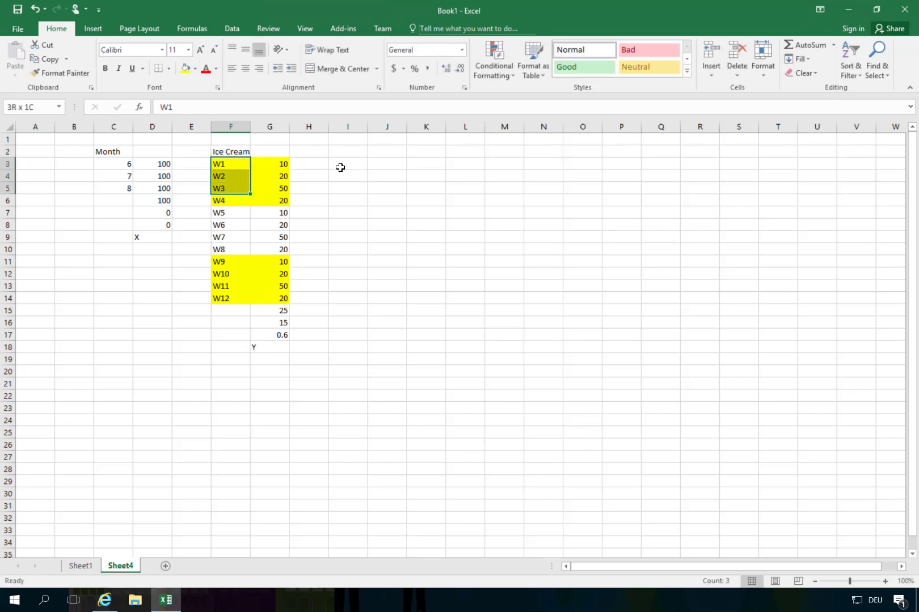
key("shift+Right")
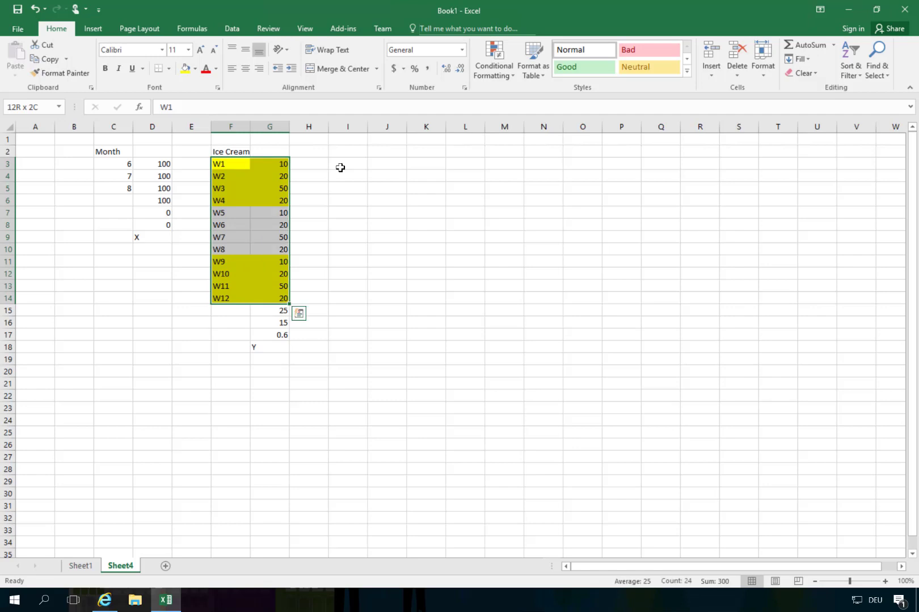
key("Up")
key("Down")
key("Right")
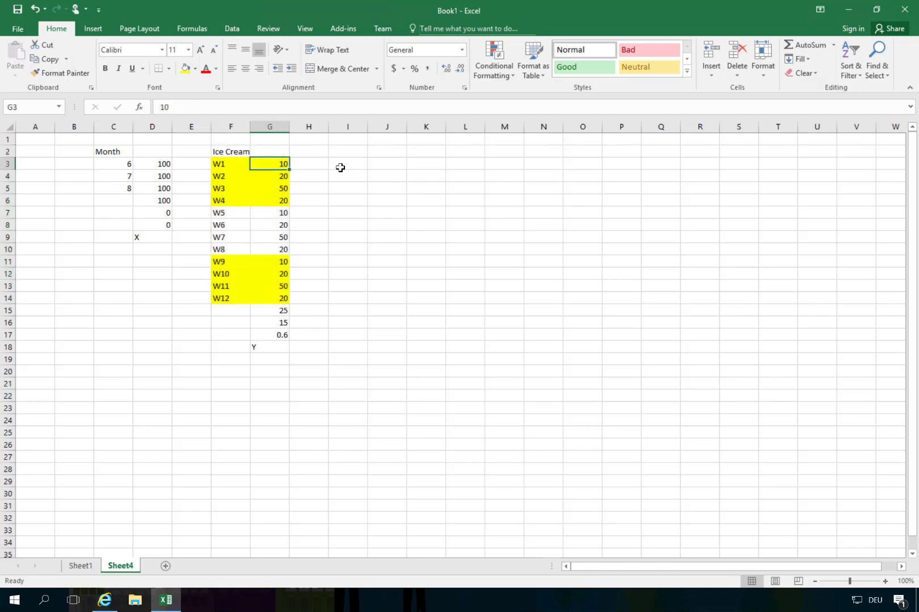
- Review the first four weekly figures in G3:G6 and check their combined total
key("Down")
key("Down")
key("Down")
key("Up")
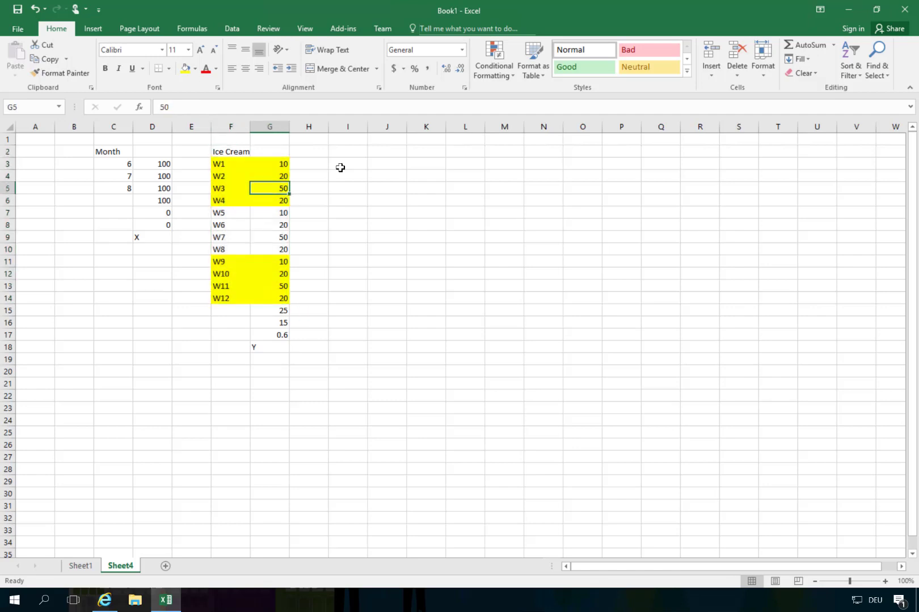
key("Up")
key("Up")
key("Up")
key("Down")
key("shift+Down")
key("shift+Down")
key("shift+Down")
key("shift+Down")
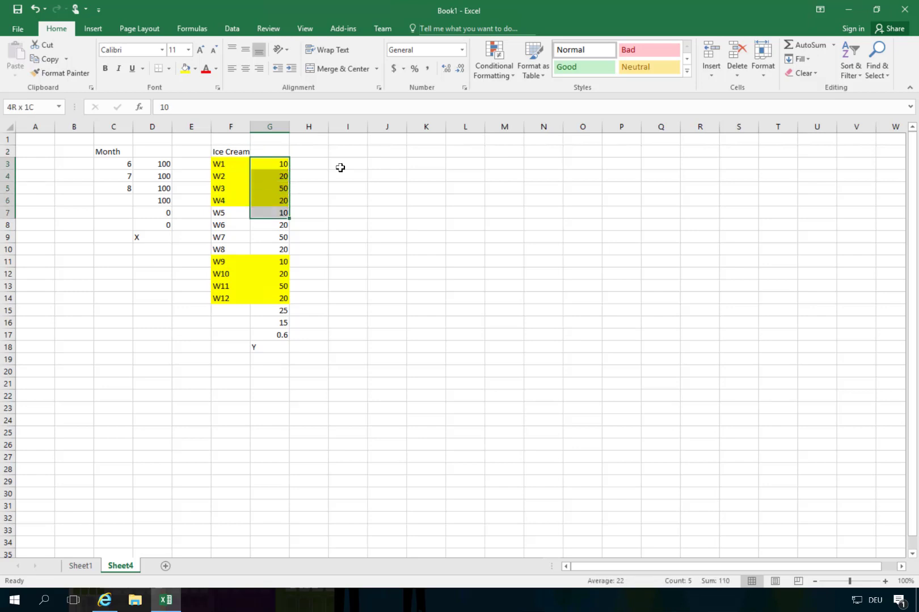
key("shift+Up")
key("Right")
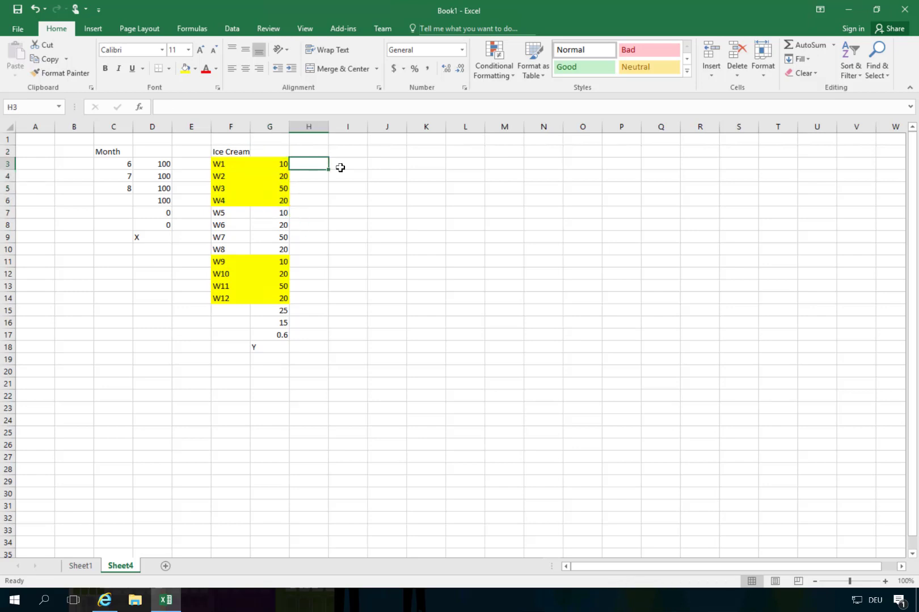
key("Left")
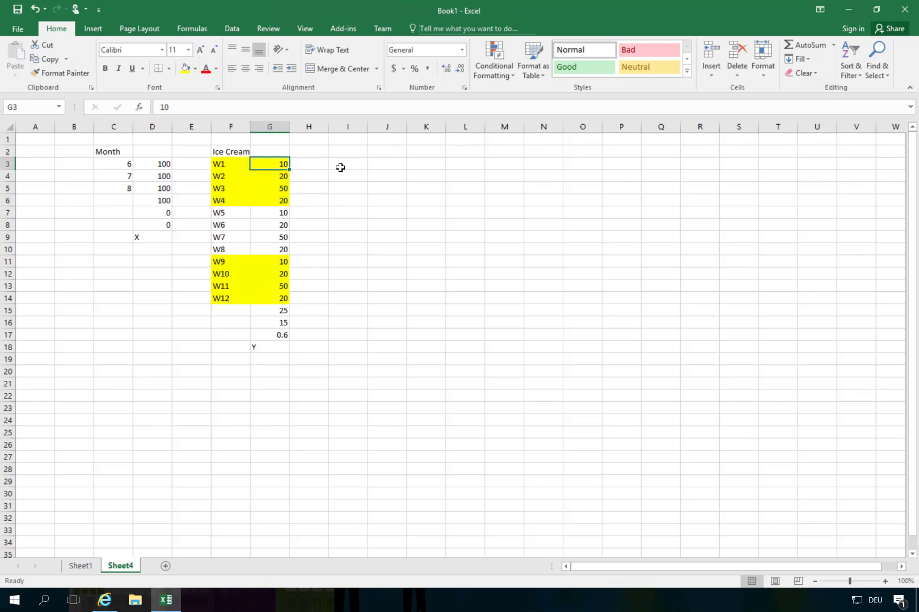
key("Down")
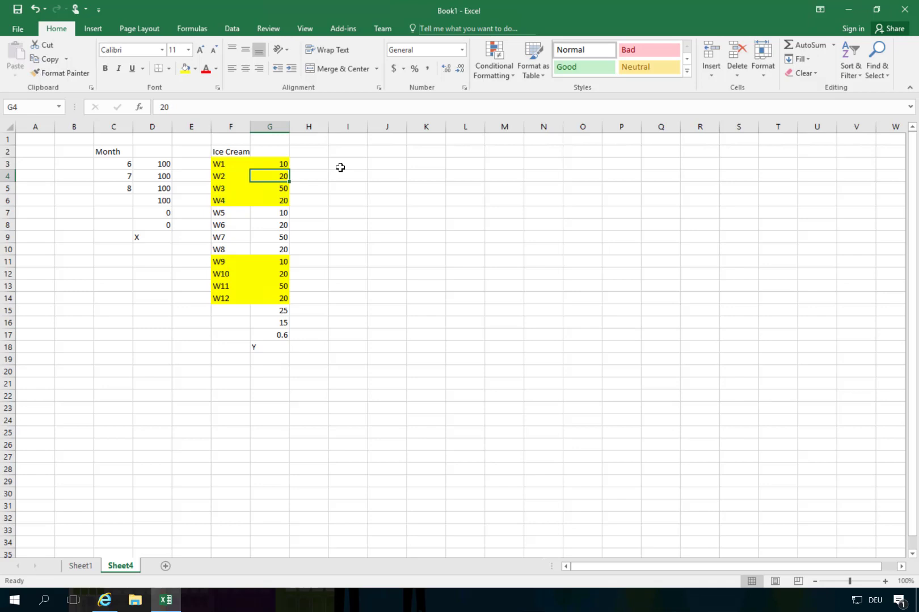
key("Up")
key("shift+Down")
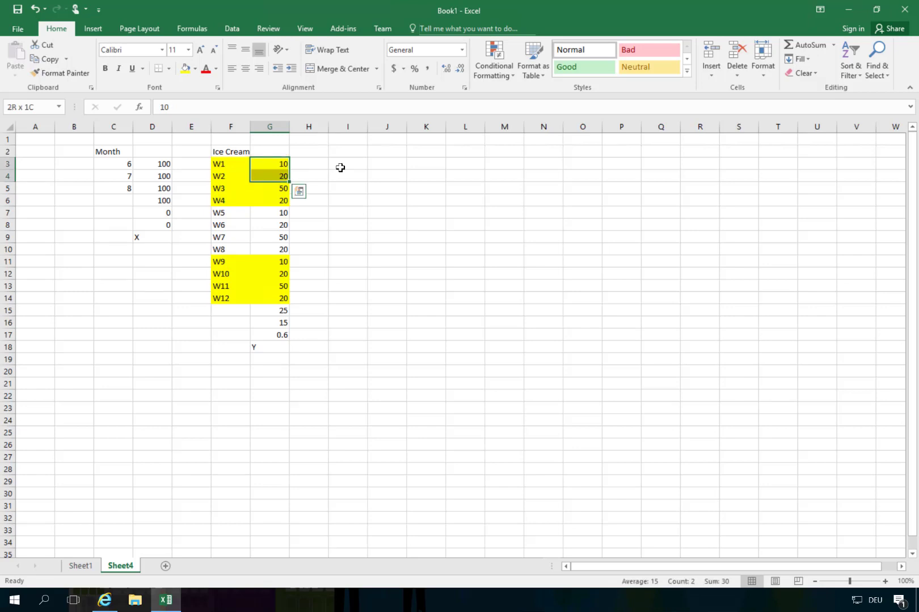
key("shift+Down")
key("shift+Down")
key("shift+Down")
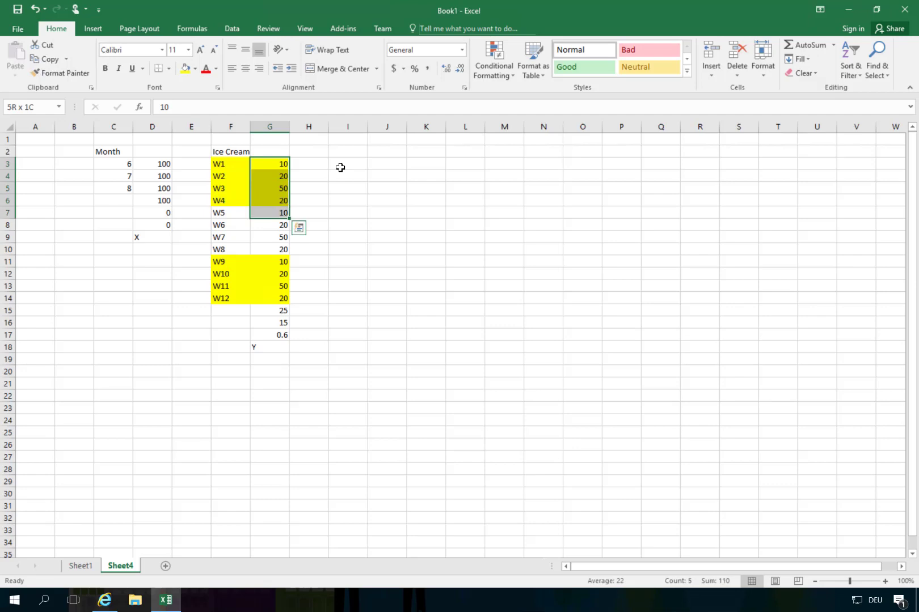
key("shift+Up")
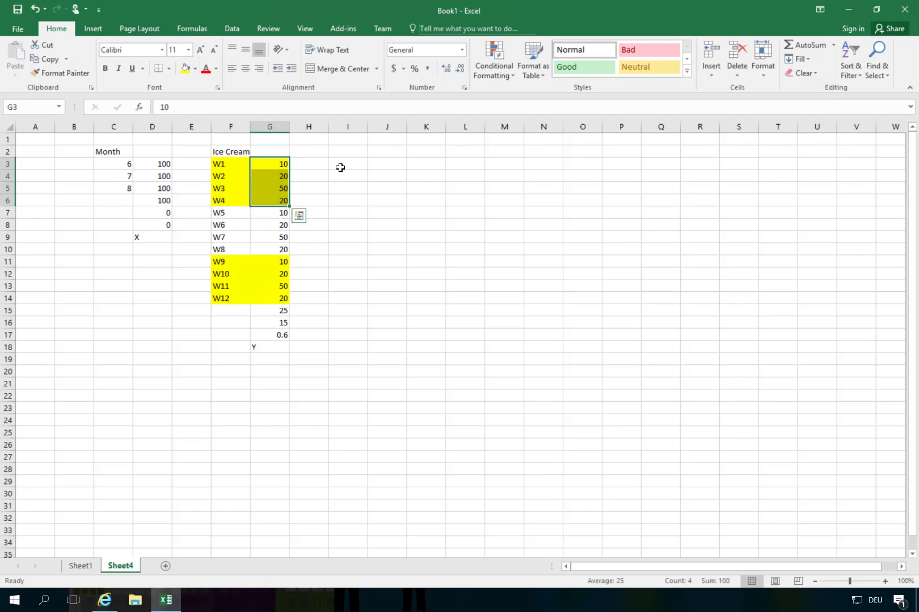
- Compare the monthly figures in C3:D5 with the weekly ice cream figures beside them
key("Right")
key("Left")
key("Left")
key("Left")
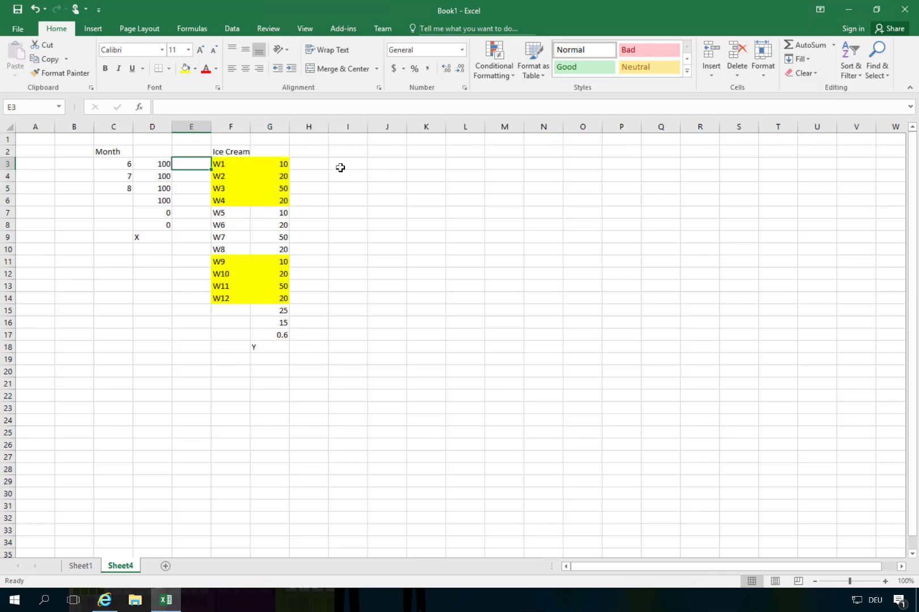
key("Left")
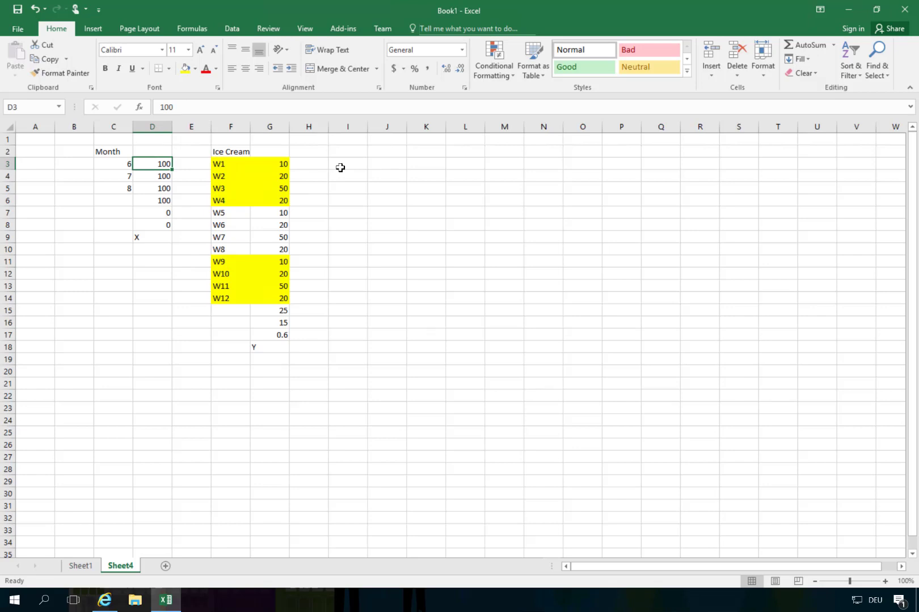
key("shift+Left")
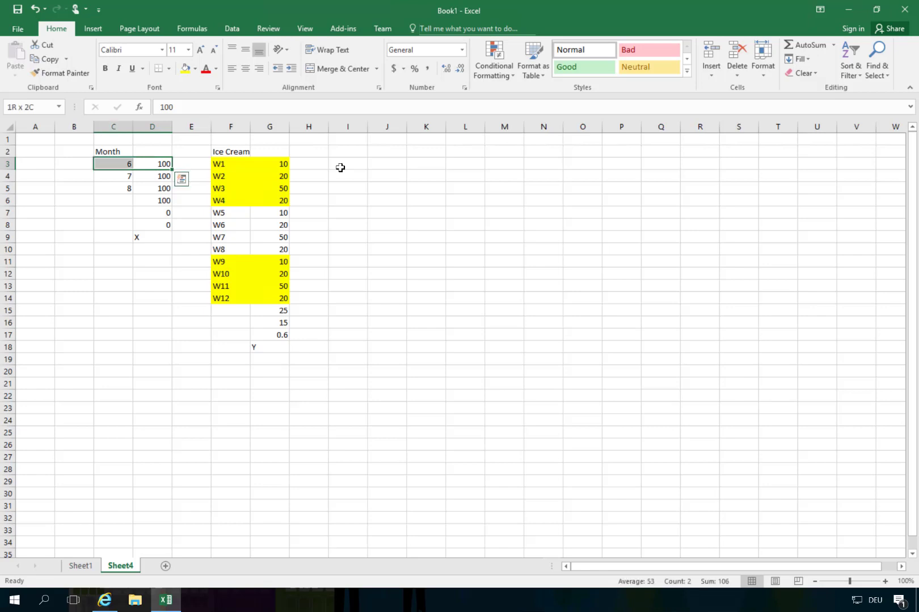
key("shift+Down")
key("shift+Down")
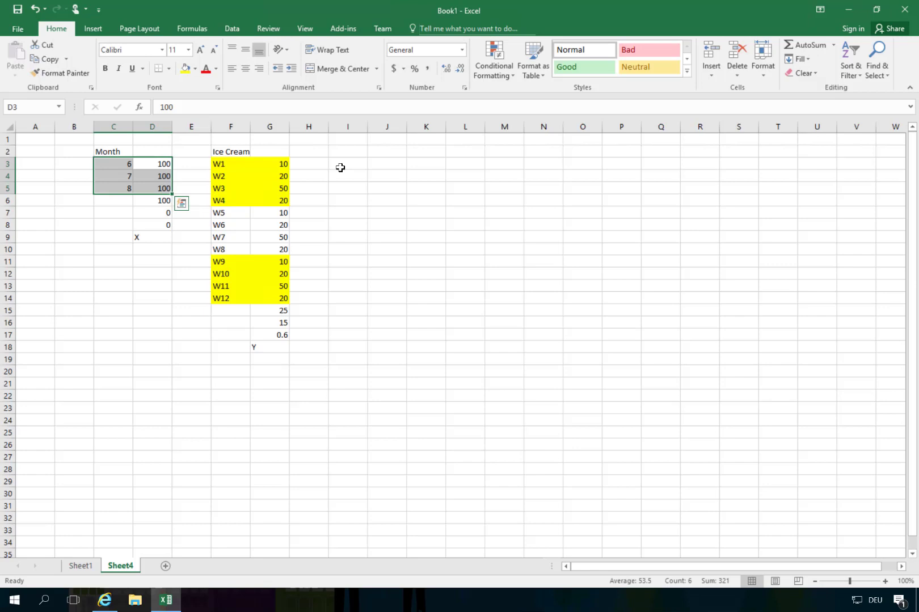
key("Right")
key("Right")
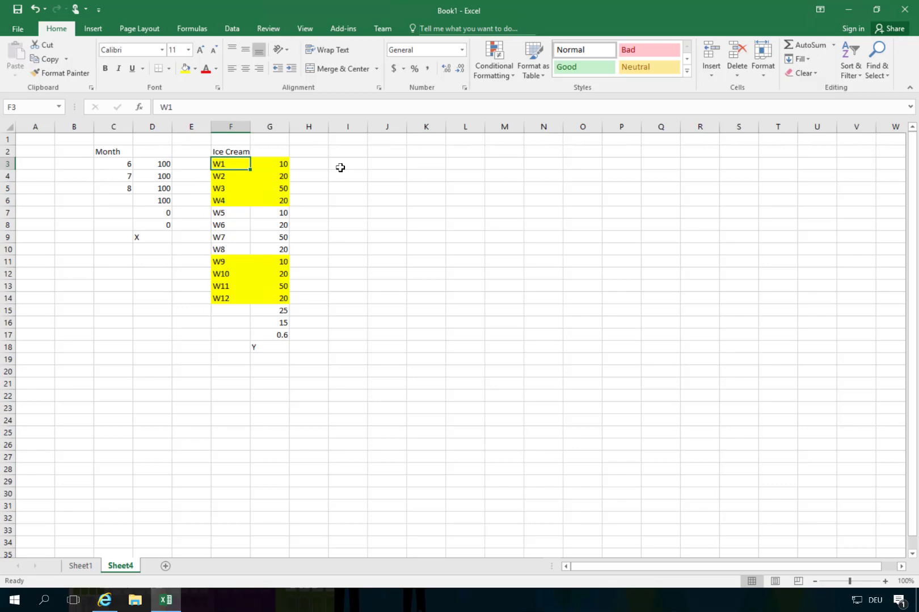
key("Left")
key("Left")
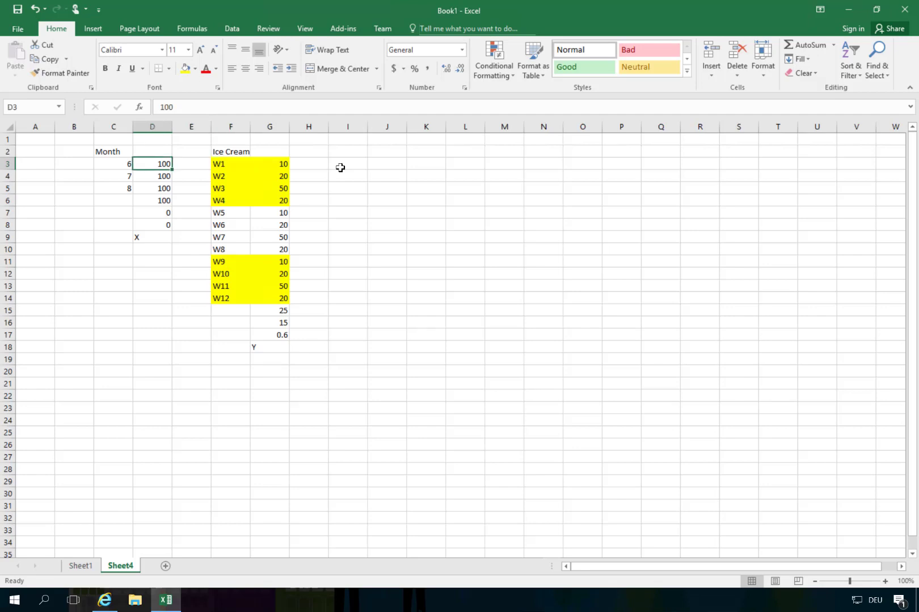
key("Down")
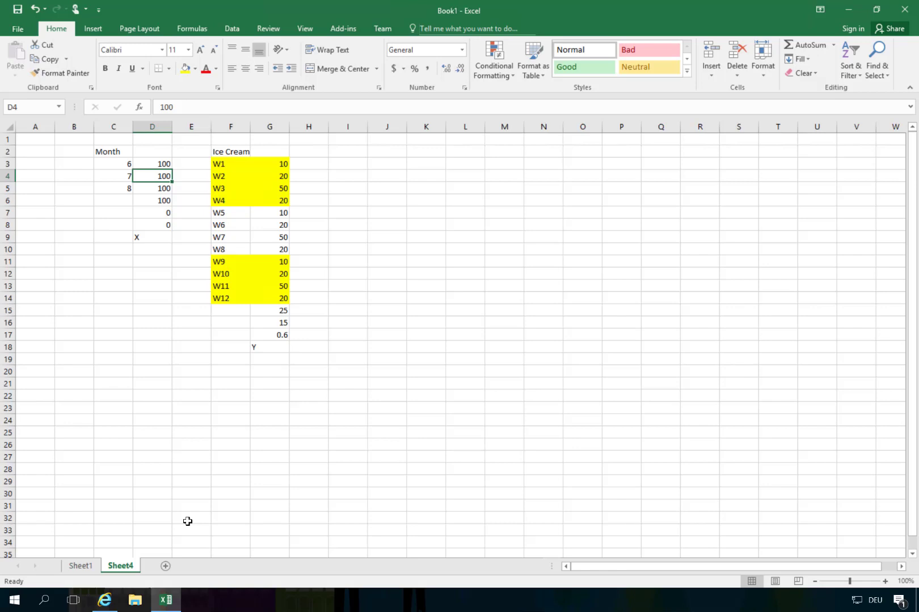
- Add a new blank worksheet after Sheet4
left_click(166, 566)
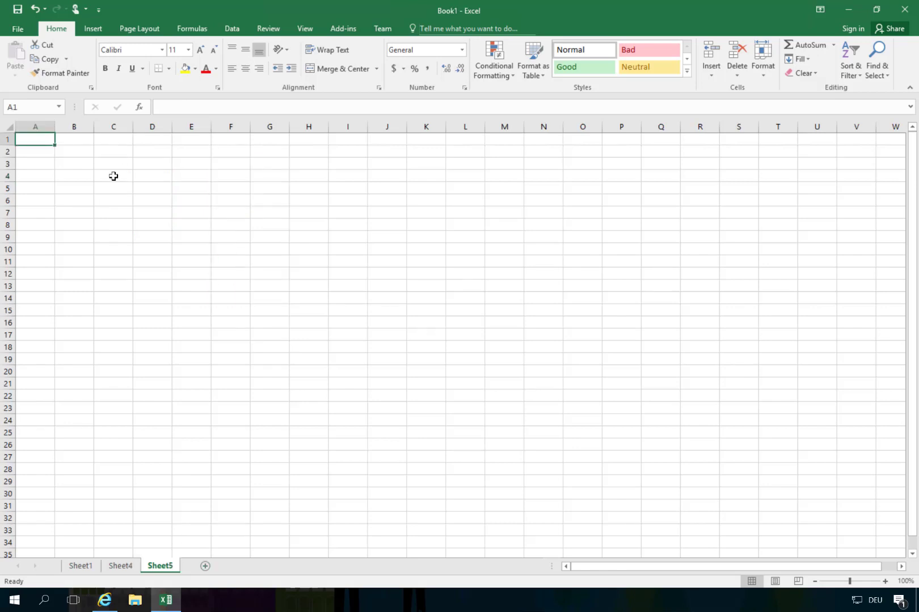
- Number the periods 1 to 5 down cells C2:C6 of the new sheet
left_click(118, 153)
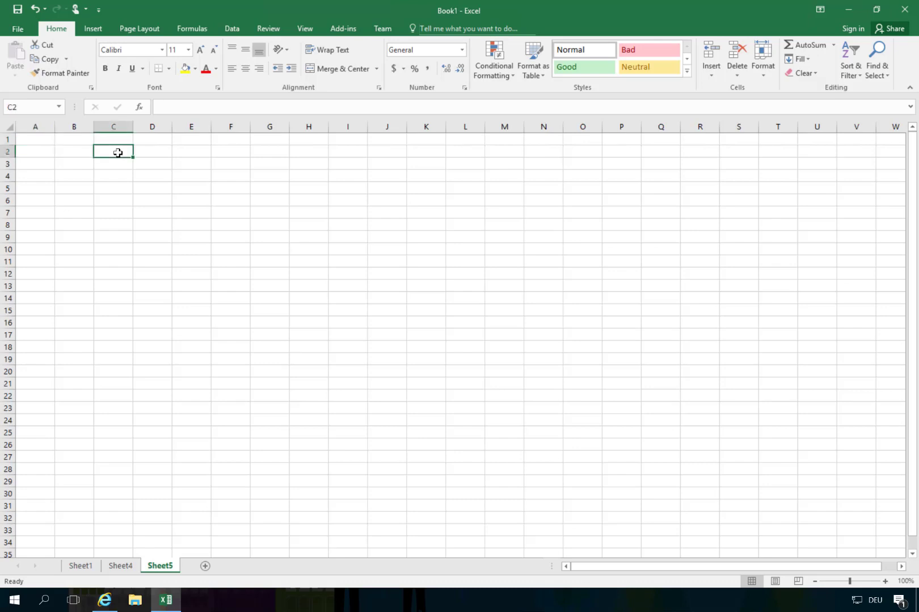
type("1")
key("Return")
type("2")
key("Return")
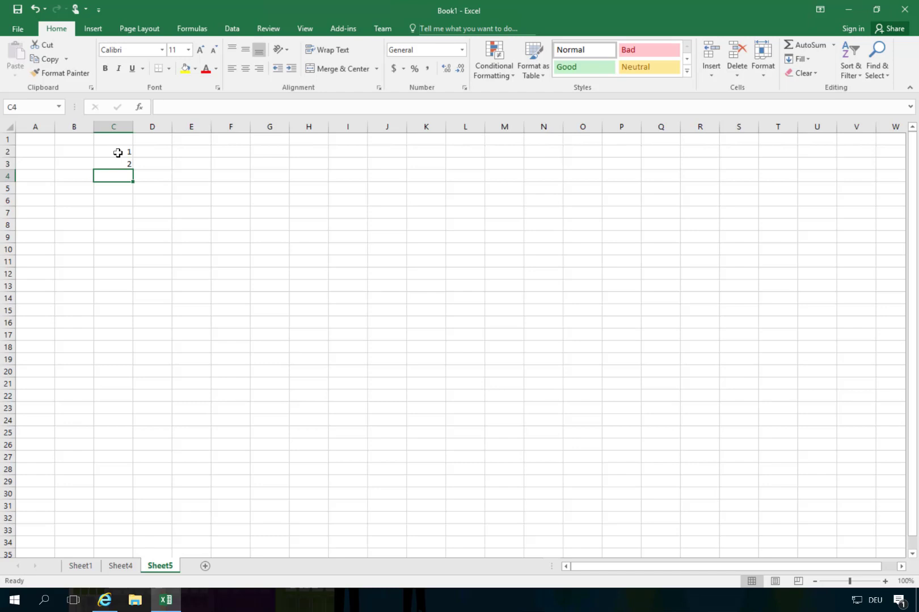
type("3")
key("Return")
type("4")
key("Return")
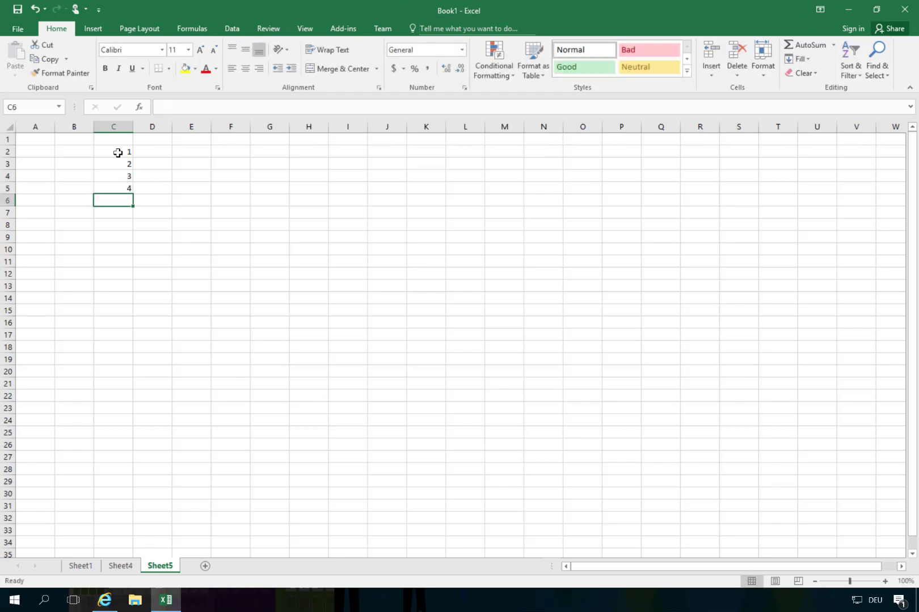
type("5")
key("Tab")
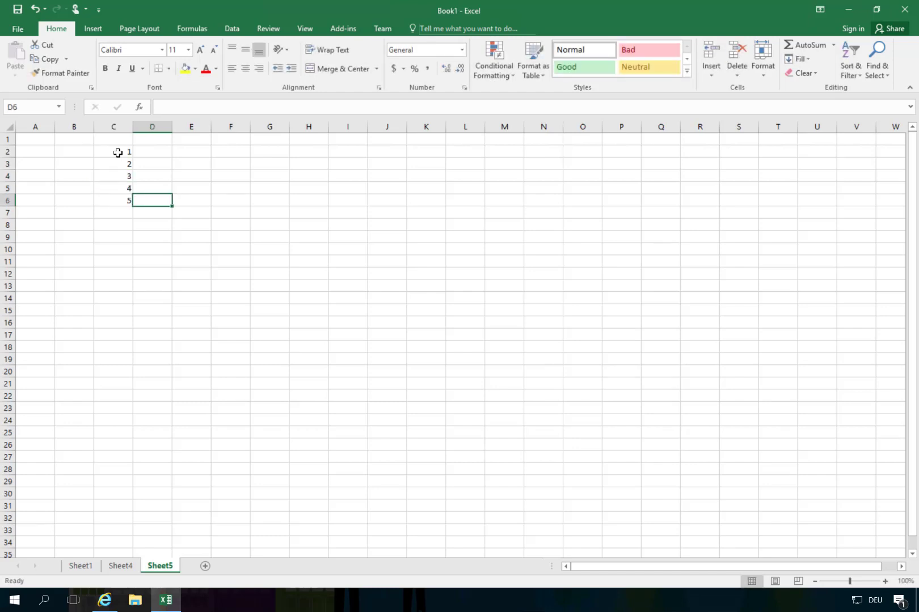
- Enter 100 in each of cells D2, D3 and D4 beside periods 1 to 3
key("Up")
key("Up")
key("Up")
key("Up")
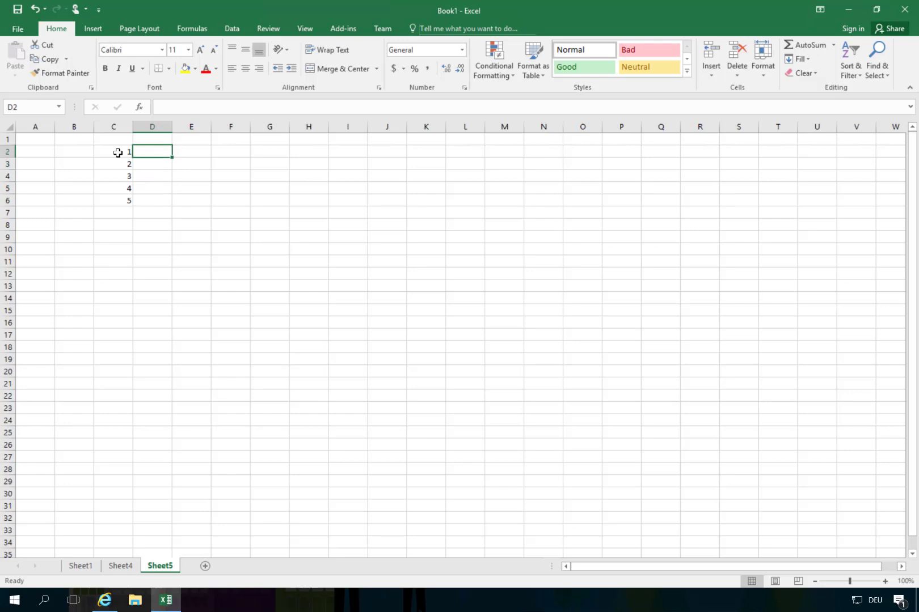
type("100")
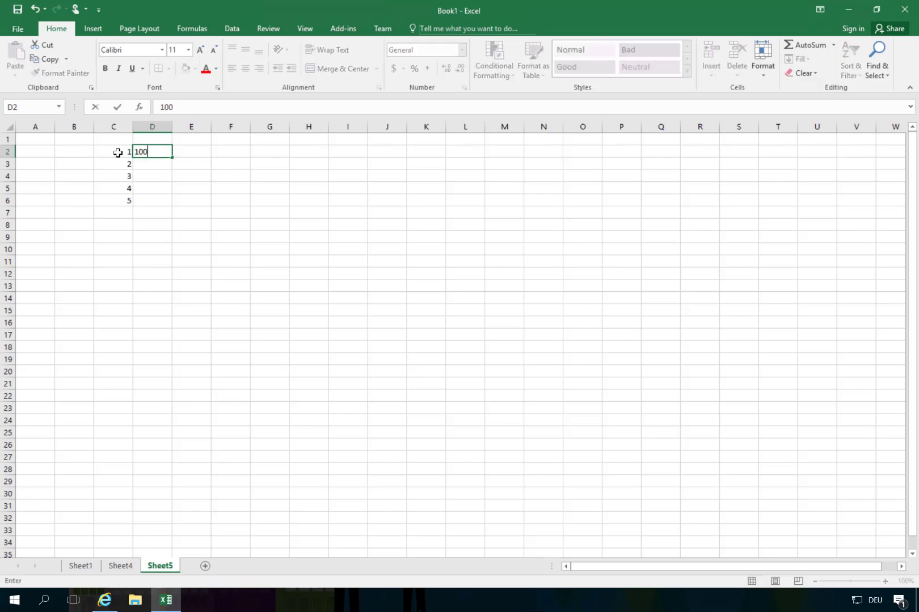
key("Return")
type("100")
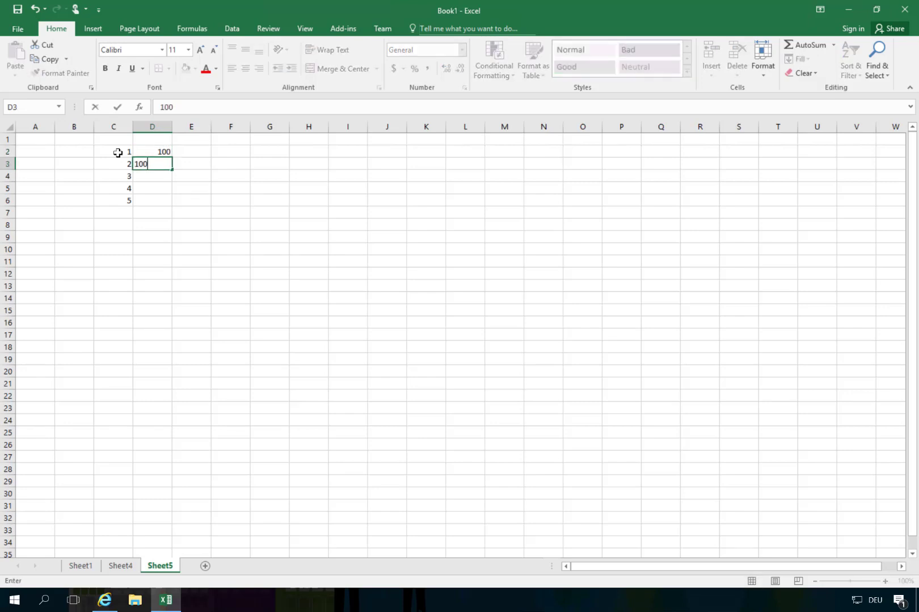
key("Return")
type("100")
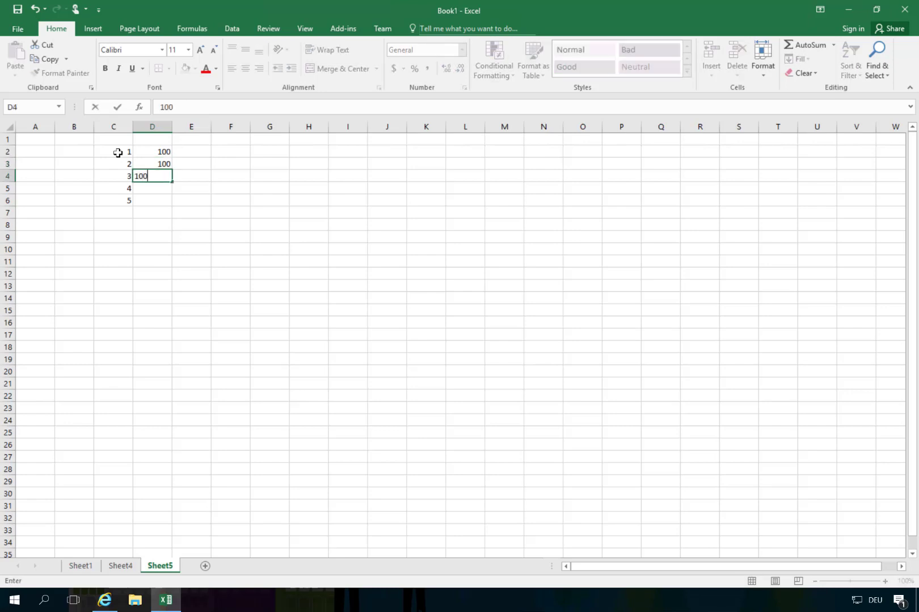
key("Return")
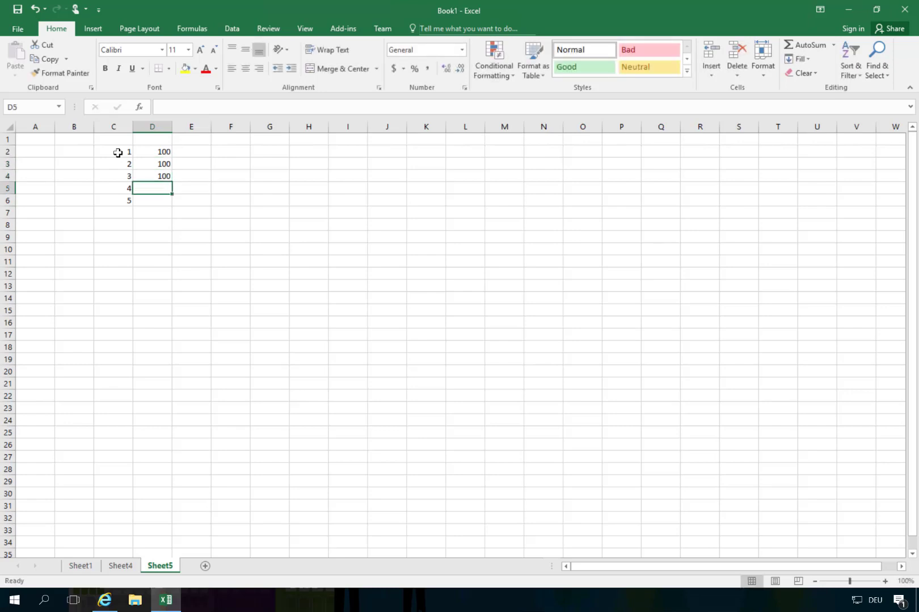
- Skip D5, leaving period 4 blank, and enter 100 in D6 for period 5
key("Left")
key("shift+Right")
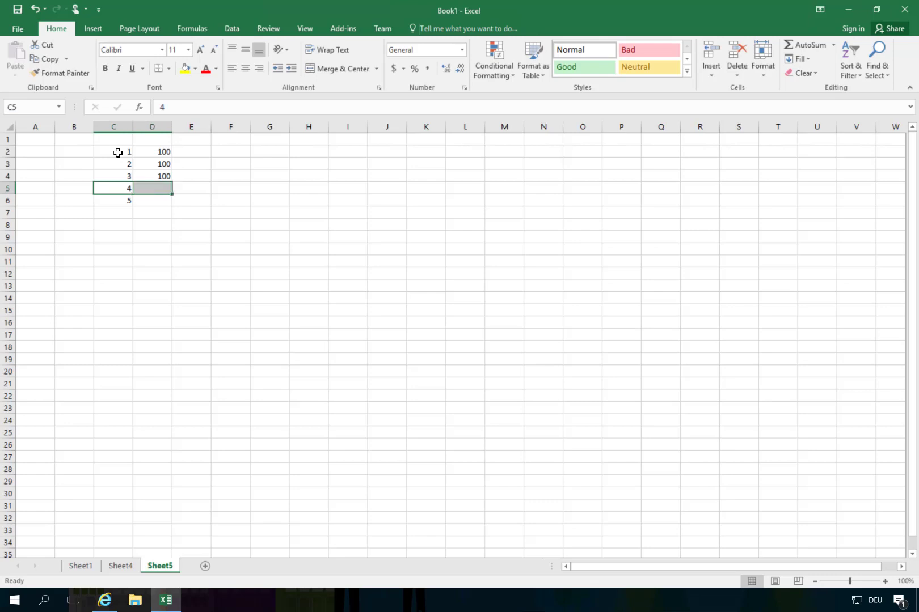
key("Down")
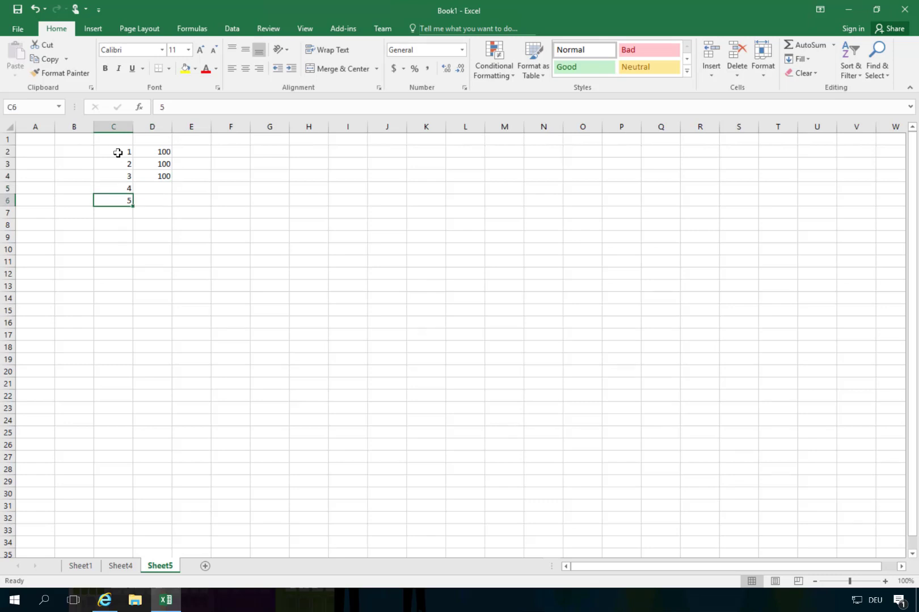
key("Right")
type("100")
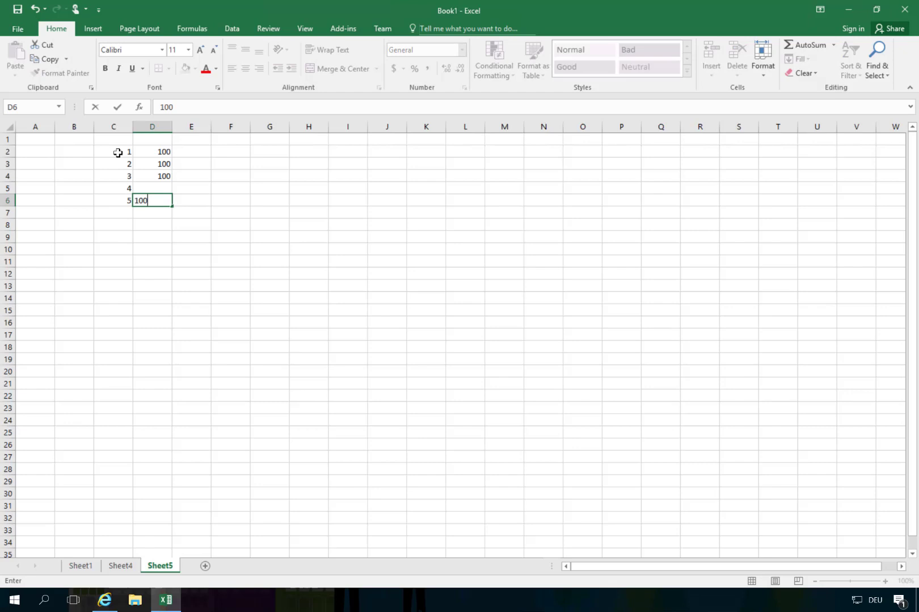
key("Tab")
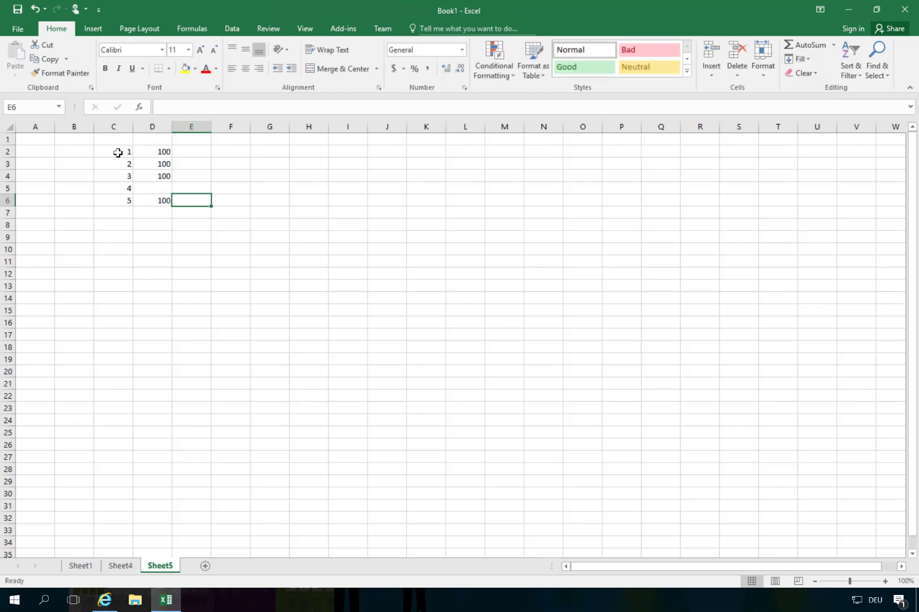
- Calculate the average in D7 over only the four filled periods with =SUM(D2:D6)/4
key("Left")
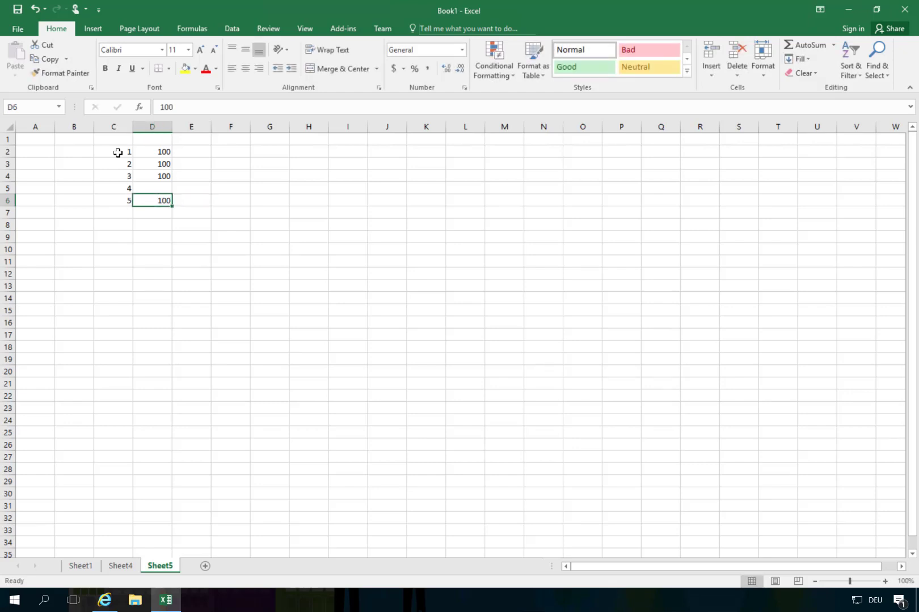
key("Down")
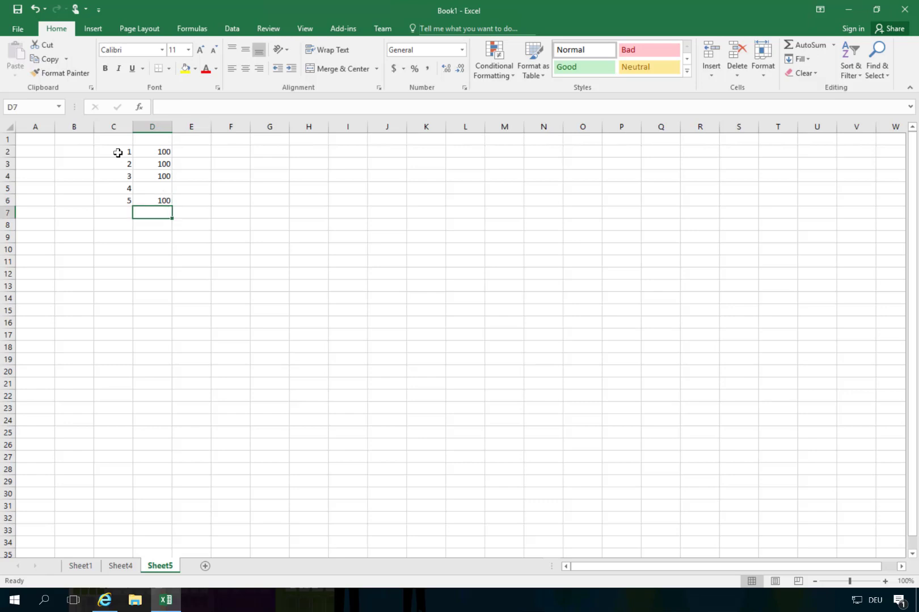
type("=")
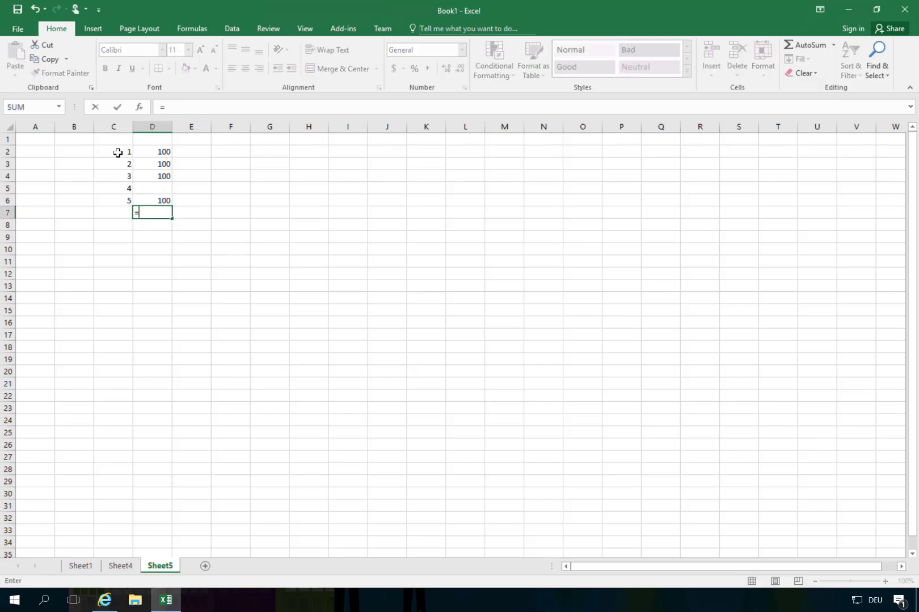
type("Sum")
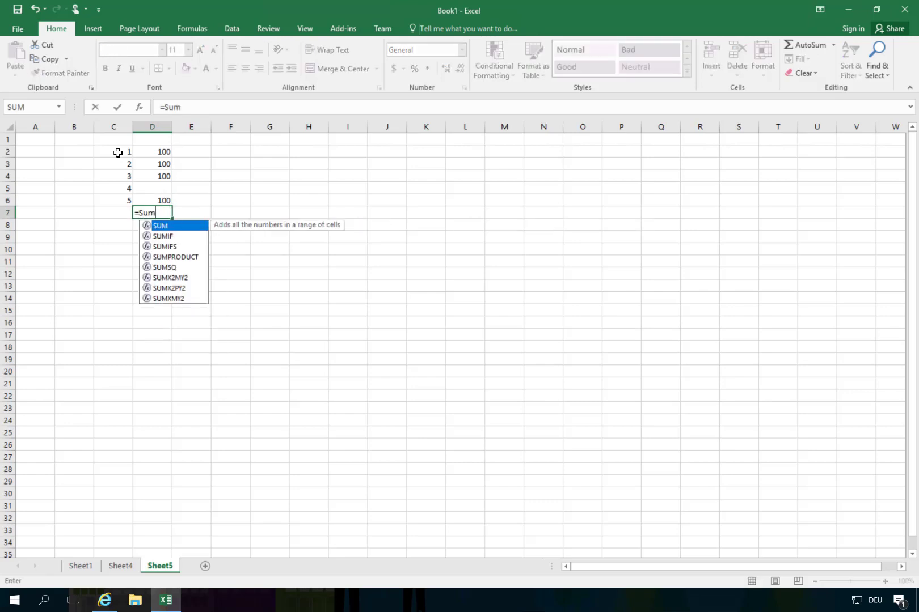
key("Tab")
key("Up")
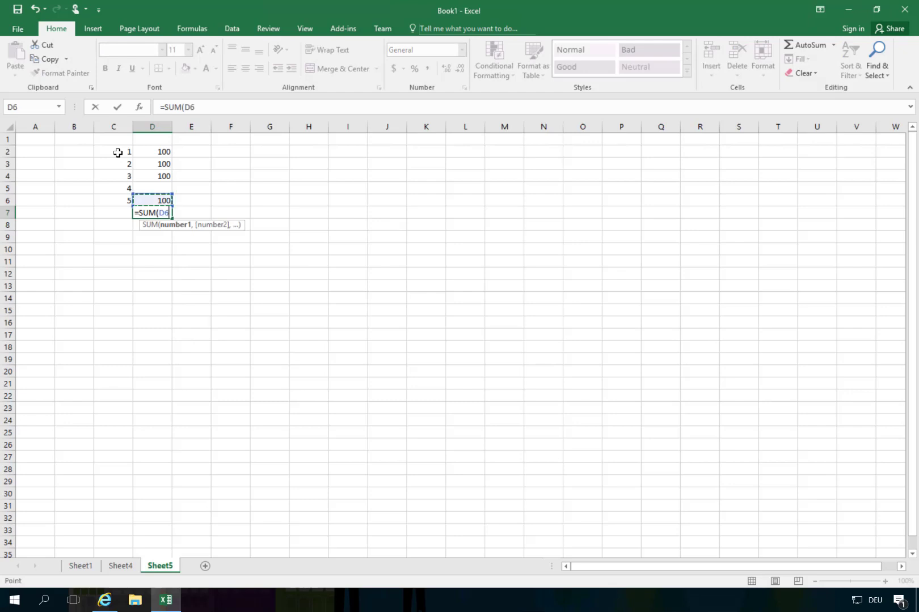
key("shift+Up")
key("shift+Up")
key("shift+Up")
key("shift+Up")
type(")/")
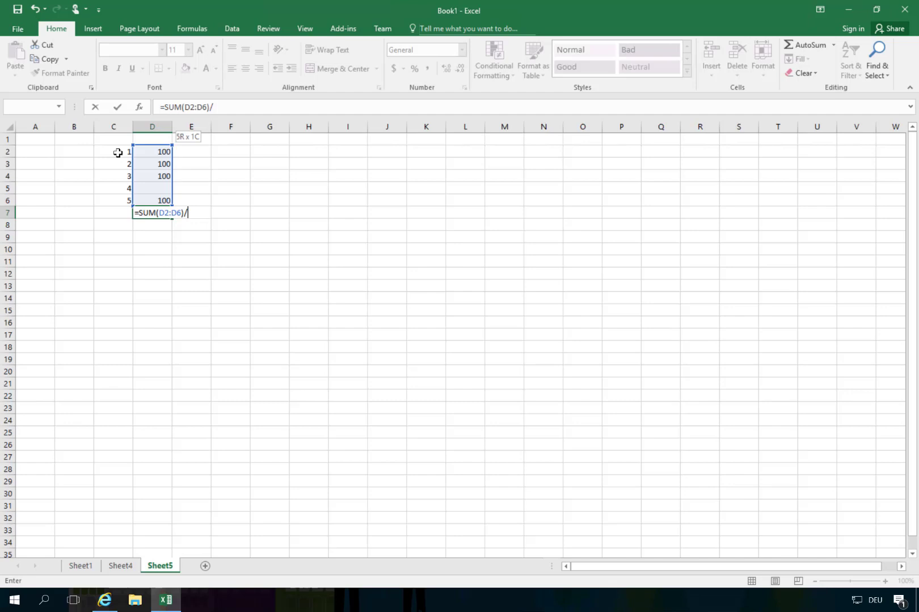
type("4")
key("Return")
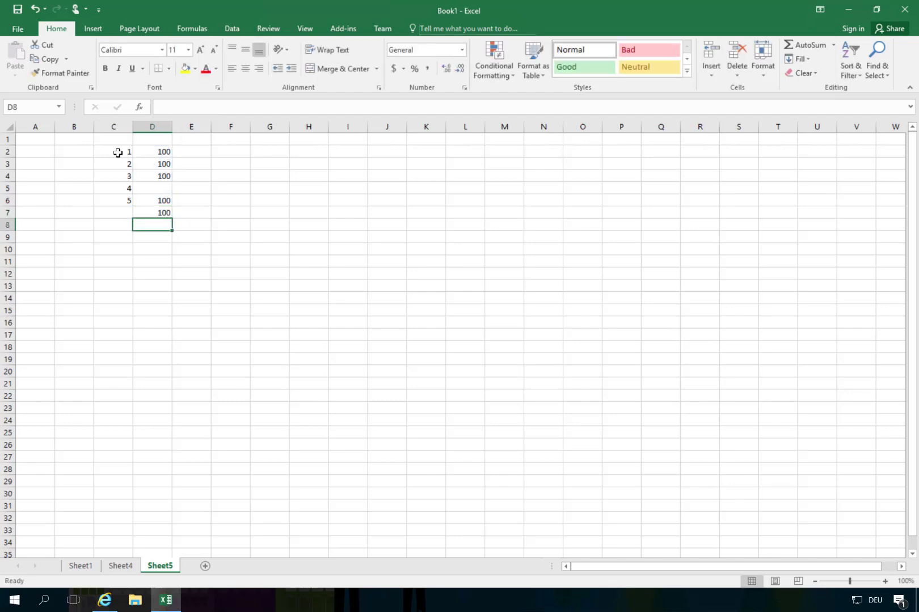
- Enter 0 in D5 for period 4 and begin a formula in D8
key("Up")
key("Up")
key("Up")
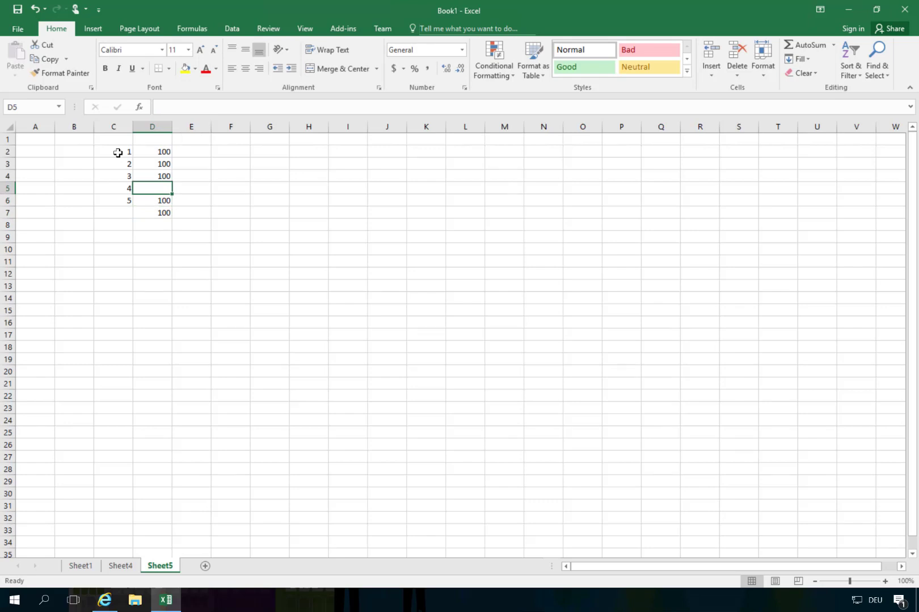
type("0")
key("Return")
key("Down")
key("Down")
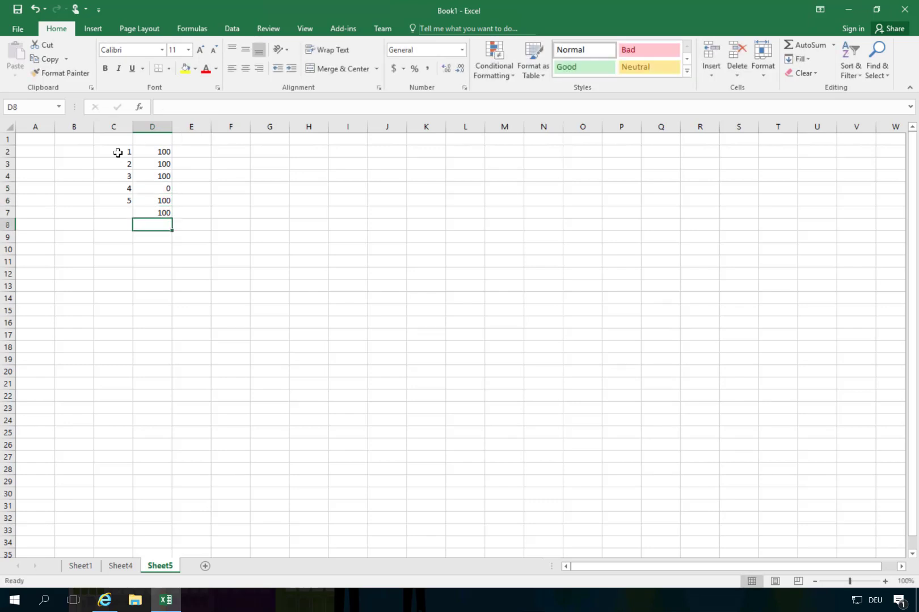
type("=")
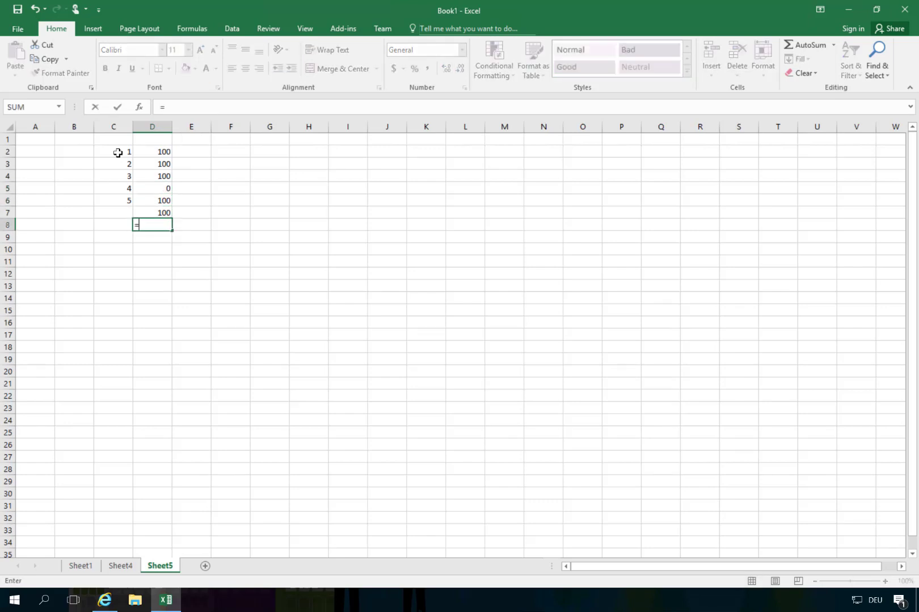
key("Up")
key("Up")
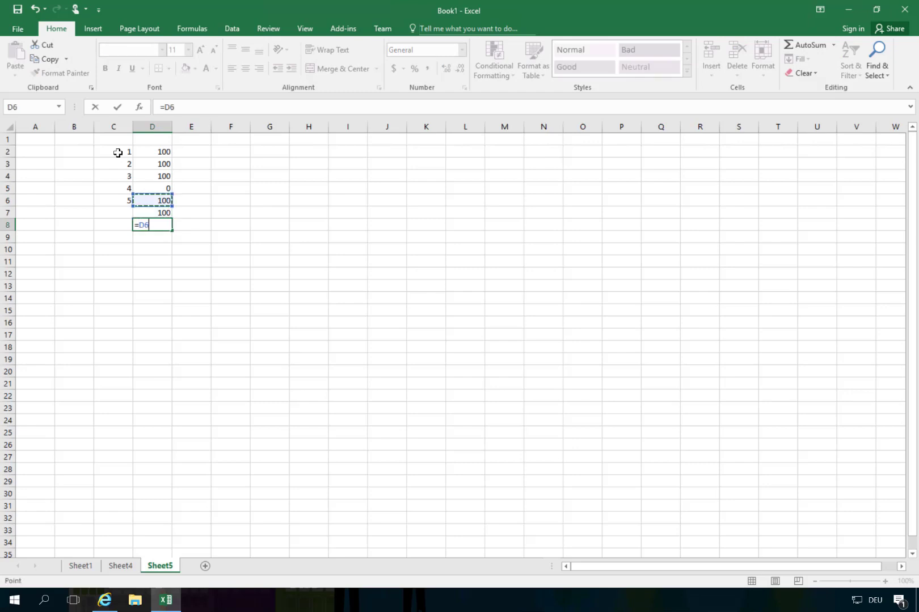
key("shift+Up")
key("shift+Up")
key("shift+Up")
key("shift+Up")
key("shift+Down")
key("shift+Down")
key("shift+Down")
key("shift+Down")
key("shift+Down")
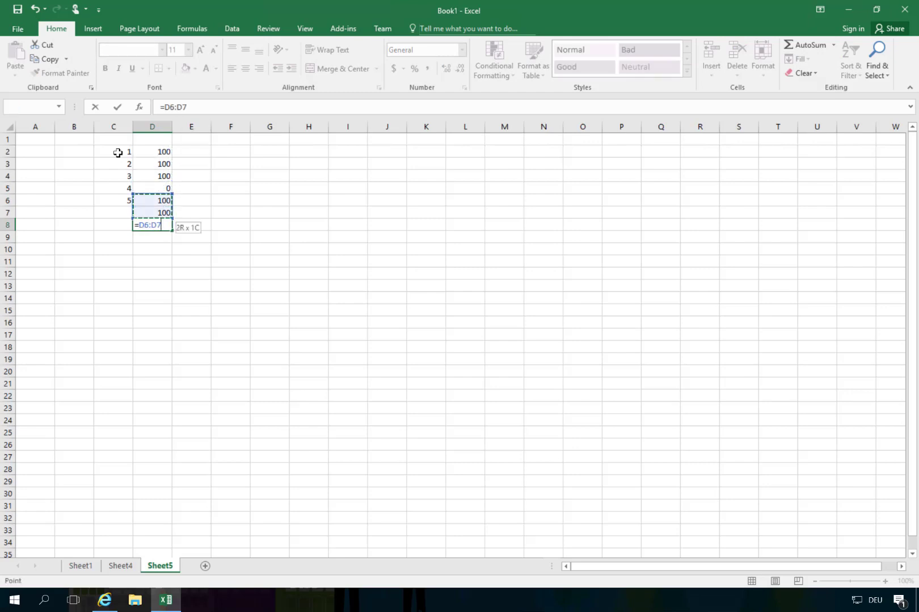
key("BackSpace")
key("BackSpace")
key("BackSpace")
key("BackSpace")
key("BackSpace")
- Complete the D8 formula as =SUM(D2:D6)/5 to average all five periods, and select that cell for review
type("Sum")
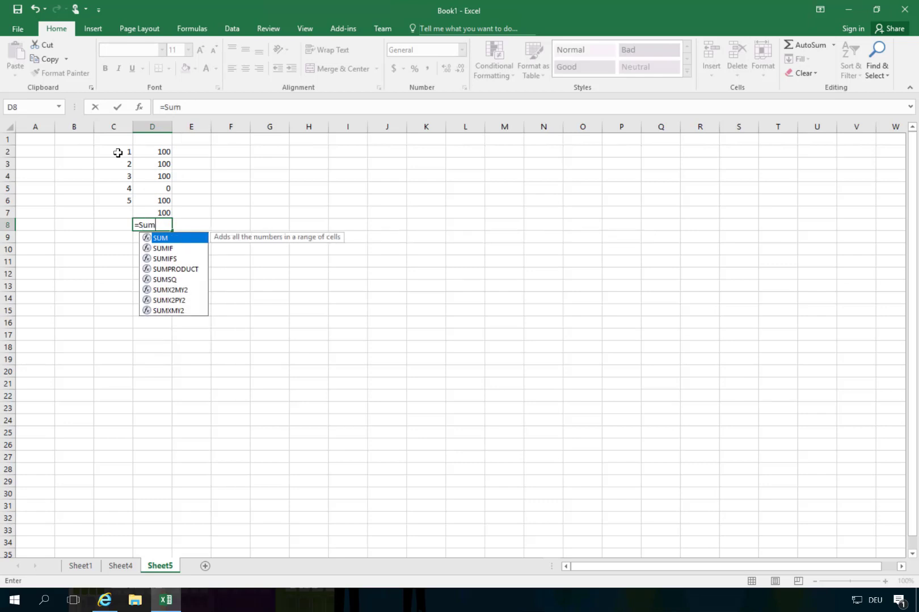
type("(")
key("Up")
key("Up")
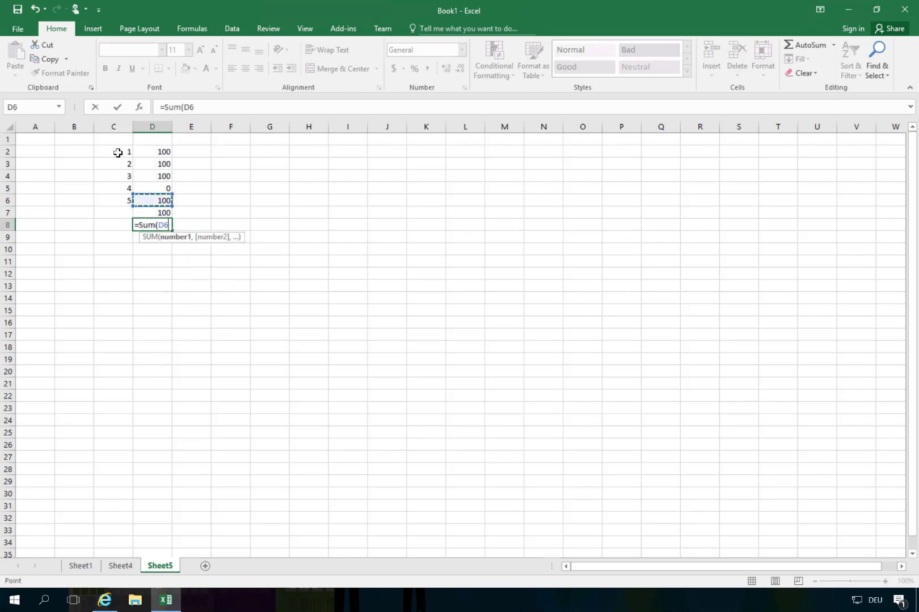
key("shift+Up")
key("shift+Up")
key("shift+Up")
key("shift+Up")
type(")")
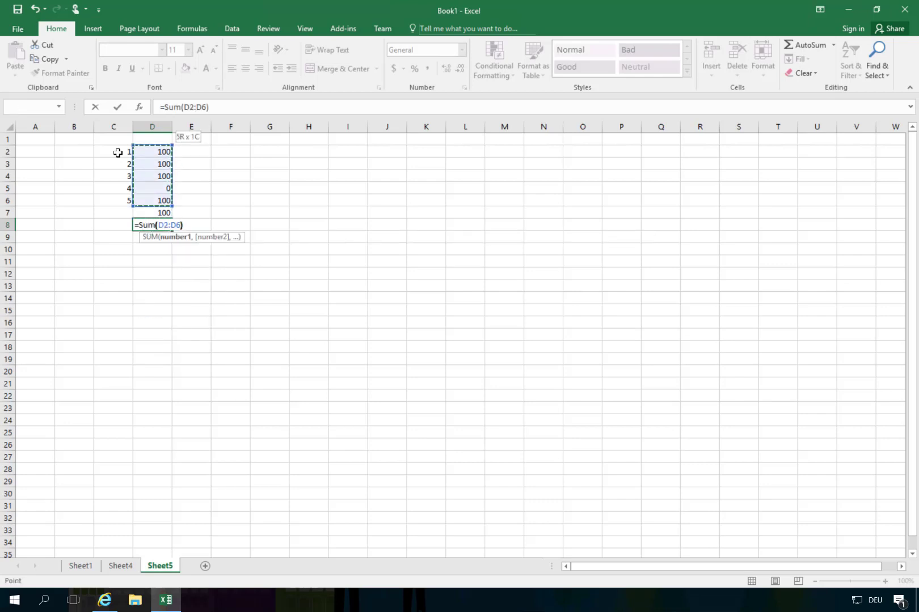
type("/5")
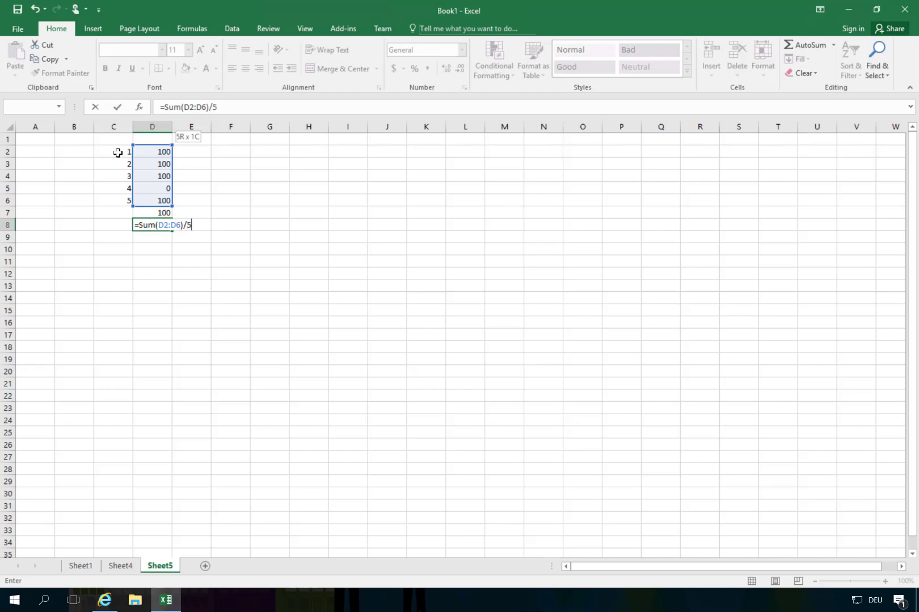
key("Return")
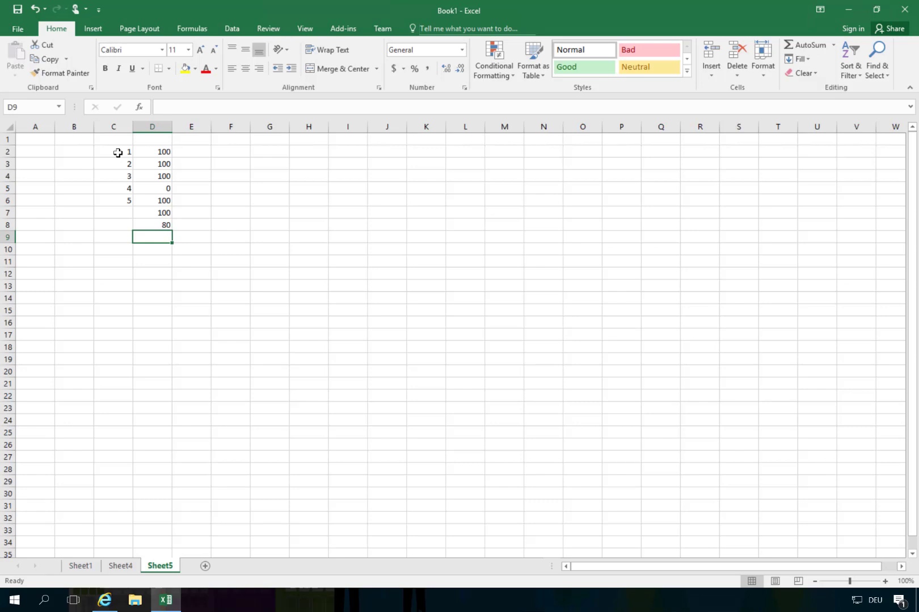
key("Up")
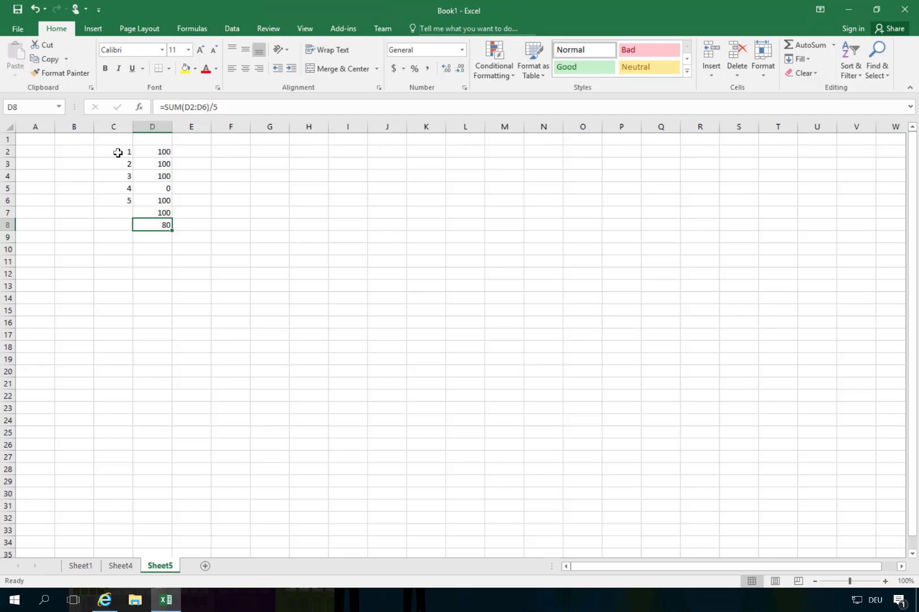
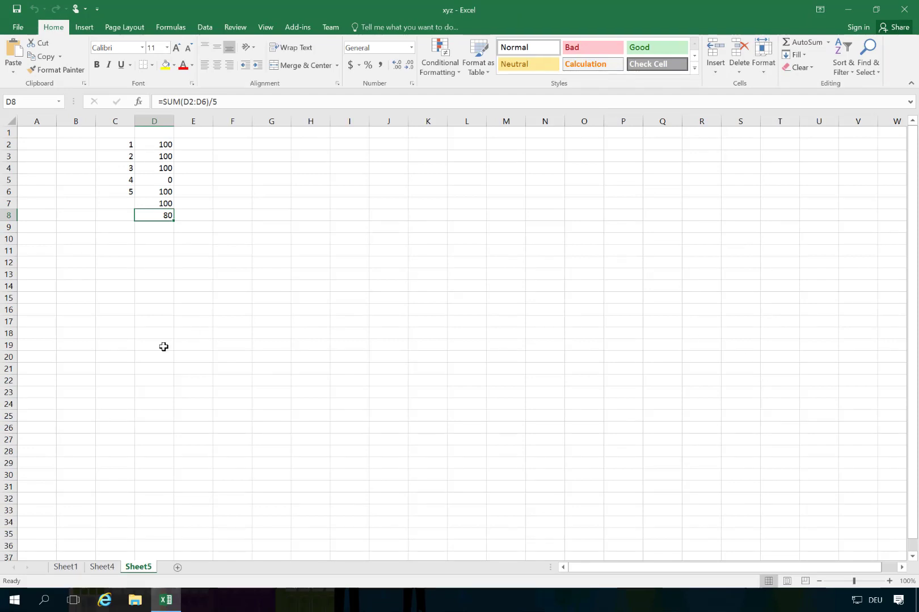
- Launch Power BI Desktop and open Internet Explorer
left_click(14, 600)
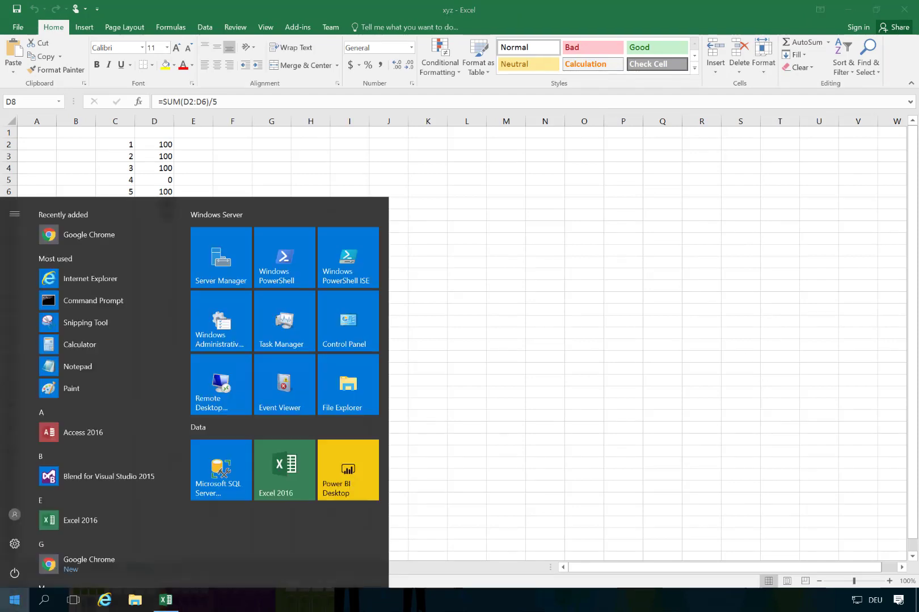
left_click(373, 466)
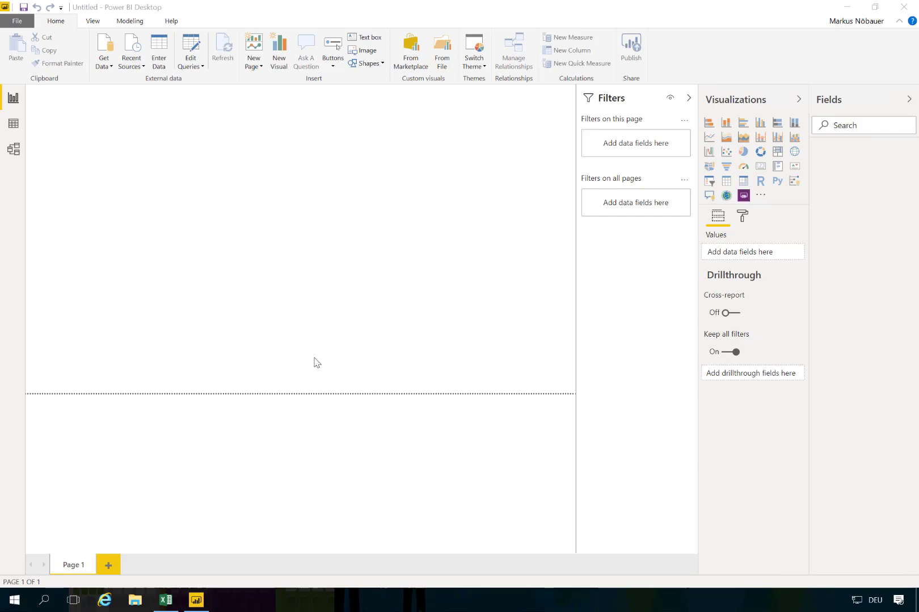
left_click(105, 601)
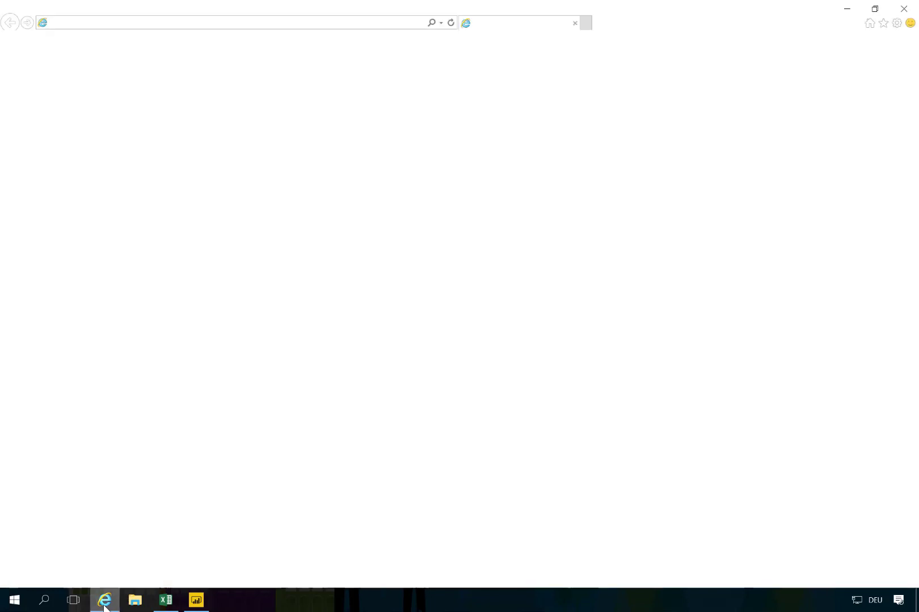
left_click(441, 23)
left_click(281, 37)
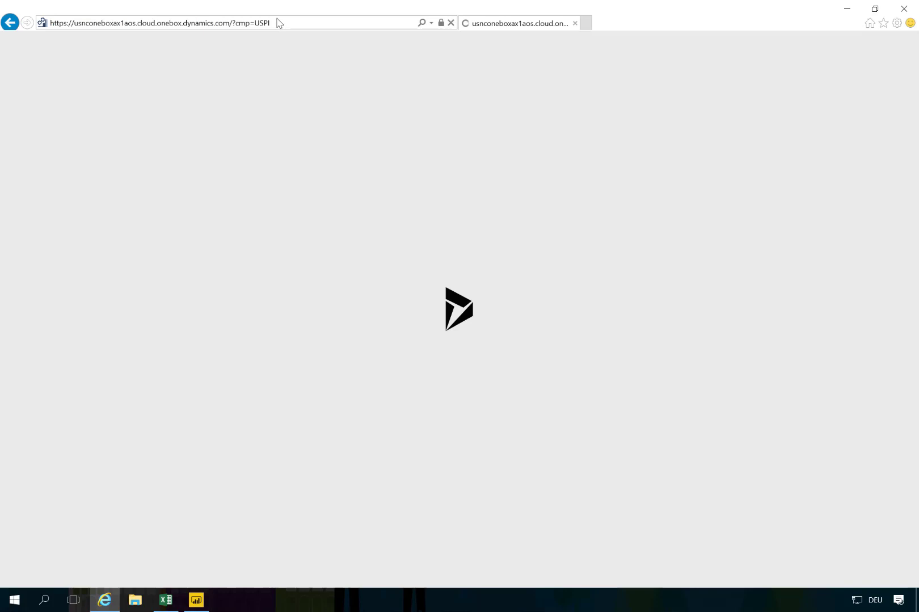
left_click(281, 23)
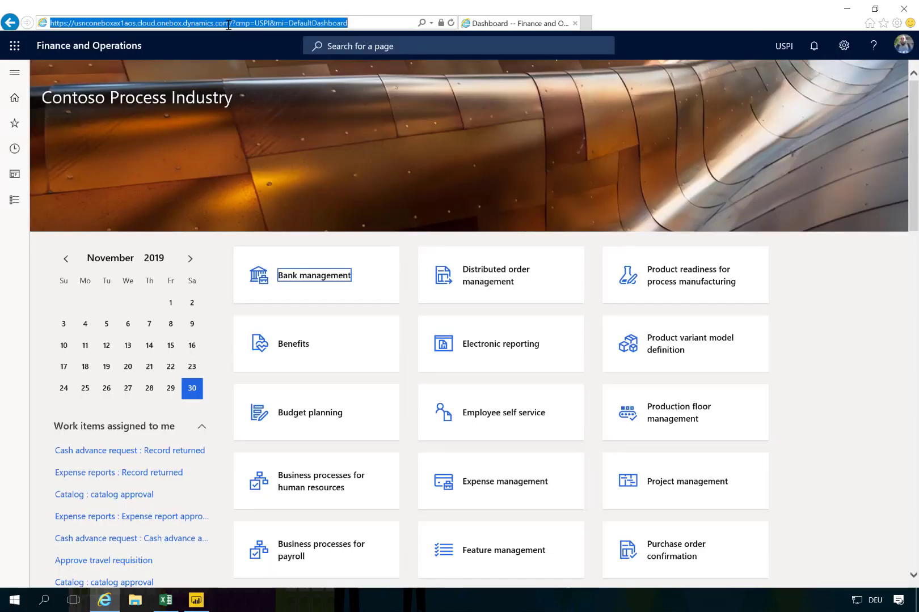
left_click(230, 24)
left_click_drag(231, 23, 2, 14)
key("ctrl+c")
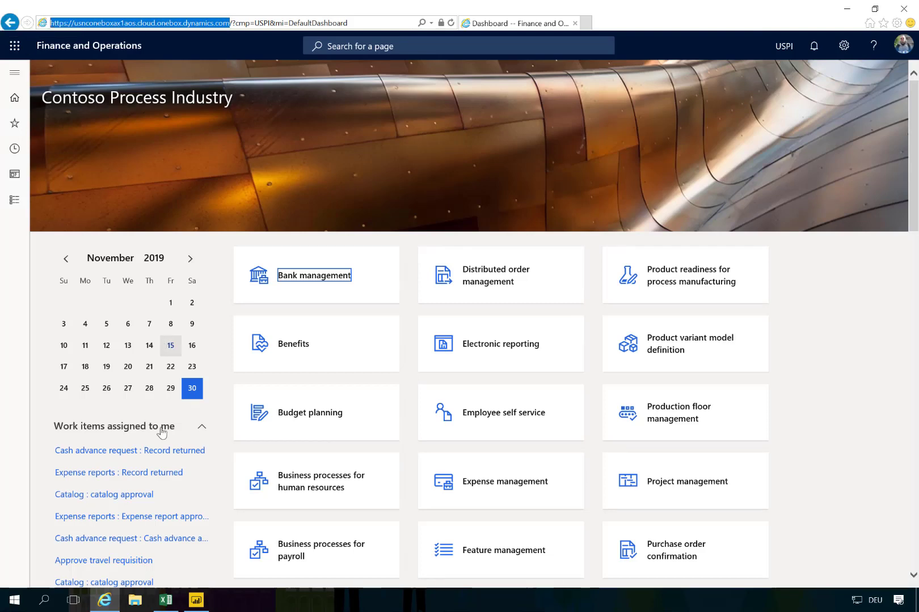
- In Power BI Desktop, connect to an OData feed at the copied URL plus /data/SalesInvoiceLines and open it for transformation
left_click(195, 600)
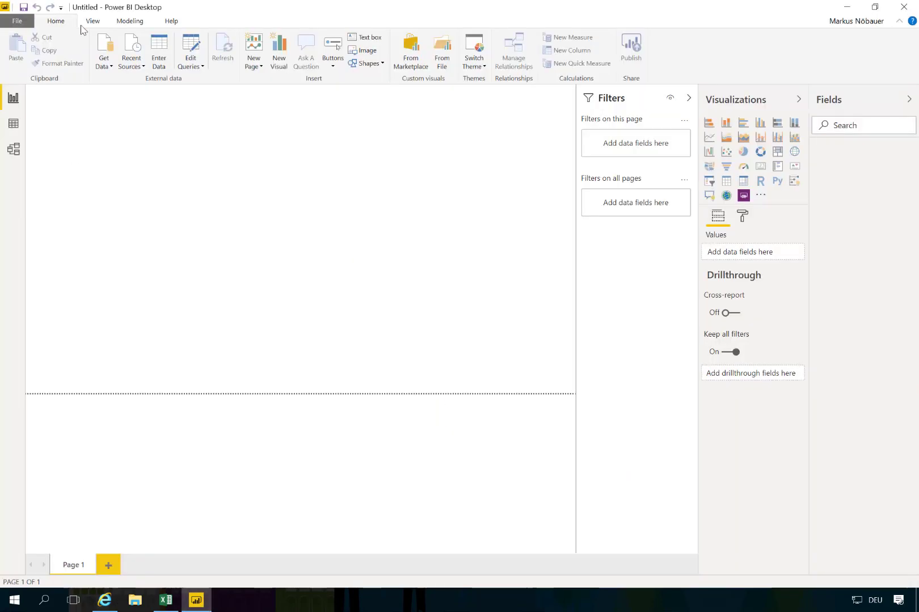
left_click(104, 61)
left_click(72, 290)
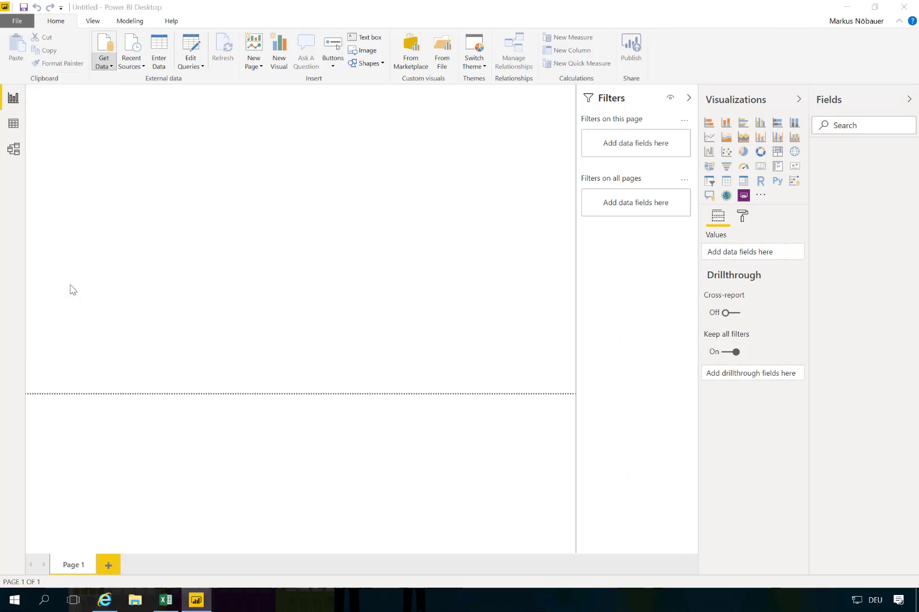
key("ctrl+v")
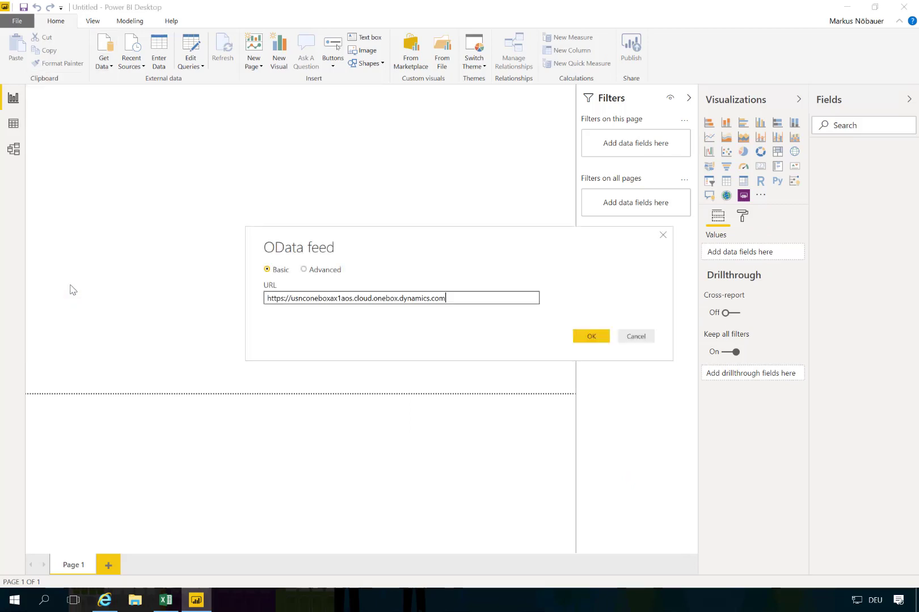
type("/data/SalesInvoiceLines")
key("Return")
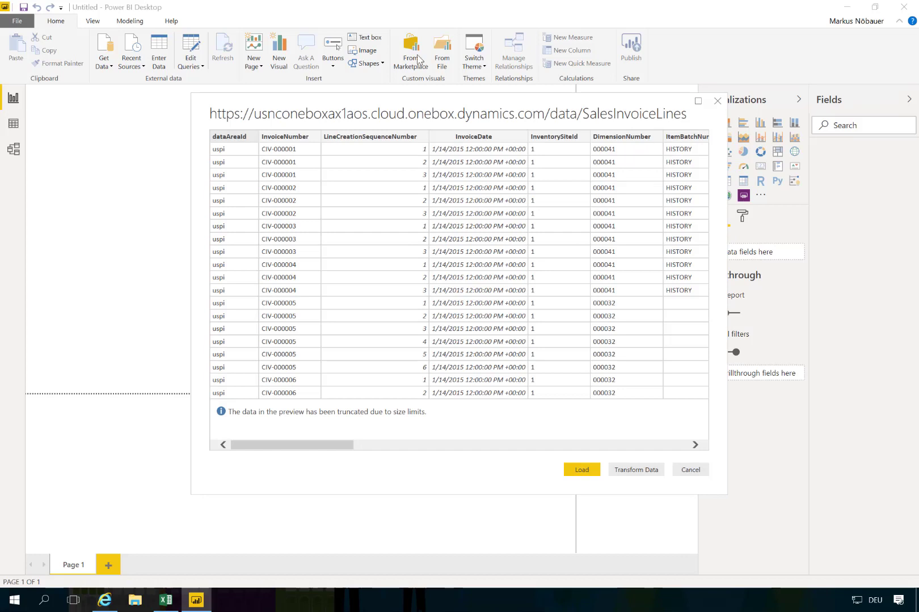
left_click(637, 470)
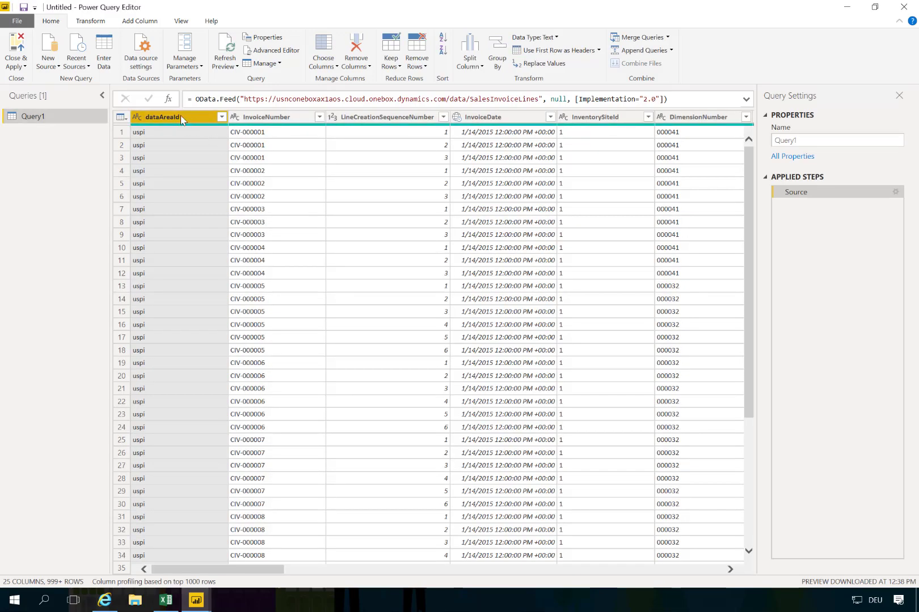
- Remove the dataAreaId, InvoiceNumber and LineCreationSequenceNumber columns from Query1
key("Delete")
key("Delete")
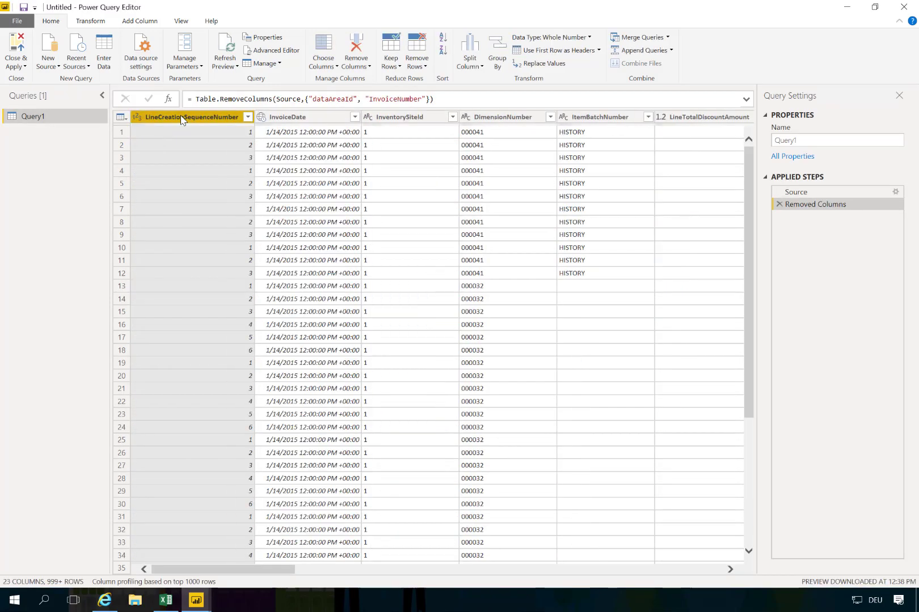
key("Delete")
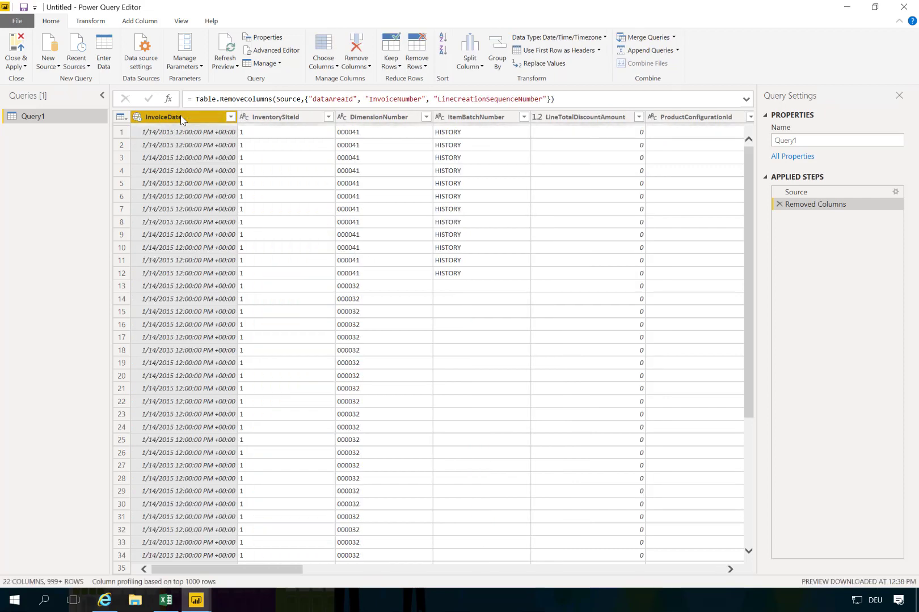
- Keep InvoiceDate and remove the columns from InventorySiteId through ProductNumber, including the tax, discount, currency and size columns
key("Right")
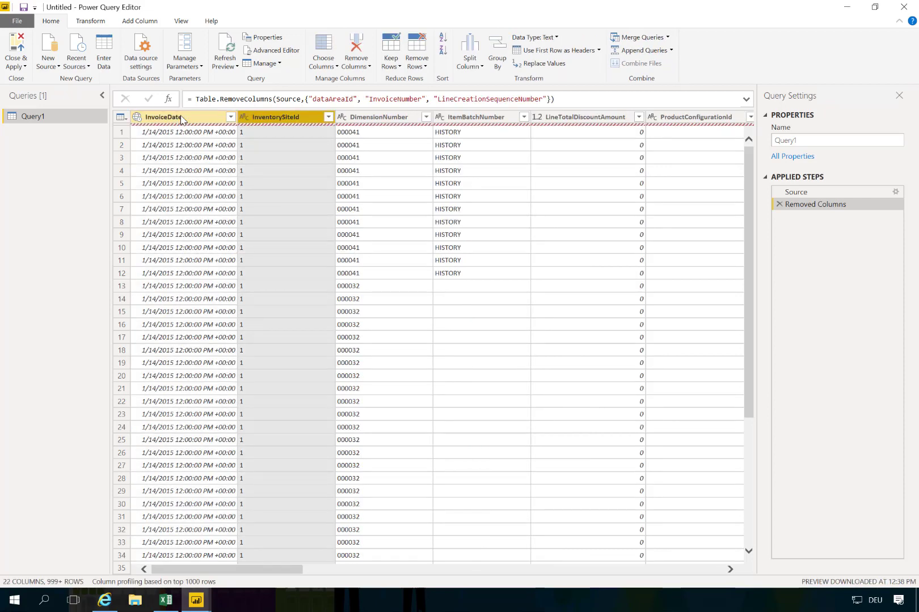
key("Delete")
key("Delete")
key("Delete")
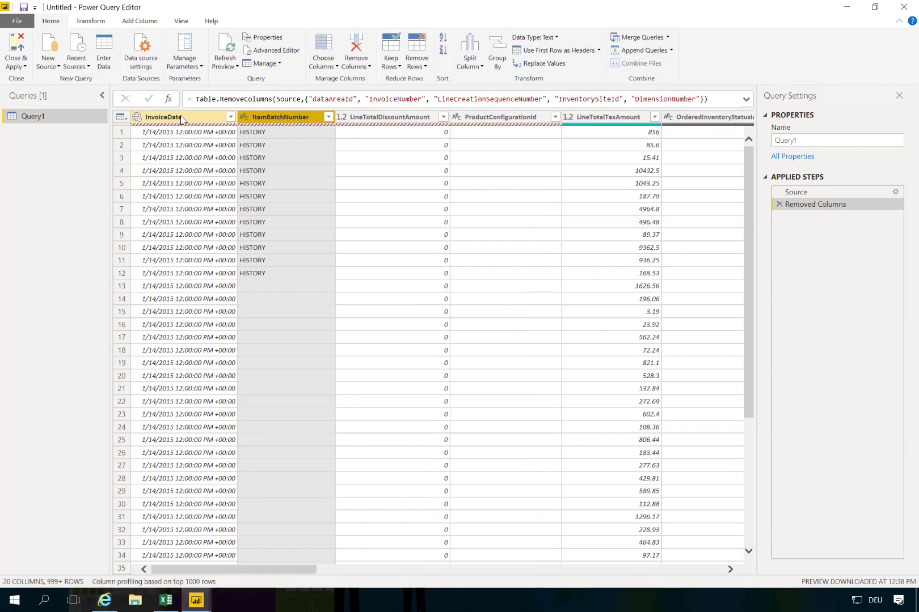
key("Delete")
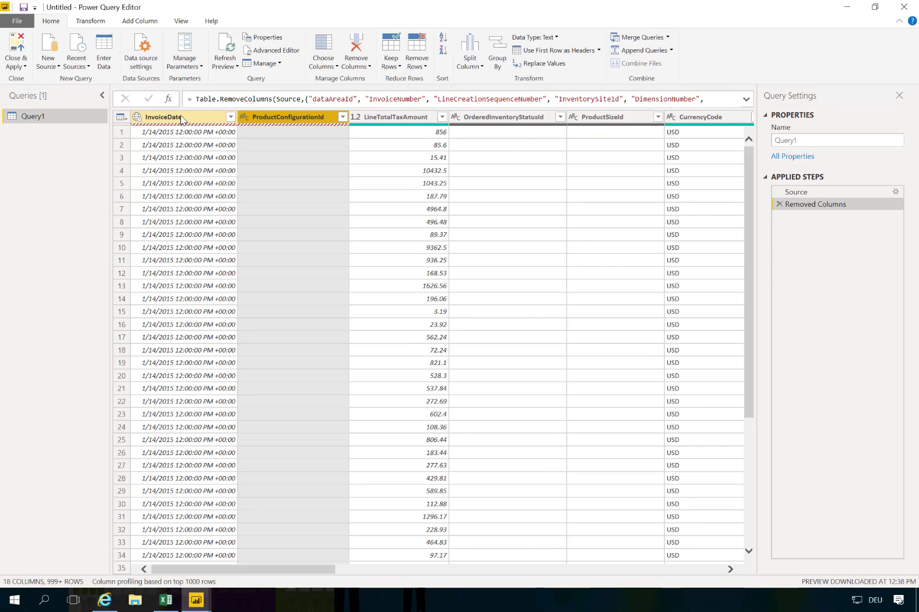
key("Delete")
key("Delete")
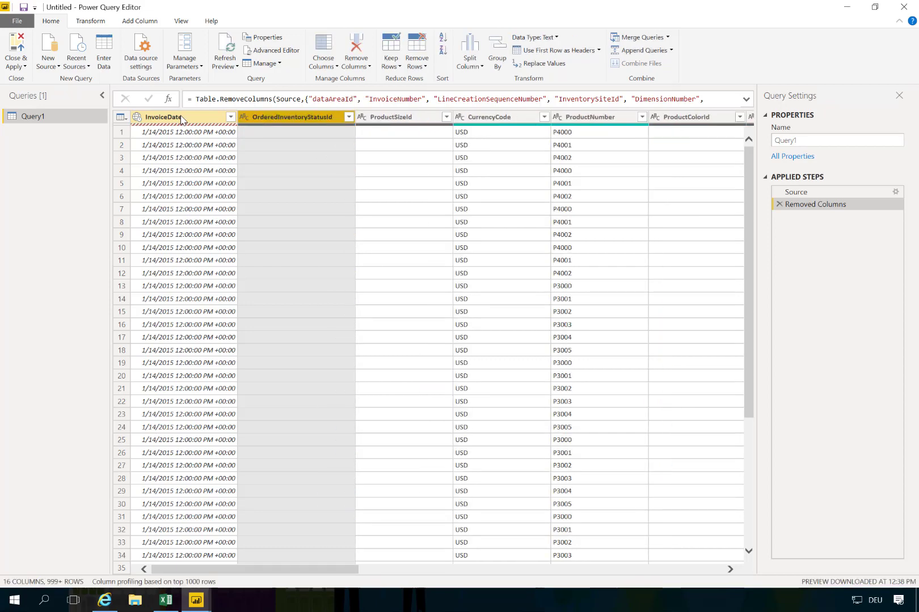
key("Delete")
key("Delete")
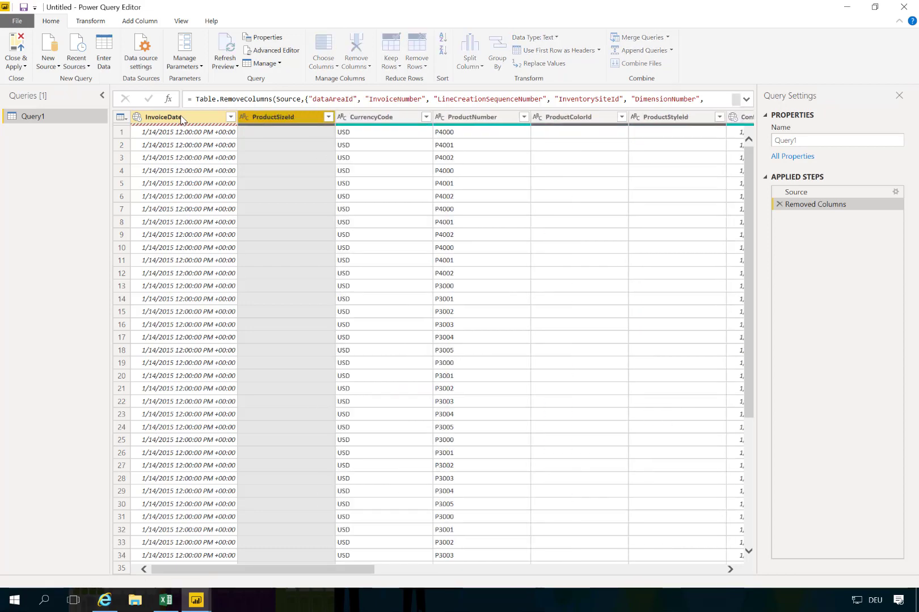
key("Delete")
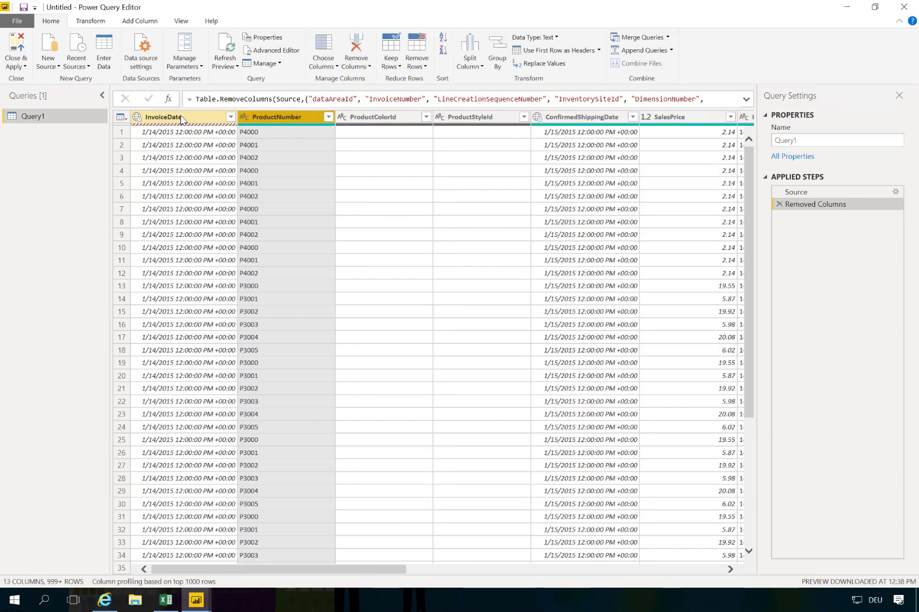
key("Delete")
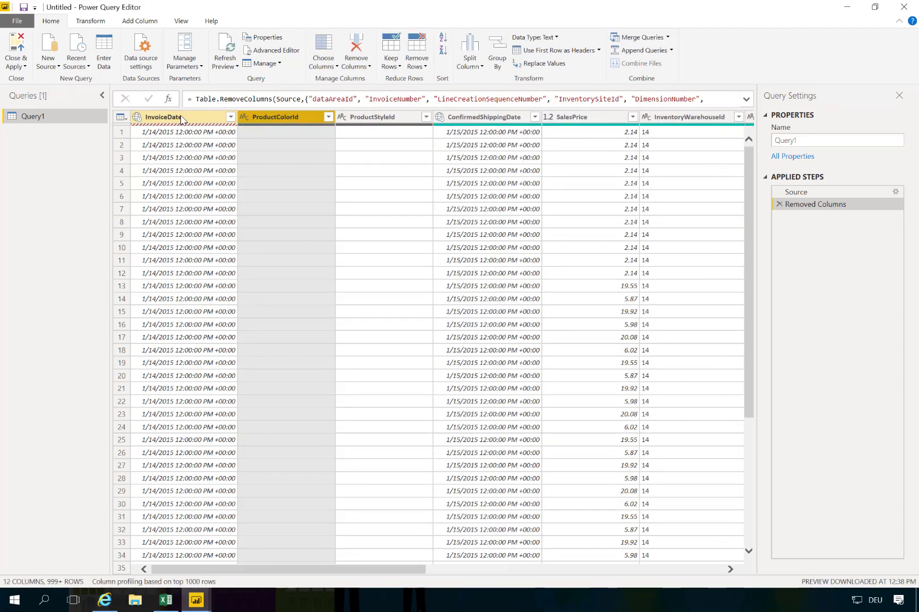
- Remove the columns from ProductColorId through ProductDescription as well as LineAmount, keeping InvoicedQuantity and ProductName
key("Delete")
key("Delete")
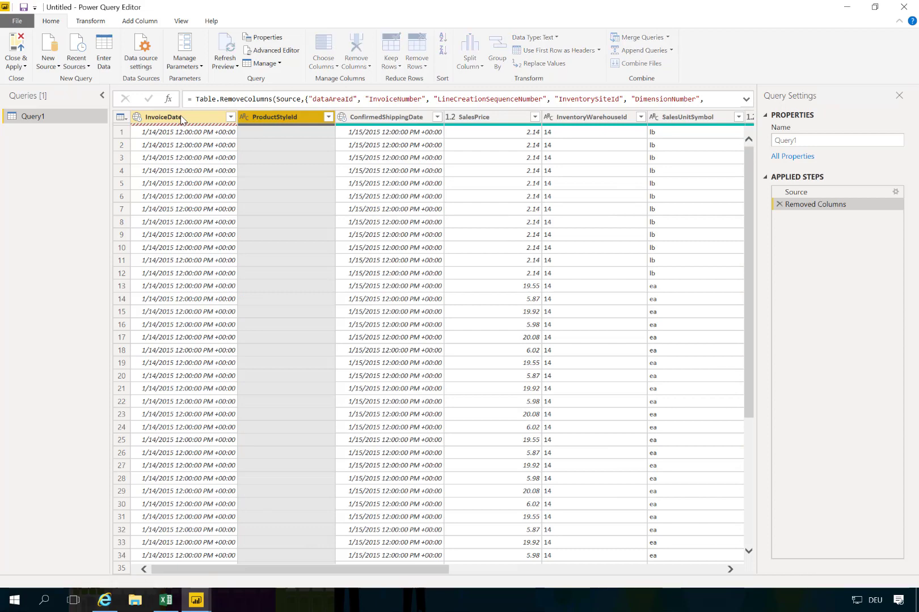
key("Delete")
key("Delete")
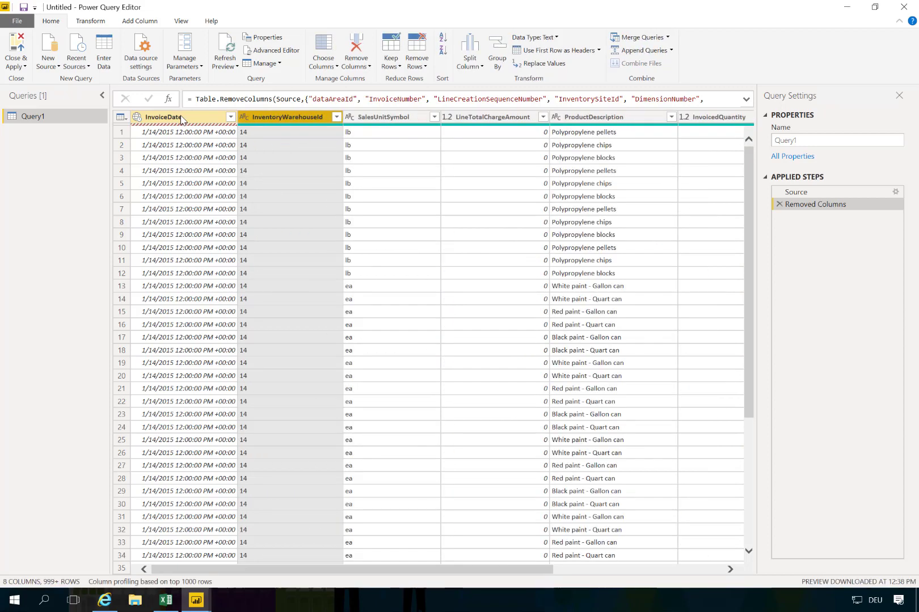
key("Delete")
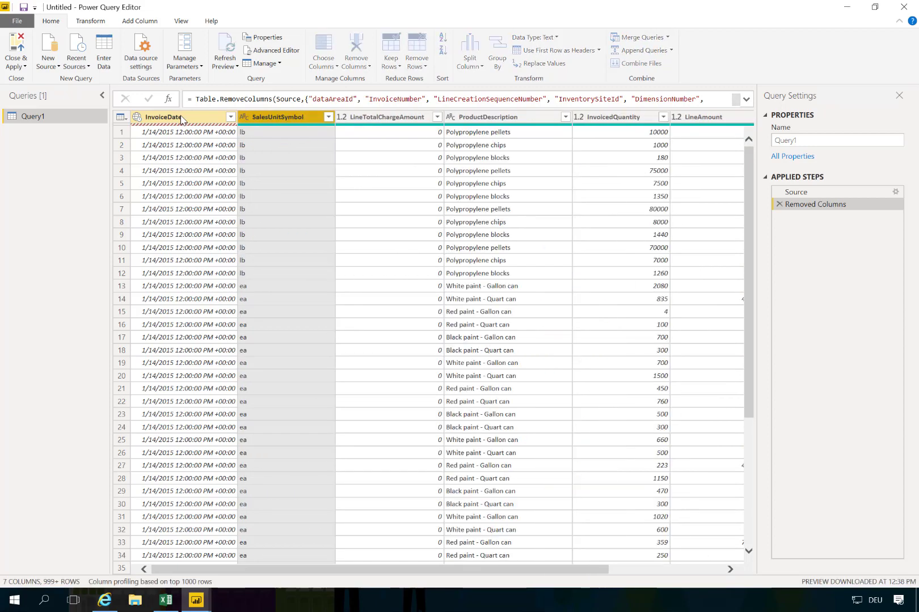
key("Delete")
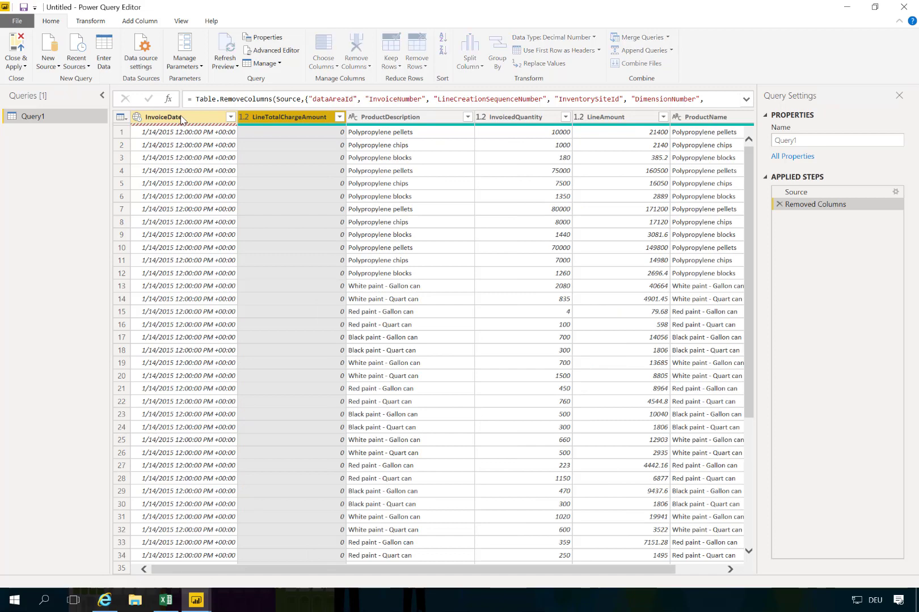
key("Delete")
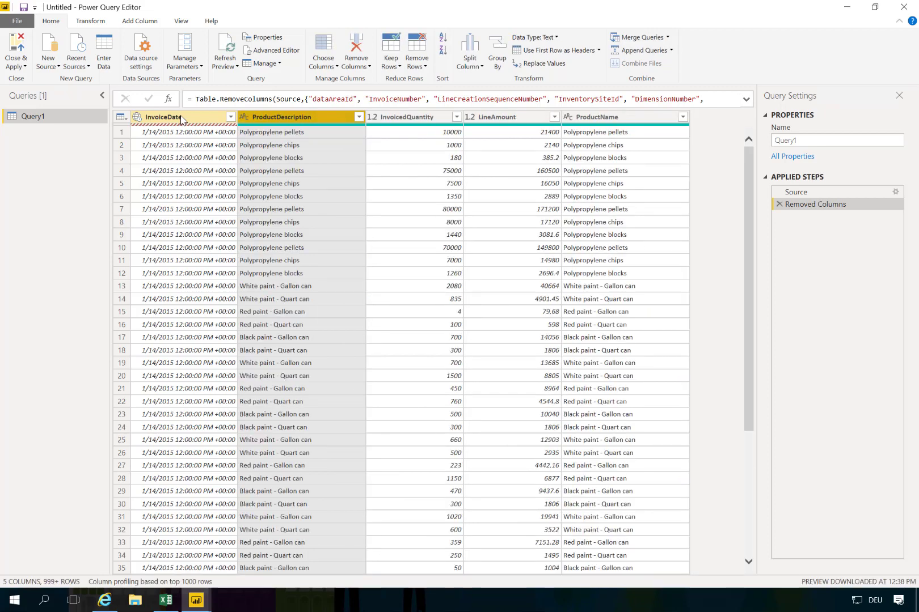
key("Delete")
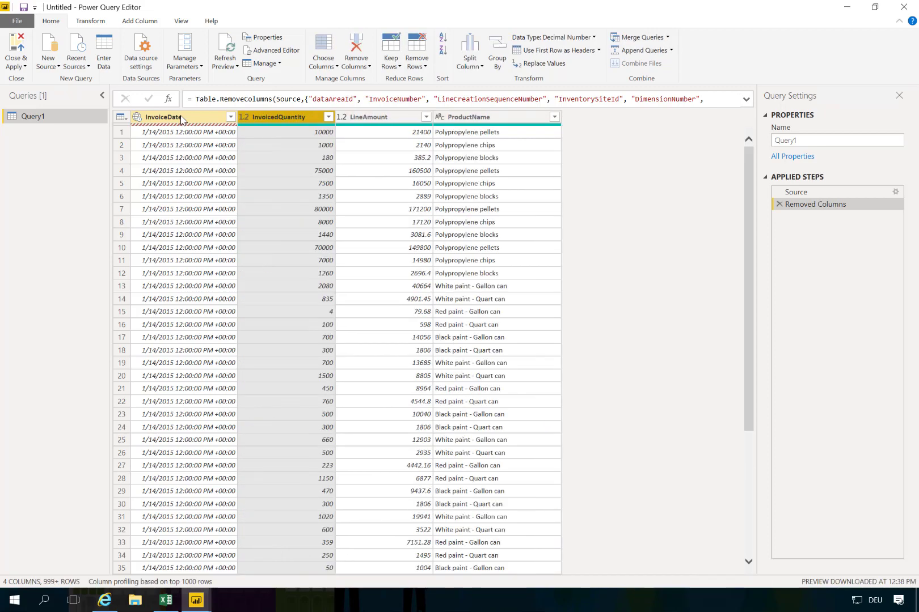
key("Right")
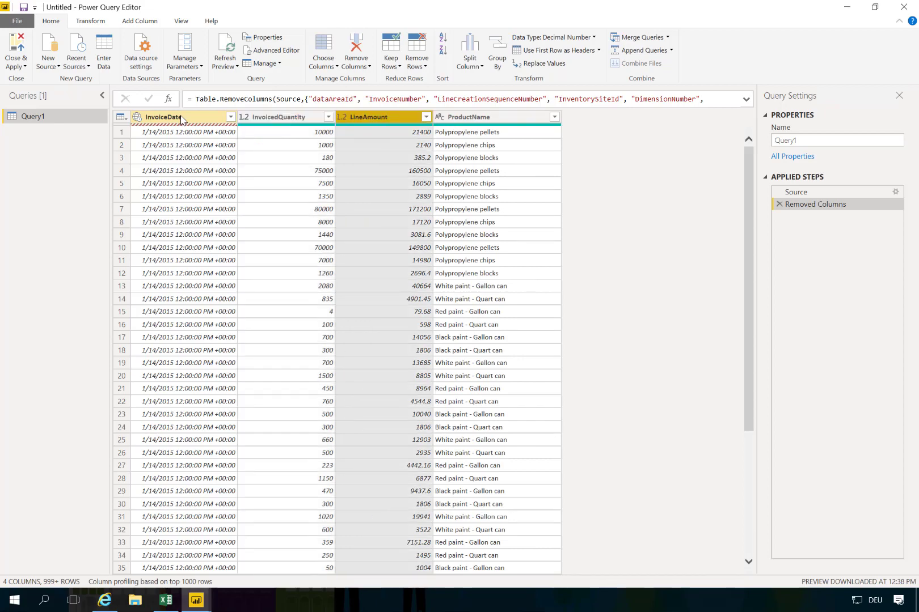
key("Delete")
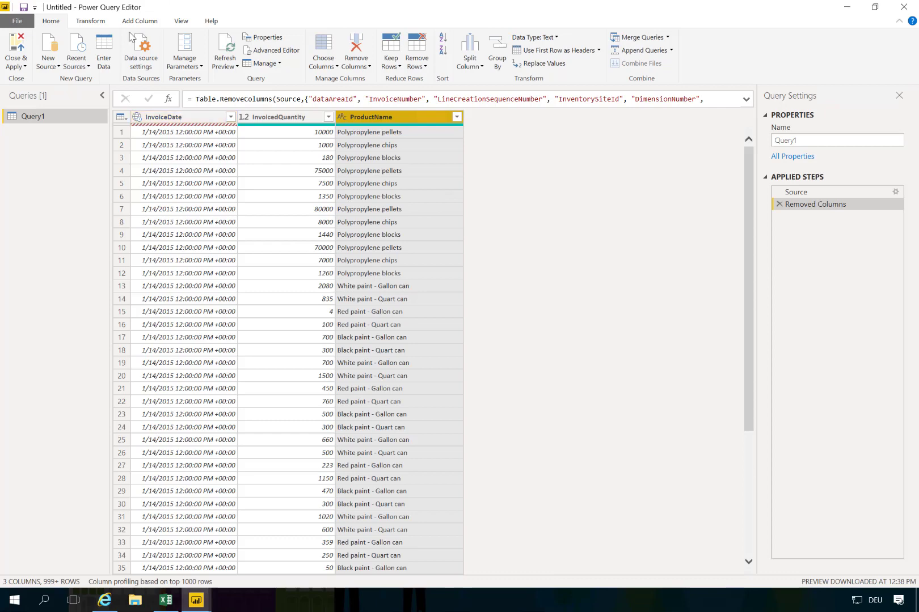
- Add a custom column named Year with the formula Date.Year([InvoiceDate])
left_click(101, 24)
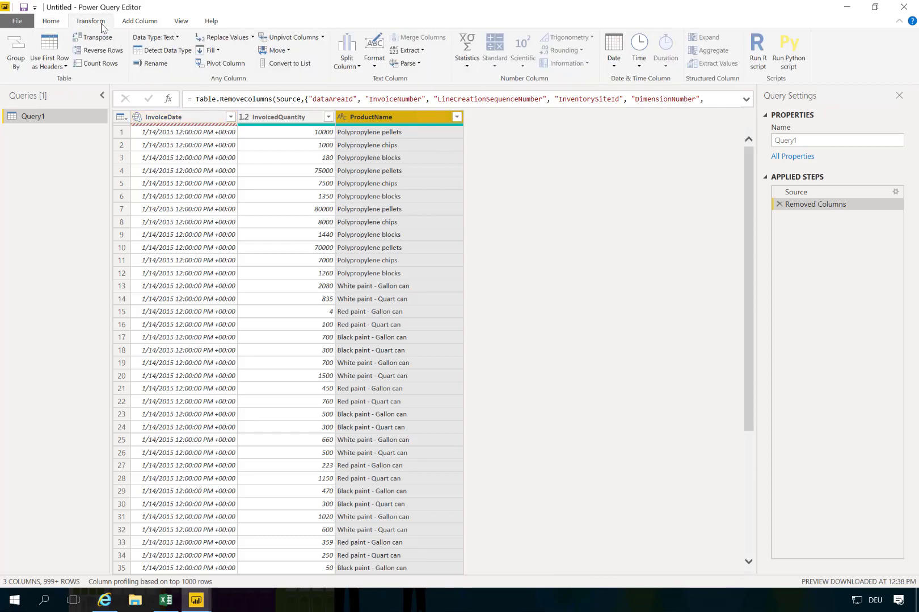
left_click(141, 22)
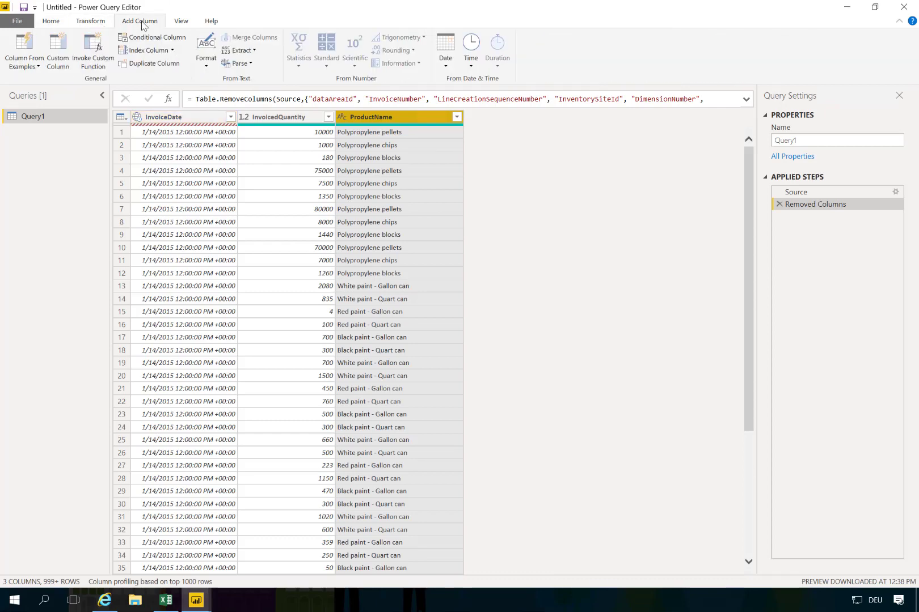
left_click(57, 55)
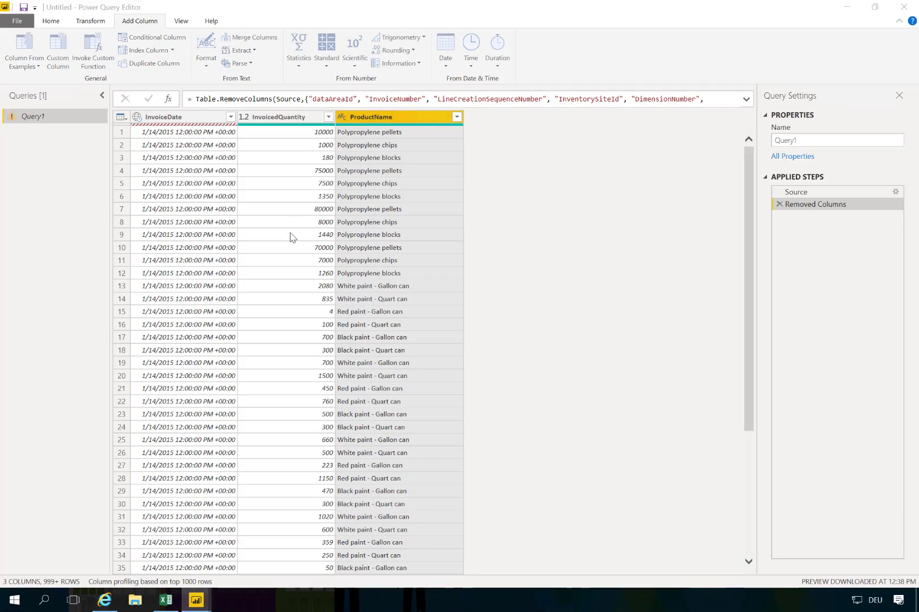
left_click(296, 235)
double_click(296, 234)
type("Year")
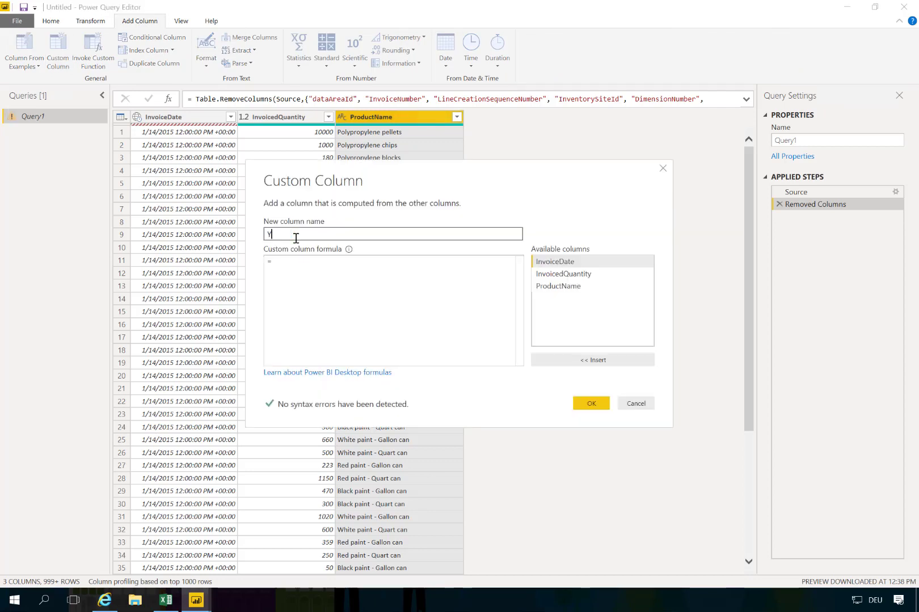
left_click(303, 263)
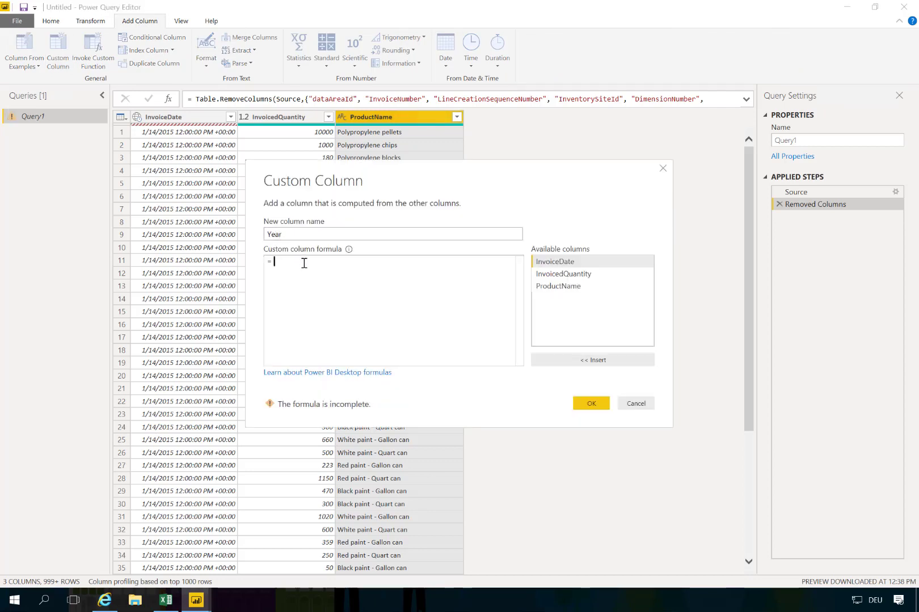
type("D")
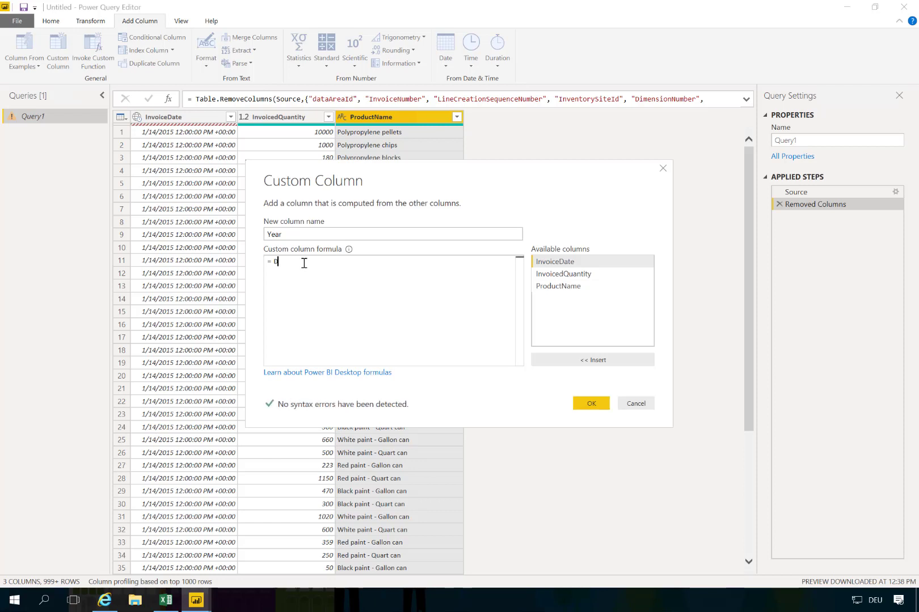
type("ate.Year(")
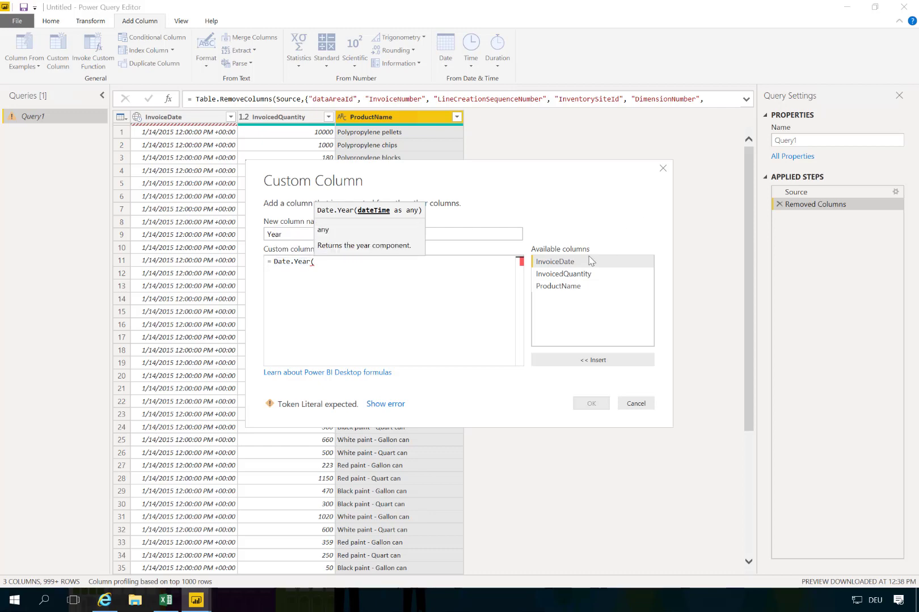
left_click(567, 262)
double_click(573, 262)
type(")")
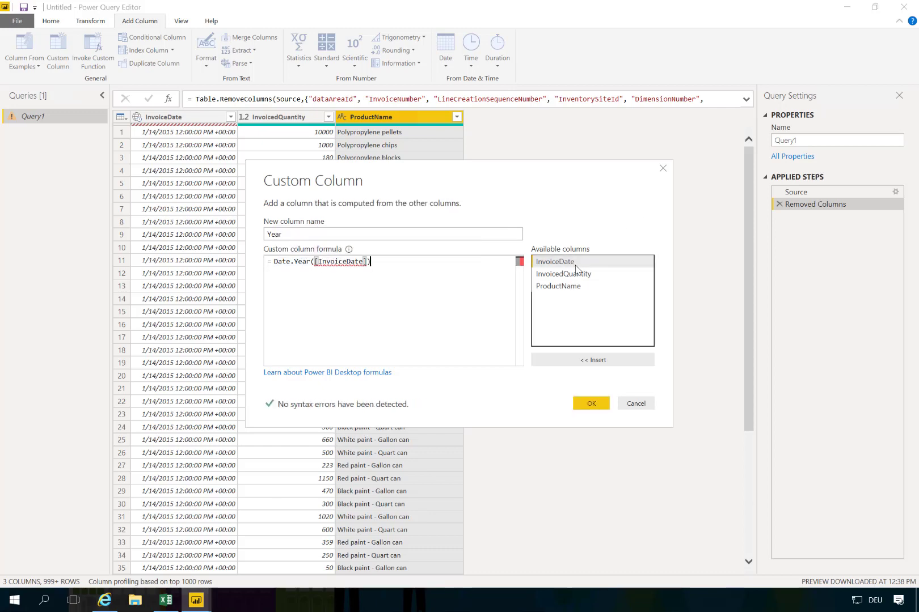
left_click(590, 404)
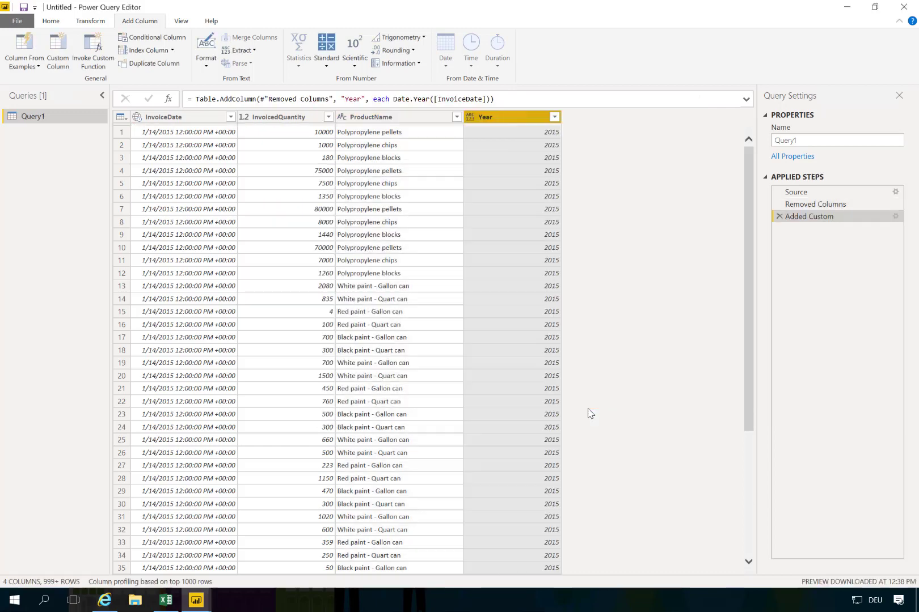
- Add a custom column named Month with the formula Date.Month([InvoiceDate]) and remove the InvoiceDate column
left_click(49, 57)
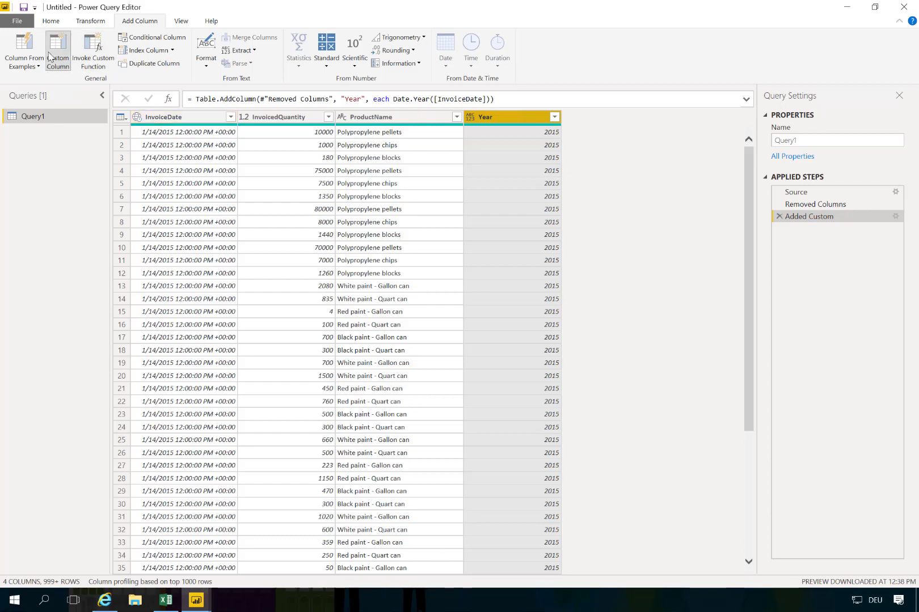
double_click(280, 234)
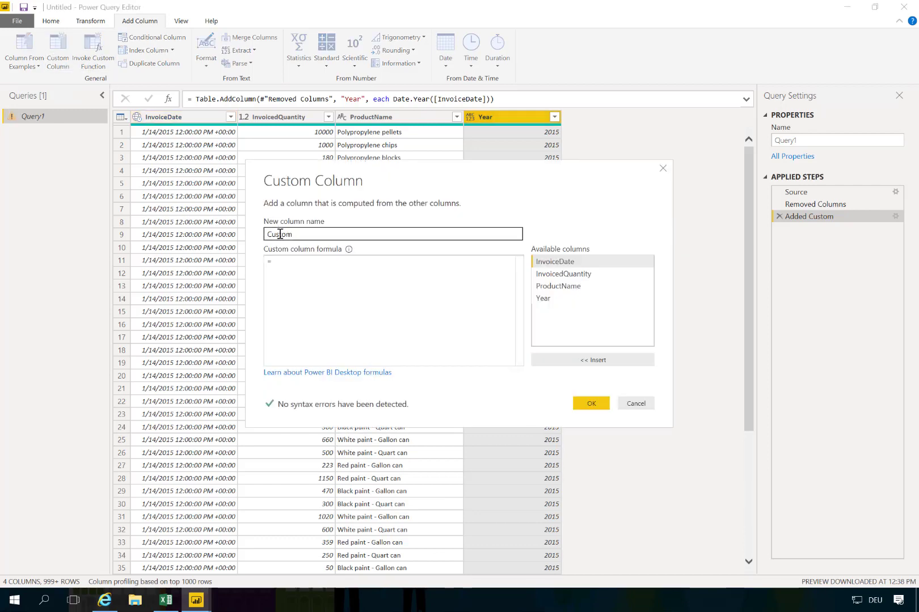
type("Month")
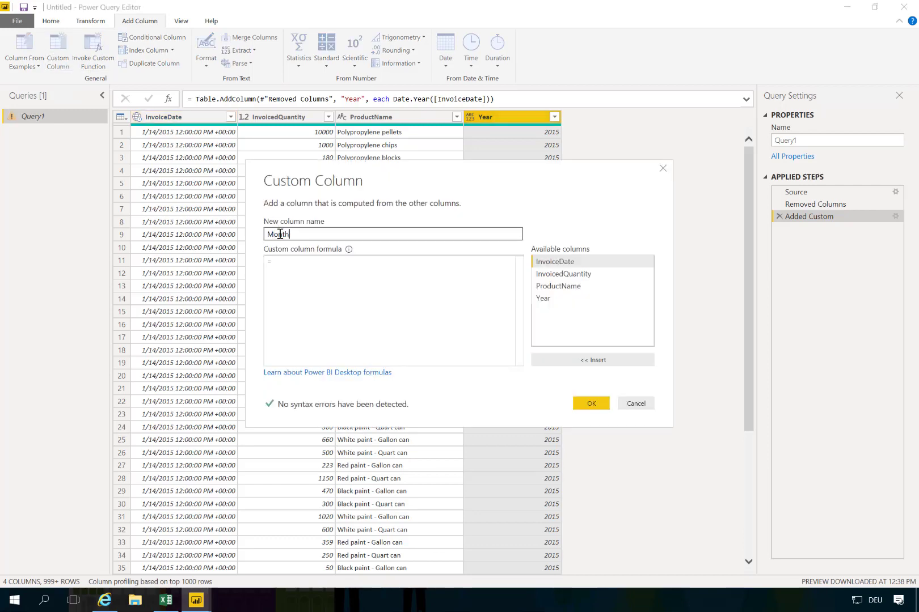
left_click(295, 261)
type("Date.Mont")
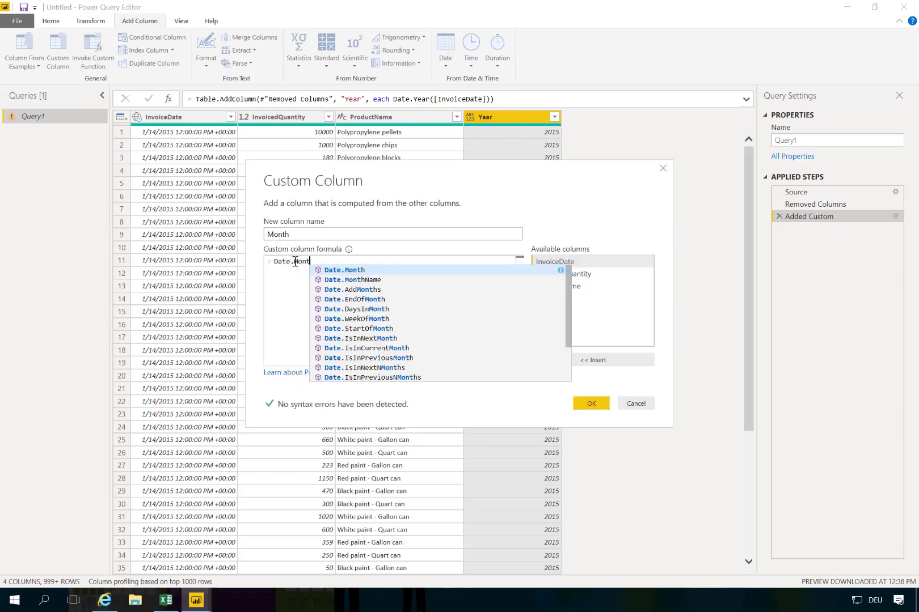
key("Tab")
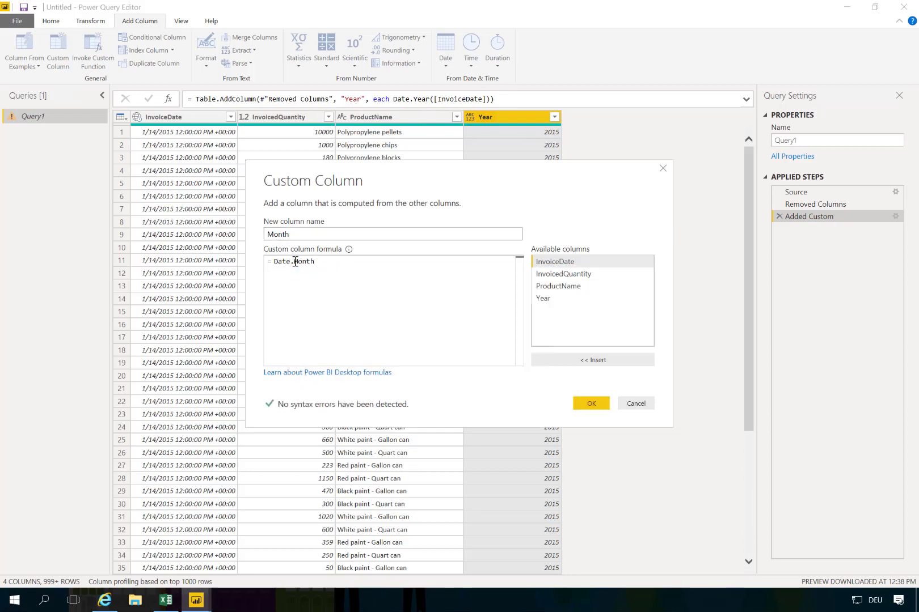
type("(")
double_click(604, 263)
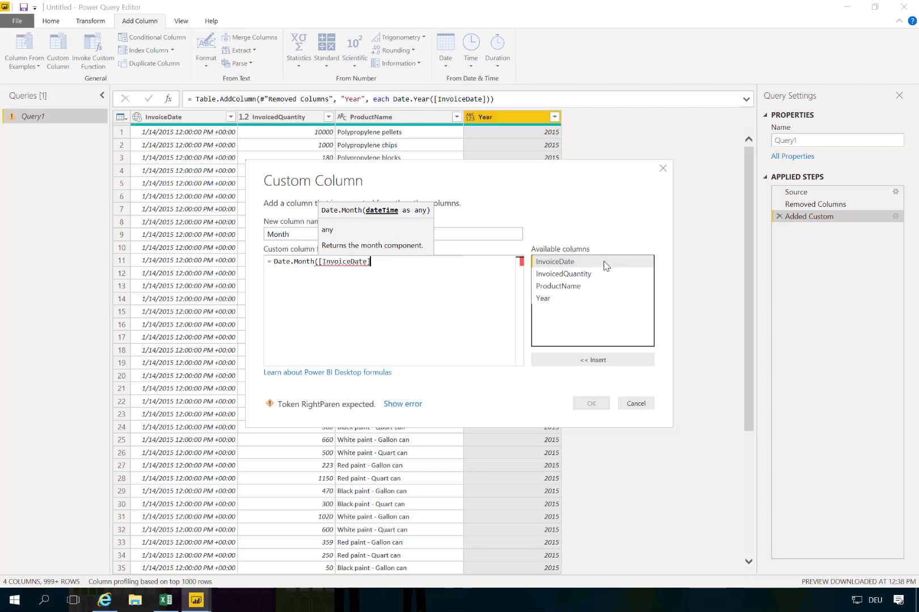
type(")")
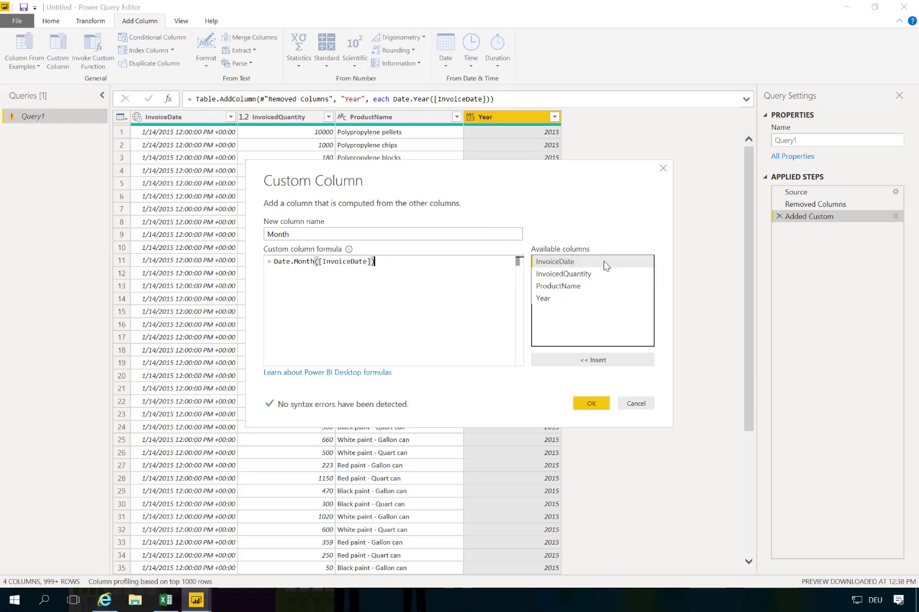
left_click(602, 404)
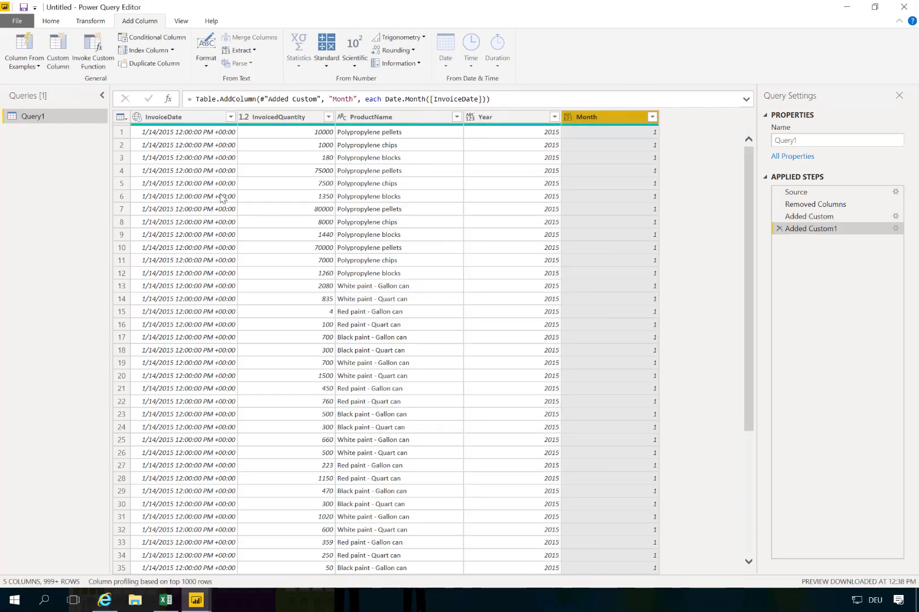
left_click(173, 118)
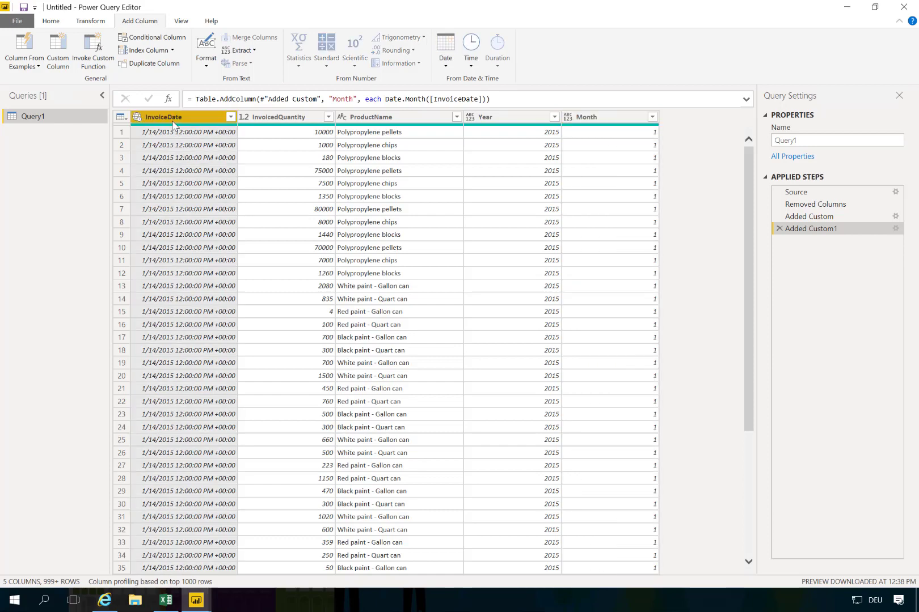
key("Delete")
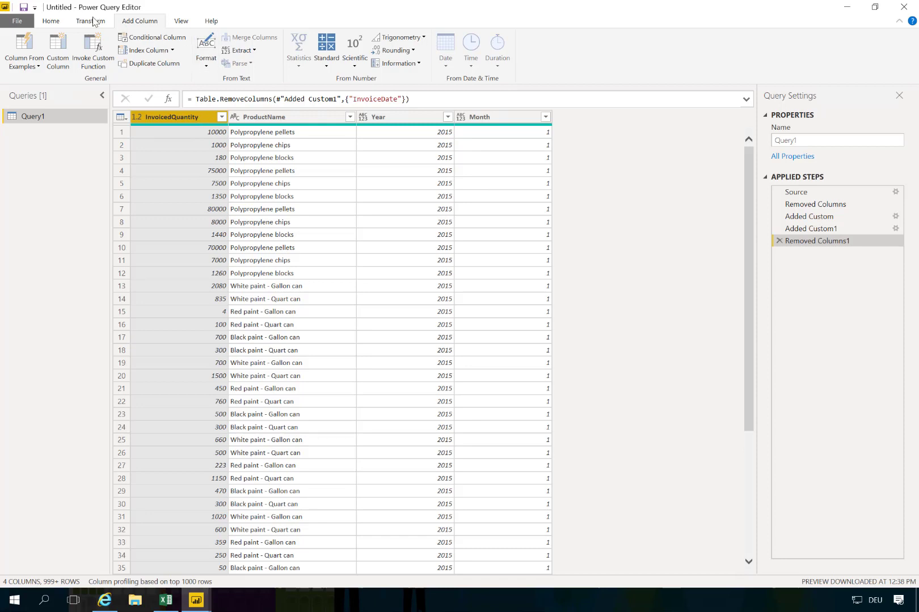
- Group the rows by ProductName, Year and Month, with a new column named Qty that sums InvoicedQuantity
left_click(46, 21)
left_click(85, 21)
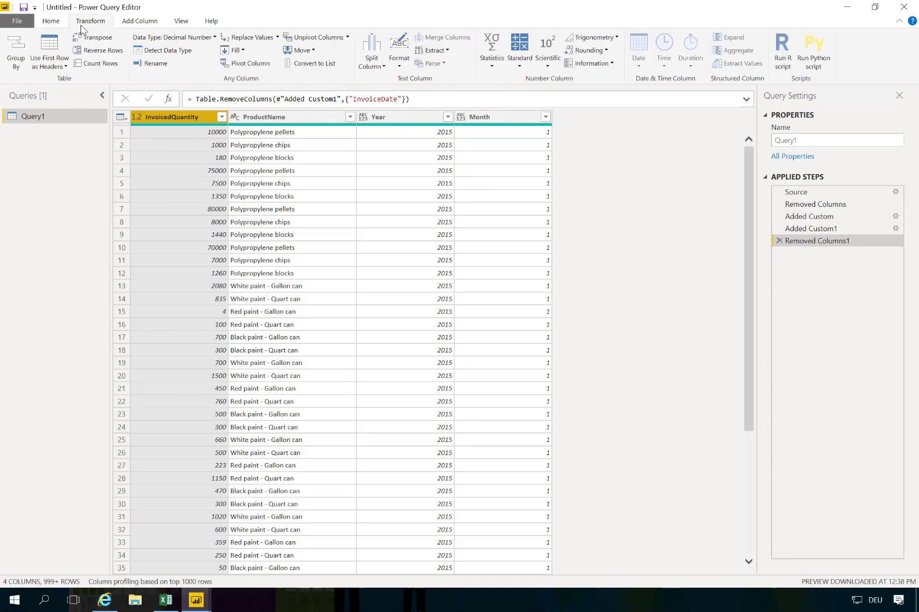
left_click(291, 117)
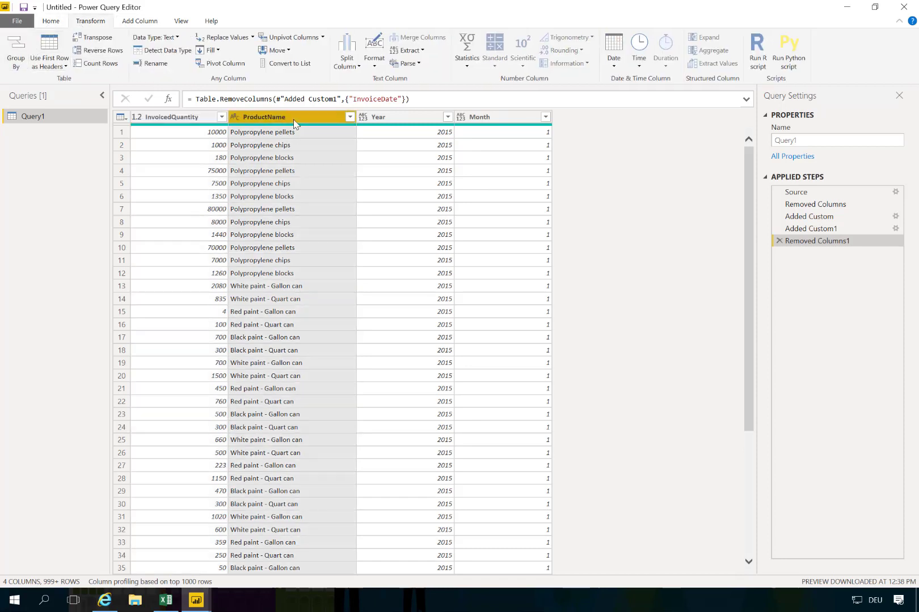
left_click(415, 115, "ctrl")
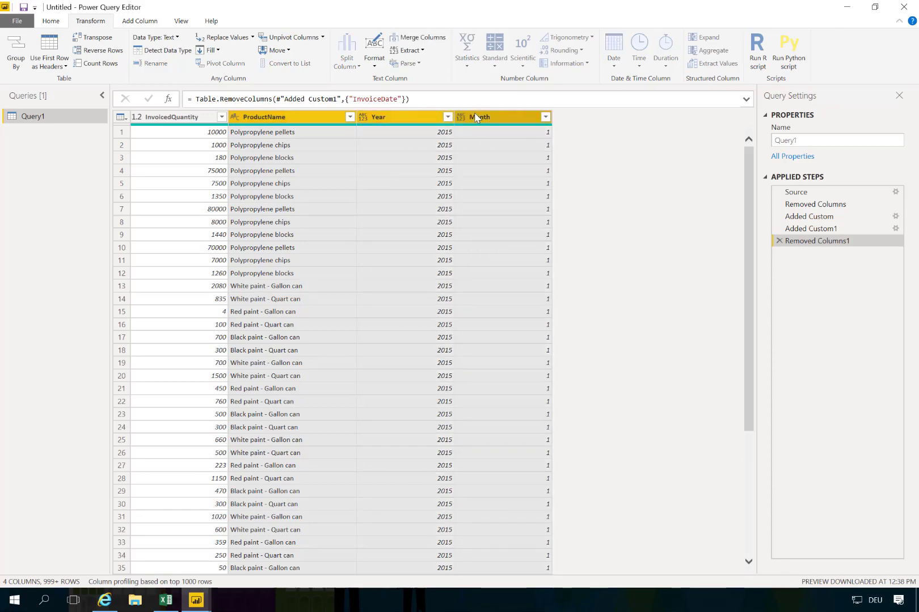
left_click(17, 54)
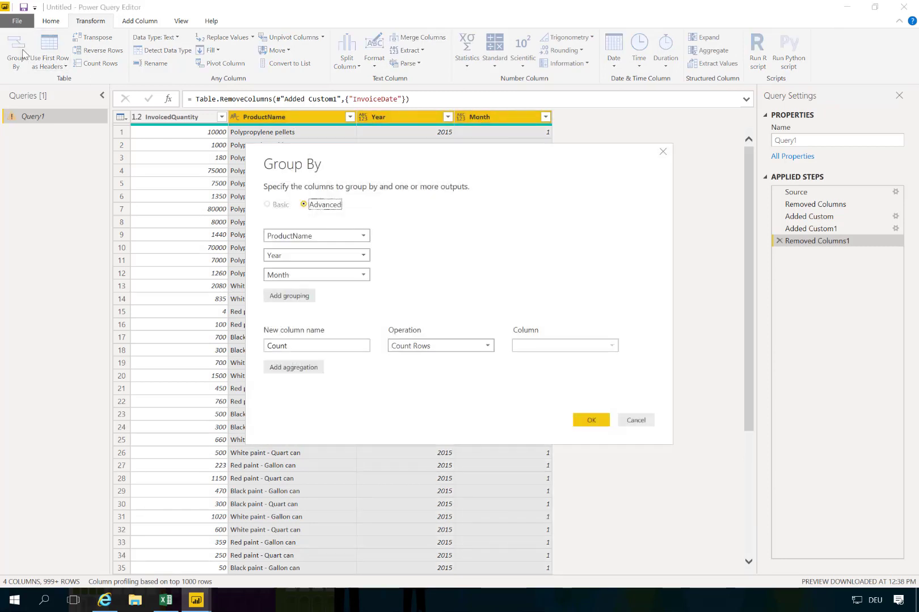
double_click(318, 346)
type("Qty")
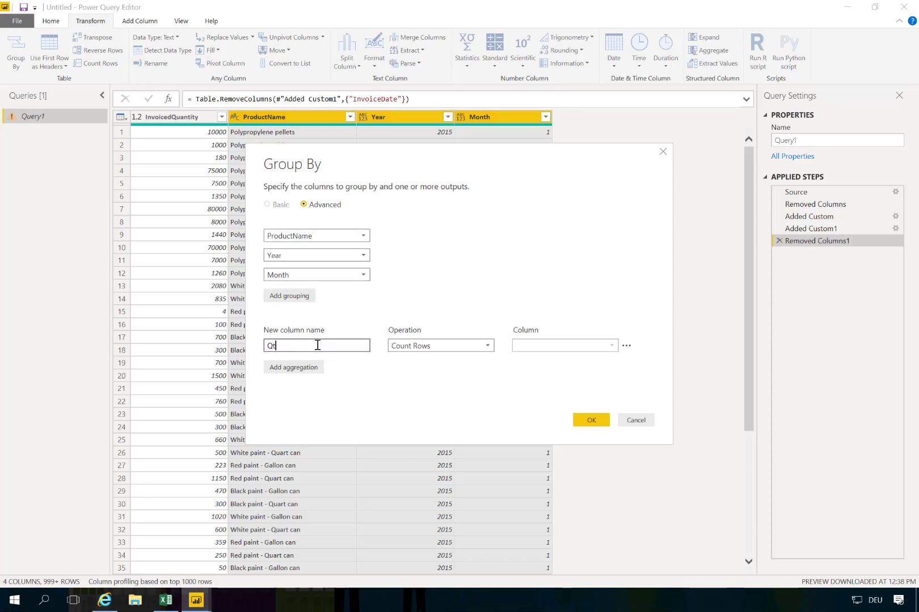
left_click(422, 350)
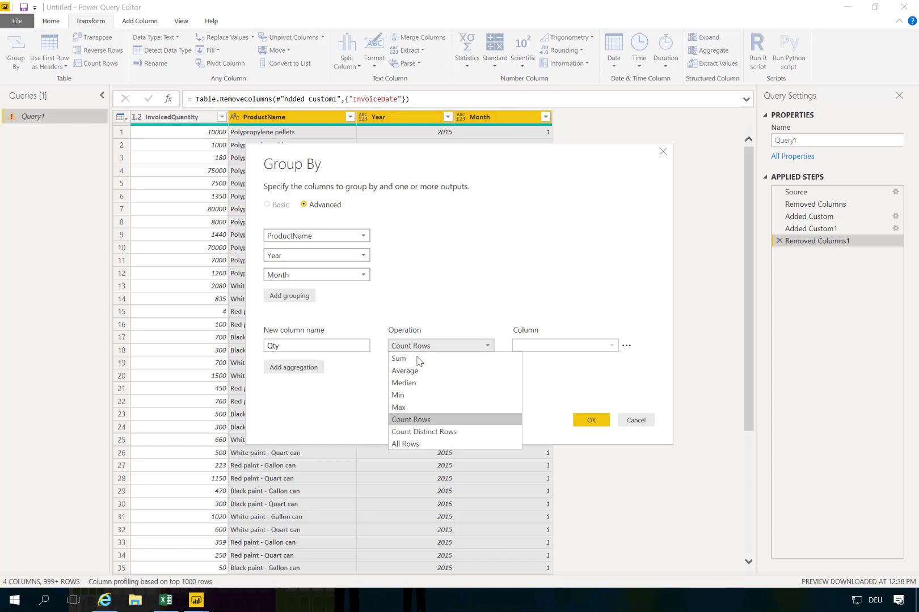
left_click(421, 359)
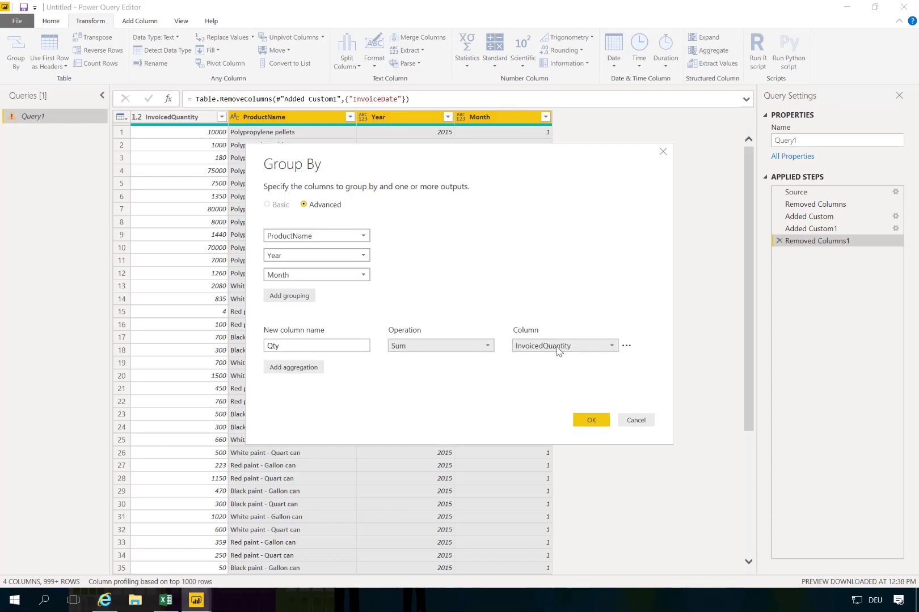
left_click(589, 422)
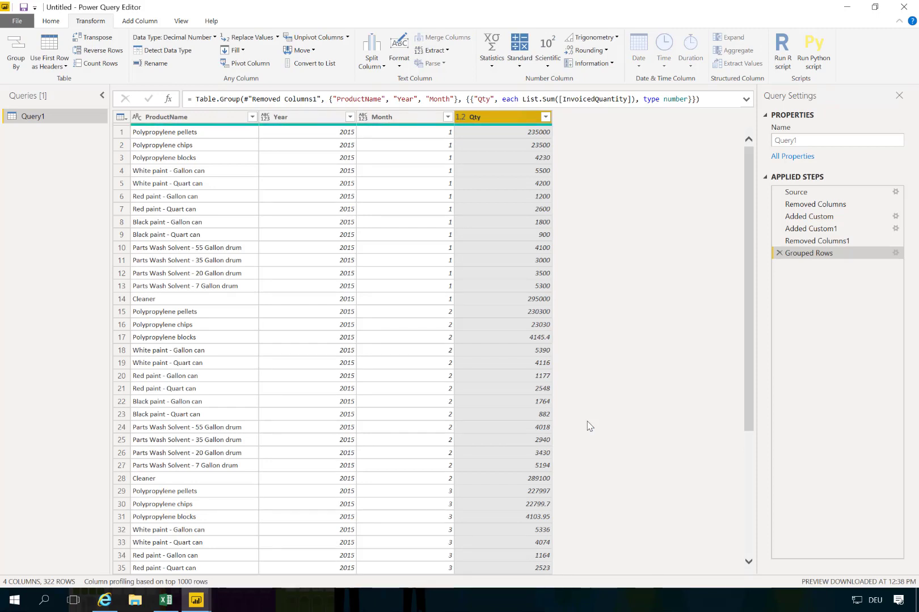
- Rename Query1 as Demand
left_click(815, 141)
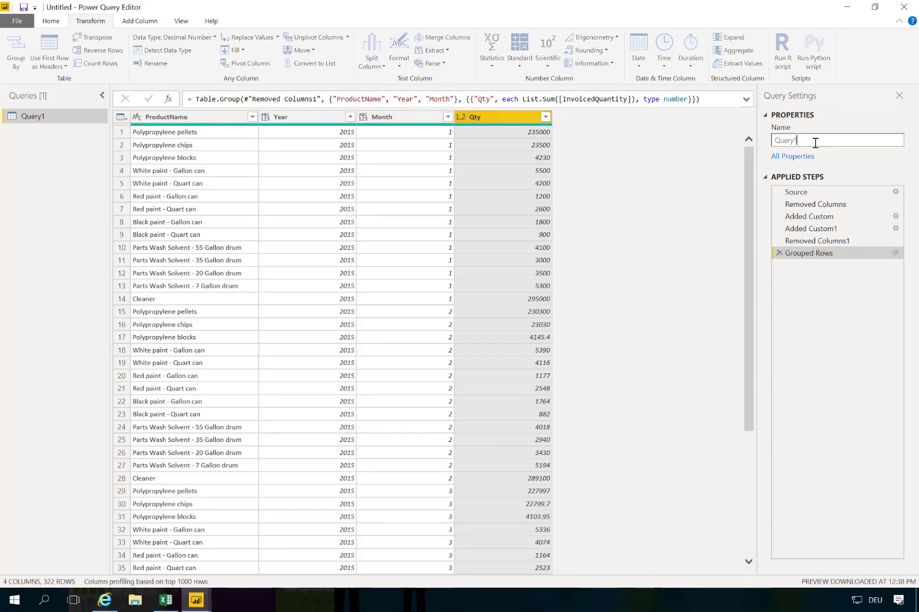
double_click(815, 143)
type("Demand")
key("Return")
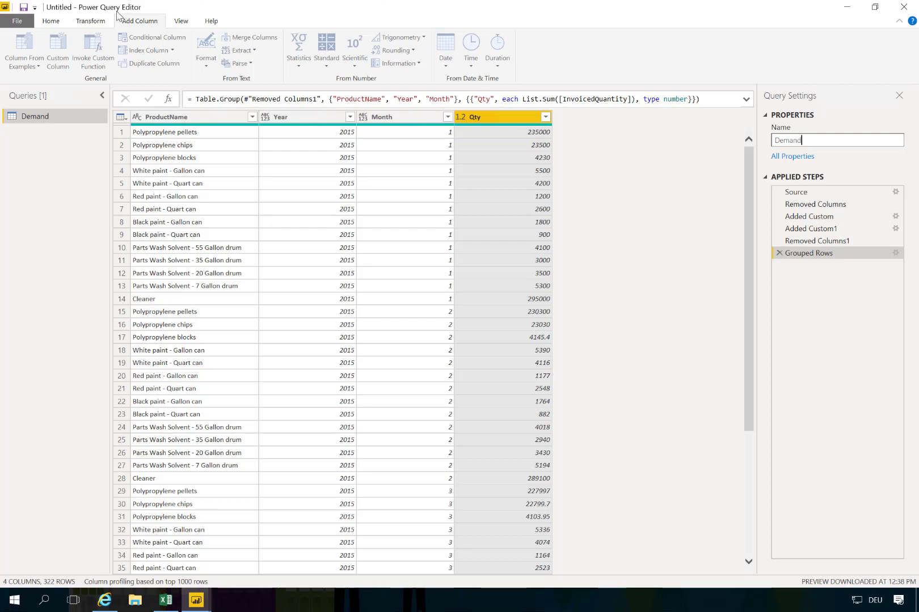
- Start a manually entered table with 2015 in the first row of Column1 and the months 1 to 12 down Column2
left_click(51, 21)
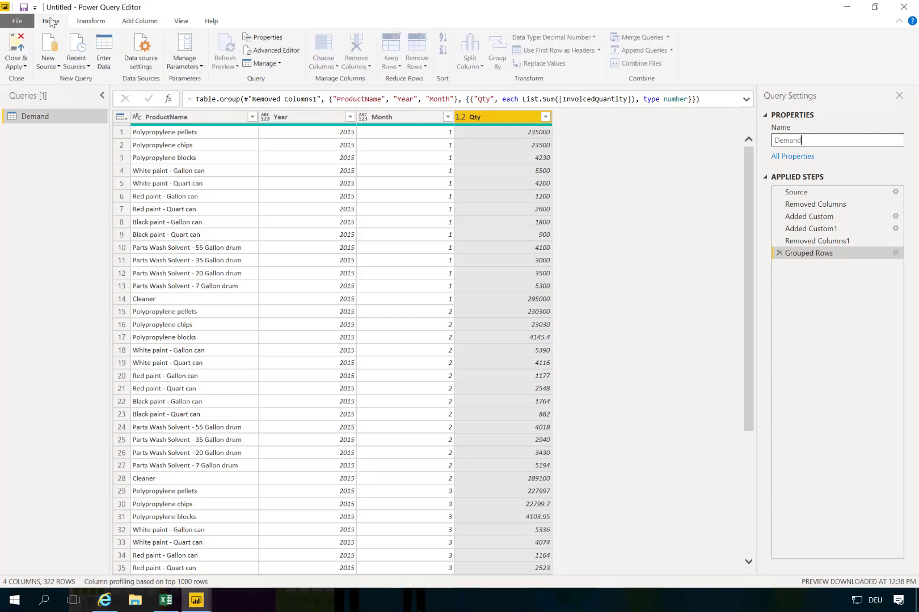
left_click(111, 51)
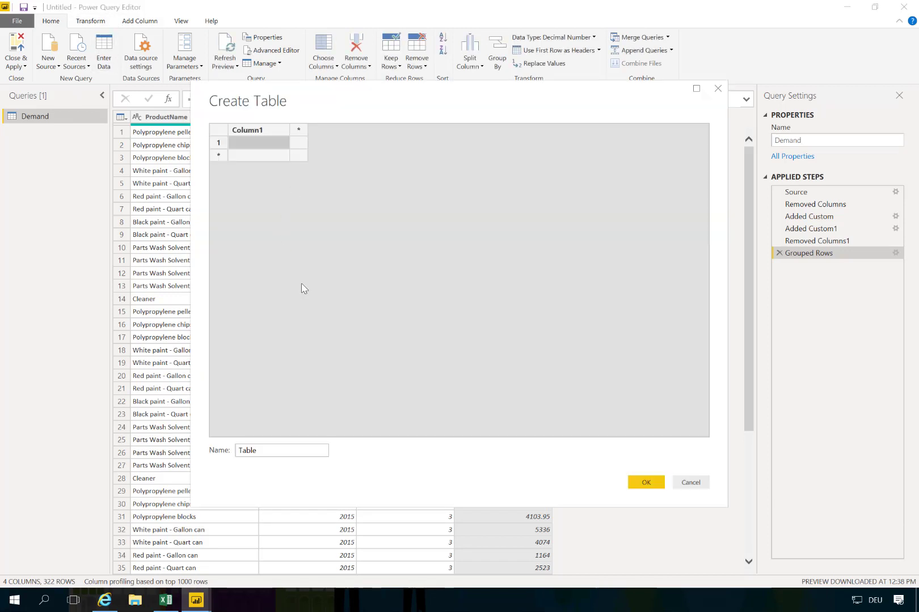
left_click(257, 146)
type("2015")
key("Tab")
type("1")
key("Return")
type("2")
key("Return")
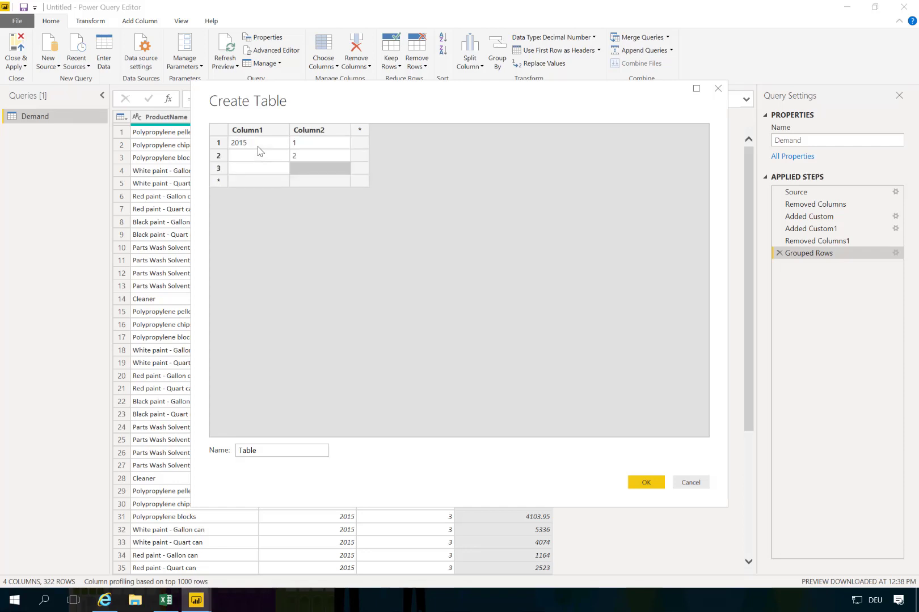
type("3 4 5 6 7 8")
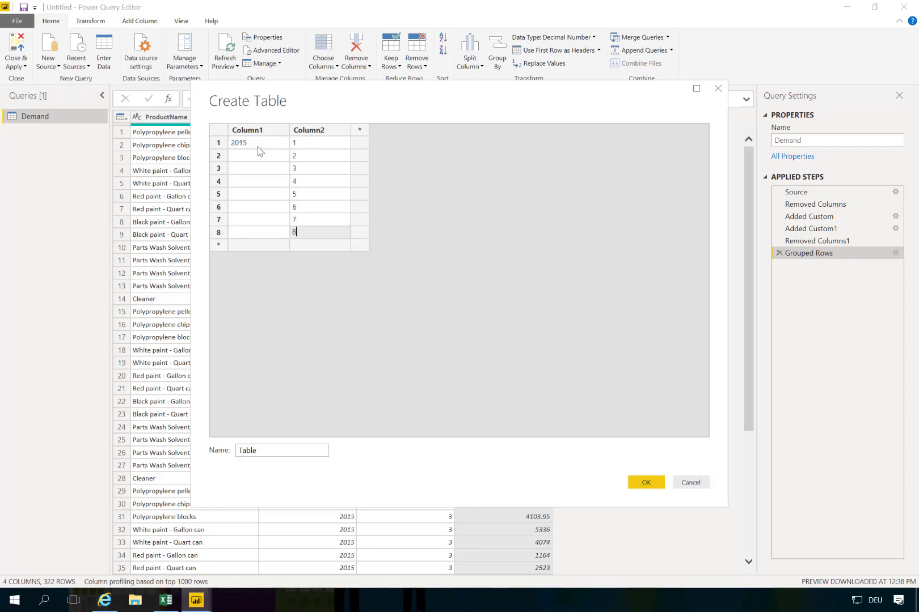
key("Return")
type("9")
key("Return")
type("10")
key("Return")
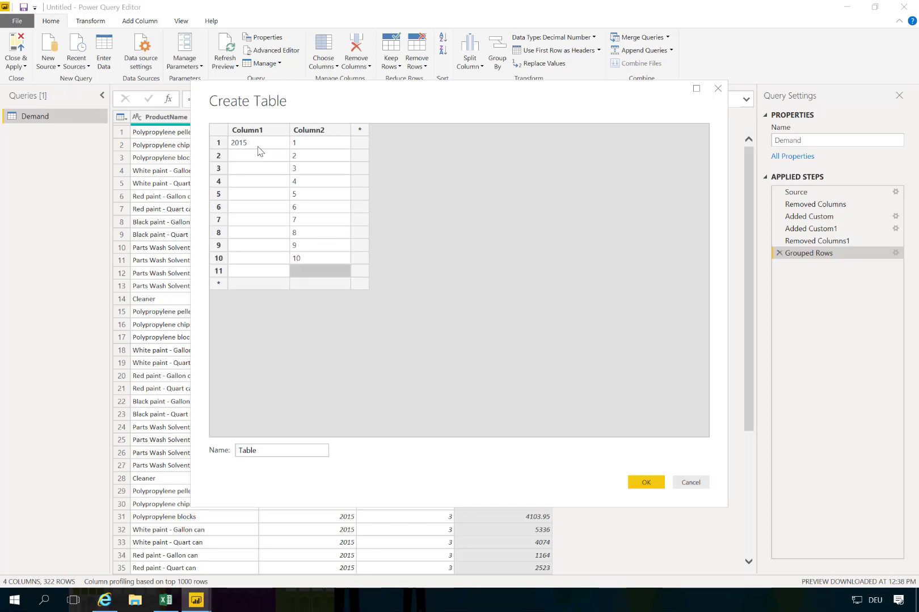
type("11")
key("Return")
type("12")
- Copy the year 2015 from the first row of Column1 into rows 2 to 12
key("Up")
key("Up")
key("Up")
key("Up")
key("Up")
key("Up")
key("Up")
key("Up")
key("Up")
key("Up")
key("Up")
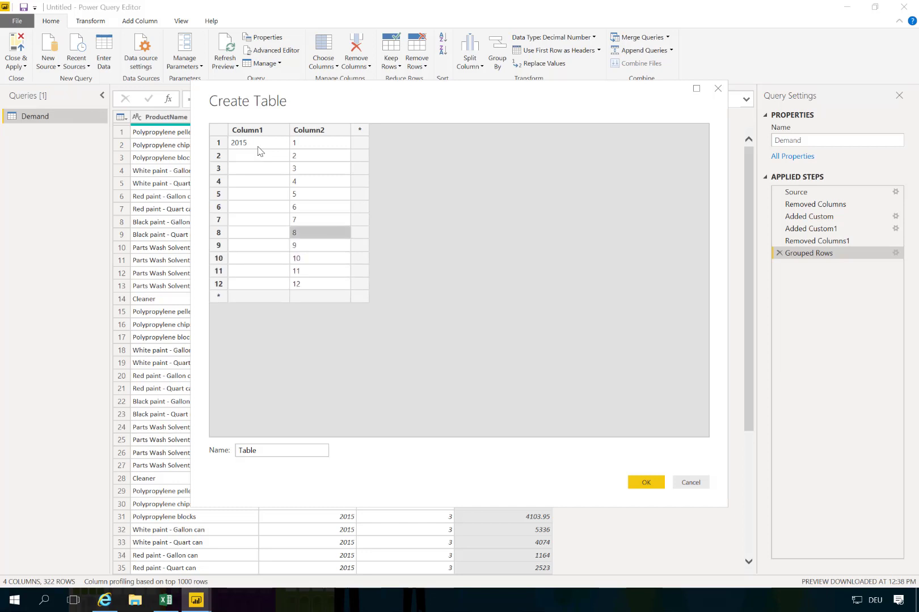
key("Left")
key("ctrl+c")
key("Down")
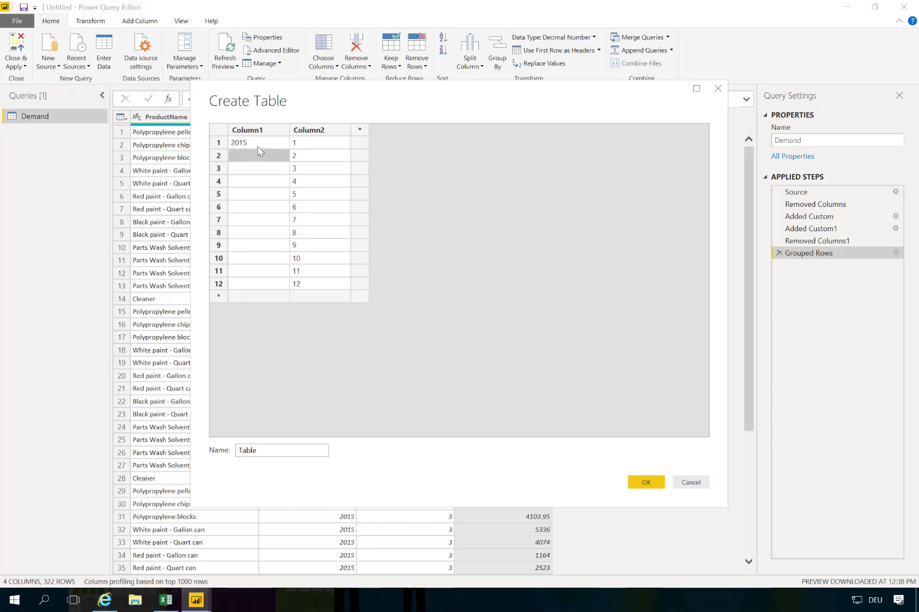
key("ctrl+v")
key("Down")
key("ctrl+v")
key("Down")
key("ctrl+v")
key("Down")
key("ctrl+v")
key("Down")
key("ctrl+v")
key("Down")
key("ctrl+v")
key("Down")
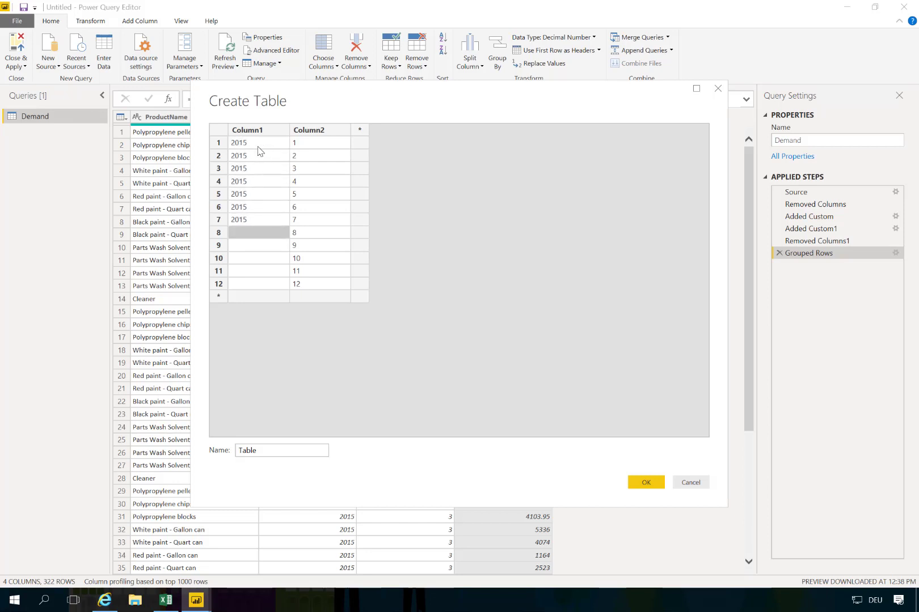
key("ctrl+v")
key("Down")
key("ctrl+v")
key("Down")
key("ctrl+v")
key("Down")
key("ctrl+v")
key("Down")
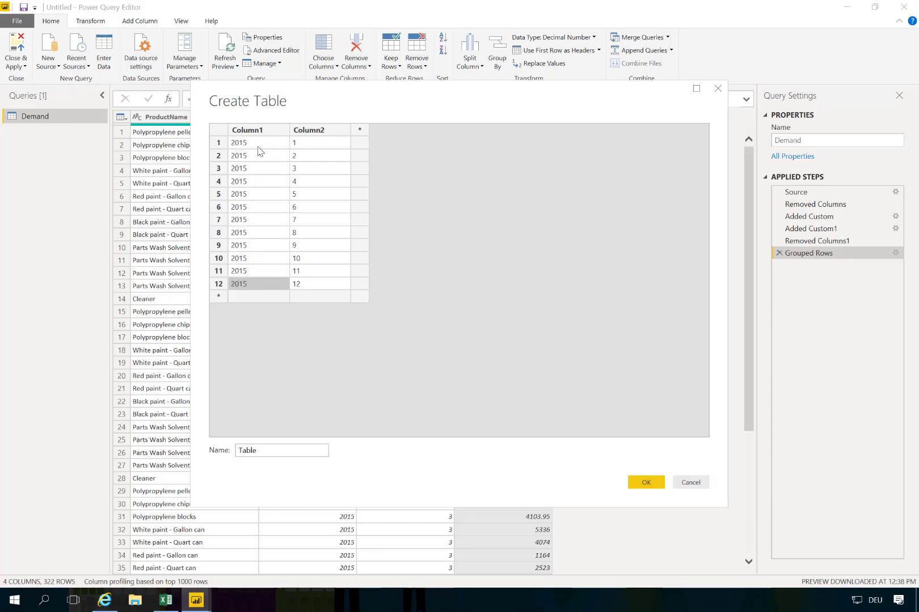
- Name the table's columns Year and Month, name the table Calendar and create it
double_click(256, 130)
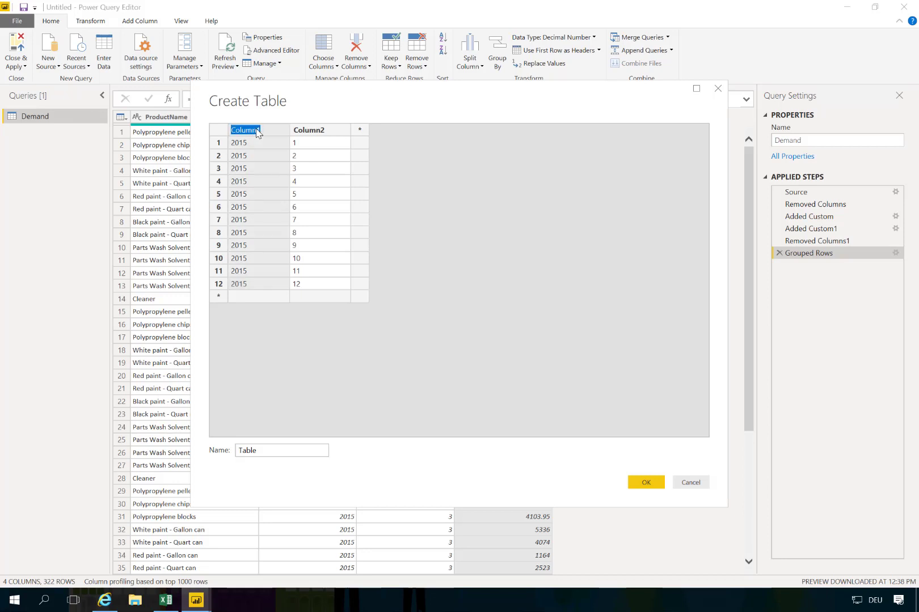
type("Year")
left_click(330, 135)
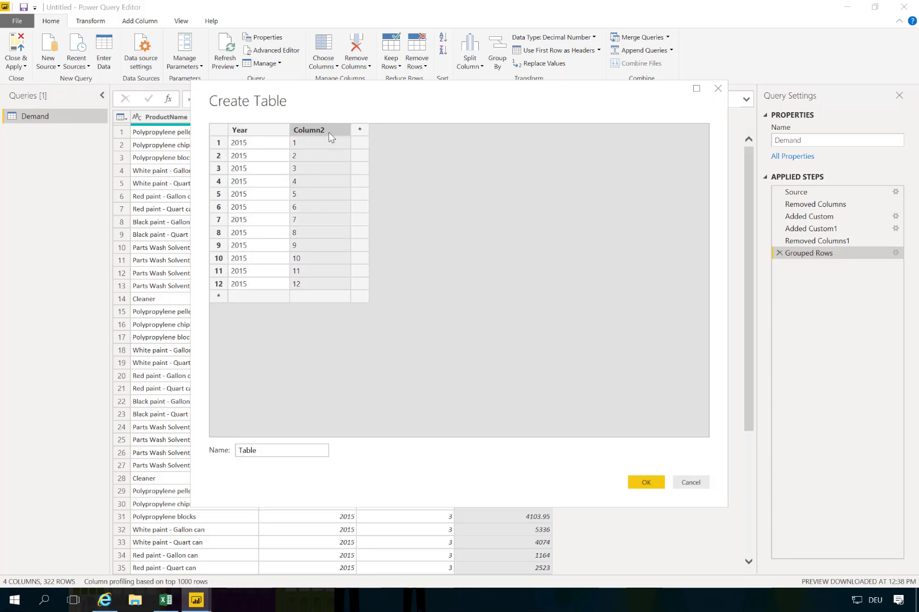
double_click(331, 137)
type("Month")
double_click(266, 453)
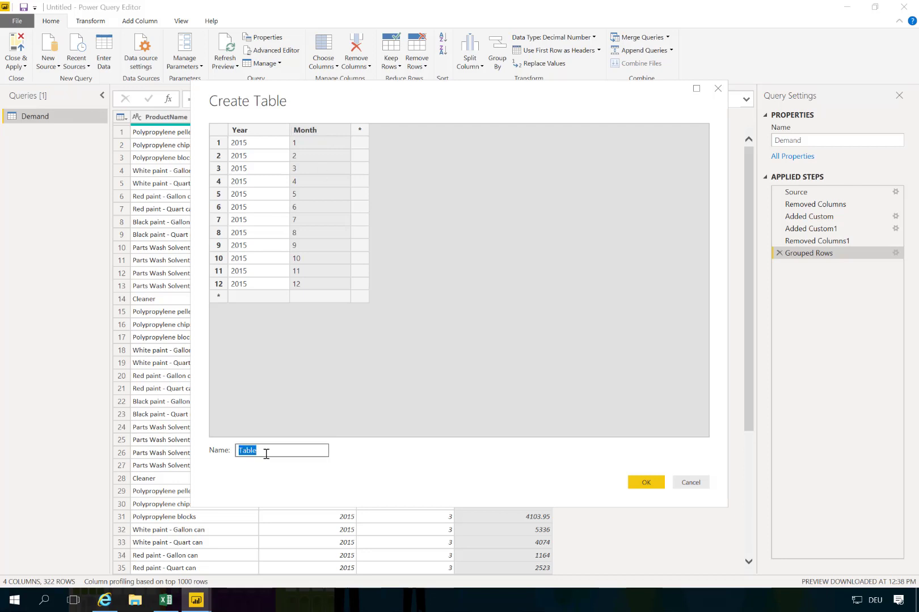
type("Calendar")
left_click(656, 491)
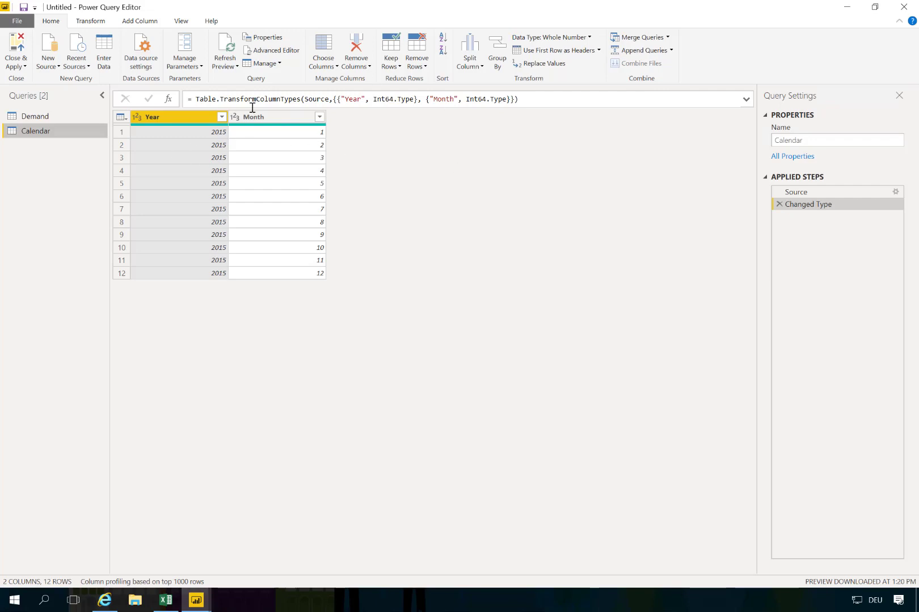
- Add a custom column named ProductName to the Calendar query with the formula List.Distinct(Demand[ProductName])
mouse_move(206, 119)
left_click(139, 21)
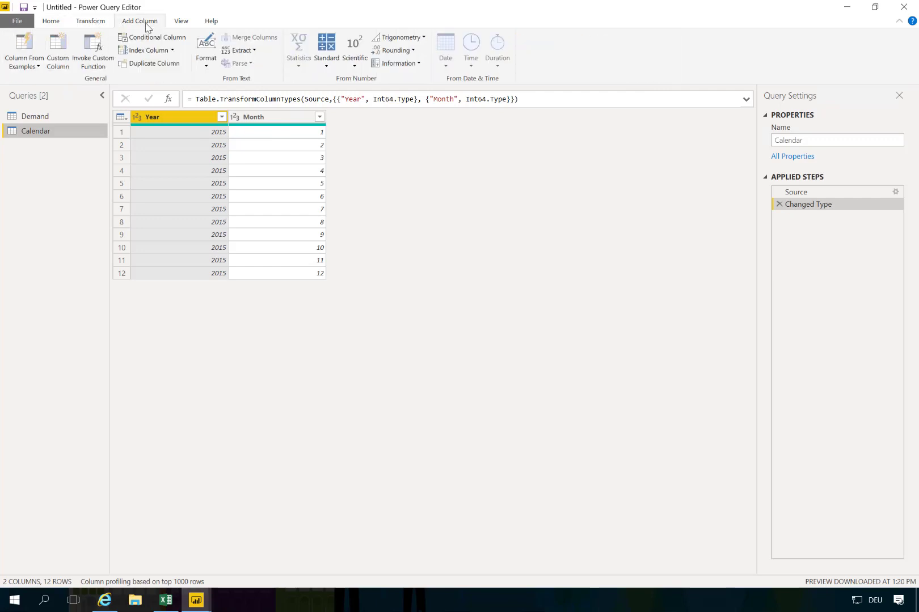
left_click(58, 55)
double_click(295, 238)
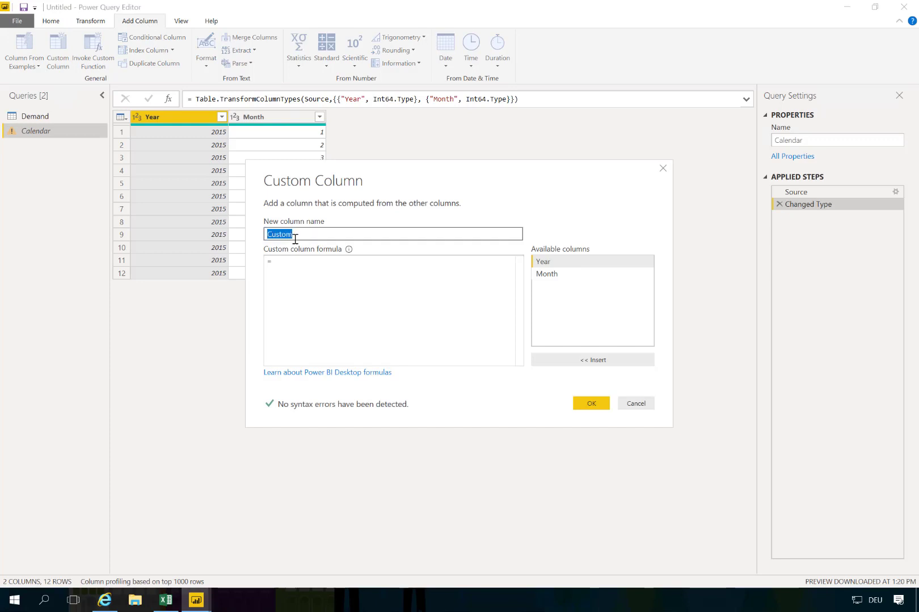
type("ProductName")
left_click(292, 261)
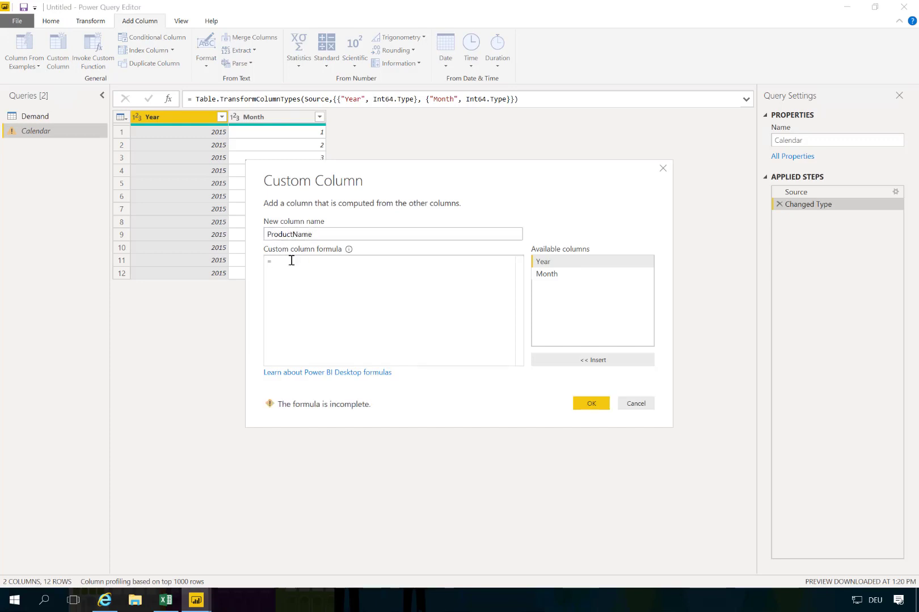
type("List")
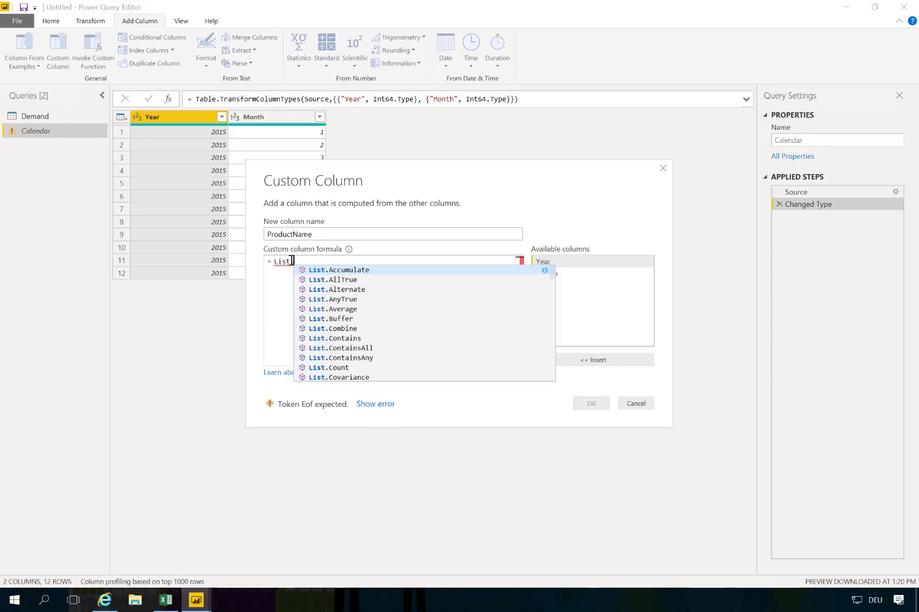
type(".Di")
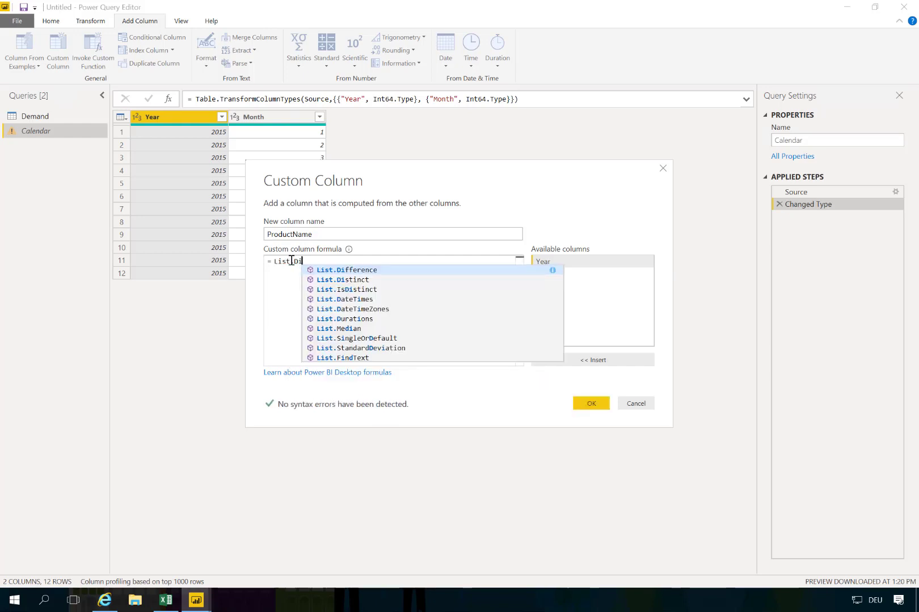
type("stinct(")
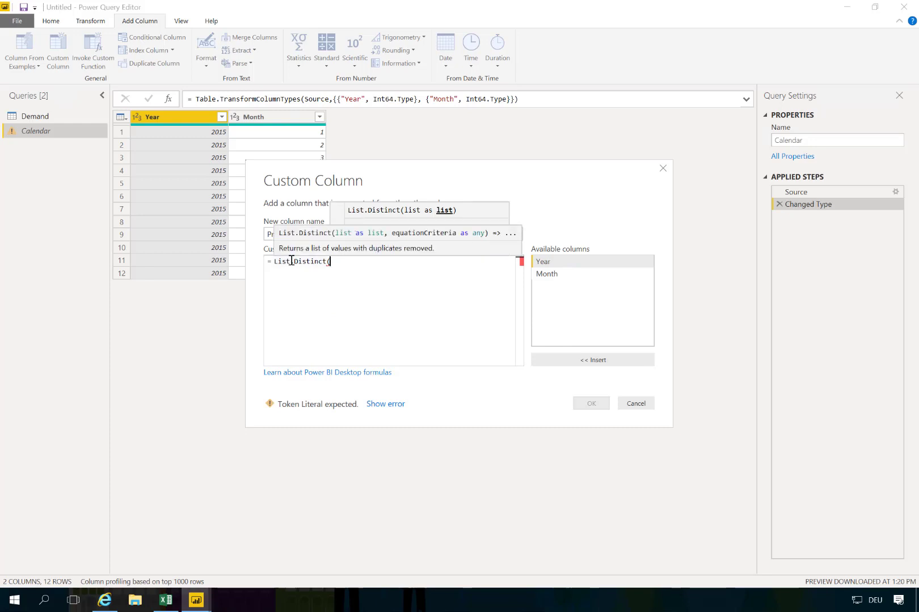
type("Demand")
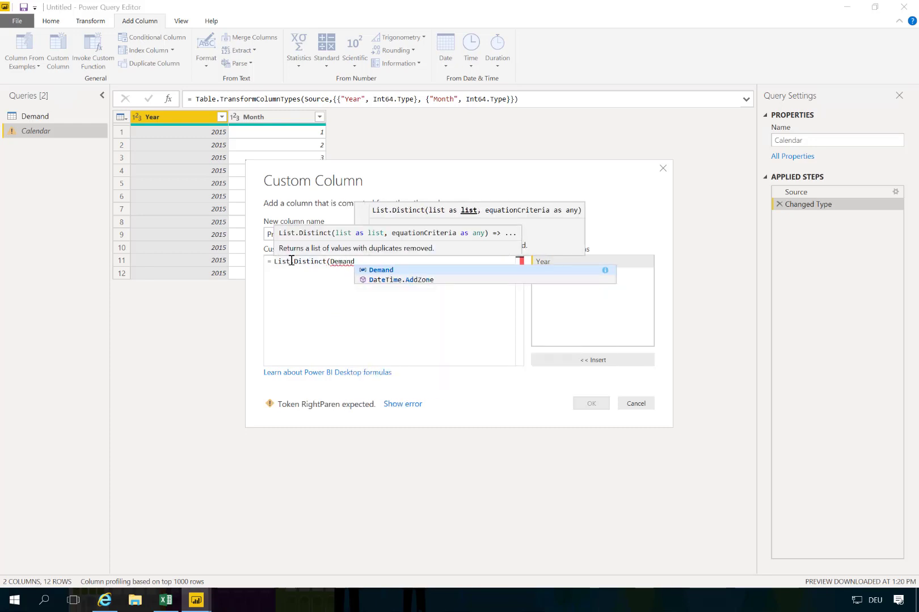
type("[Product")
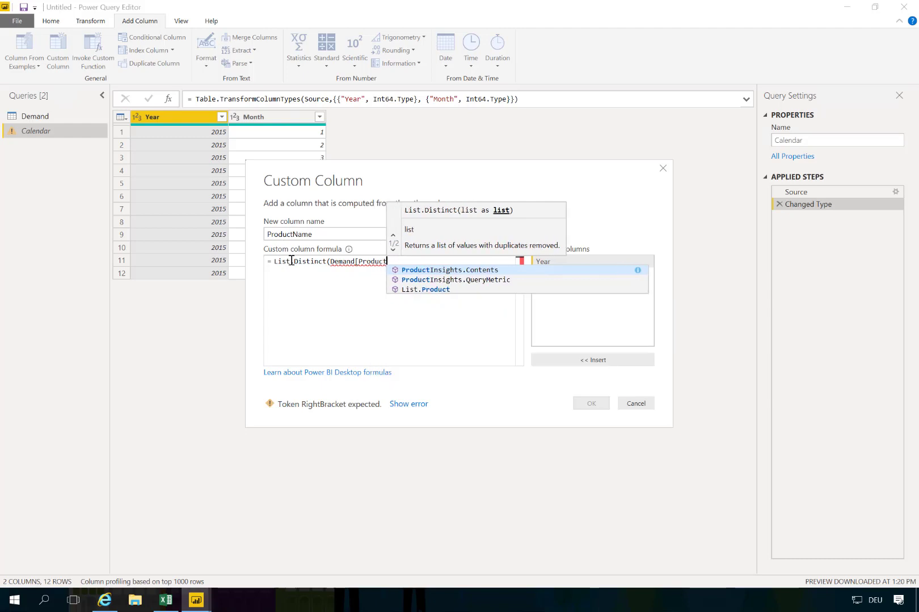
type("Name])")
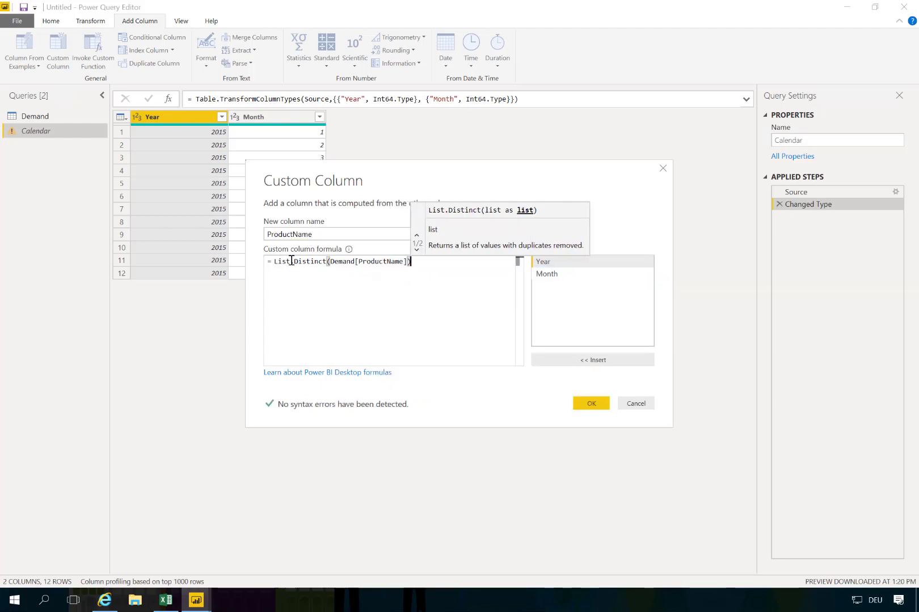
left_click(592, 404)
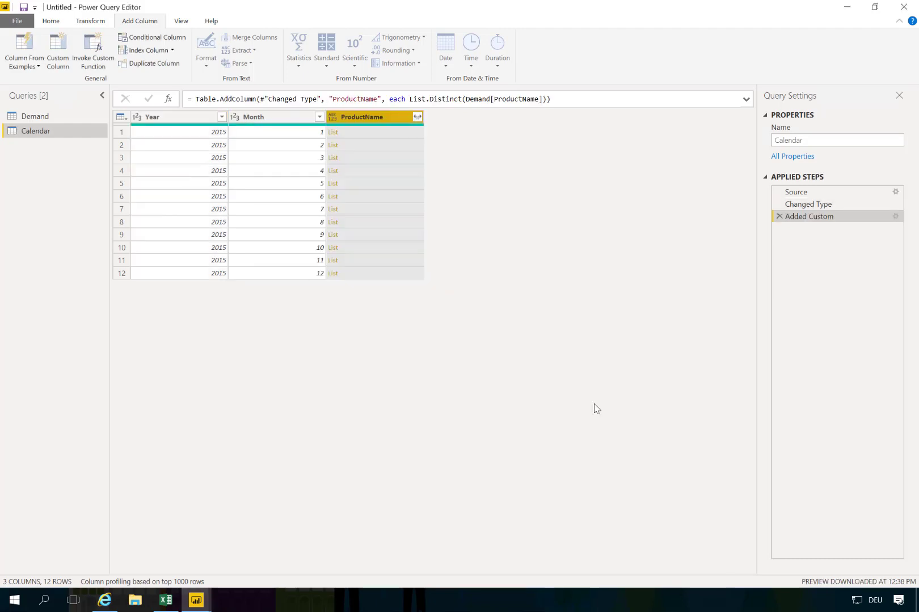
- Expand the ProductName lists to new rows and check the year, month and product combinations for months 1 and 2
left_click(417, 118)
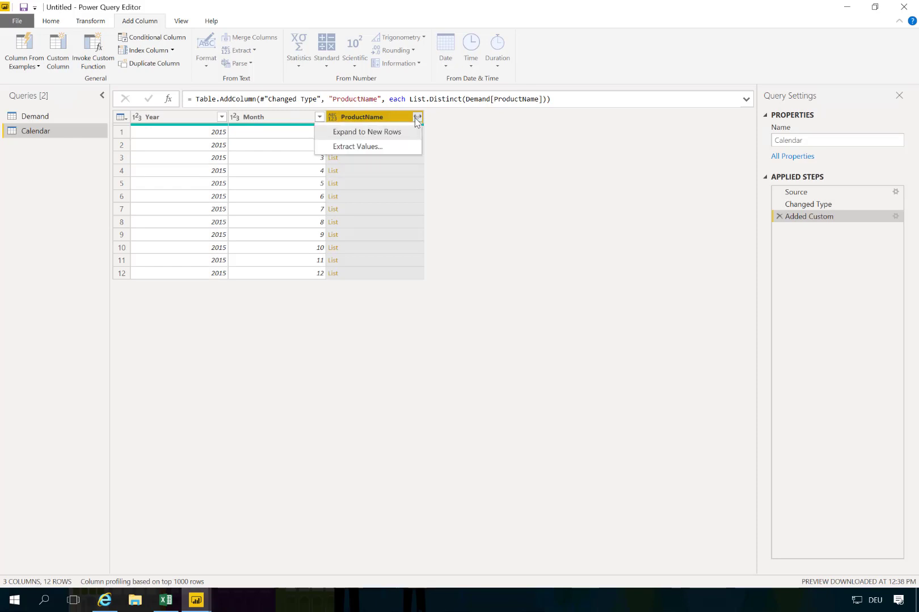
left_click(406, 133)
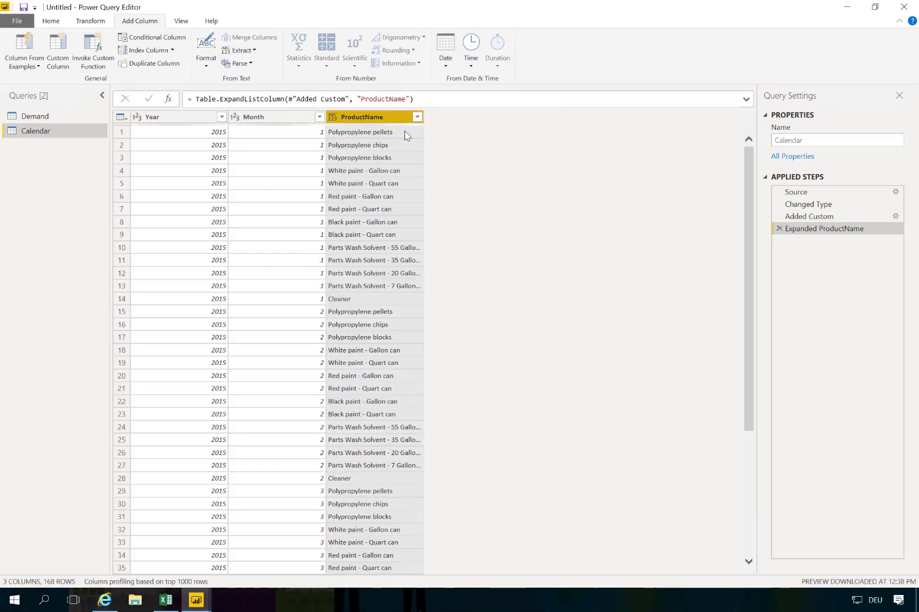
left_click(204, 132)
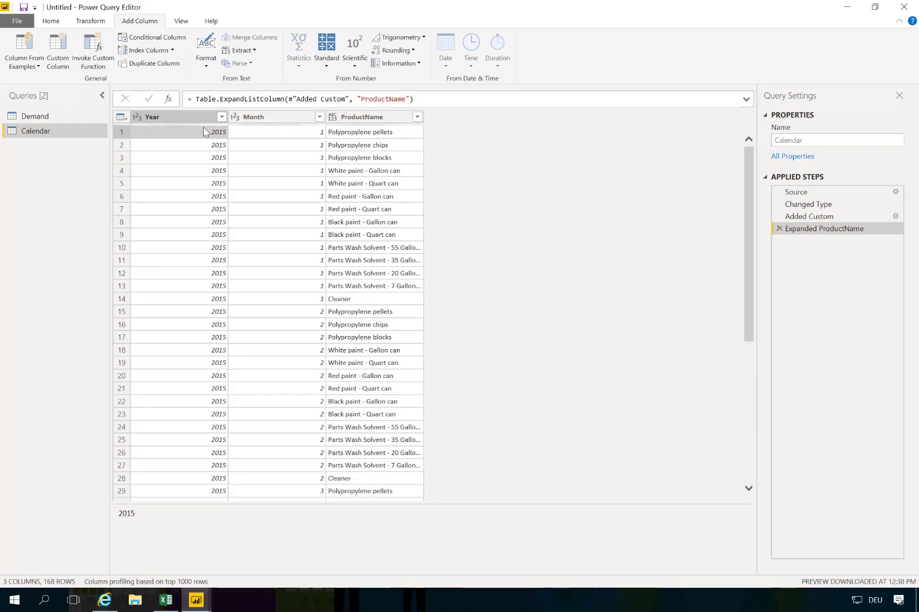
key("Right")
key("Right")
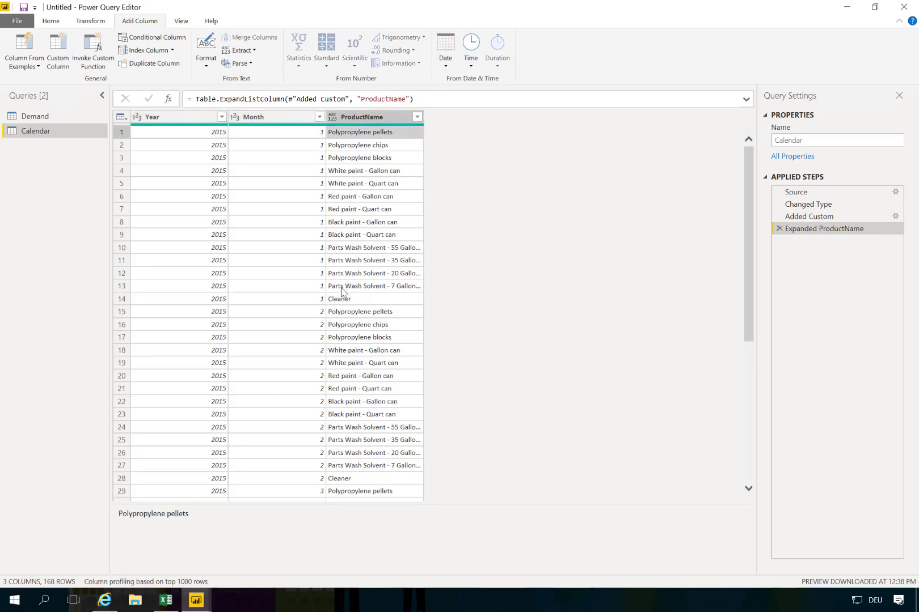
left_click(196, 311)
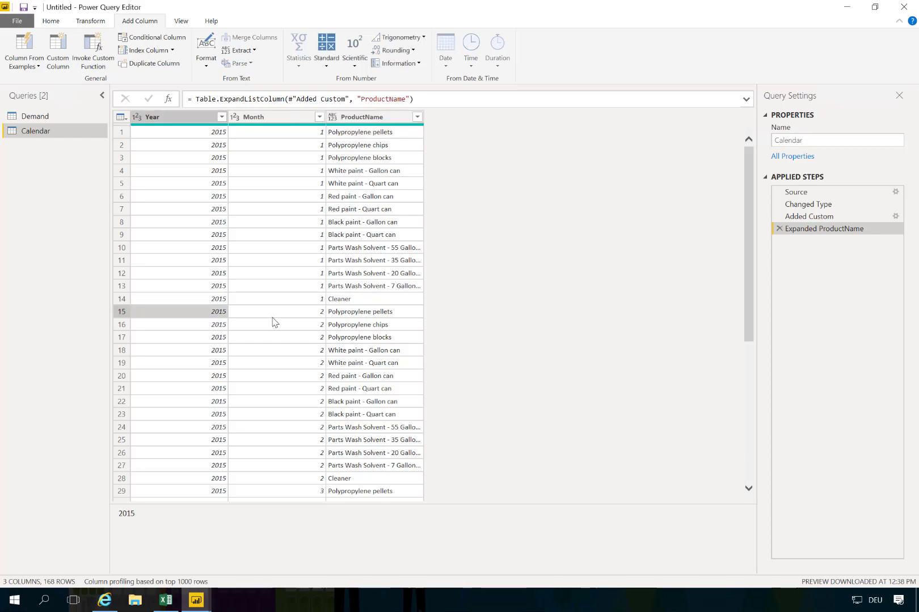
left_click(289, 310)
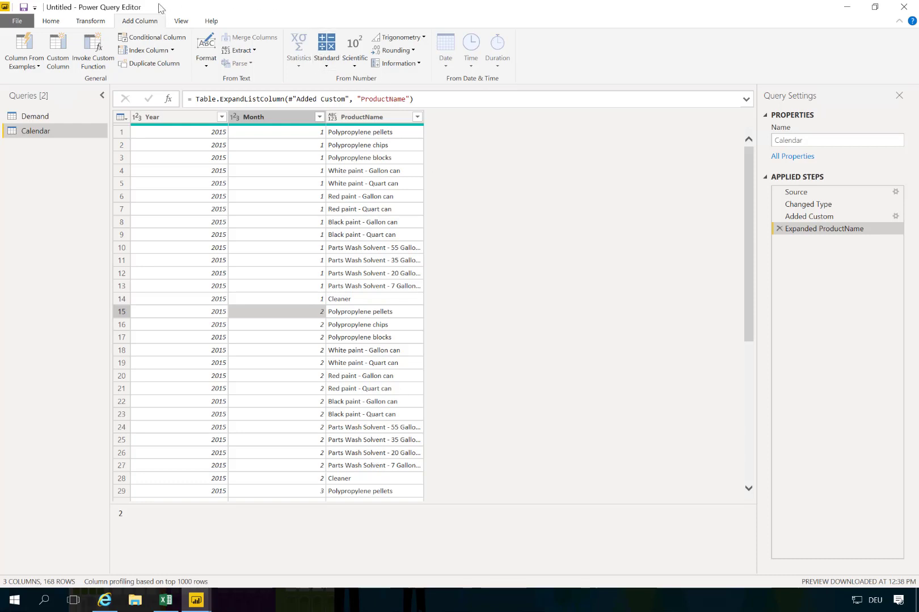
- Start merging queries as new, with Calendar as the first table and Demand as the second
left_click(61, 21)
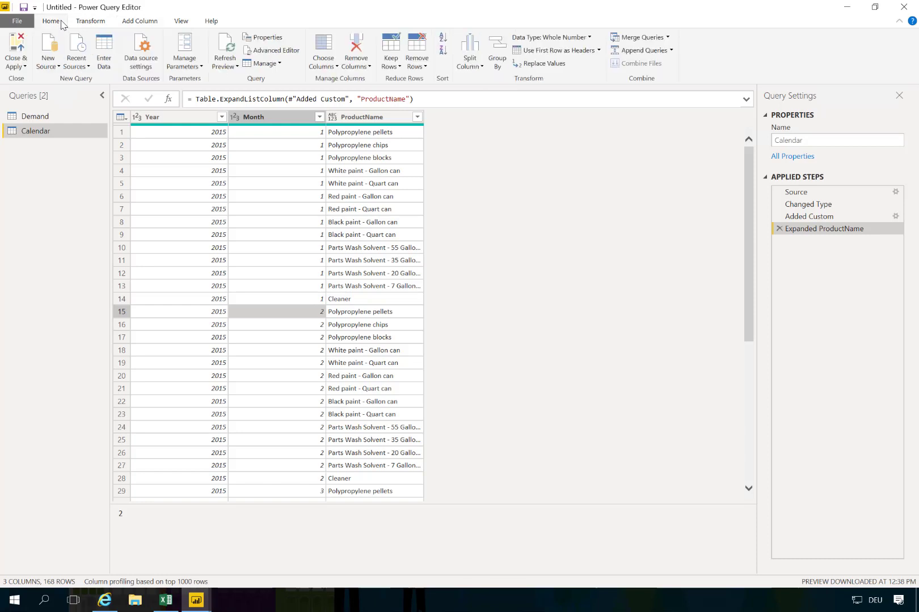
left_click(668, 37)
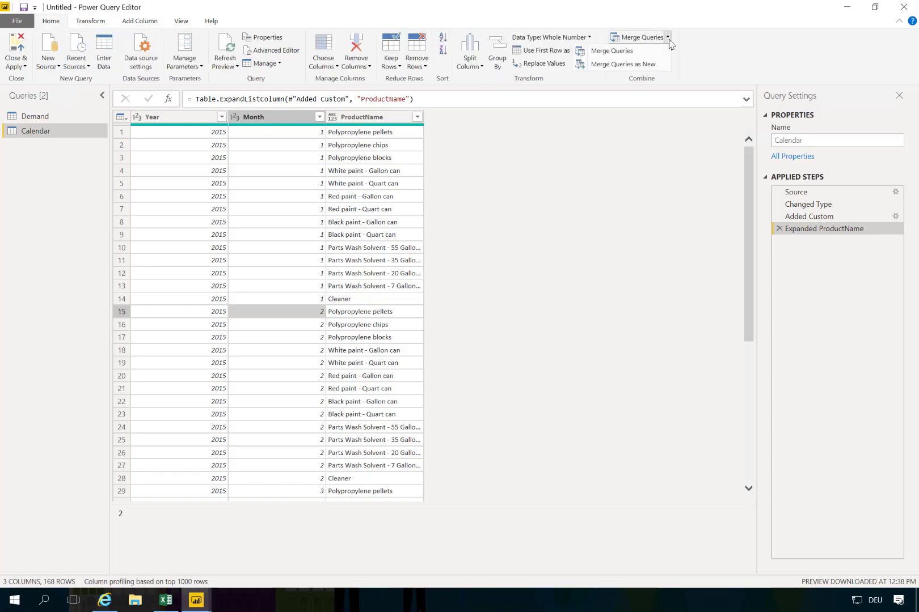
left_click(646, 64)
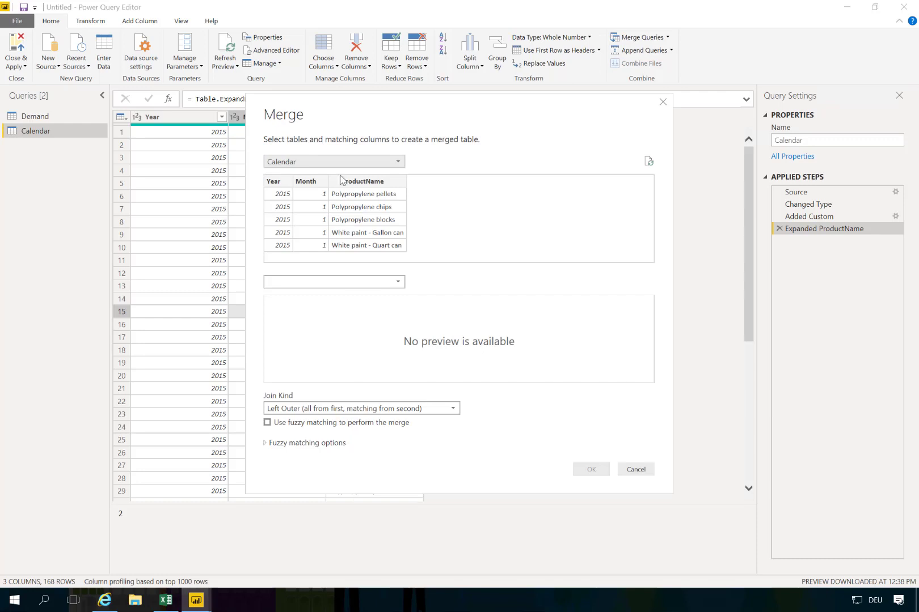
left_click(347, 282)
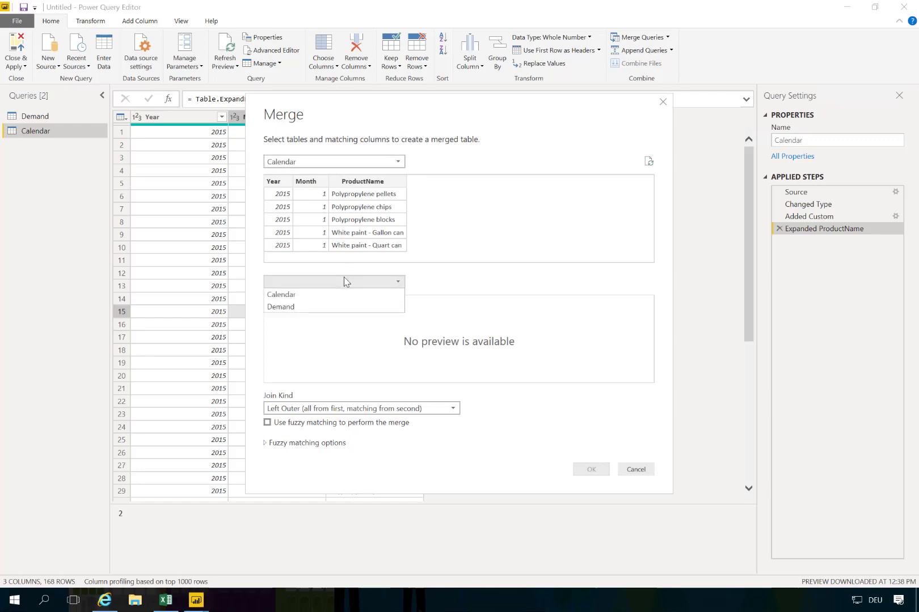
left_click(295, 307)
- Match both tables on Year, Month and ProductName, in that order, and create the merge with a left outer join
left_click(273, 182)
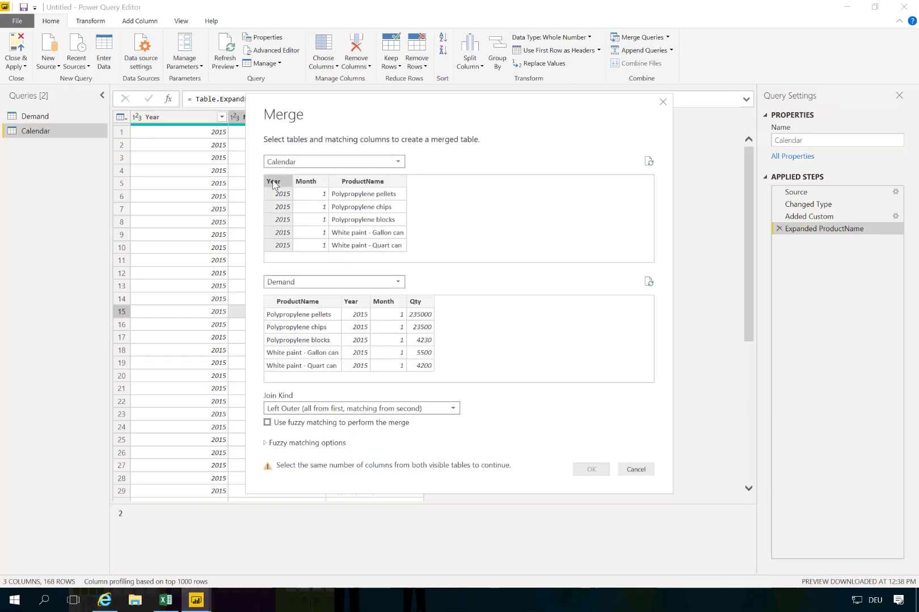
left_click(322, 183, "ctrl")
left_click(352, 184, "ctrl")
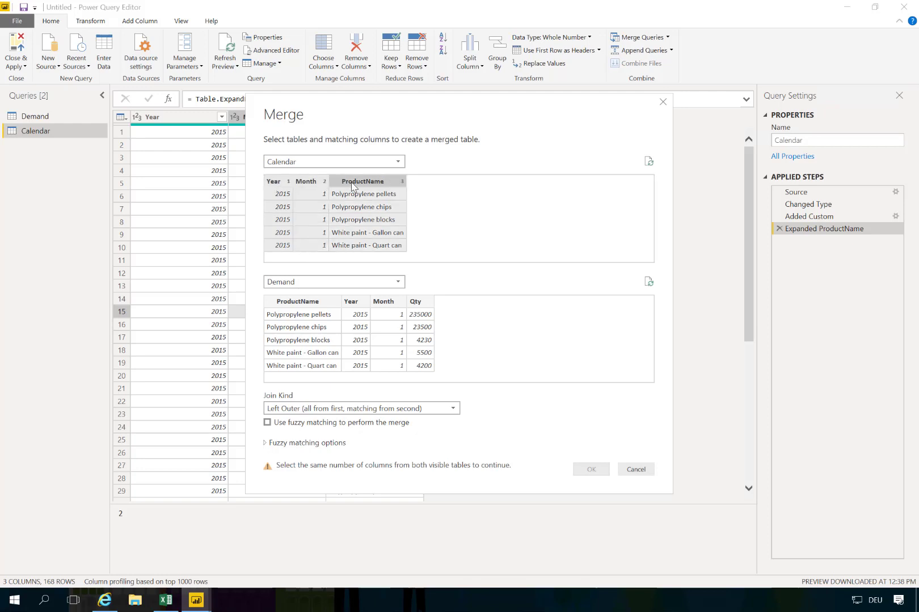
left_click(357, 304)
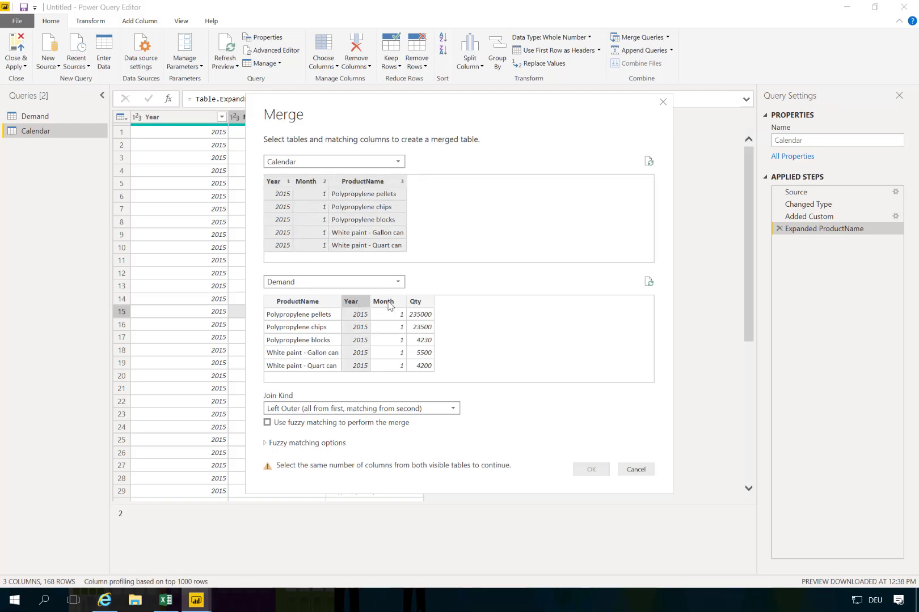
left_click(389, 303, "ctrl")
left_click(315, 304, "ctrl")
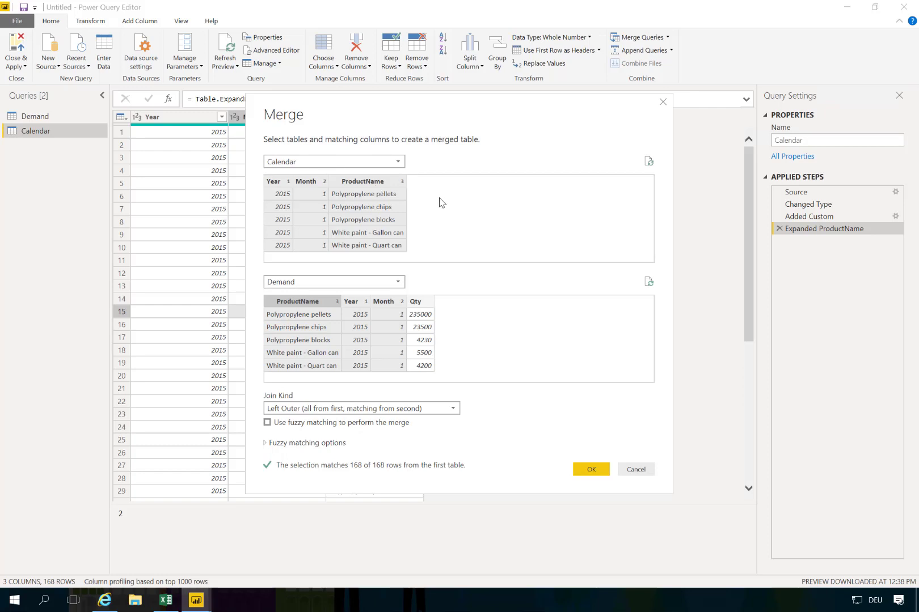
left_click(590, 474)
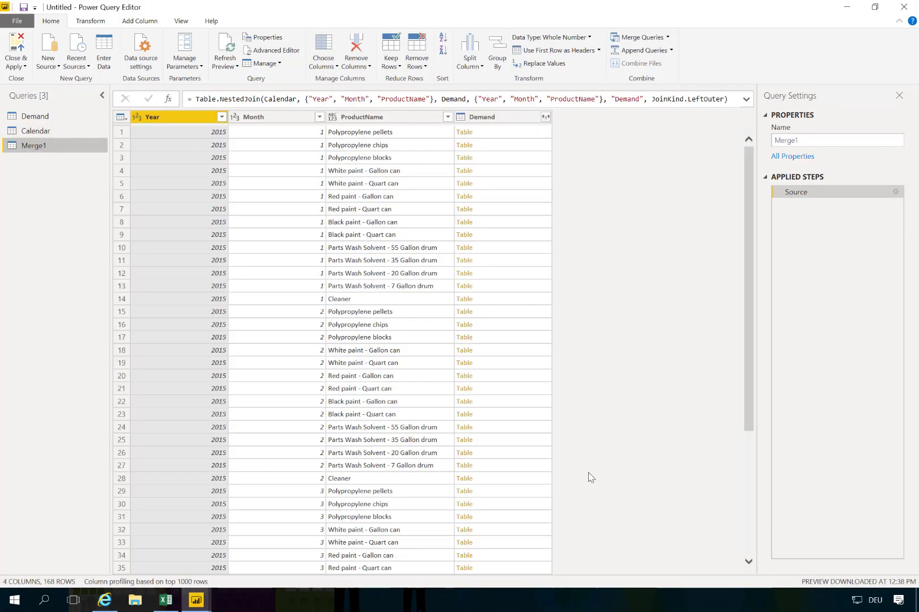
- Expand the Demand column of the merged query to include only Qty
left_click(545, 117)
left_click(366, 165)
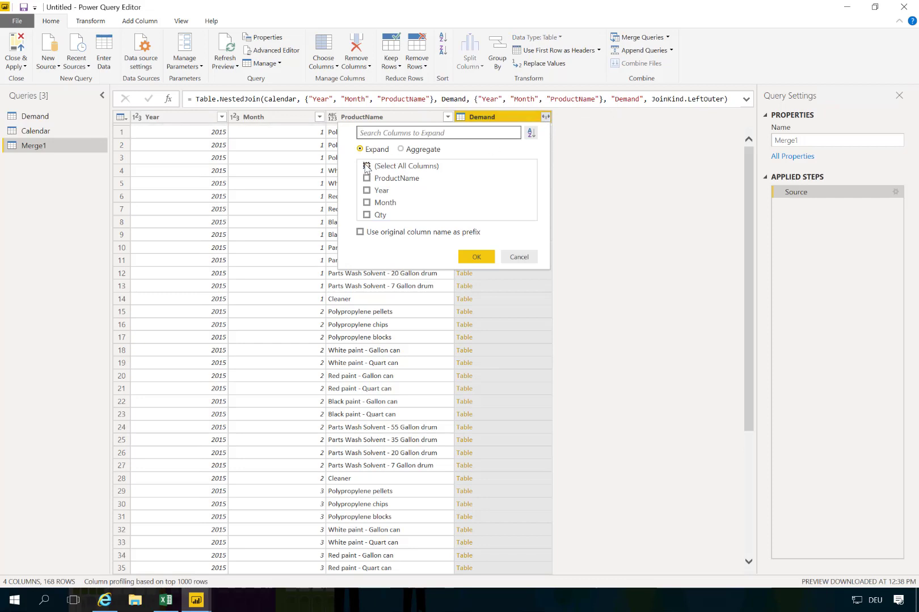
left_click(366, 215)
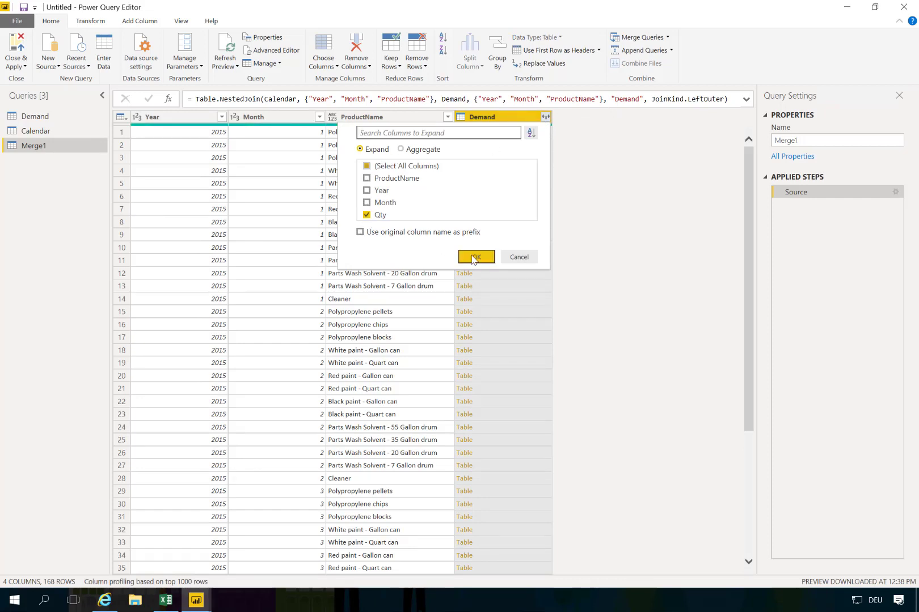
left_click(475, 257)
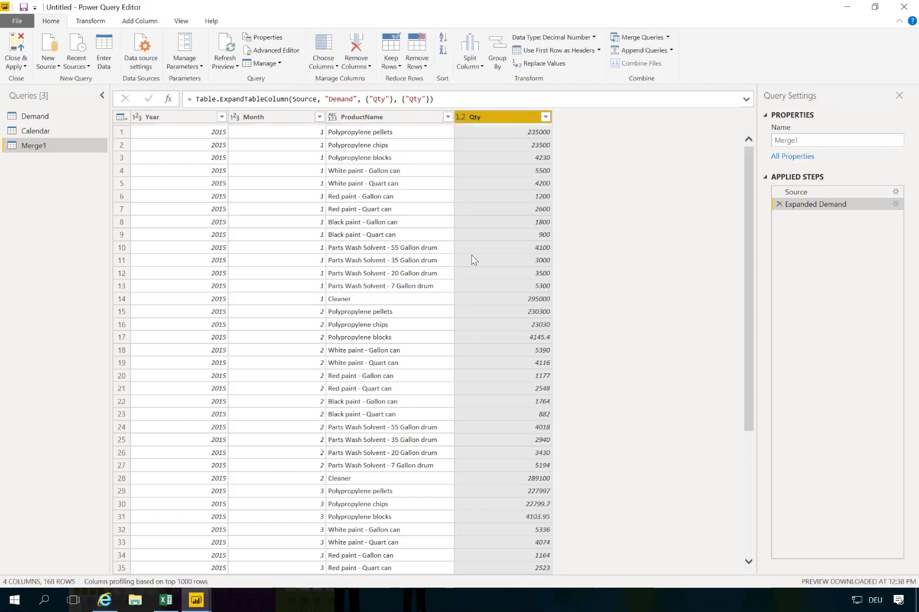
- Replace null values in the Qty column with 0
left_click(559, 66)
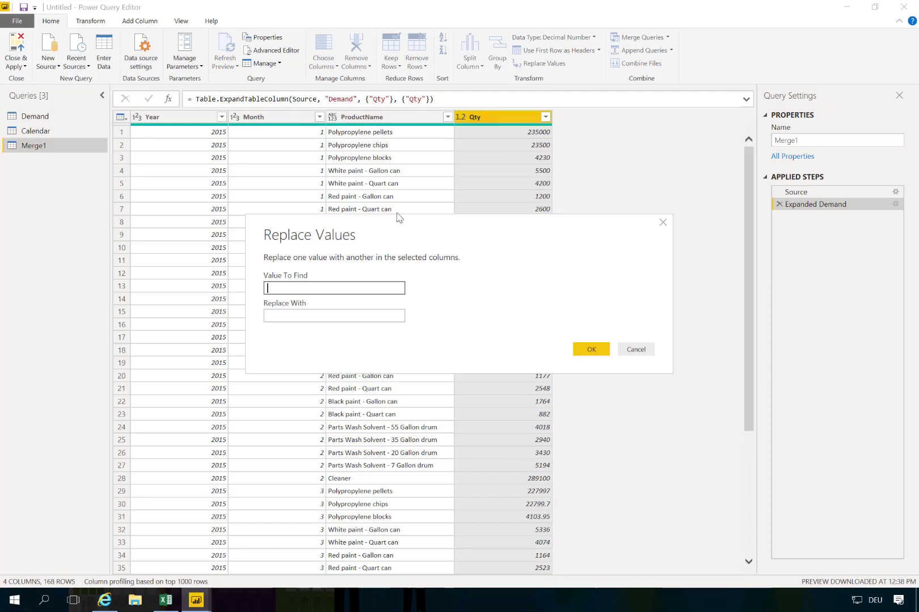
type("null")
key("Tab")
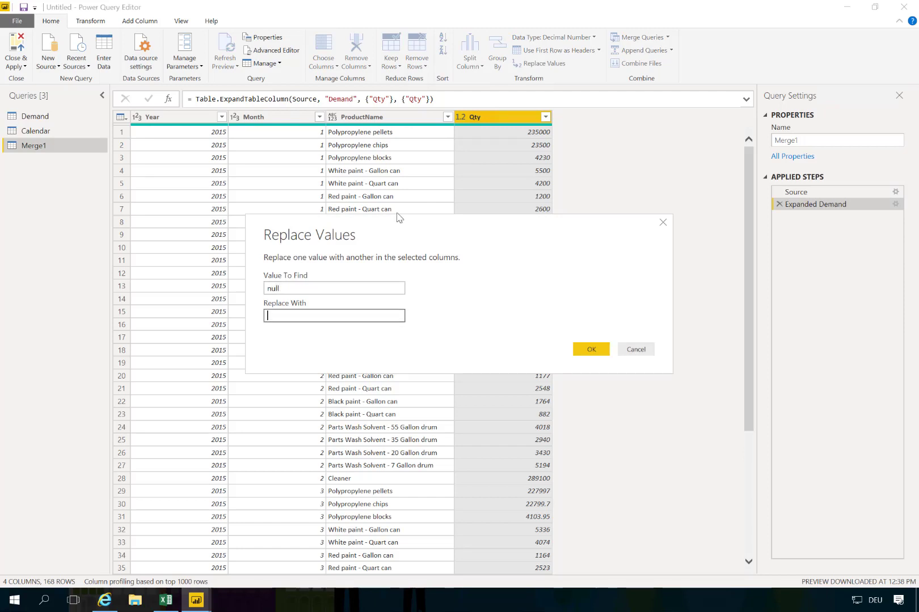
left_click(593, 352)
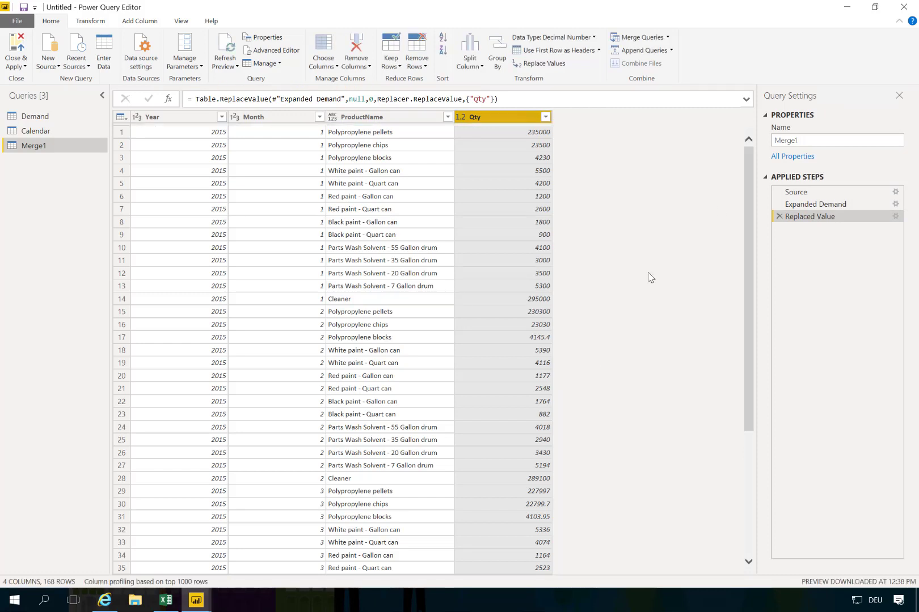
- Rename the merged query as XYZ, then close the query editor and apply the changes to the report
left_click(806, 140)
double_click(808, 140)
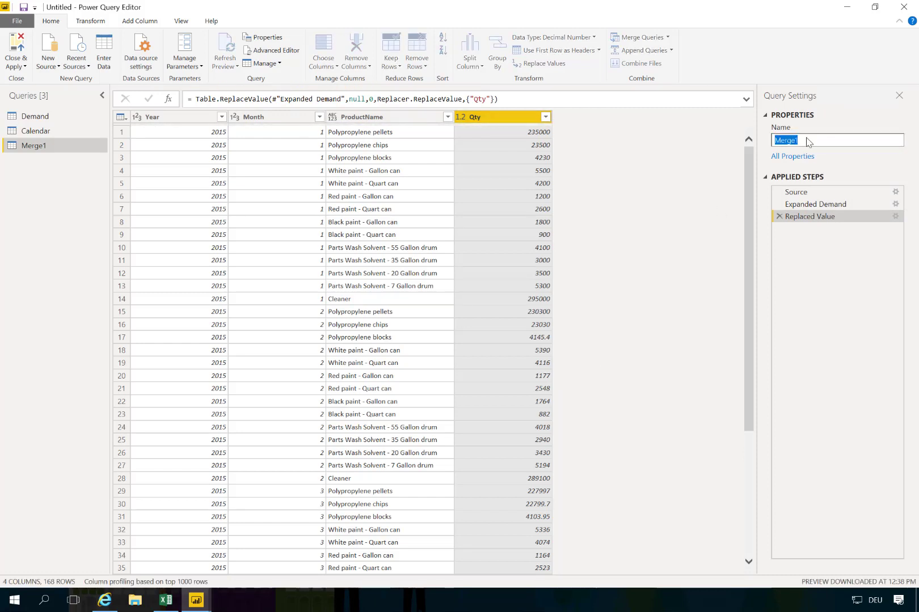
type("XYZ")
left_click(19, 47)
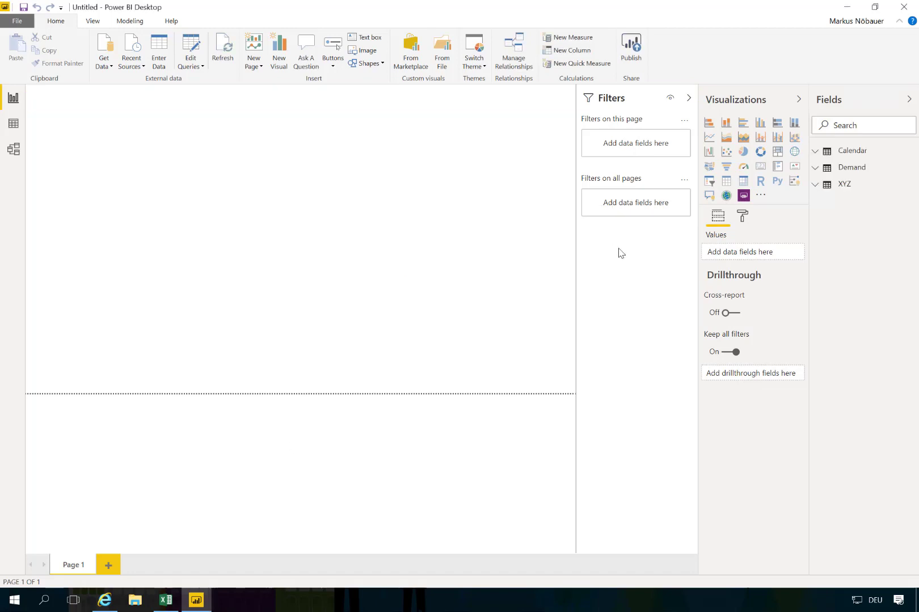
- Create a new measure named var in the XYZ table
left_click(861, 192)
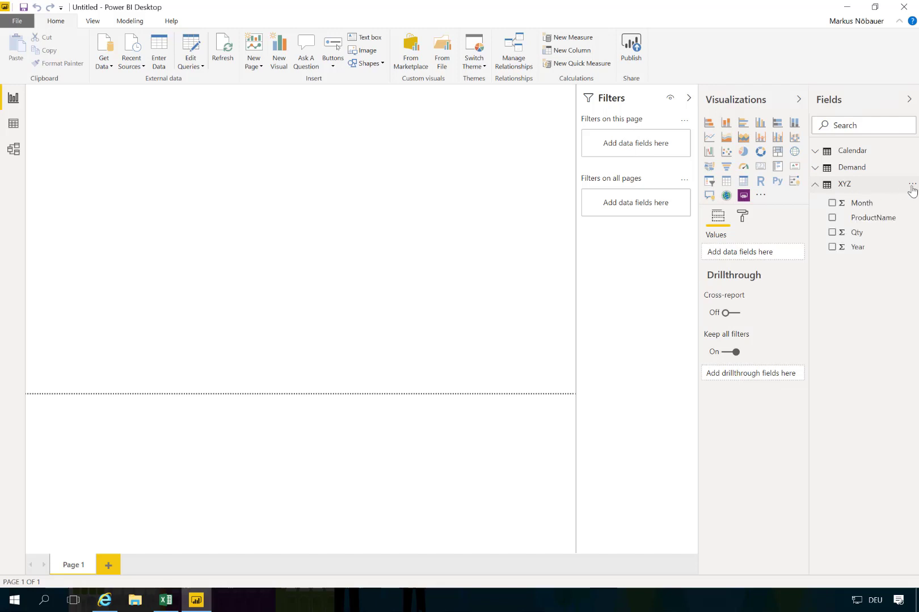
left_click(914, 190)
left_click(914, 190)
left_click(912, 186)
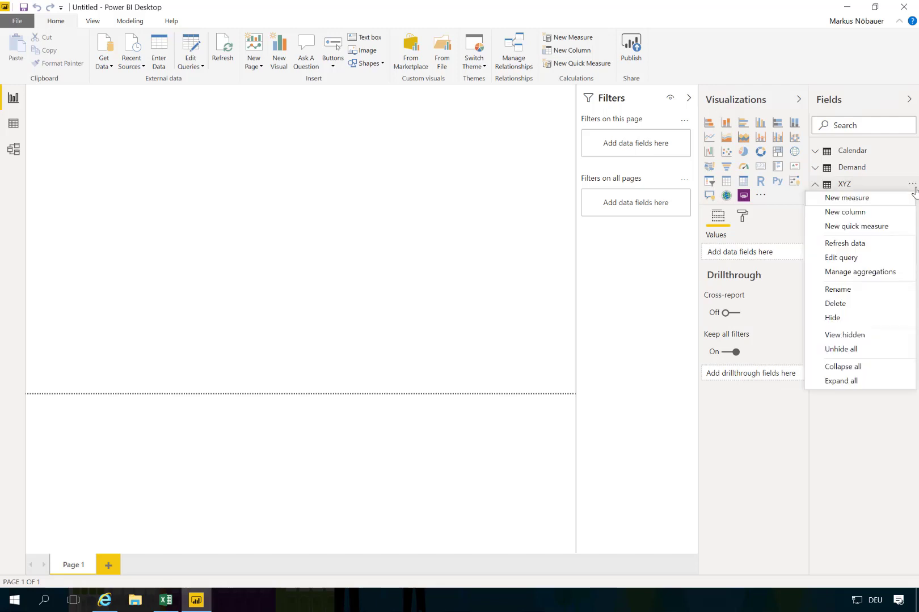
left_click(882, 198)
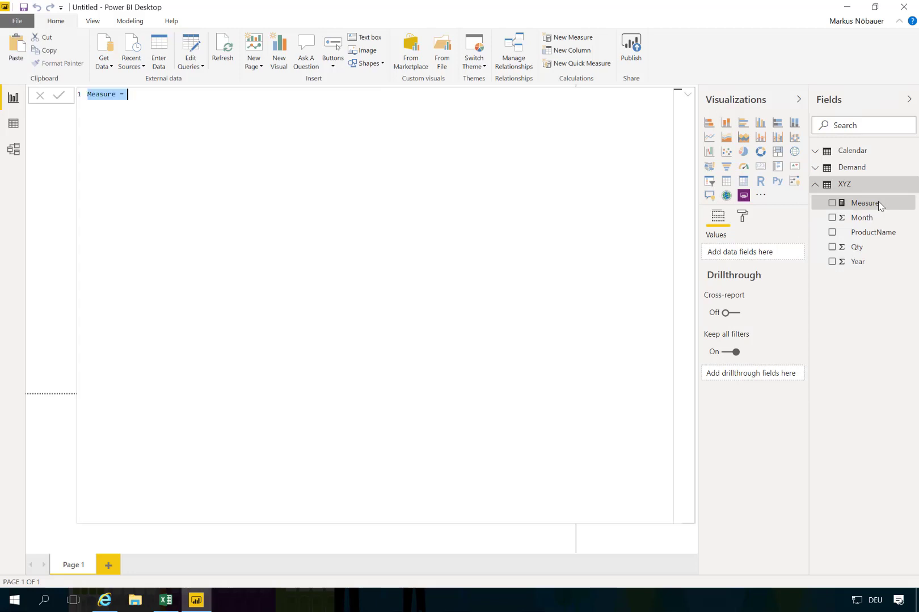
key("BackSpace")
type("var ")
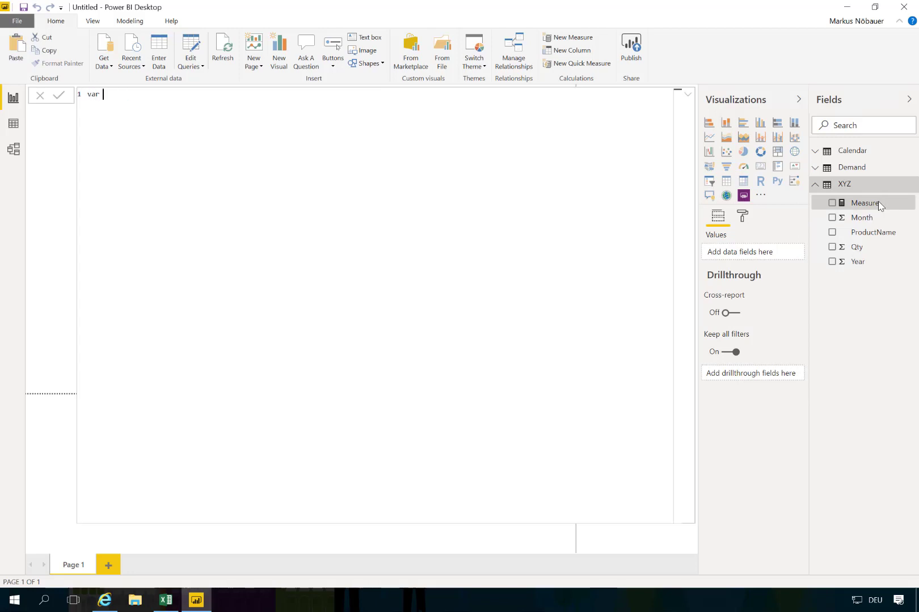
- Begin the var formula with DIVIDE, using STDEV.P(XYZ[Qty]) as the numerator
type("= Di")
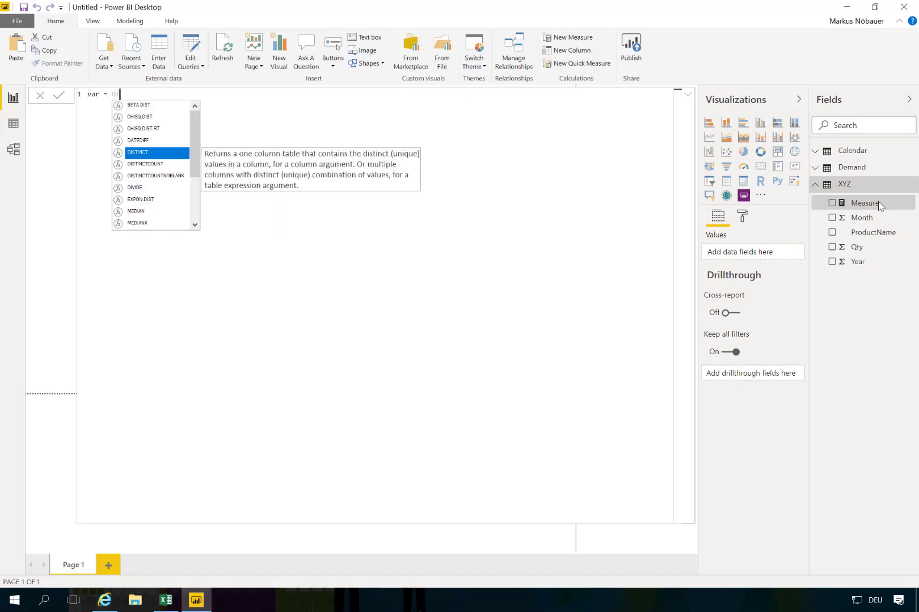
type("vi")
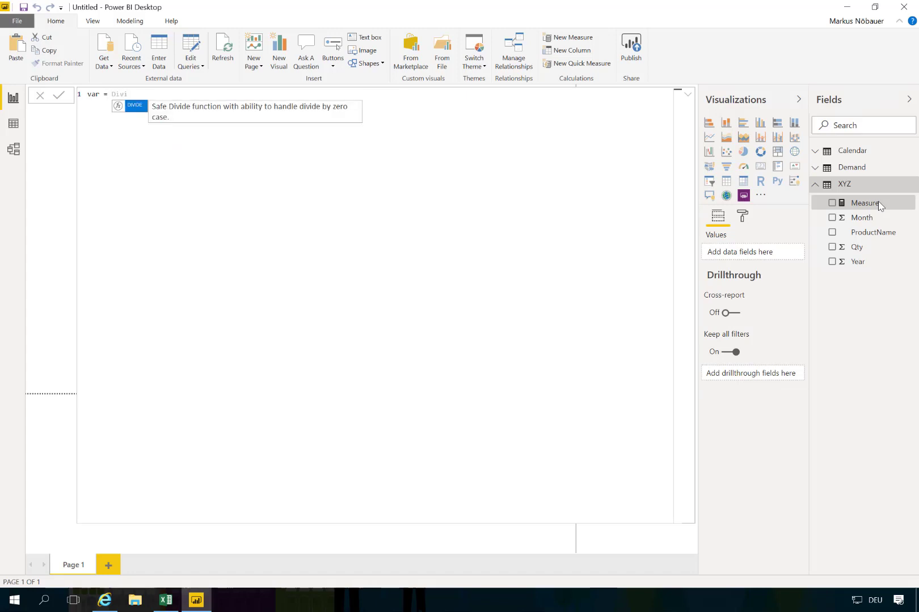
key("Tab")
type("st")
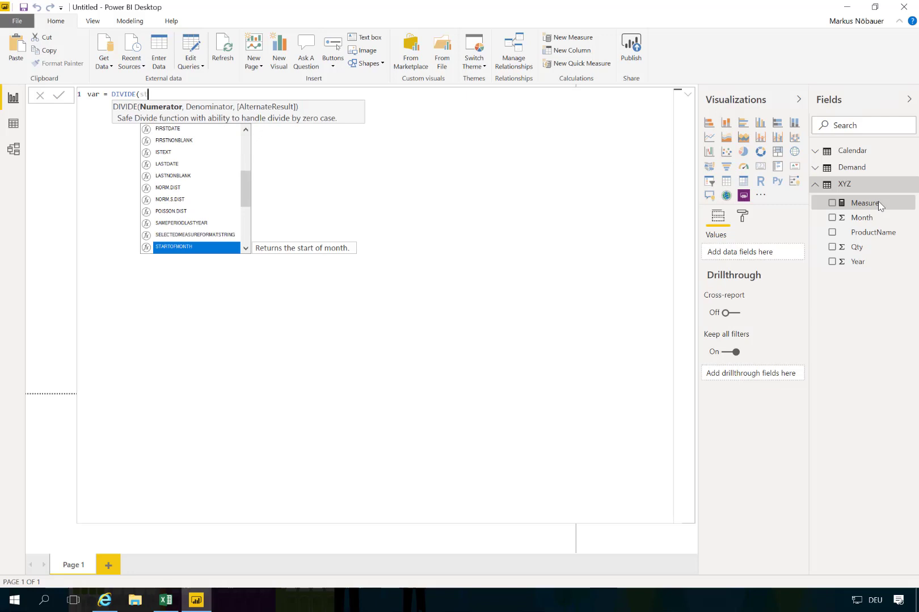
type("d")
key("Tab")
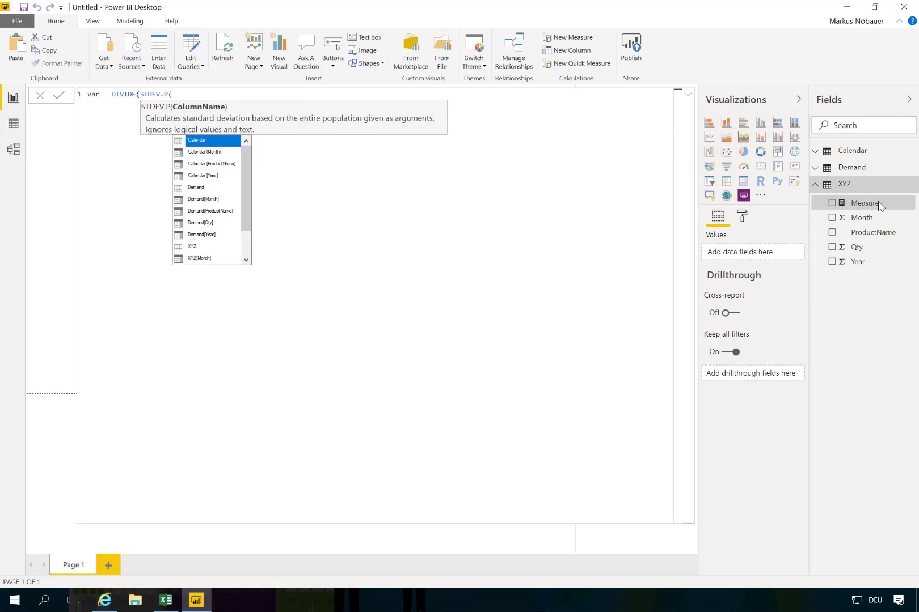
type("qt")
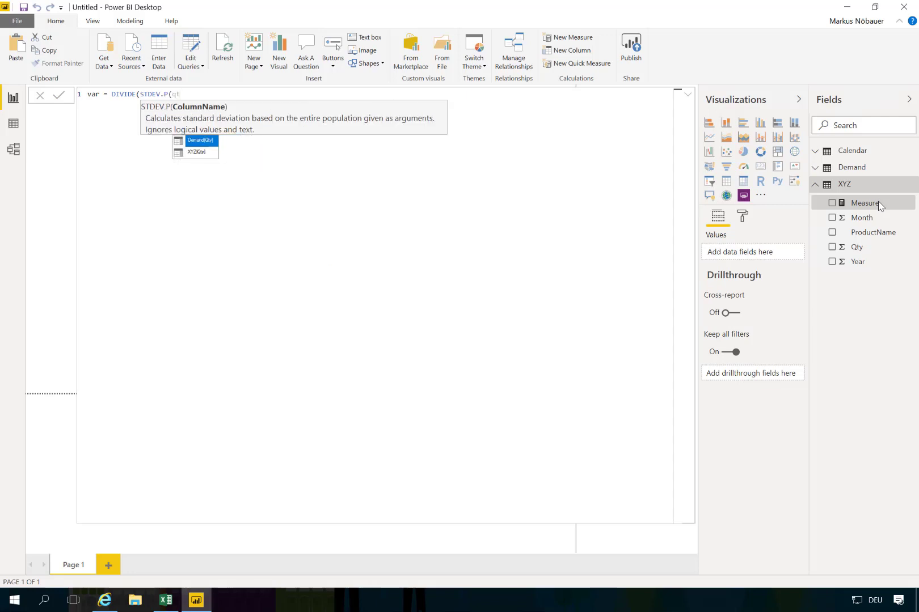
key("Down")
key("Tab")
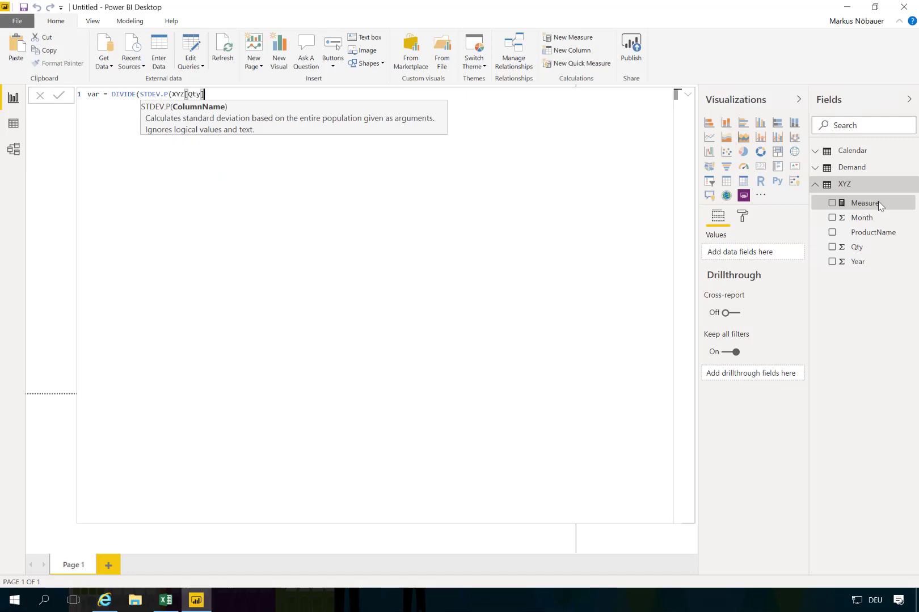
type("),")
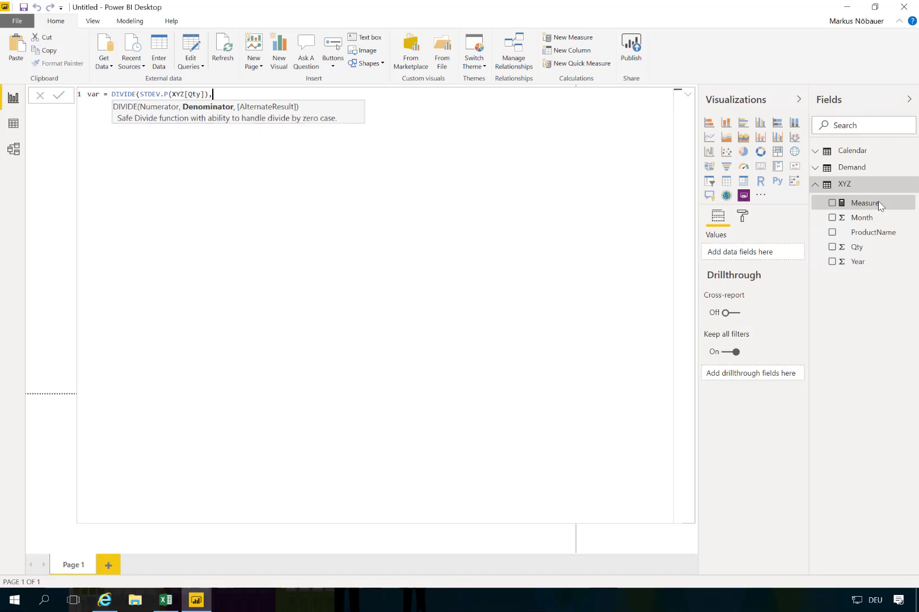
- Complete the var formula with AVERAGE(XYZ[Qty]) as the denominator and commit the measure
type("ave")
key("Tab")
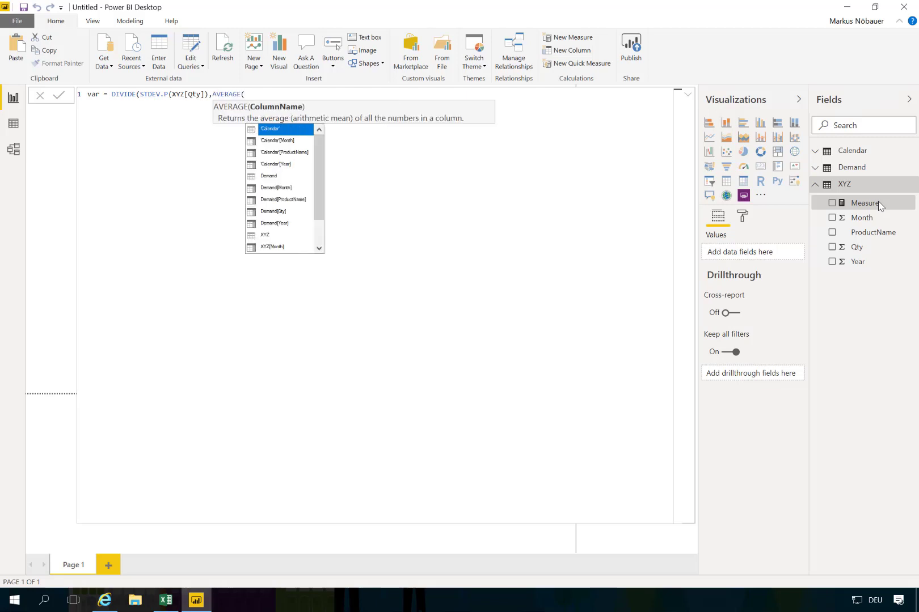
type("qty")
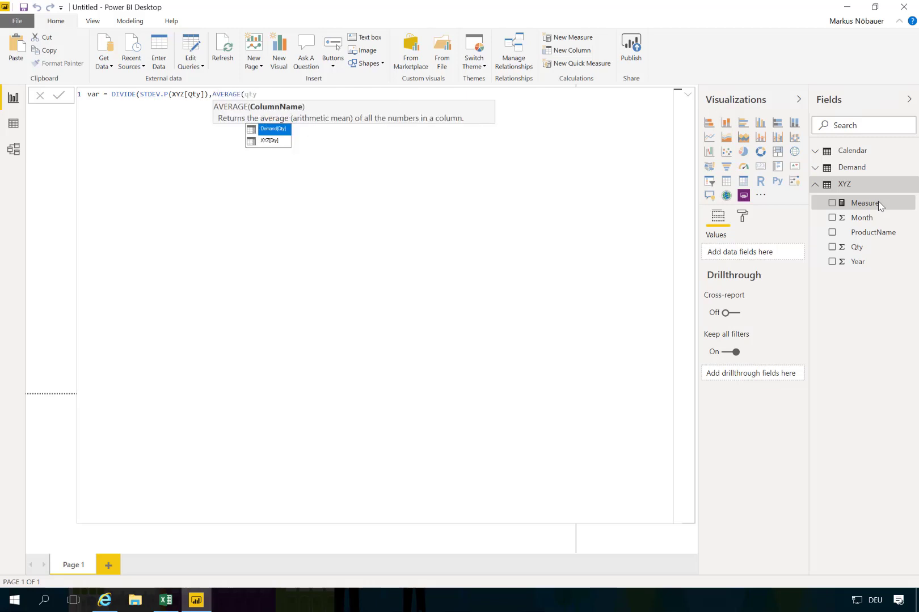
key("Down")
key("Tab")
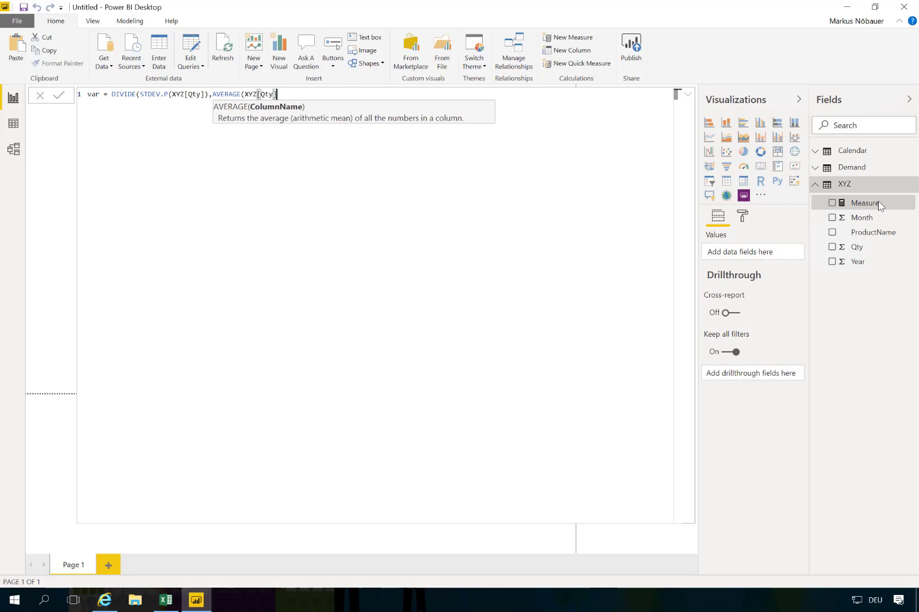
type("))")
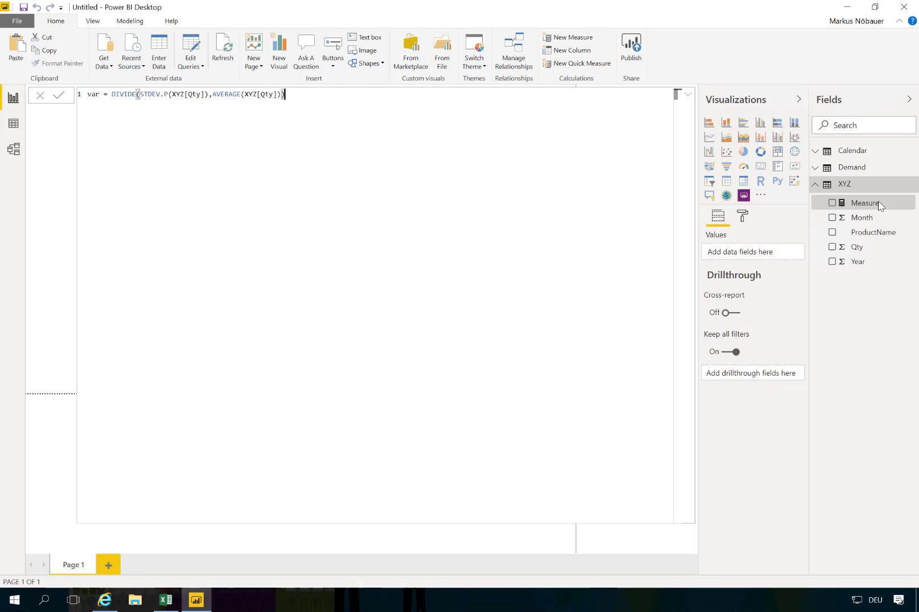
key("Return")
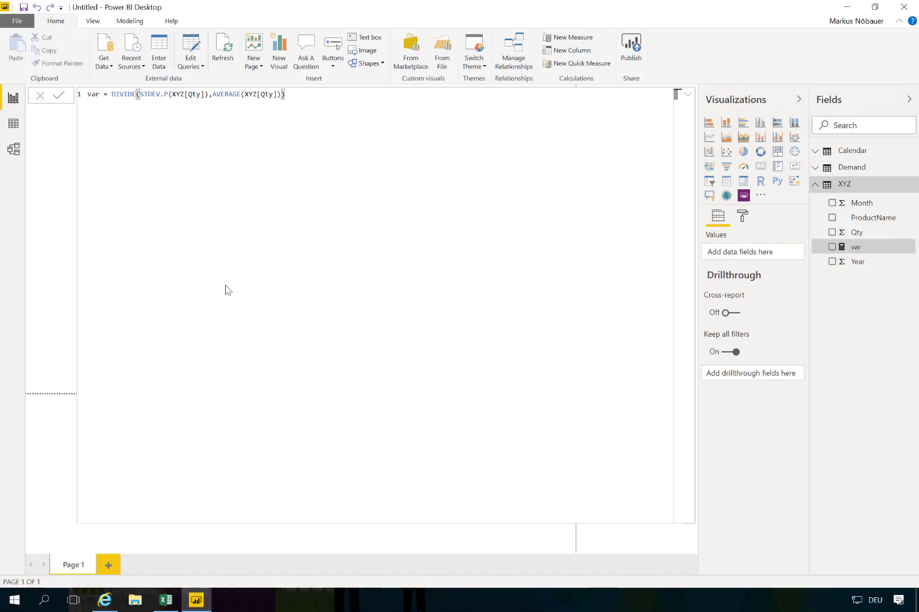
- Add a table visual showing ProductName and var from XYZ, and enlarge it until all products fit
left_click(725, 182)
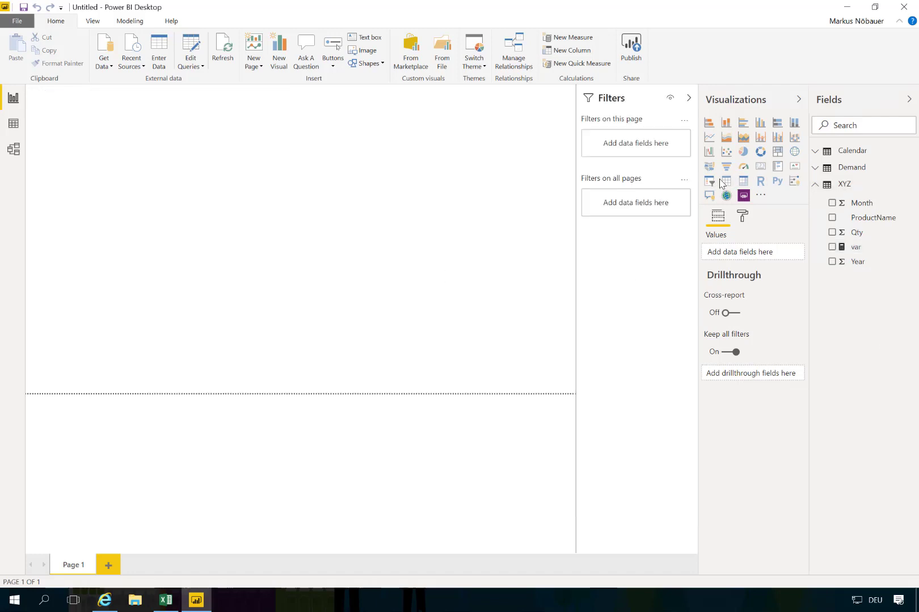
left_click(725, 182)
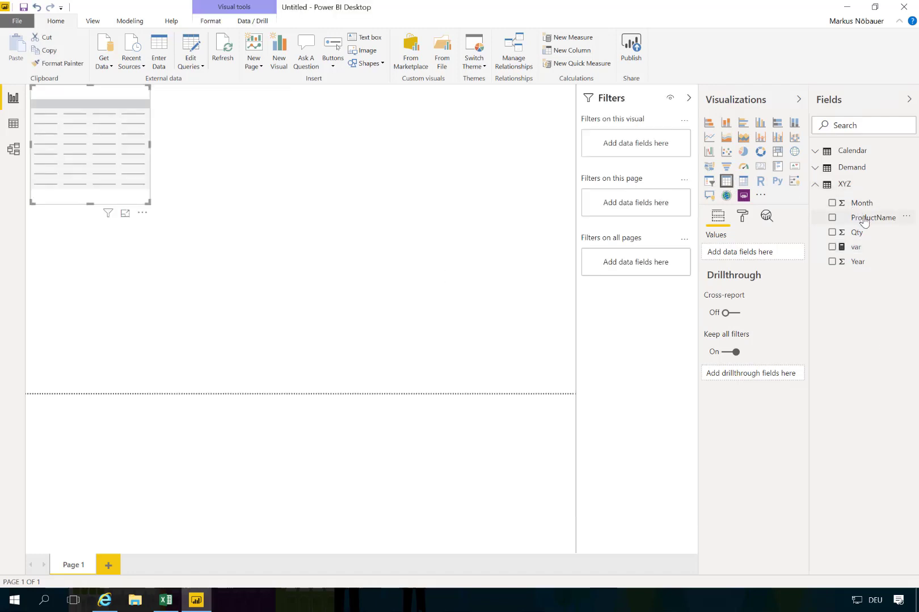
left_click_drag(863, 221, 757, 251)
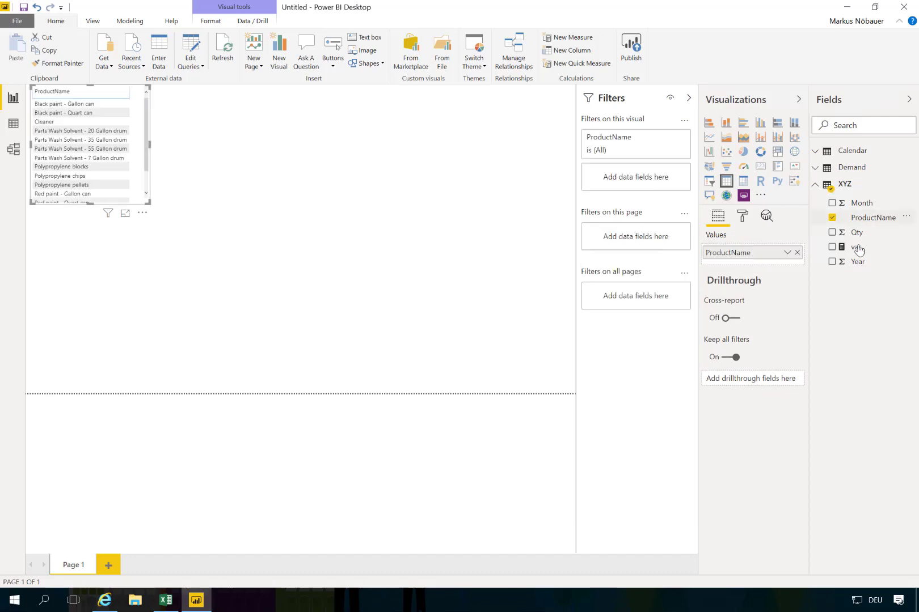
left_click_drag(861, 251, 786, 263)
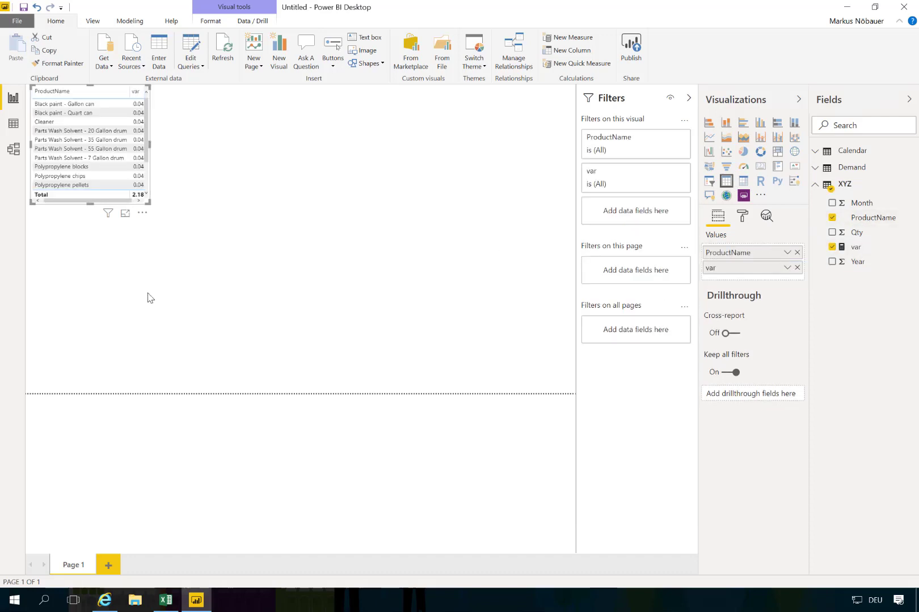
left_click_drag(146, 201, 221, 273)
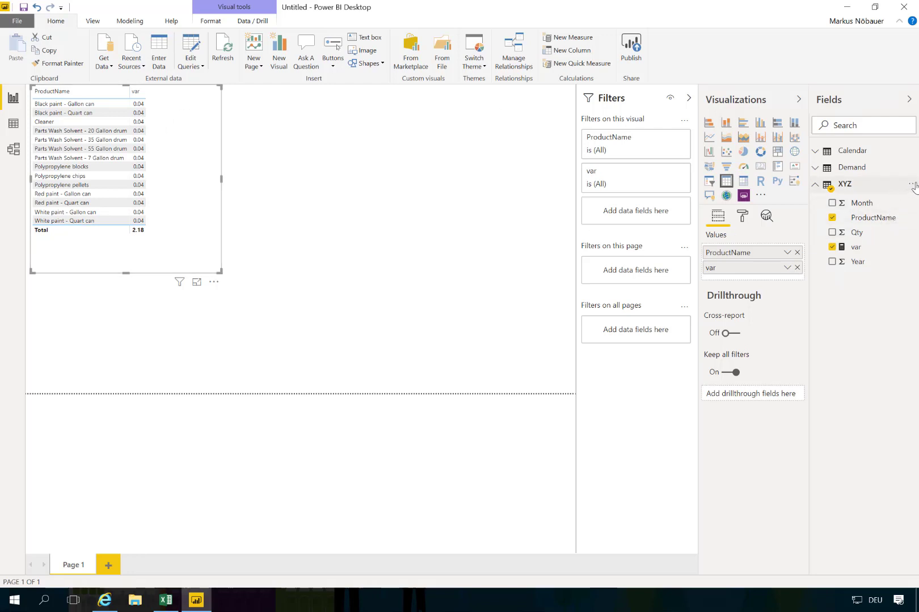
- Create a new measure named Cat in the XYZ table, with an IF returning "X" when [var] < 0.25
left_click(911, 185)
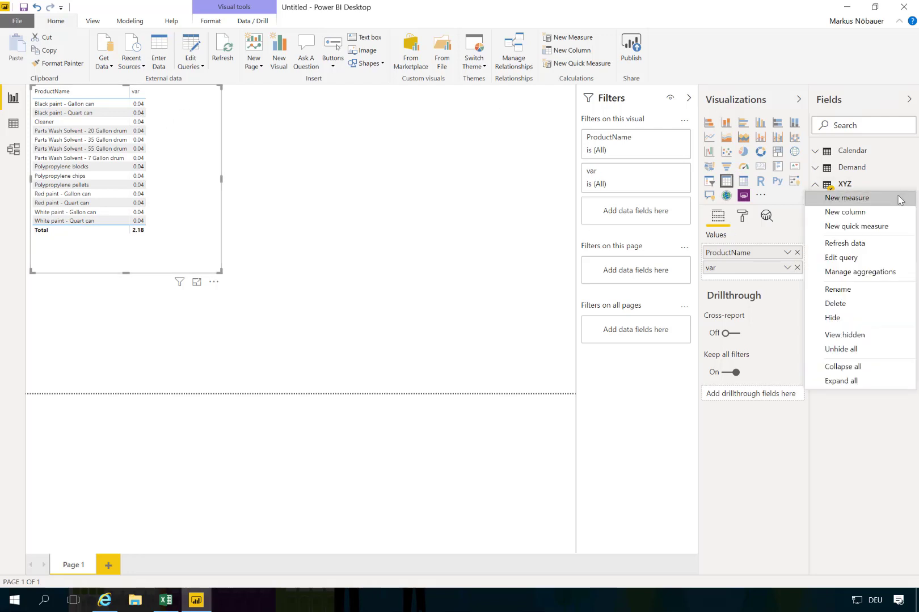
left_click(901, 199)
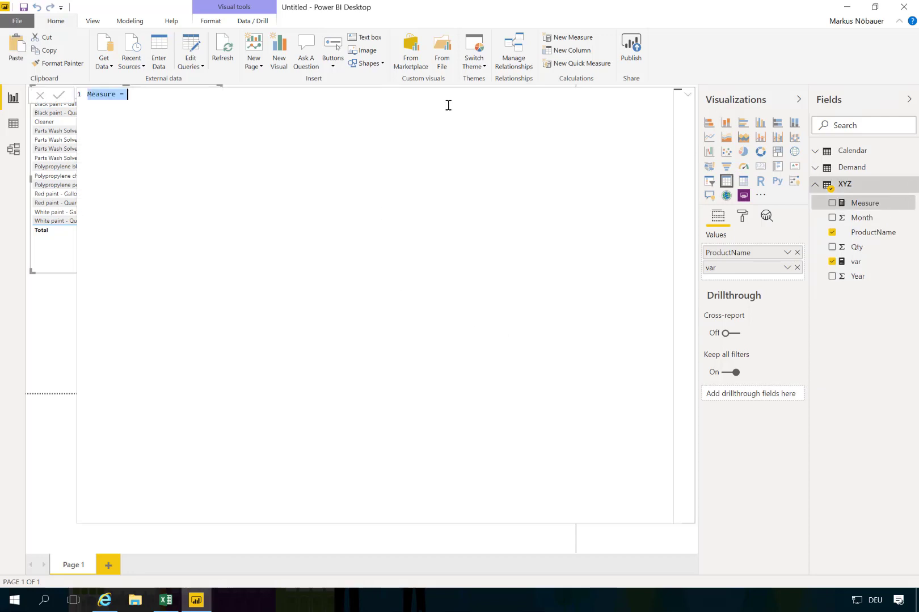
type("Cat = if(")
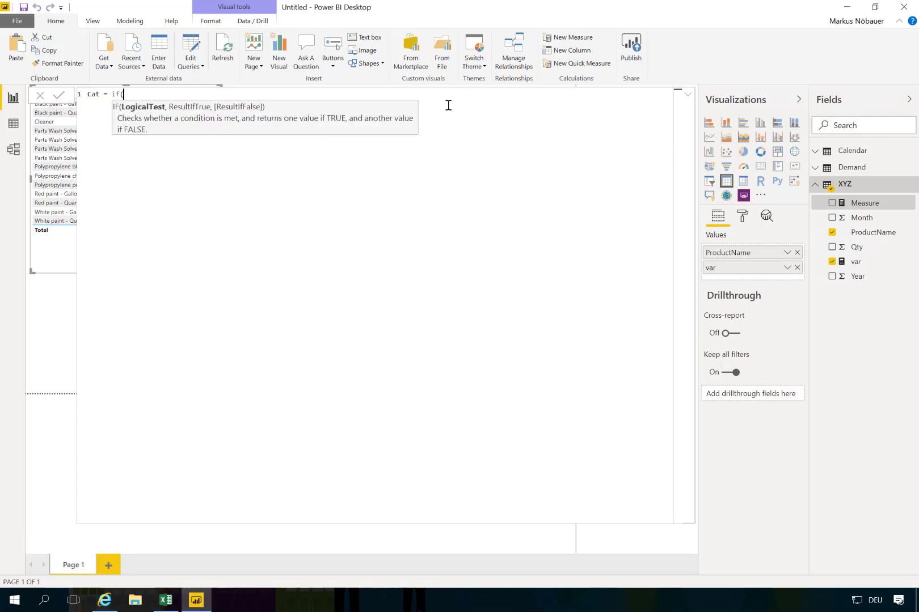
type("[var] < 0.25, \"X\", ")
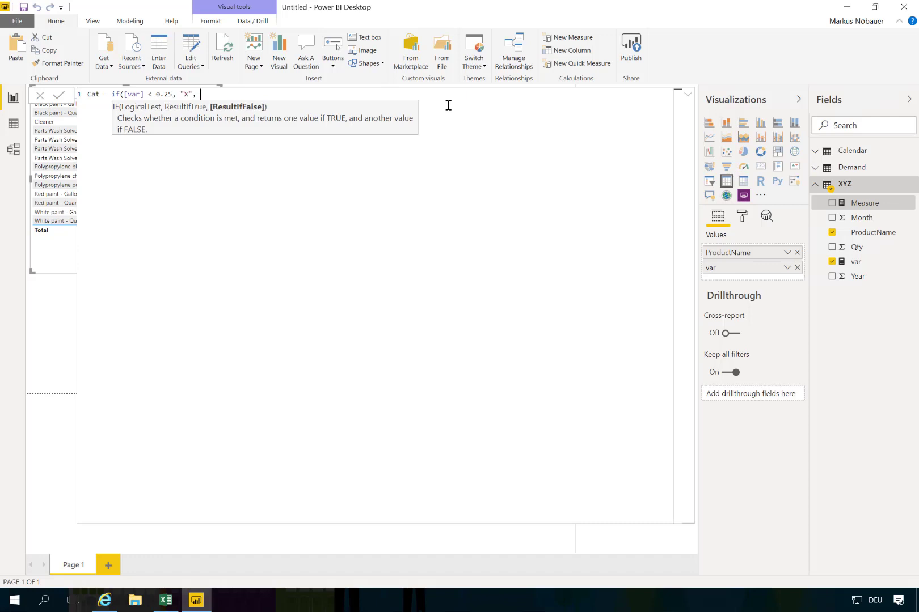
- Complete the Cat formula with a nested IF returning "Y" when [var] < 0.7 and otherwise "Z", then commit it and collapse the formula editor
type("if")
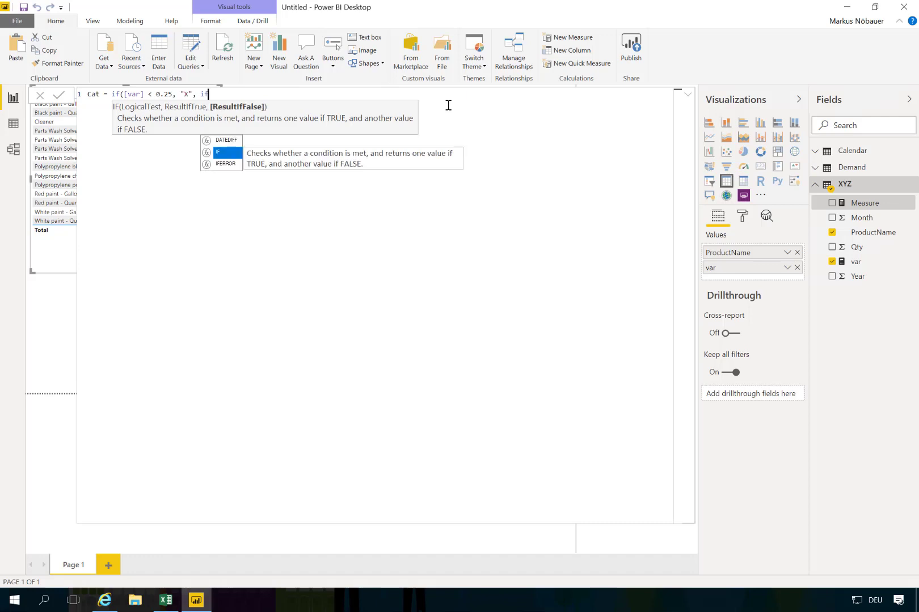
type("(")
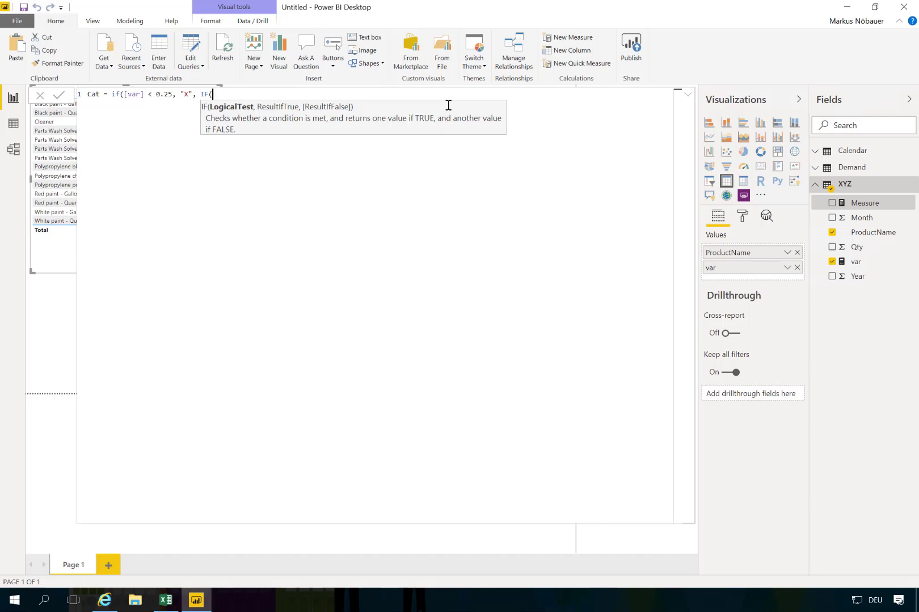
type("v")
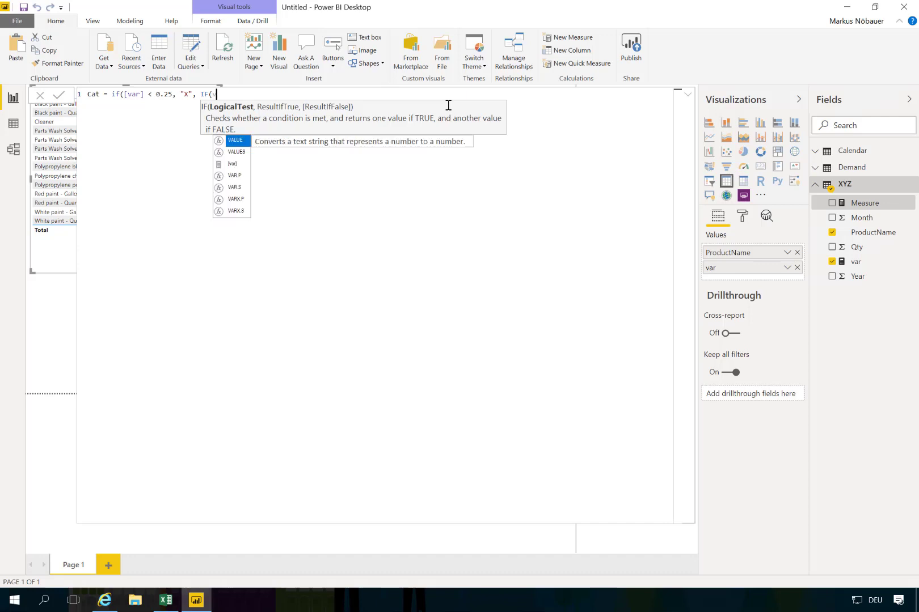
key("Down")
key("Down")
key("Tab")
type("<")
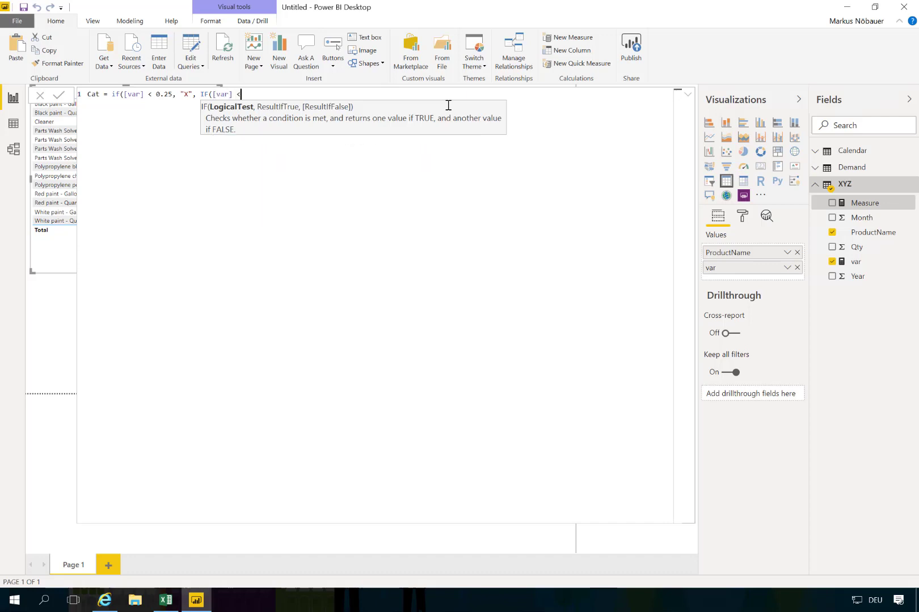
type(" 0.7, \"")
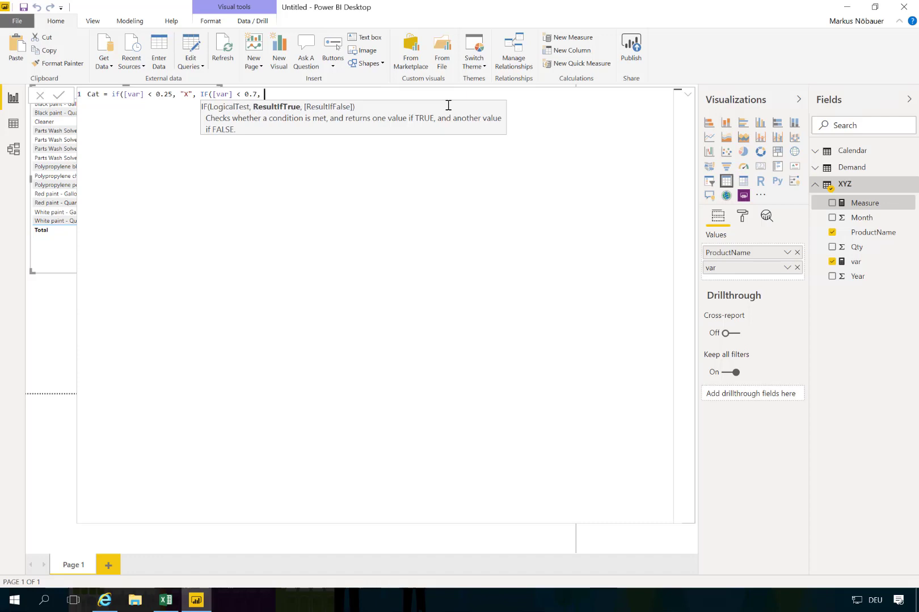
type("Y\", \"Z\"")
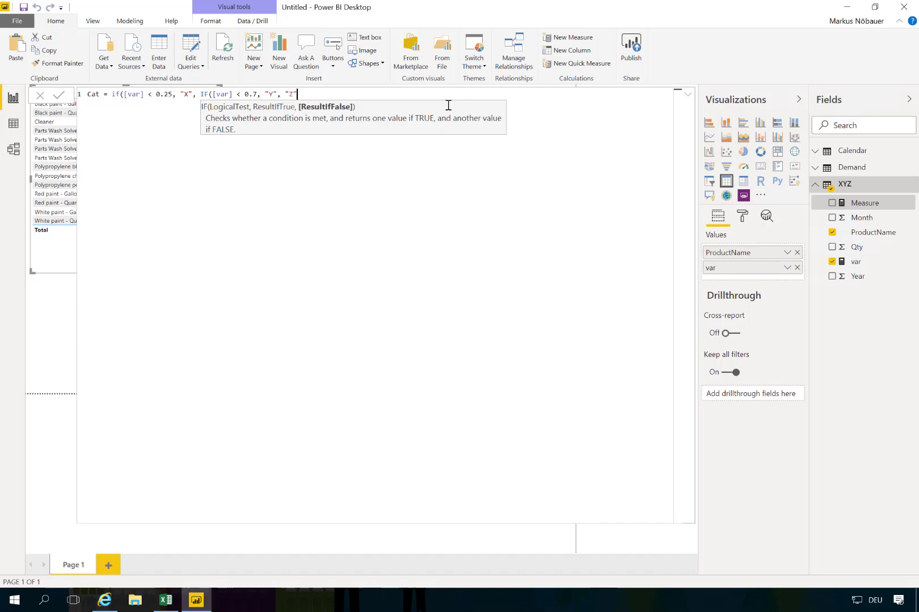
type("))")
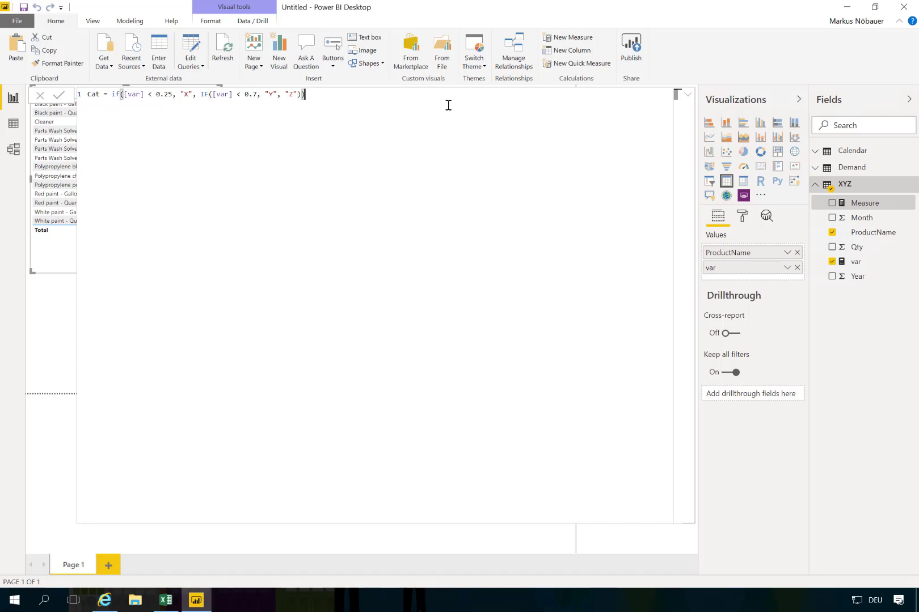
key("Return")
left_click(689, 95)
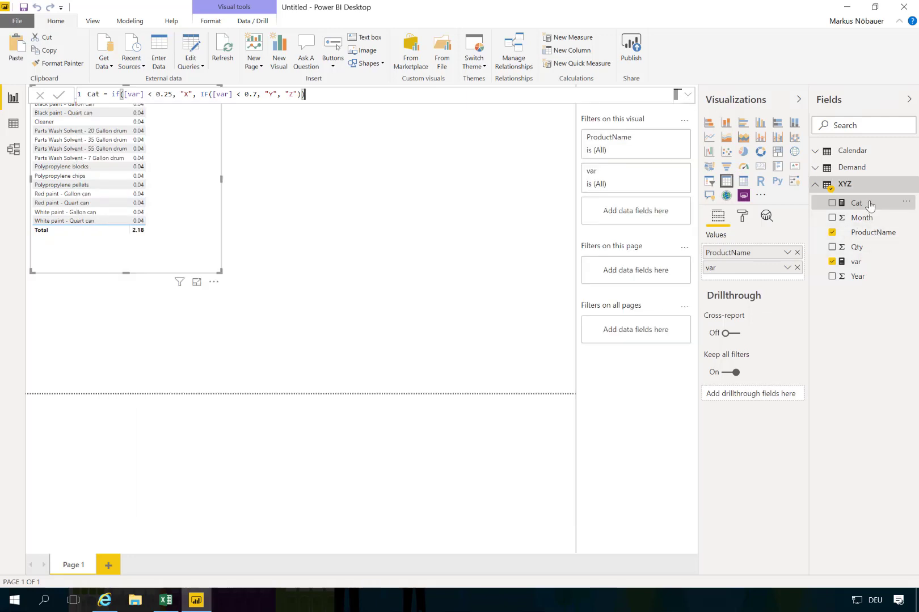
- Add Cat as the last column of the table visual, move the visual toward the middle of the page and deselect it
left_click_drag(869, 205, 781, 277)
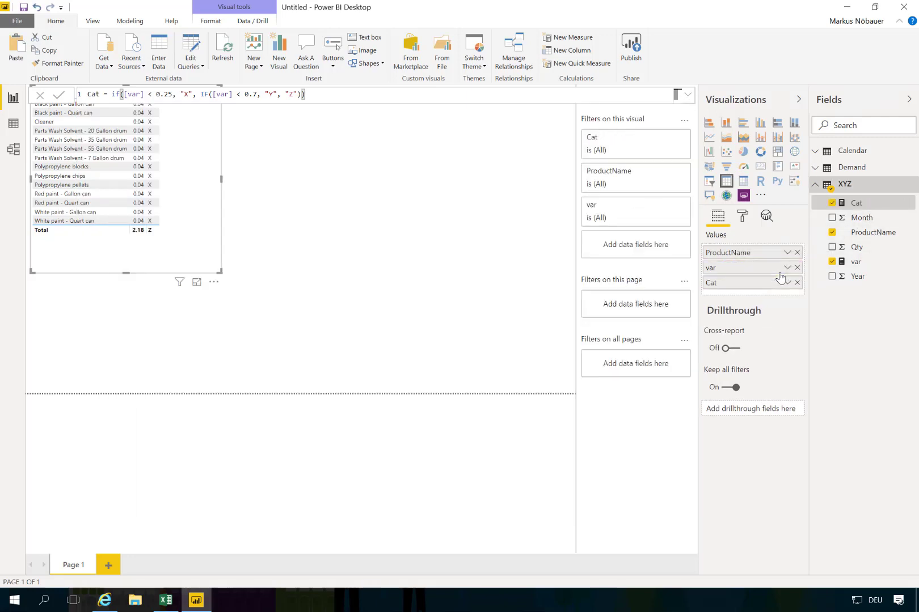
left_click_drag(217, 198, 305, 265)
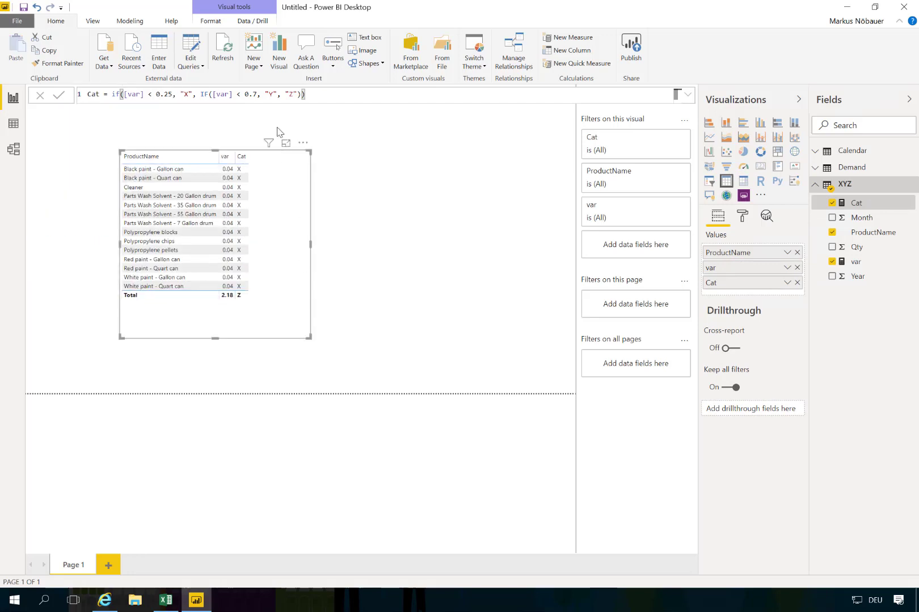
left_click(205, 119)
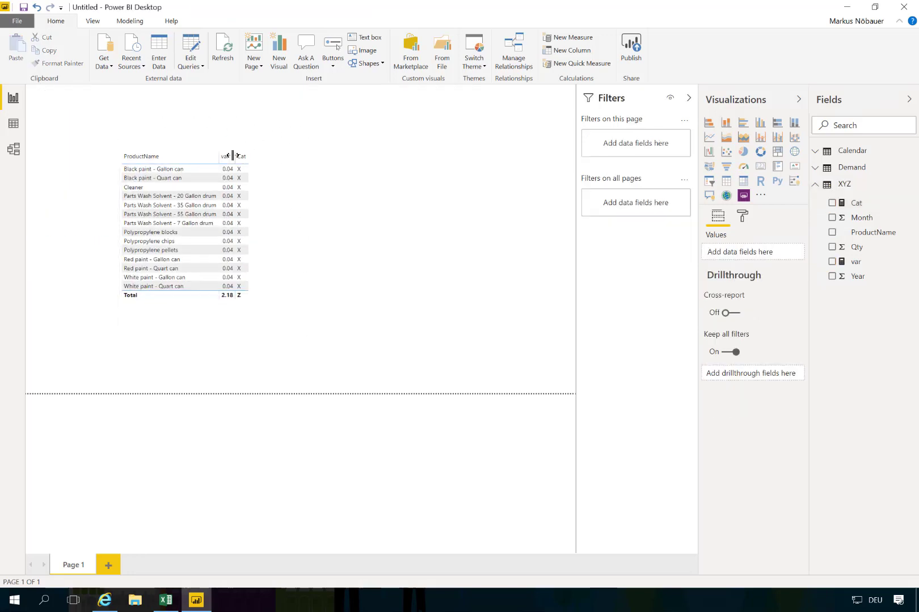